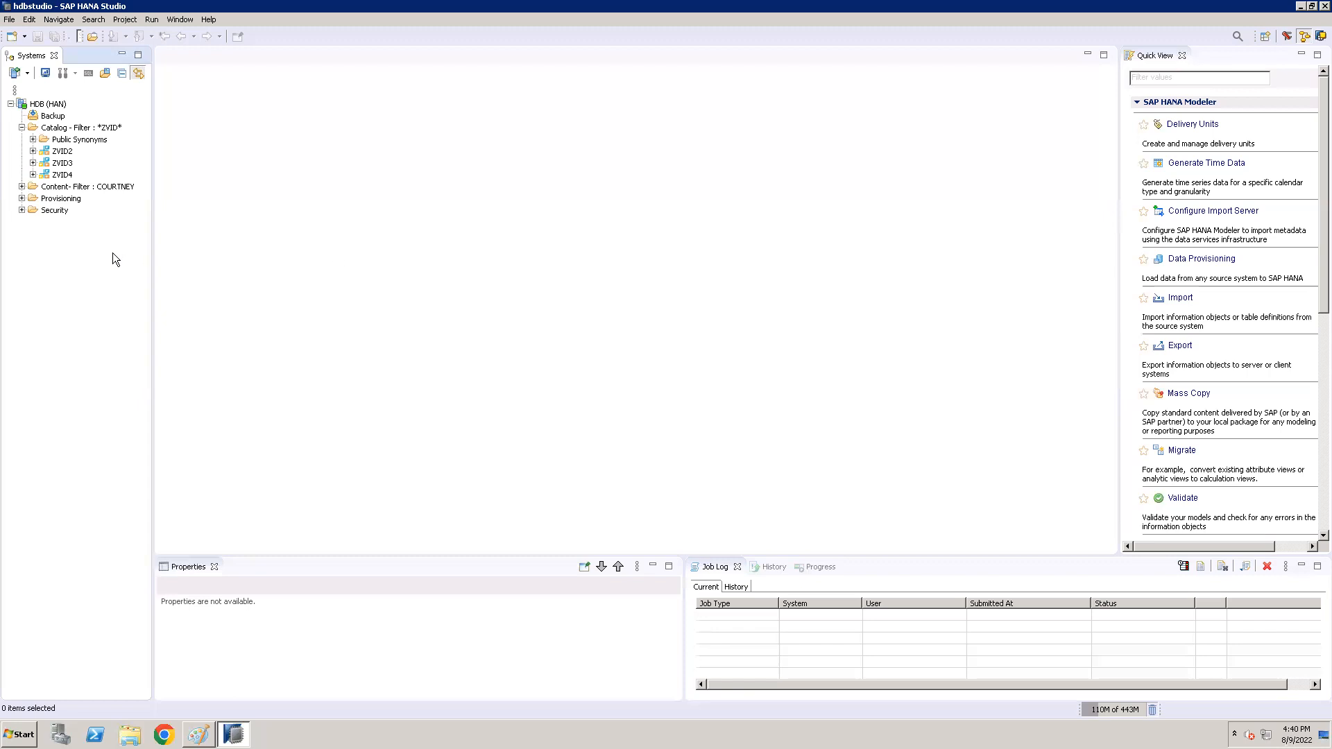
Look through the tables of the ZVID4 schema in the catalog, including VBAK and VBAP, and expand the Content folder
click(62, 175)
click(32, 175)
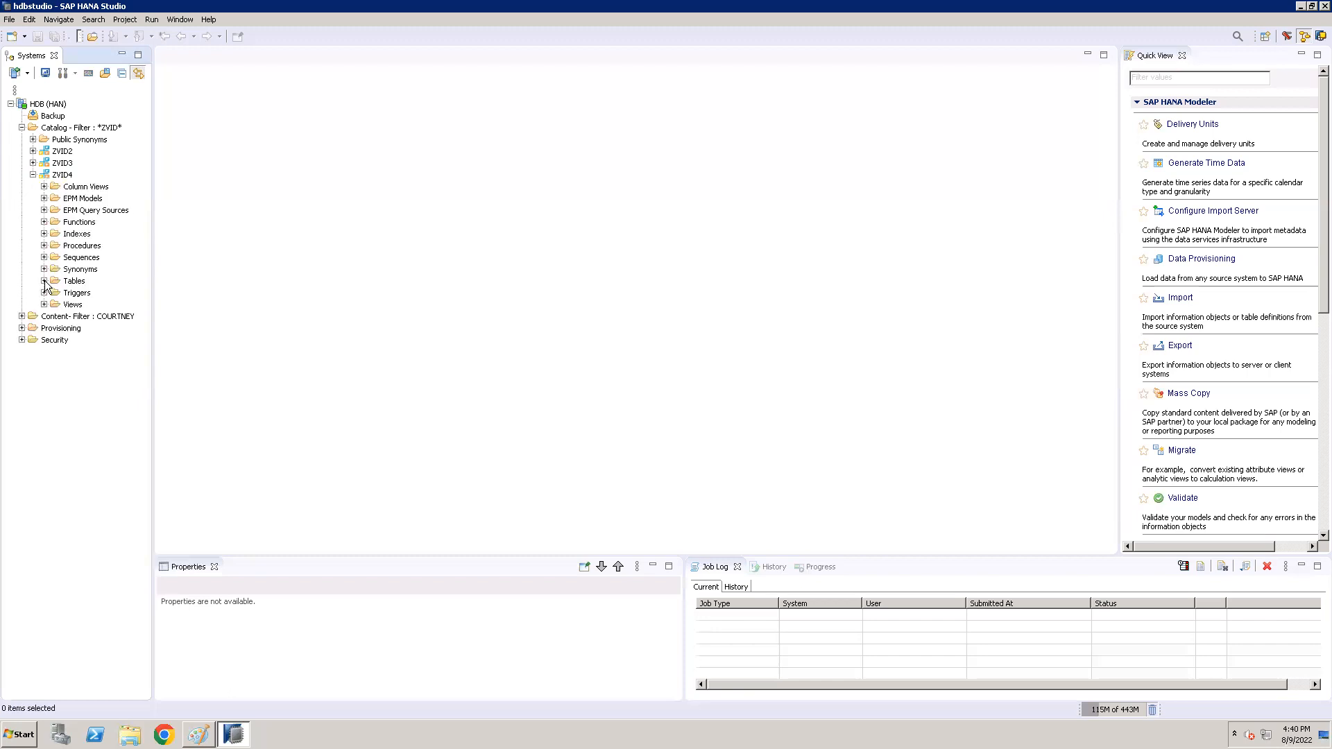
click(65, 176)
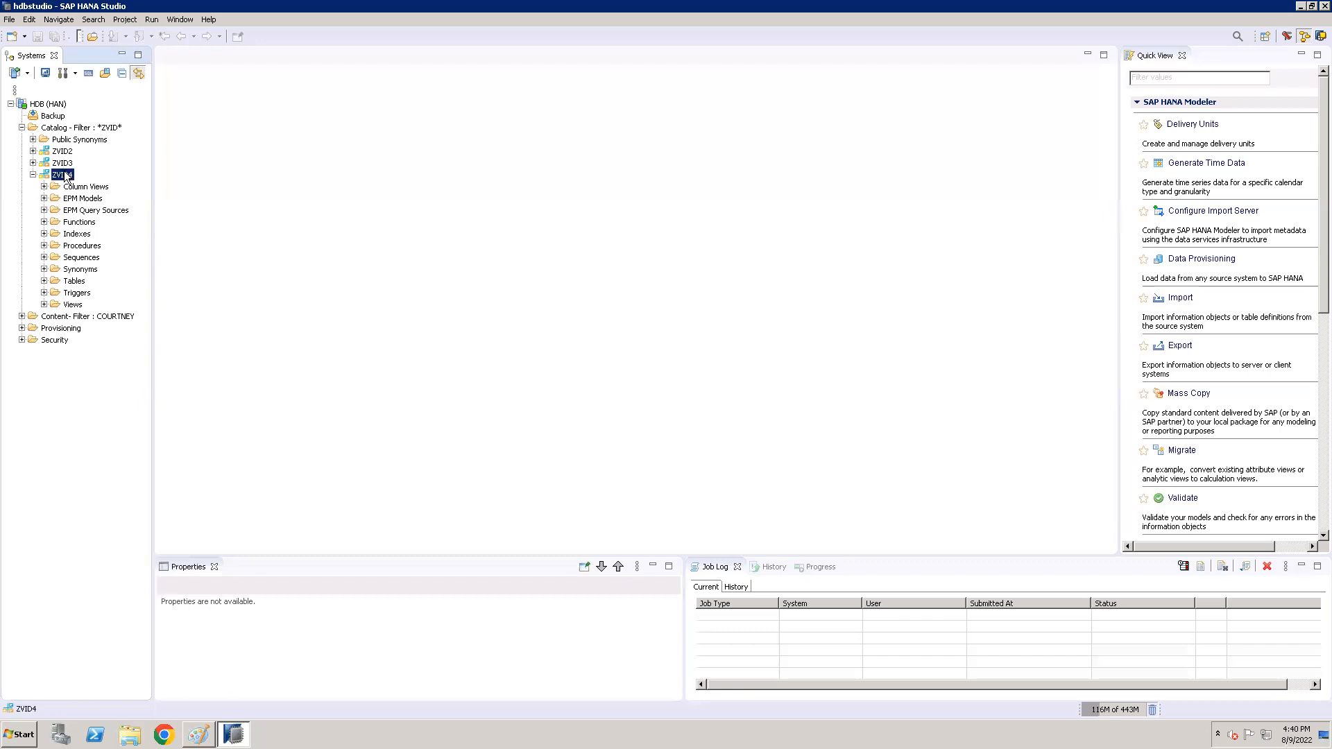
click(43, 281)
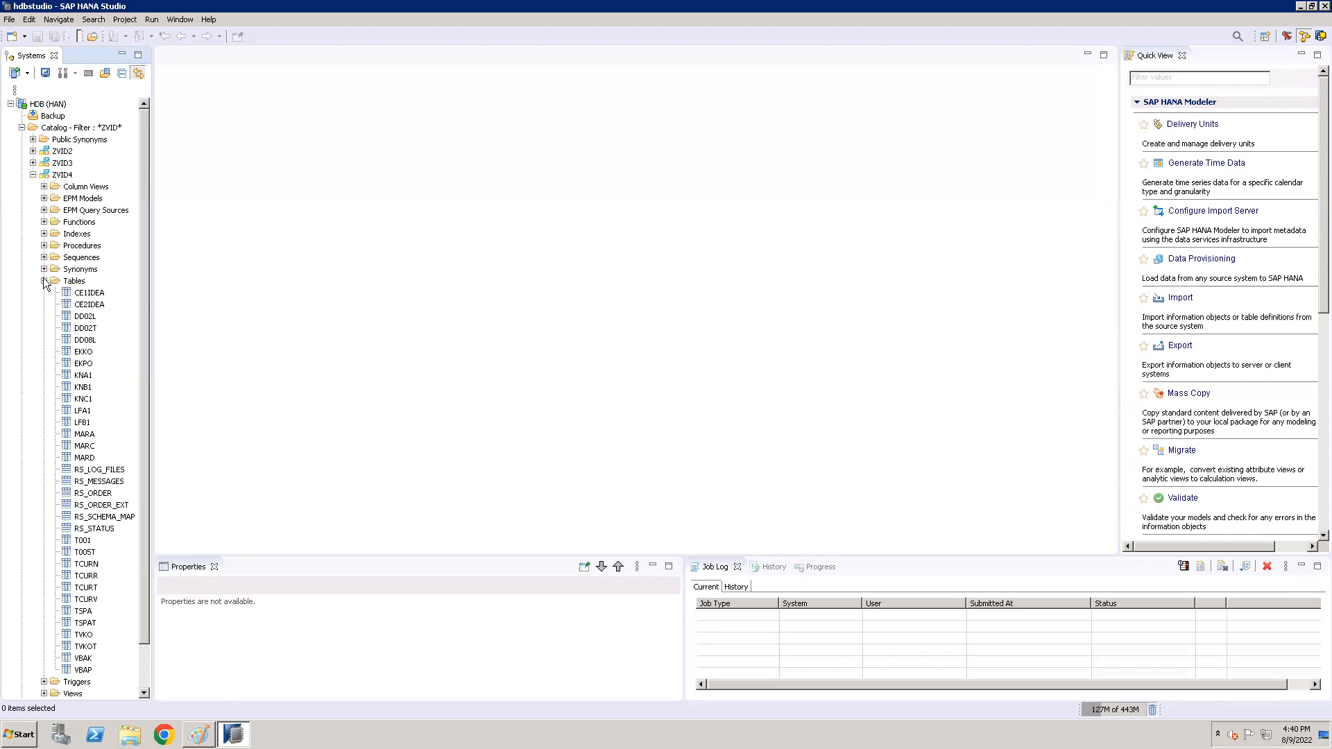
click(83, 661)
click(85, 671)
click(43, 279)
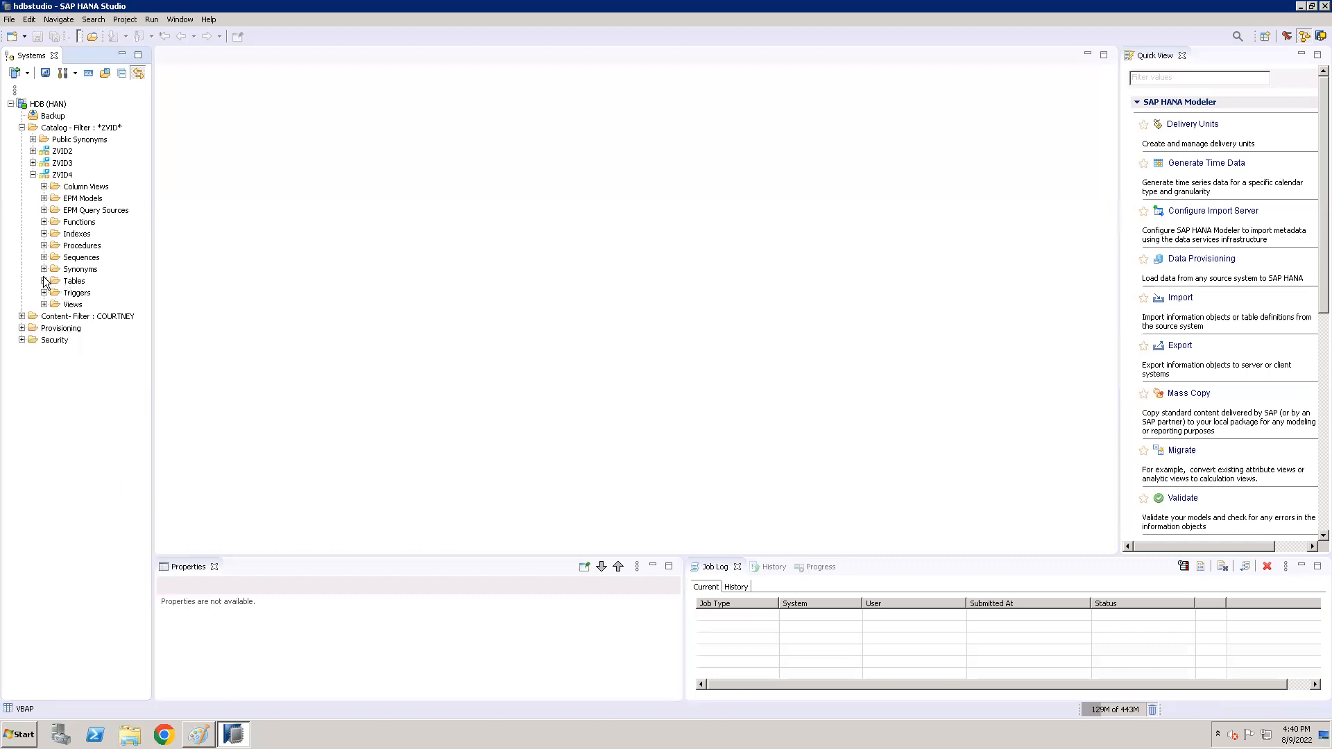
click(32, 174)
click(63, 176)
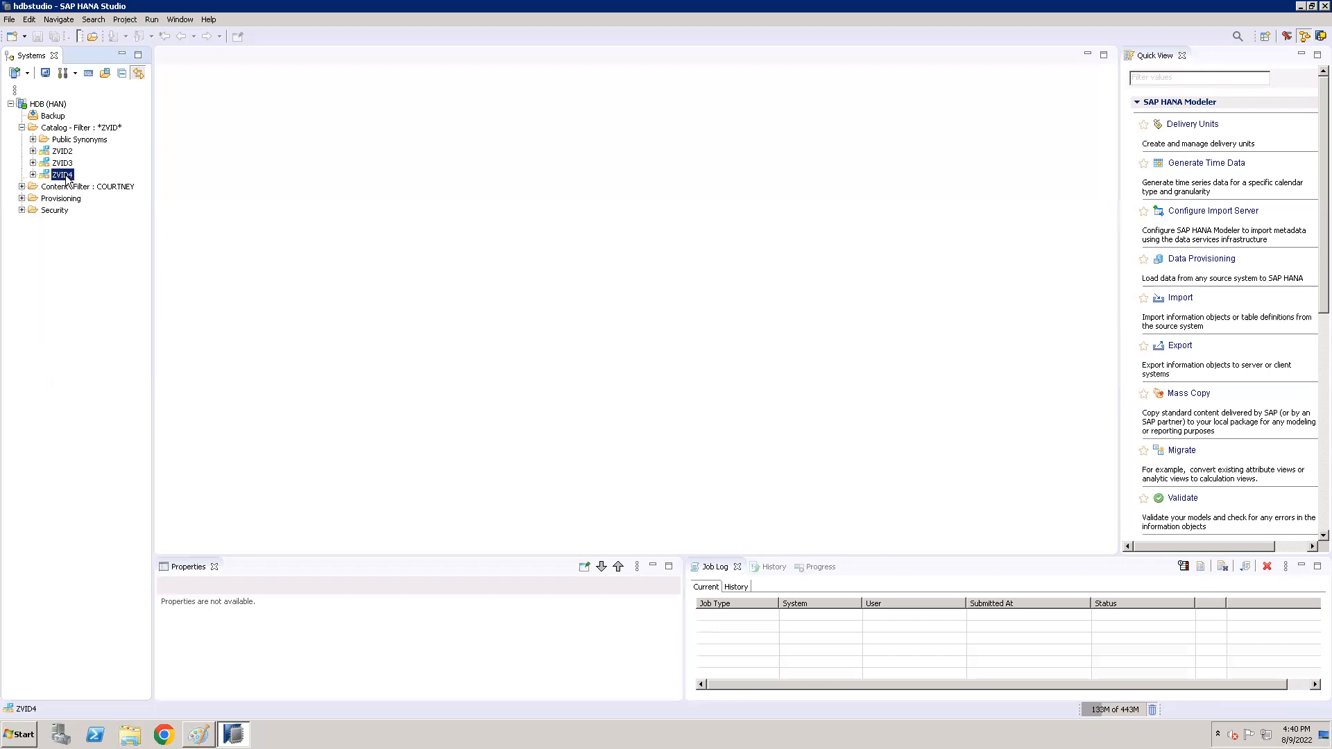
click(22, 186)
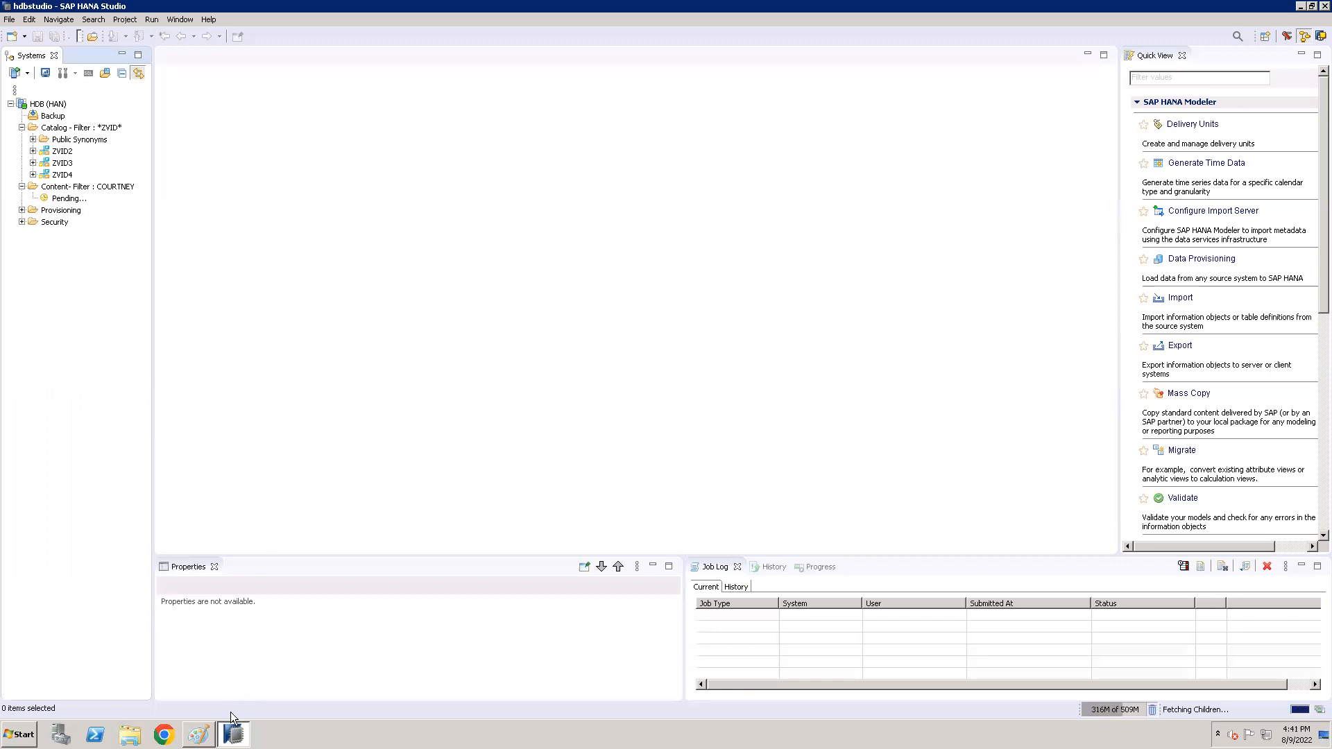
Switch to Paint and write the heading "Calculation views:" in the open text box
click(198, 735)
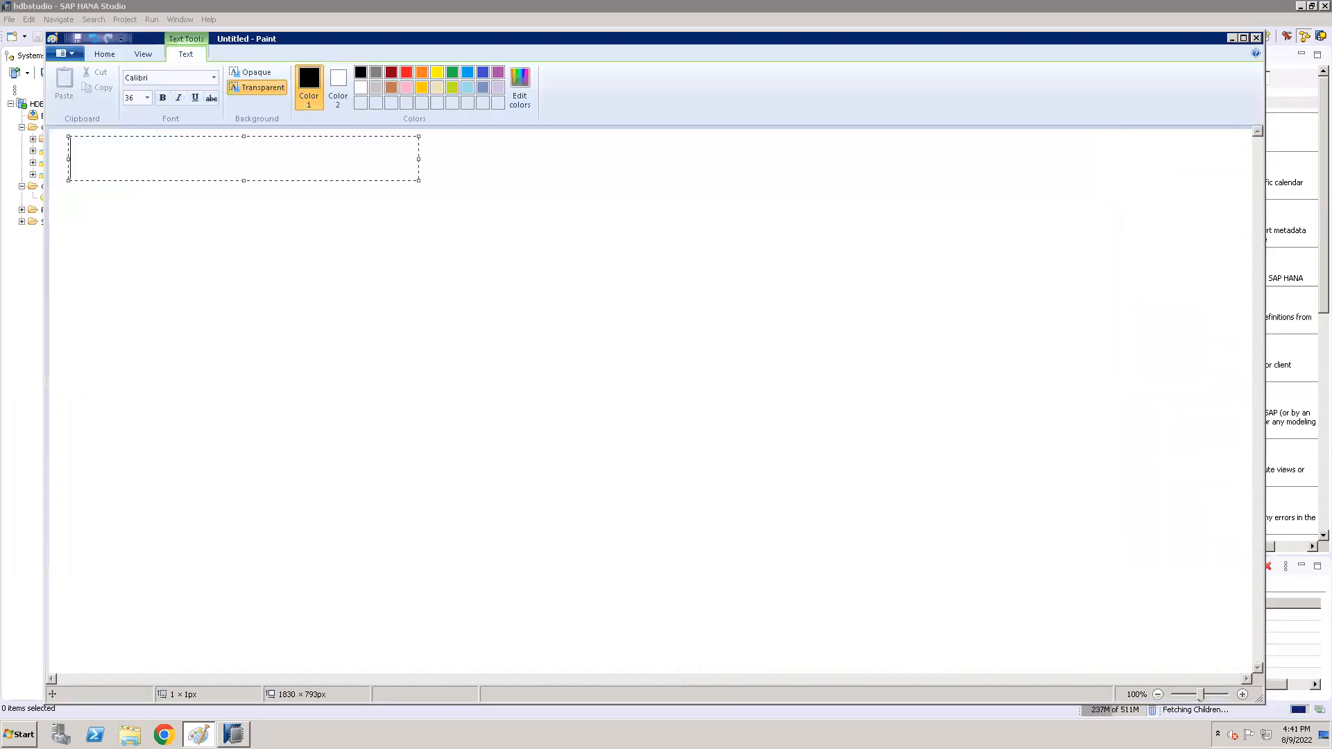
text(Cal)
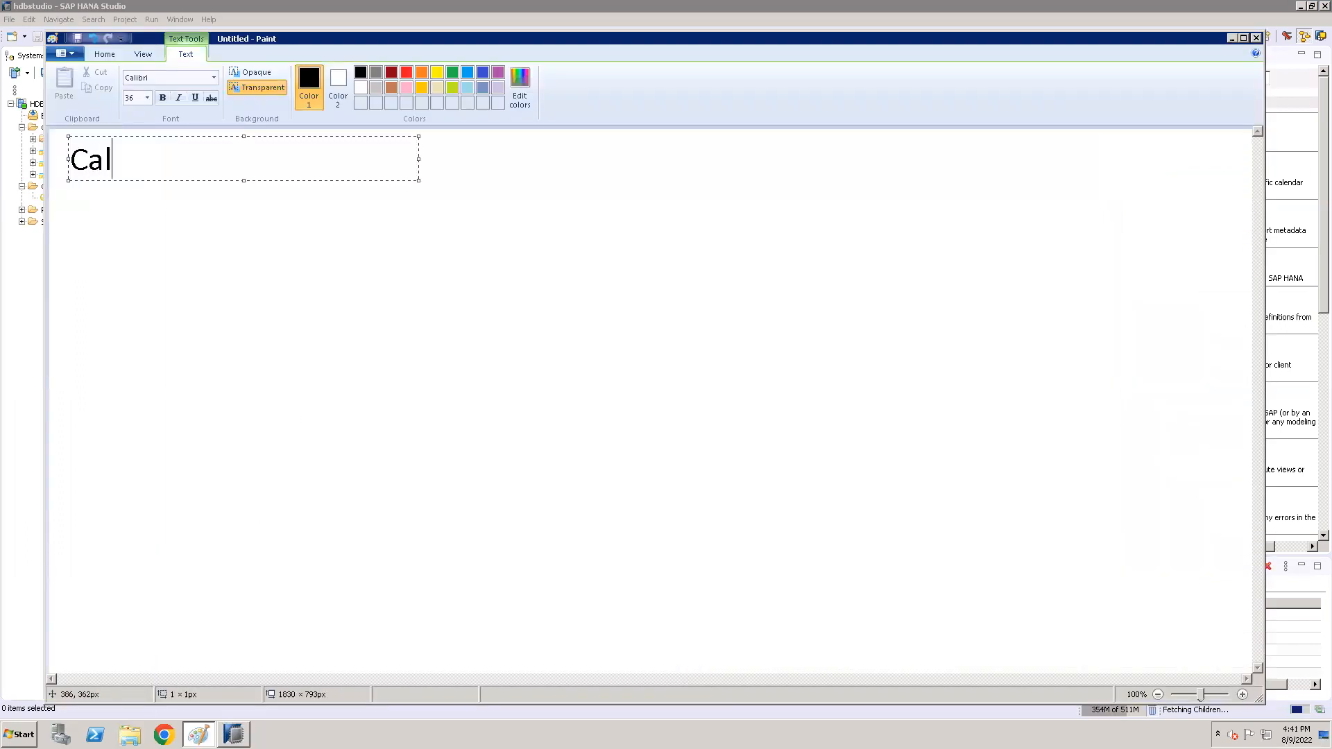
text(culati)
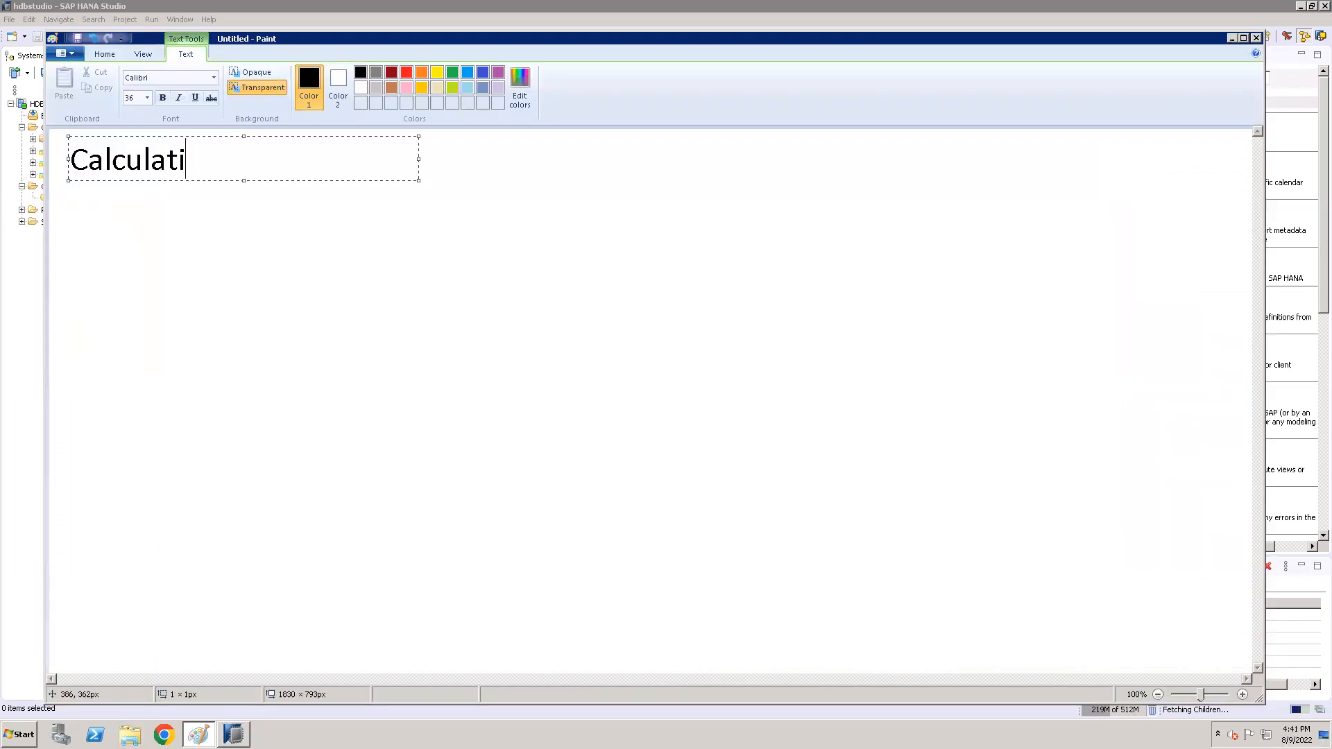
text(on view)
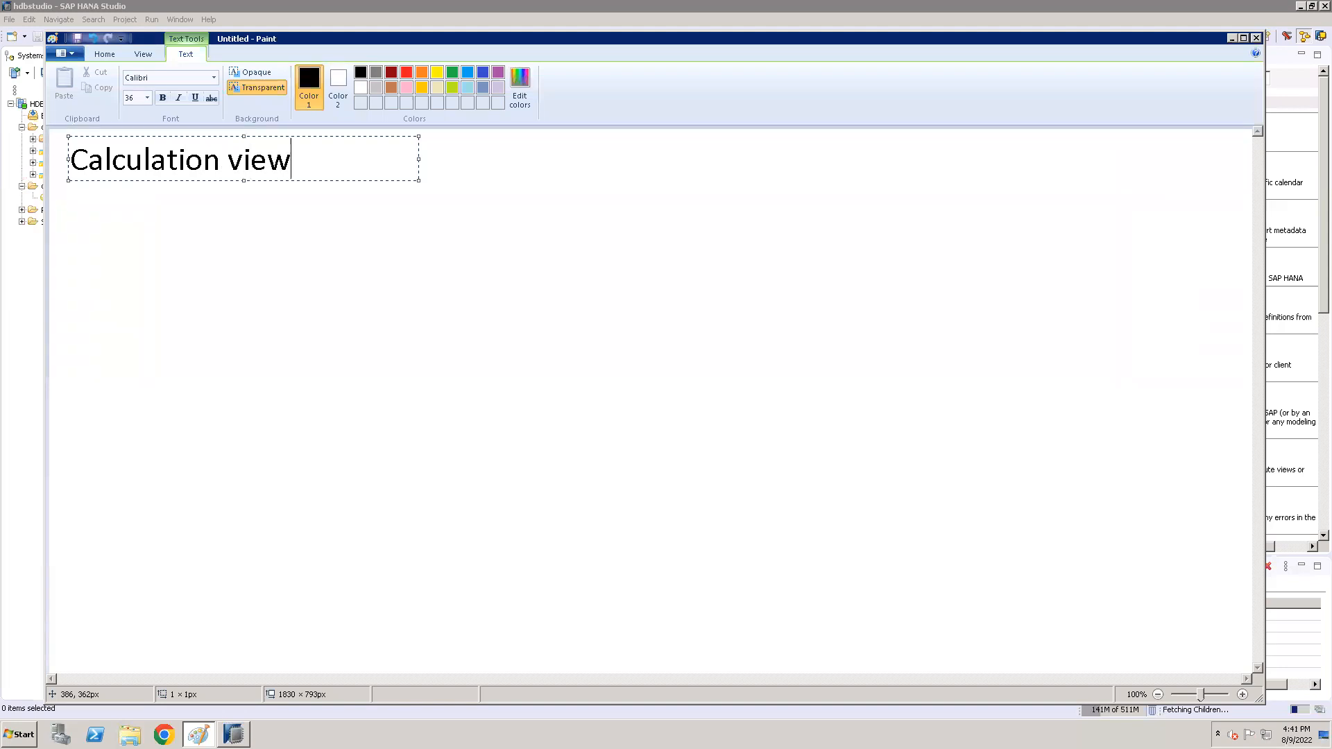
text(s:)
key(Return)
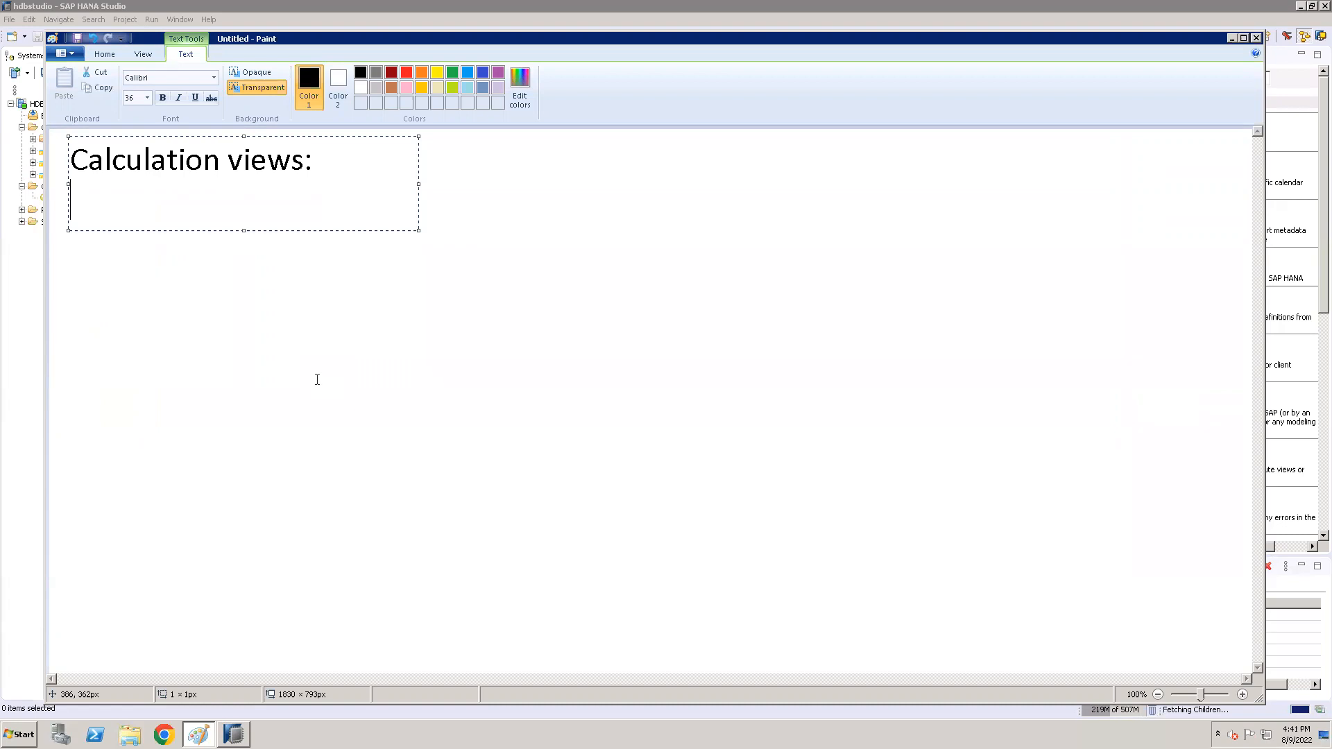
Add an orange numbered list below the heading: "1. Dimension", "2. Cube" and "3. Cube with STAR Join"
click(423, 71)
text(1. )
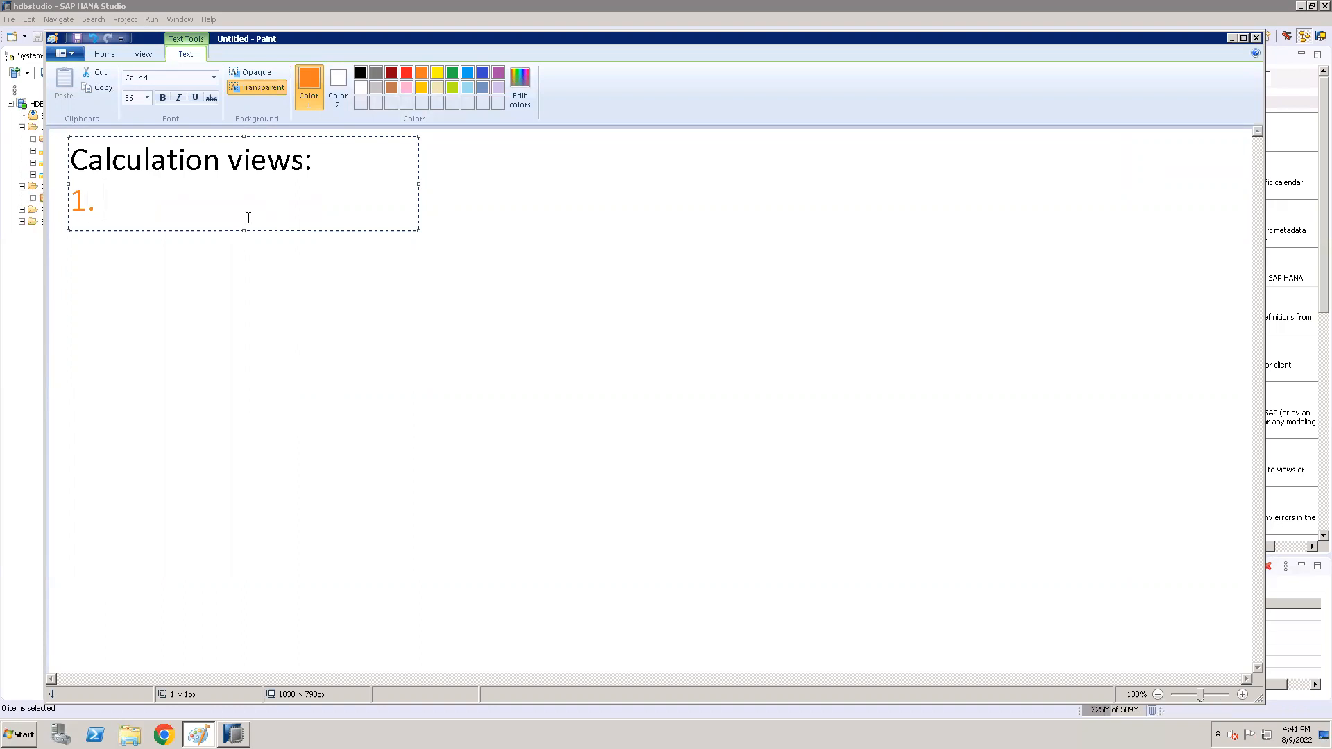
text(Dimension)
key(Return)
text(2. )
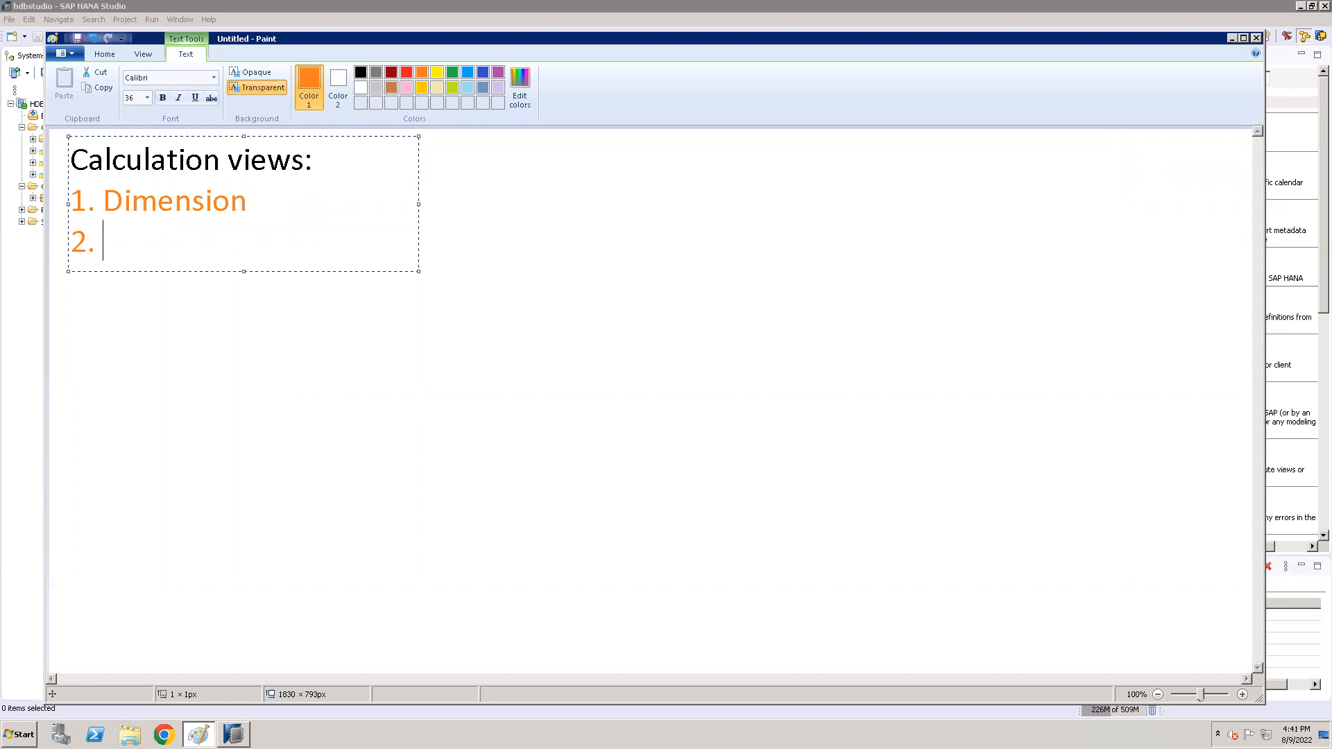
text(Cube)
key(Return)
text(3. )
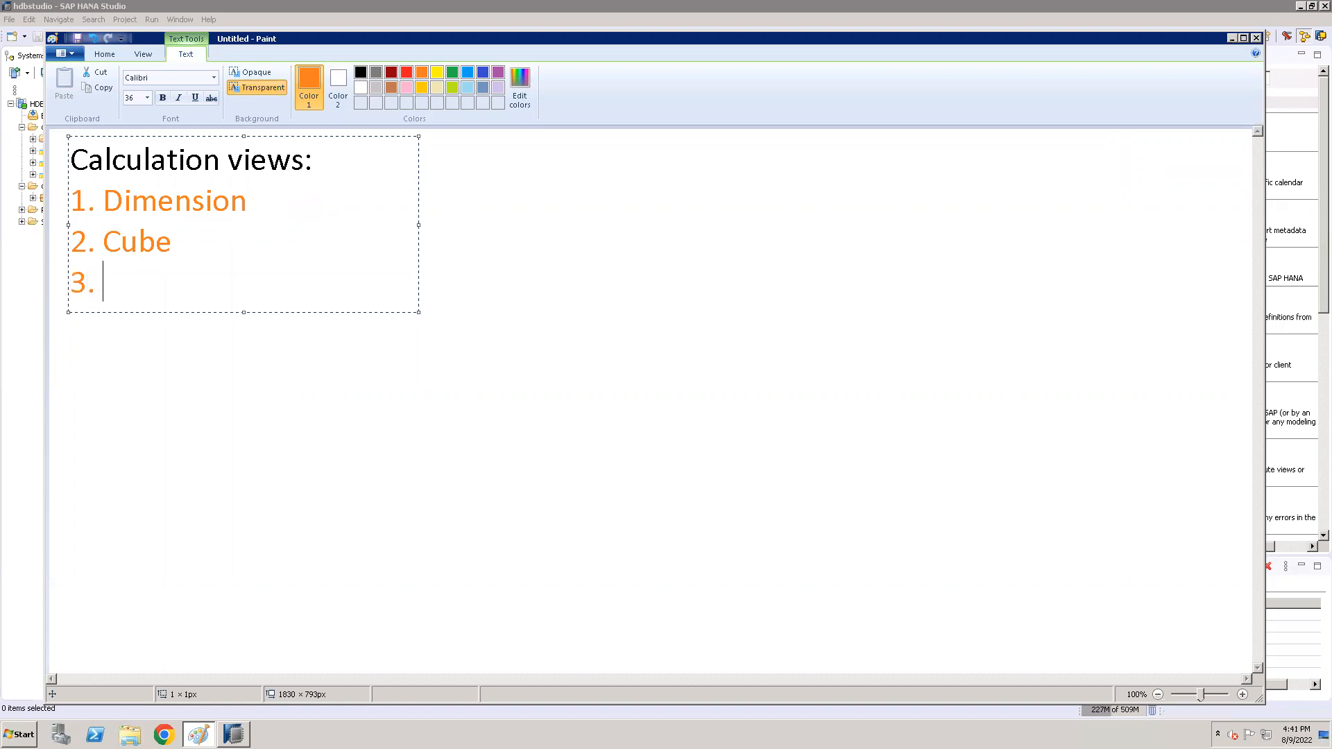
text(Cube with STAR Join)
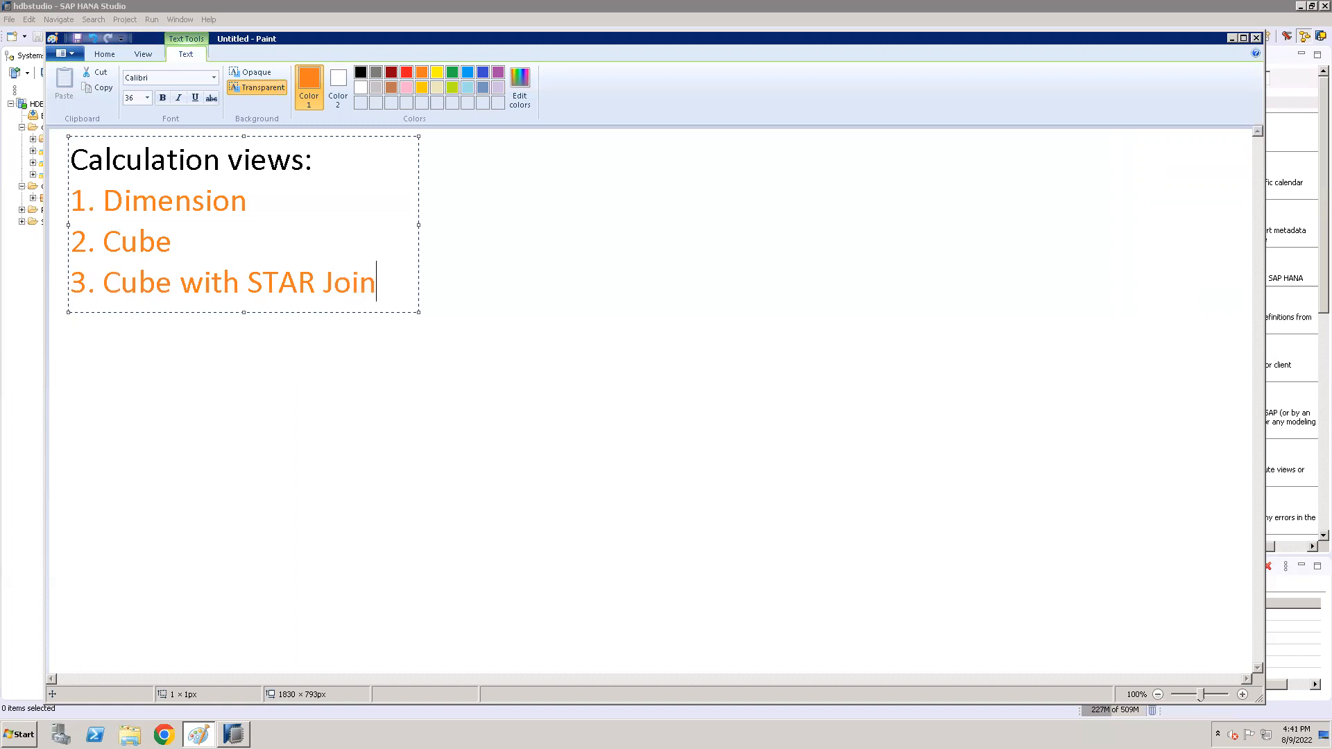
click(259, 351)
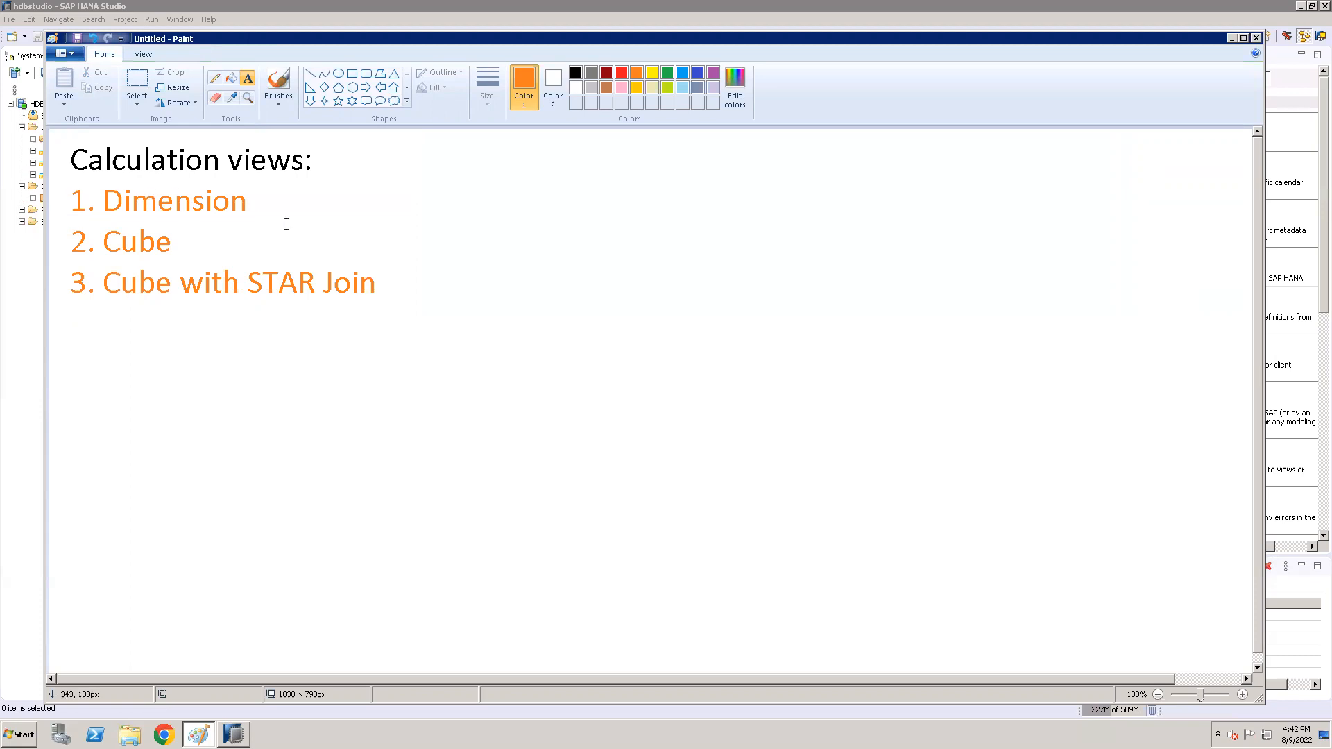
Add a text box below the list reading "1. Default view is Projection" and widen it to about 1613 px
click(76, 340)
text(1. )
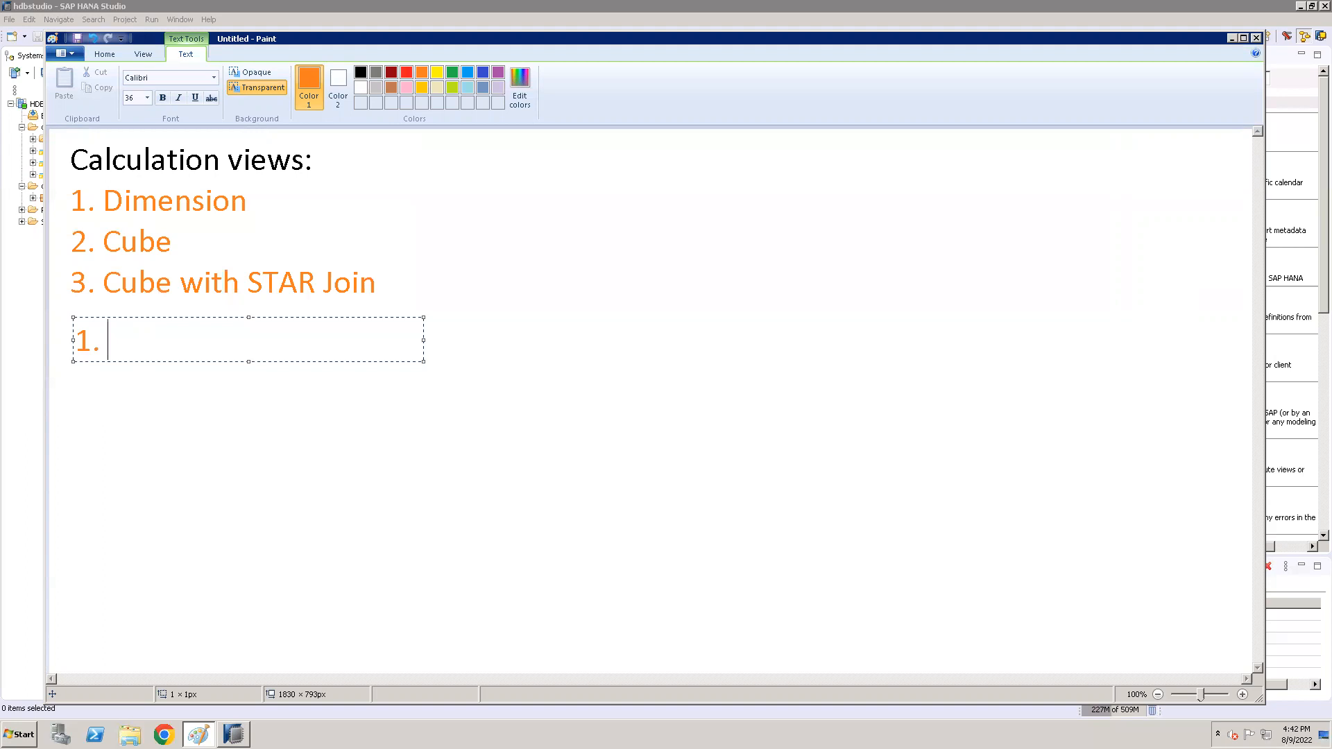
text(Defau)
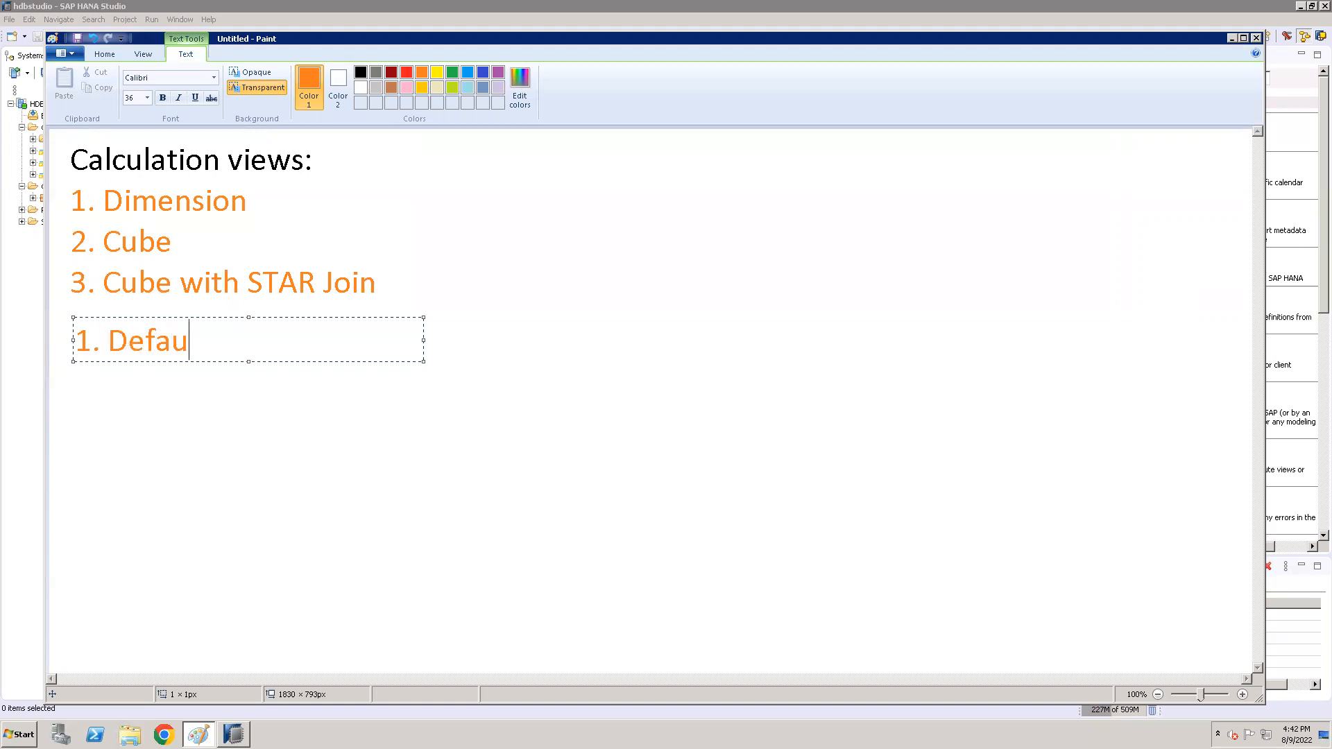
text(lt view is)
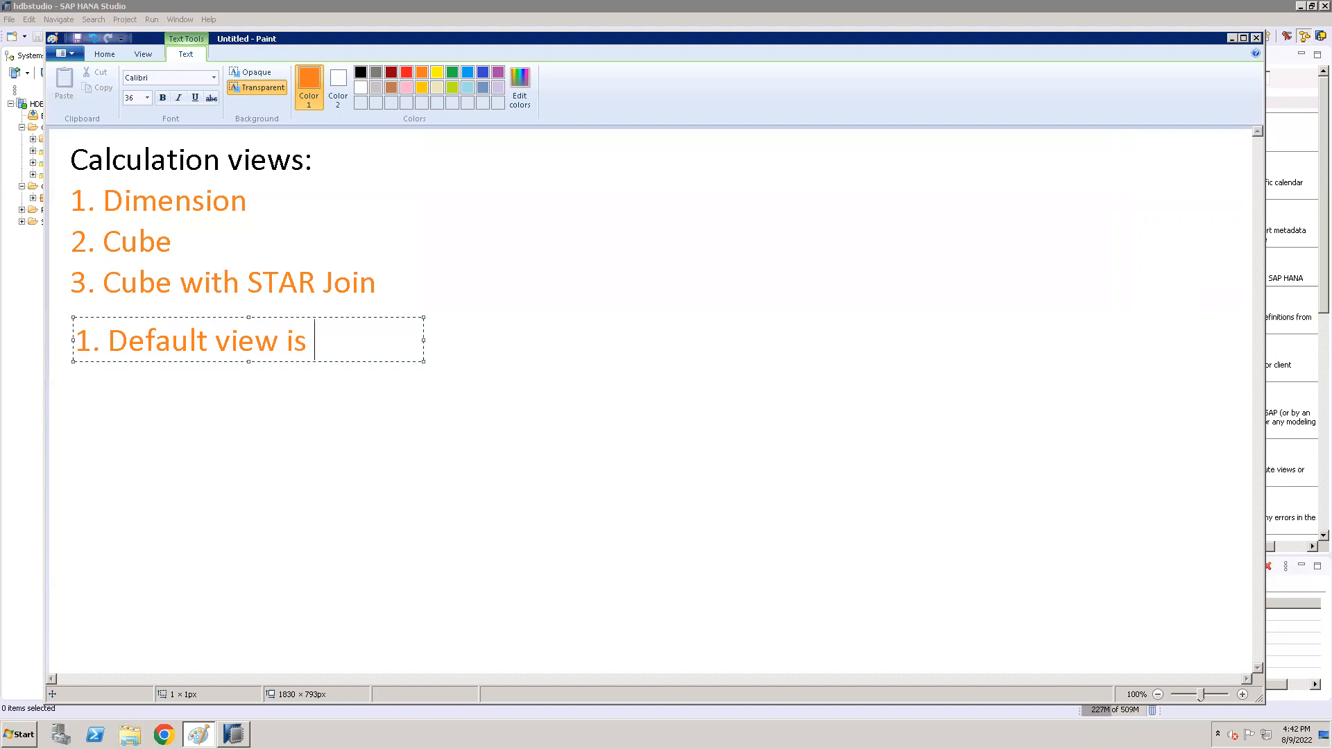
text( Projec)
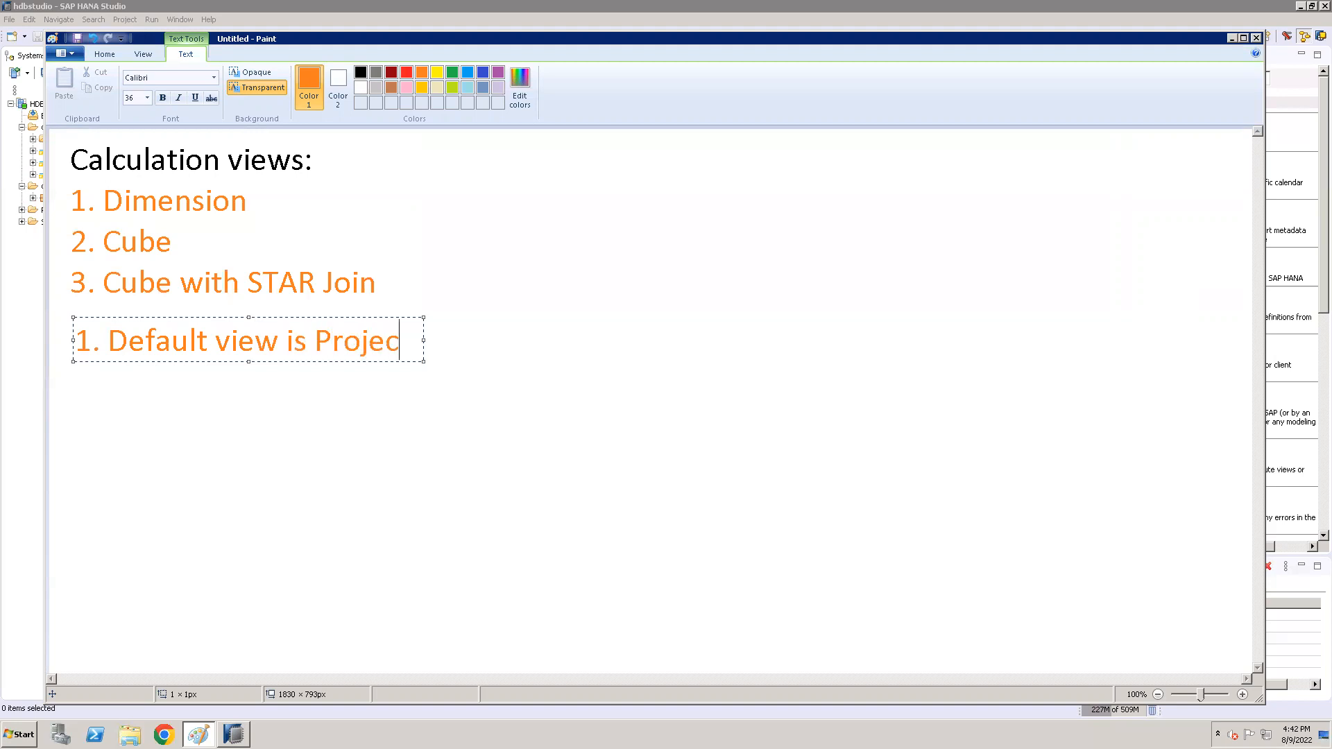
text(tion)
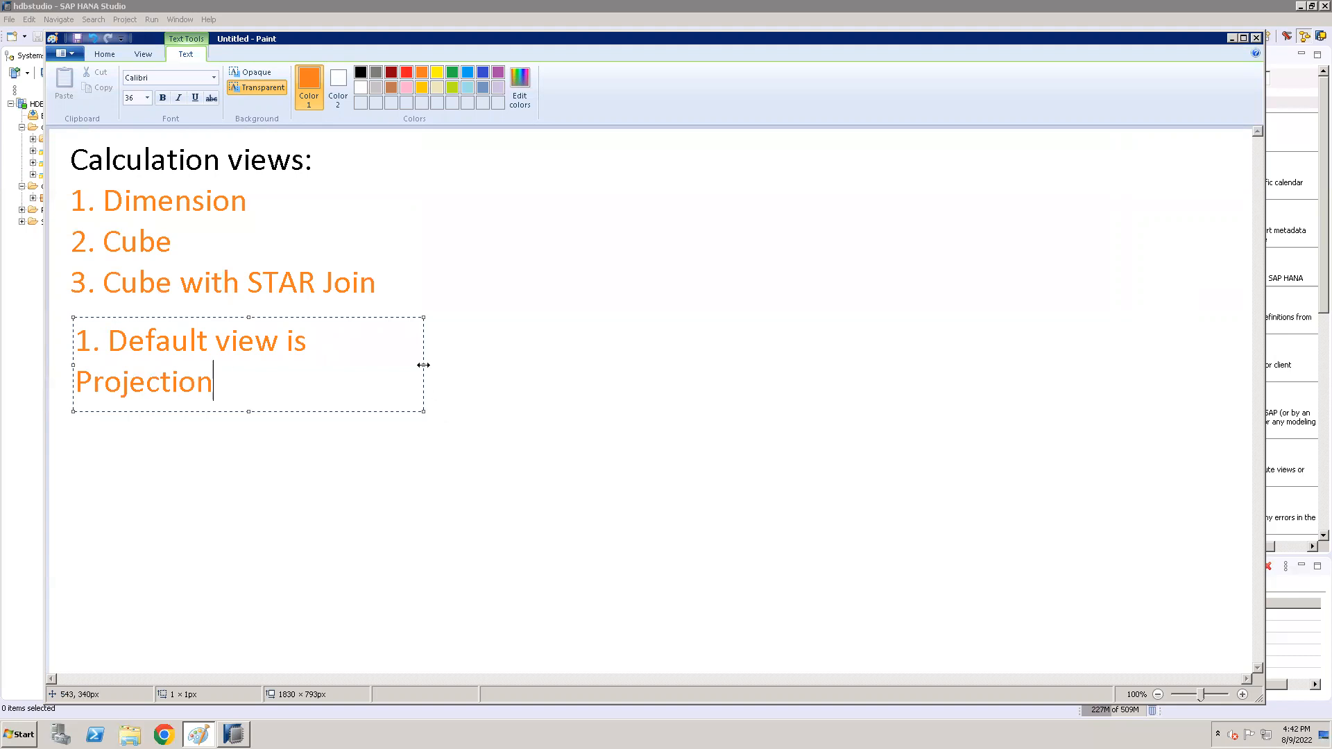
drag(868, 372, 1189, 365)
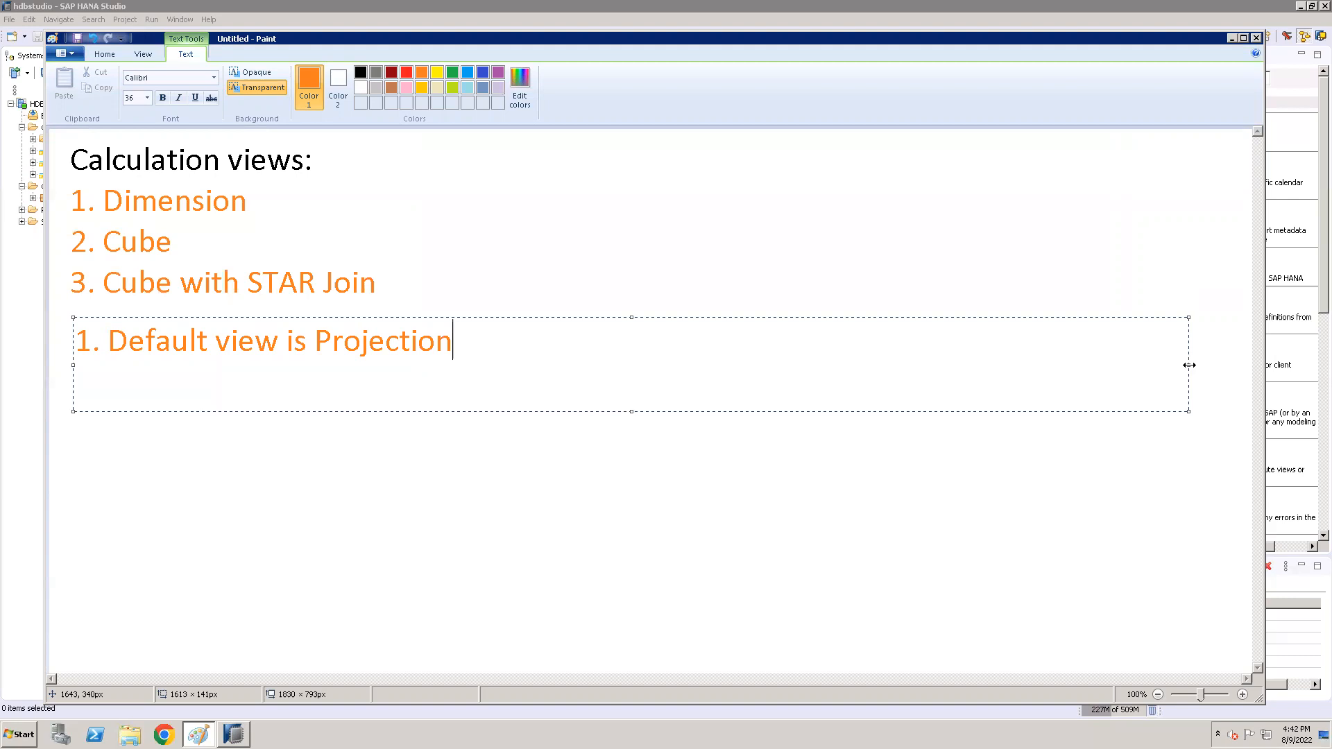
Add the second note line "2. It is used to expose master data"
key(Return)
text(2. )
text(It is us)
text(ed to e)
text(xpos)
text(master )
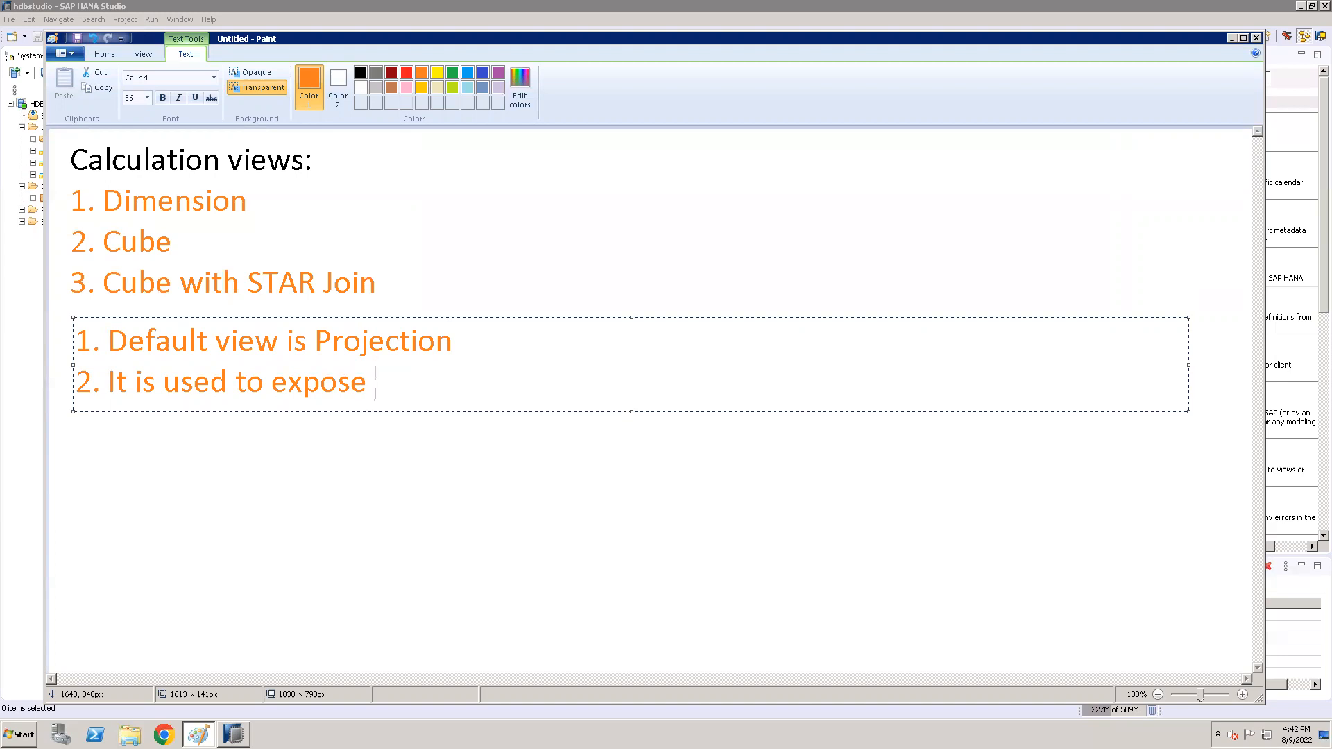
text(data)
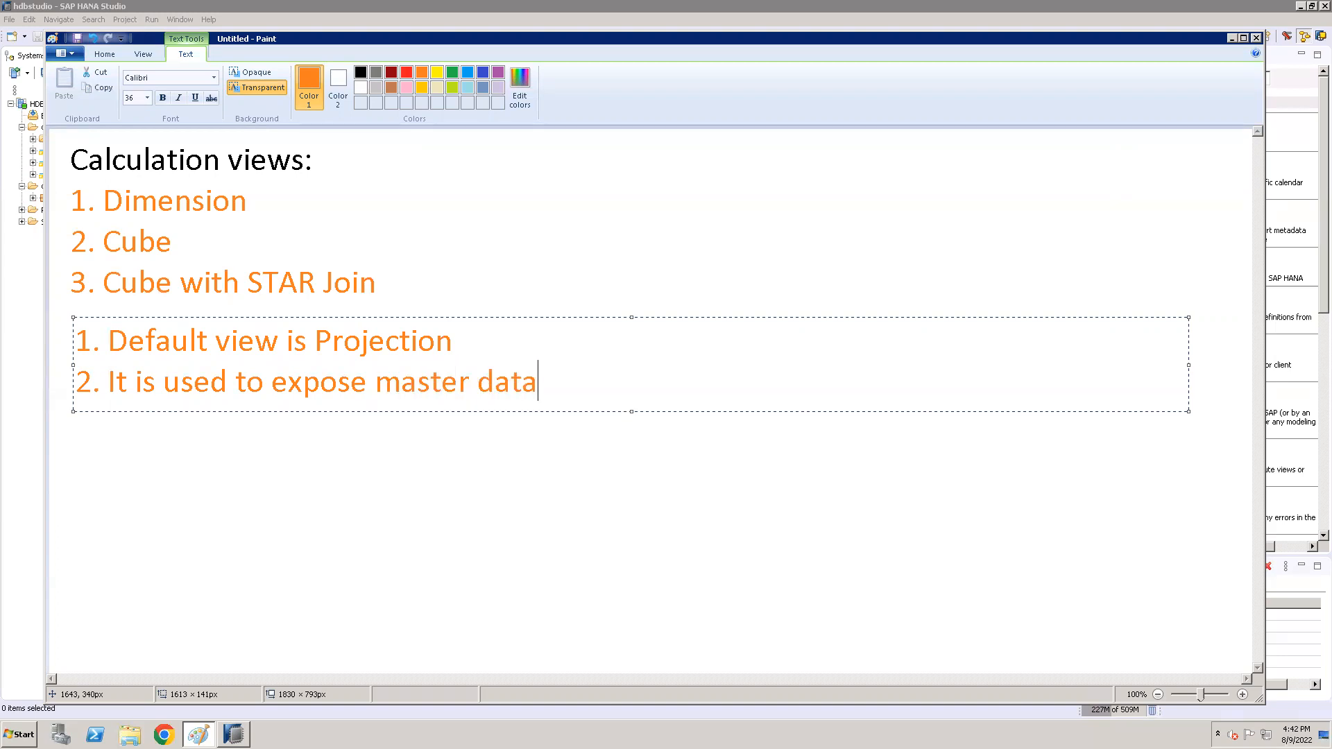
Add the third note line "3. We cannot create measures using the dimension views"
key(Return)
text(3. We c)
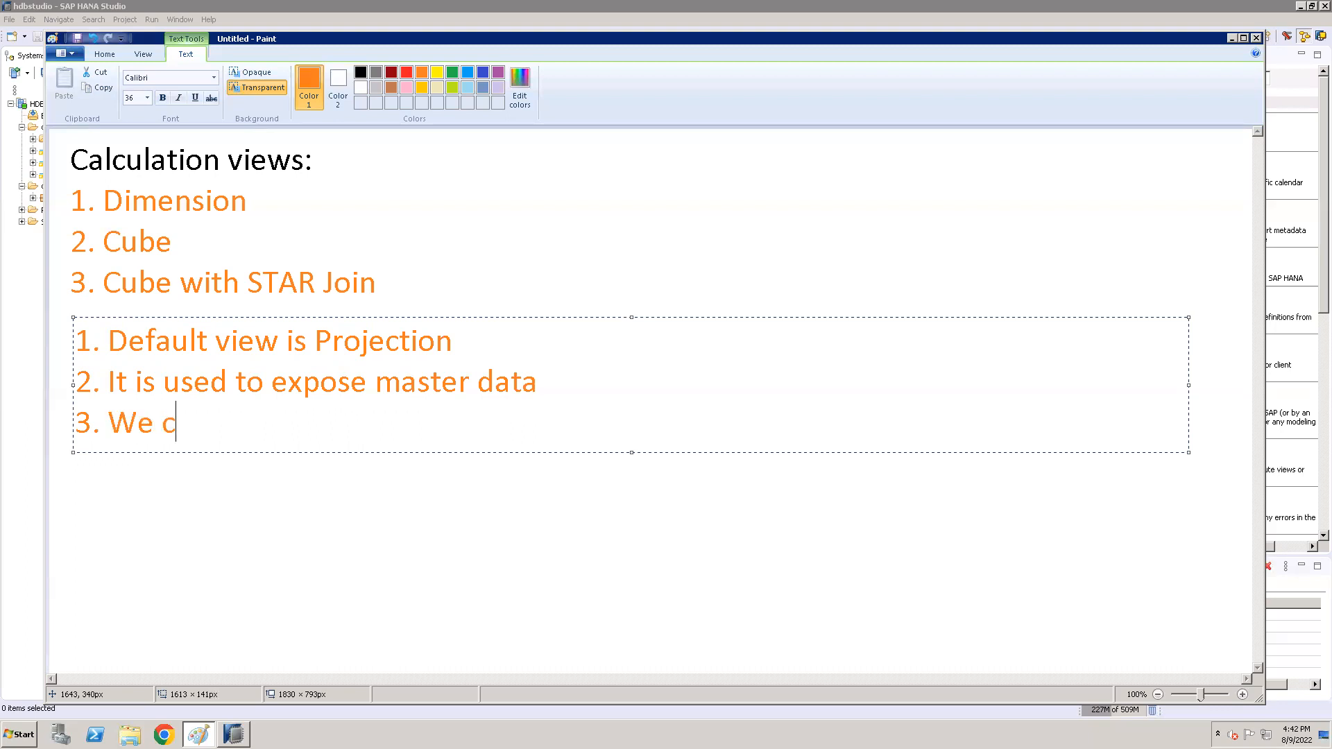
text(annot cr)
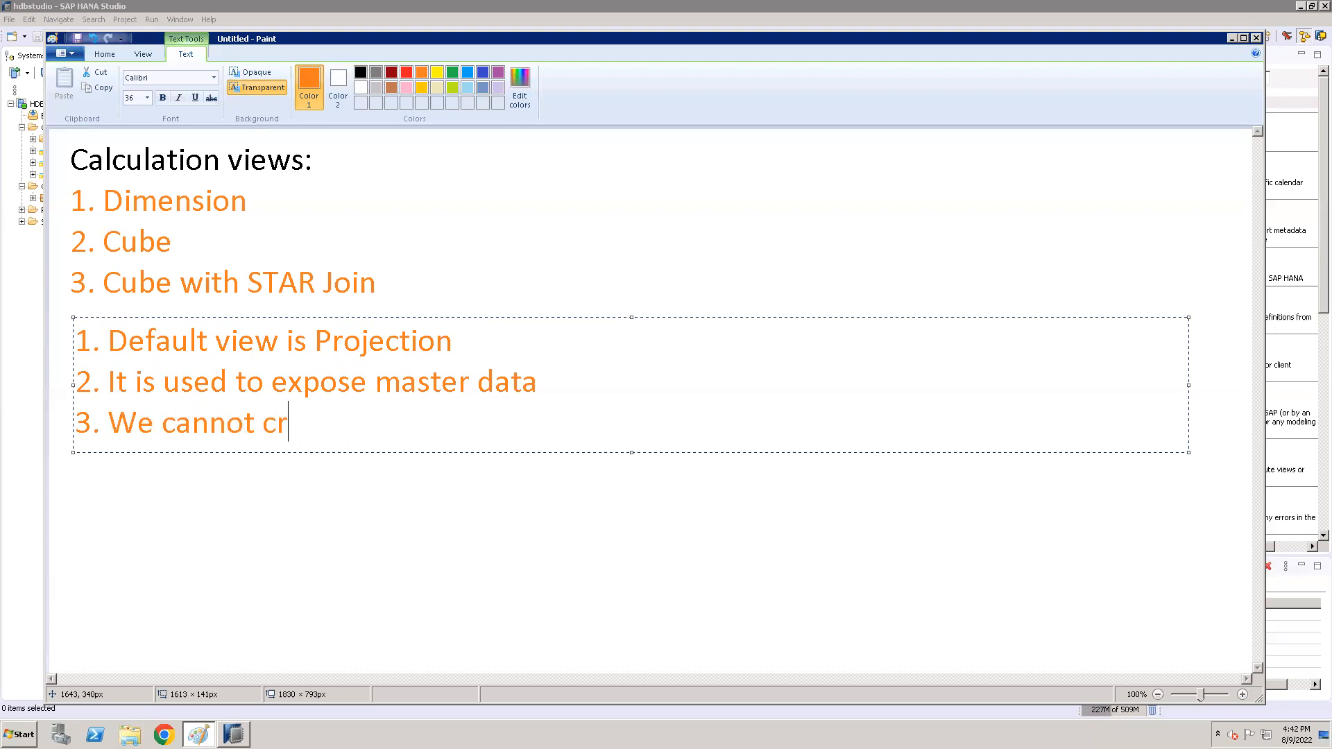
text(eate me)
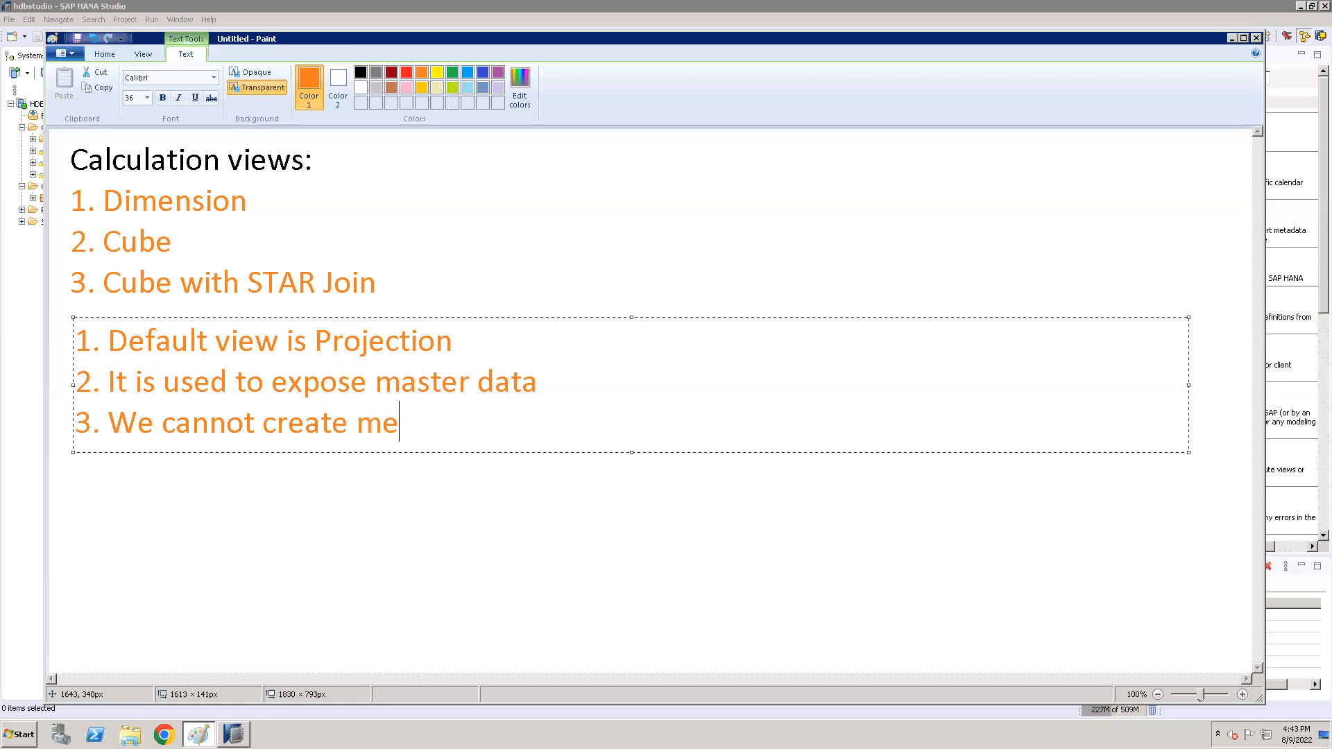
text(asures u)
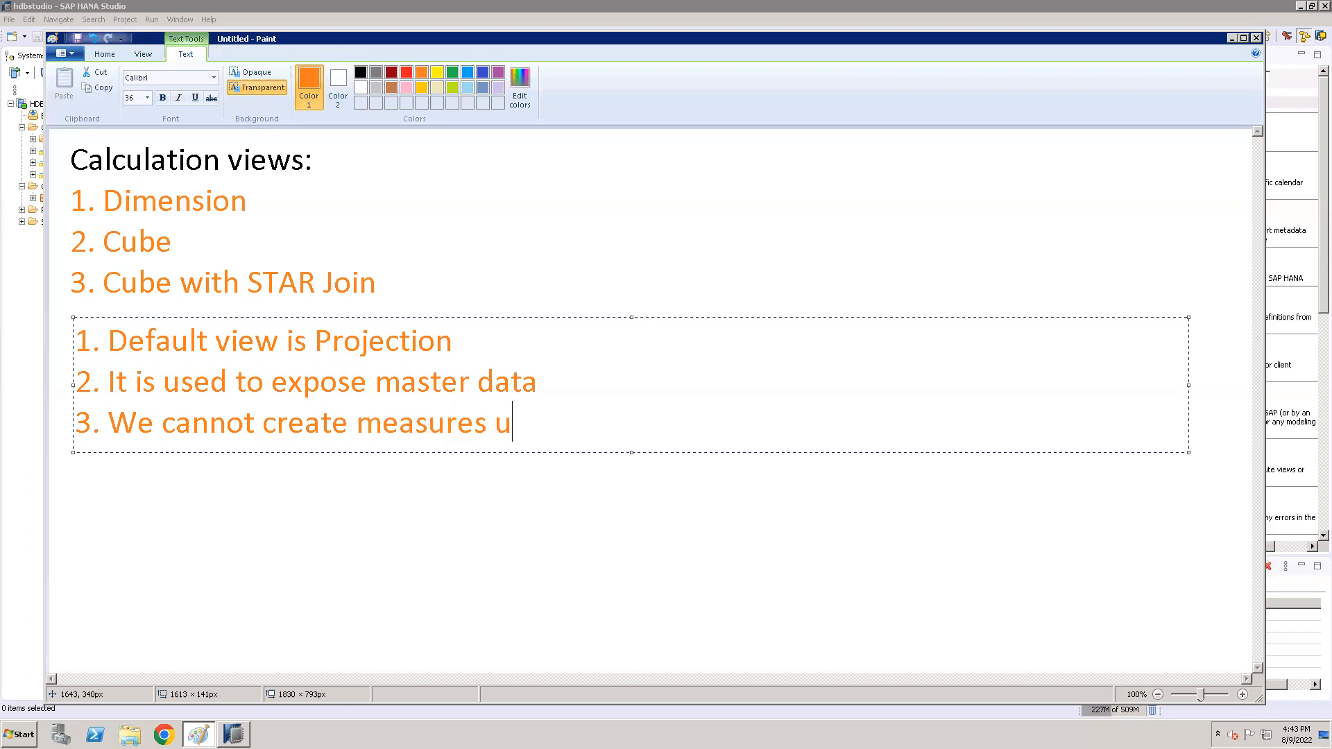
text(sing the )
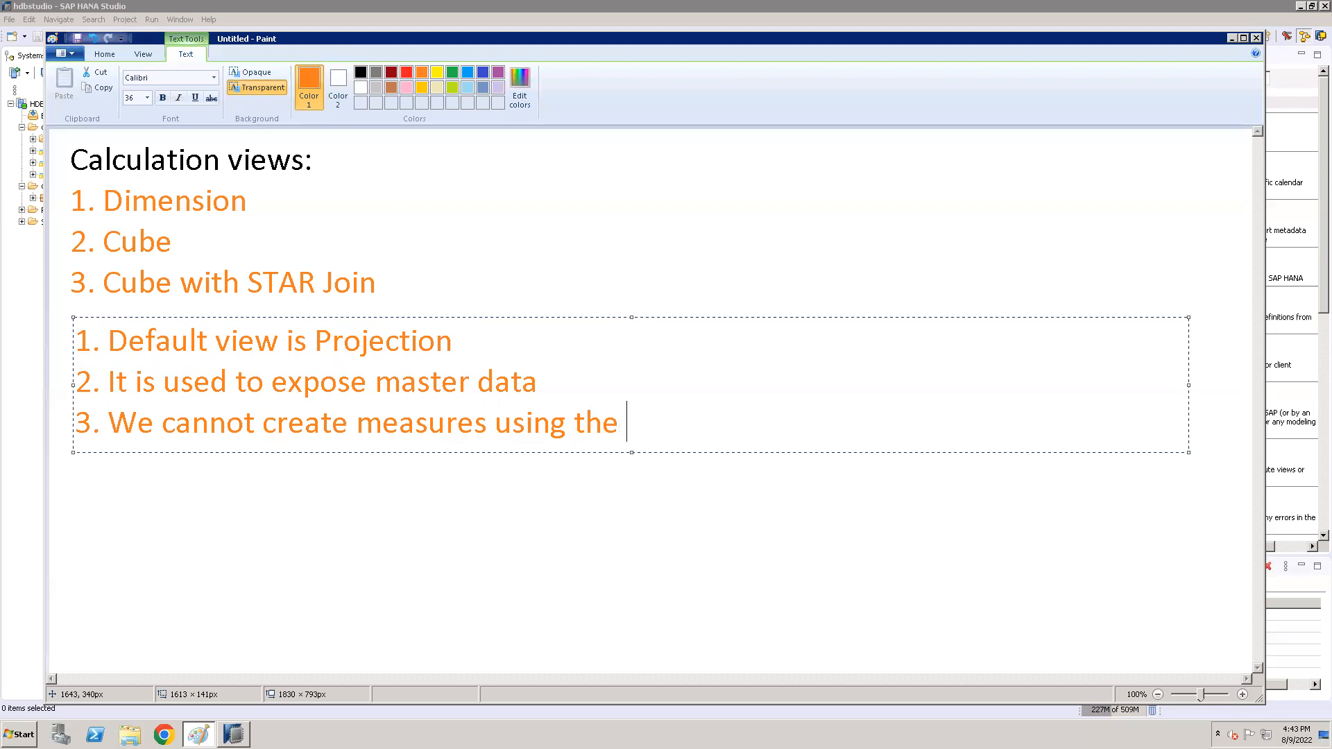
text(dimens)
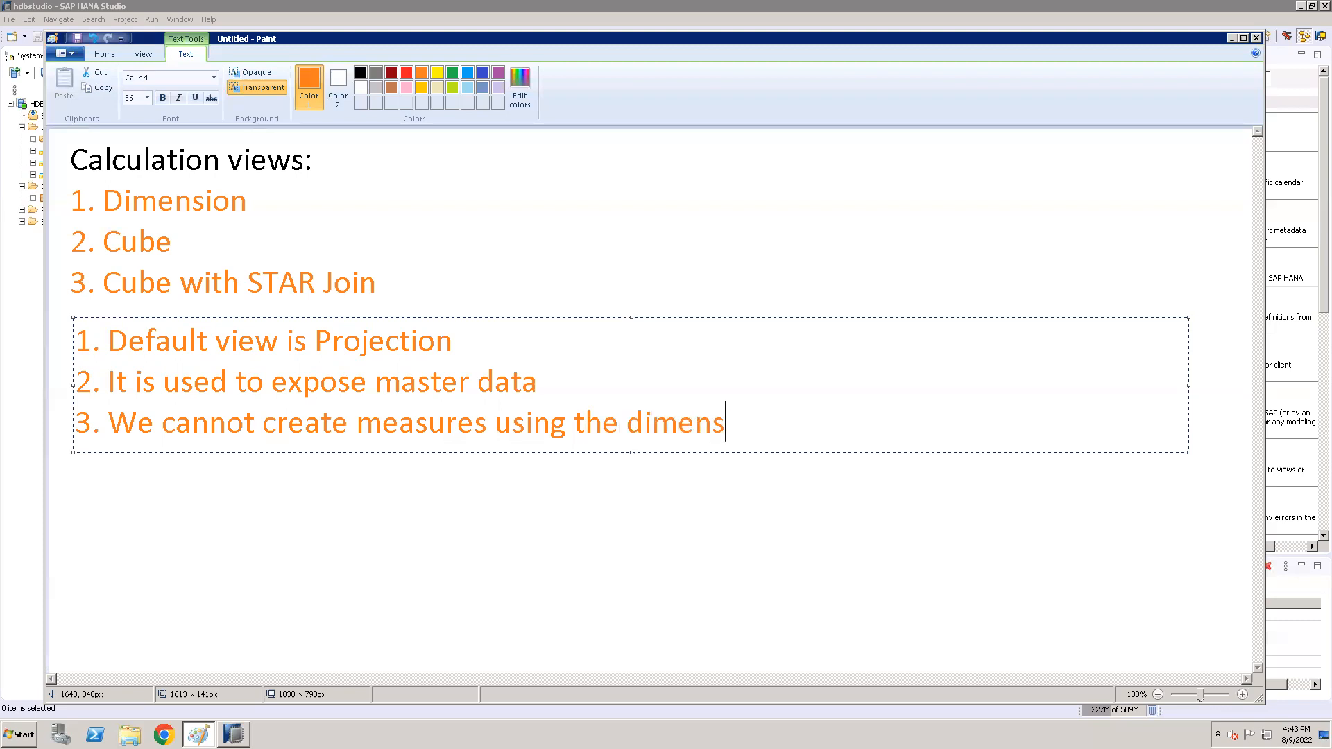
text(ion vie)
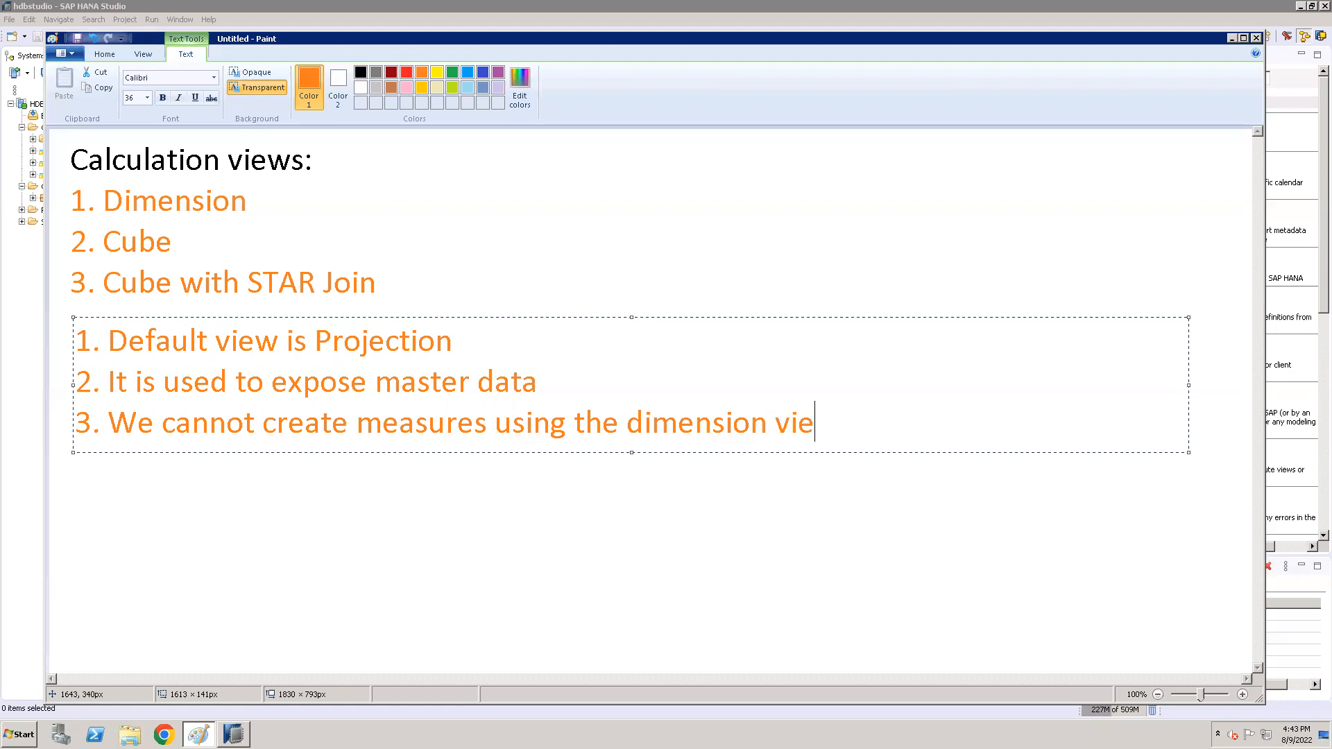
text(ws)
Switch to SAP HANA Studio and start a new calculation view in the package under the filtered Content folder
click(1233, 37)
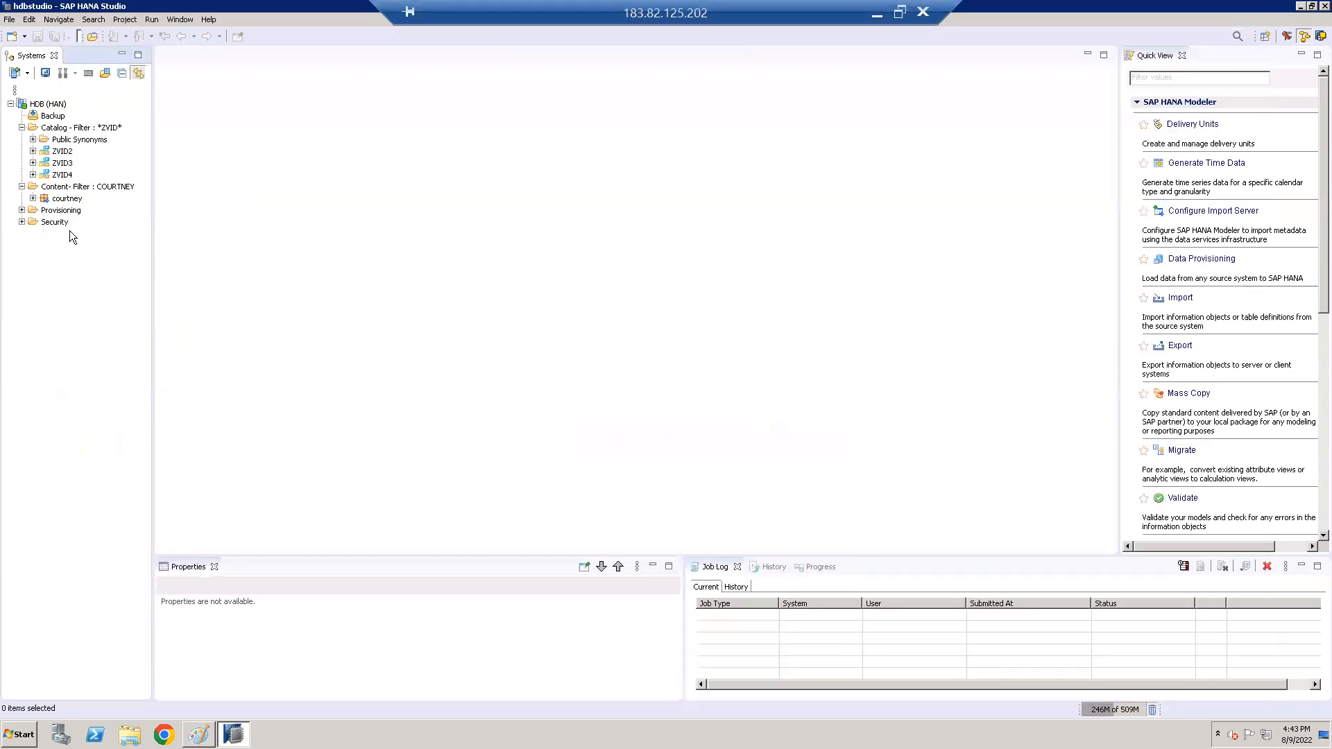
click(67, 199)
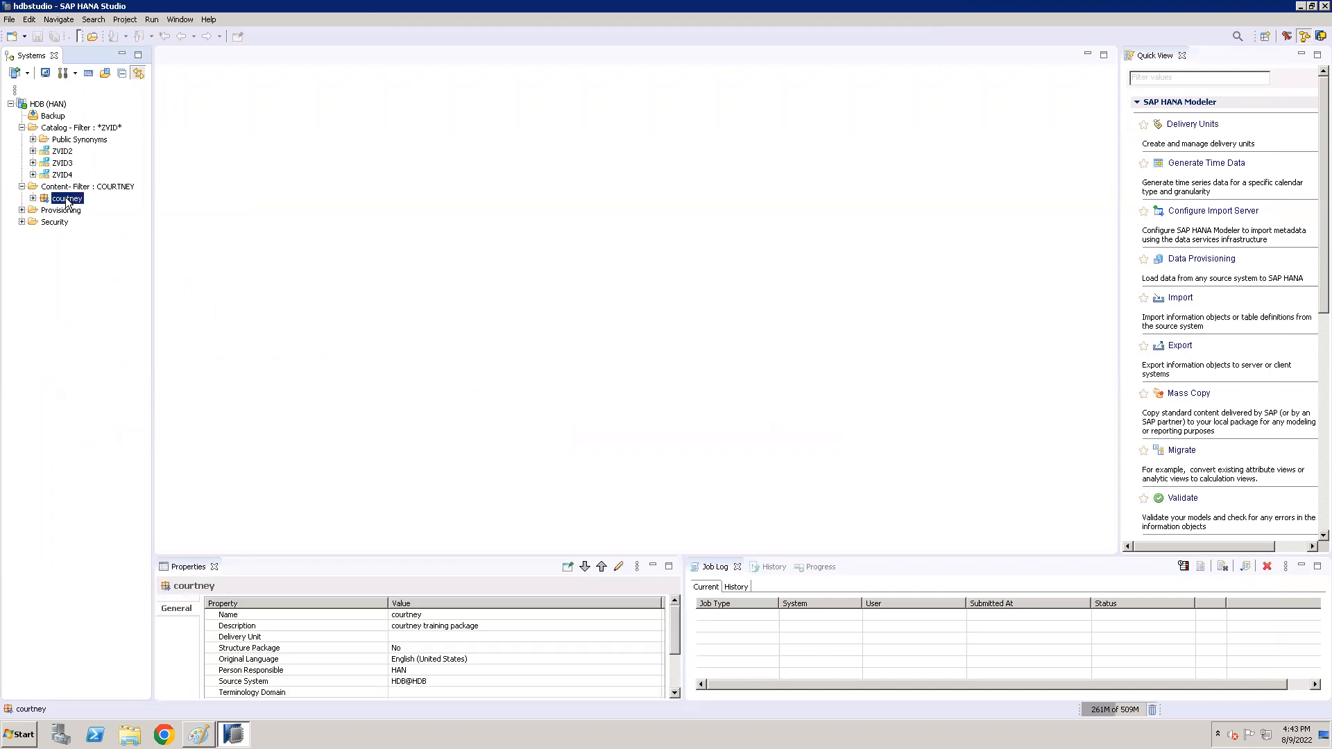
right_click(66, 200)
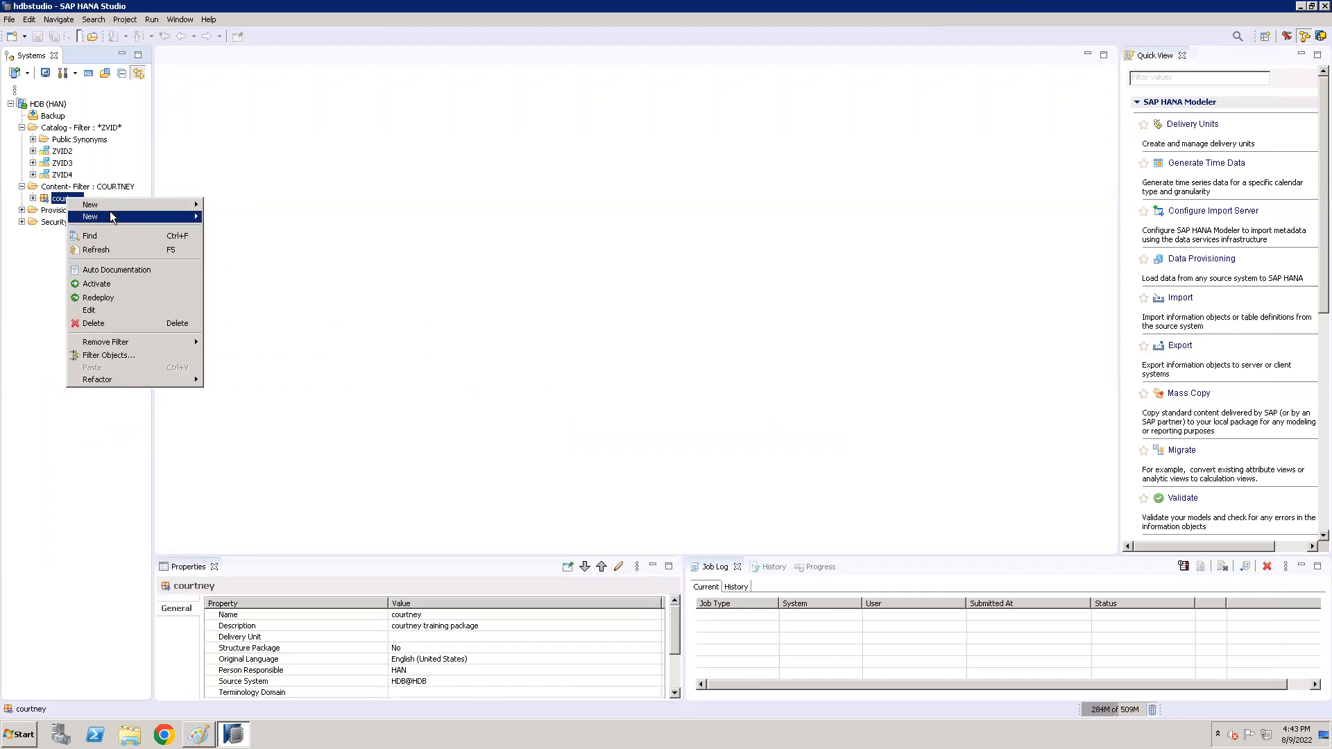
mouse_move(119, 206)
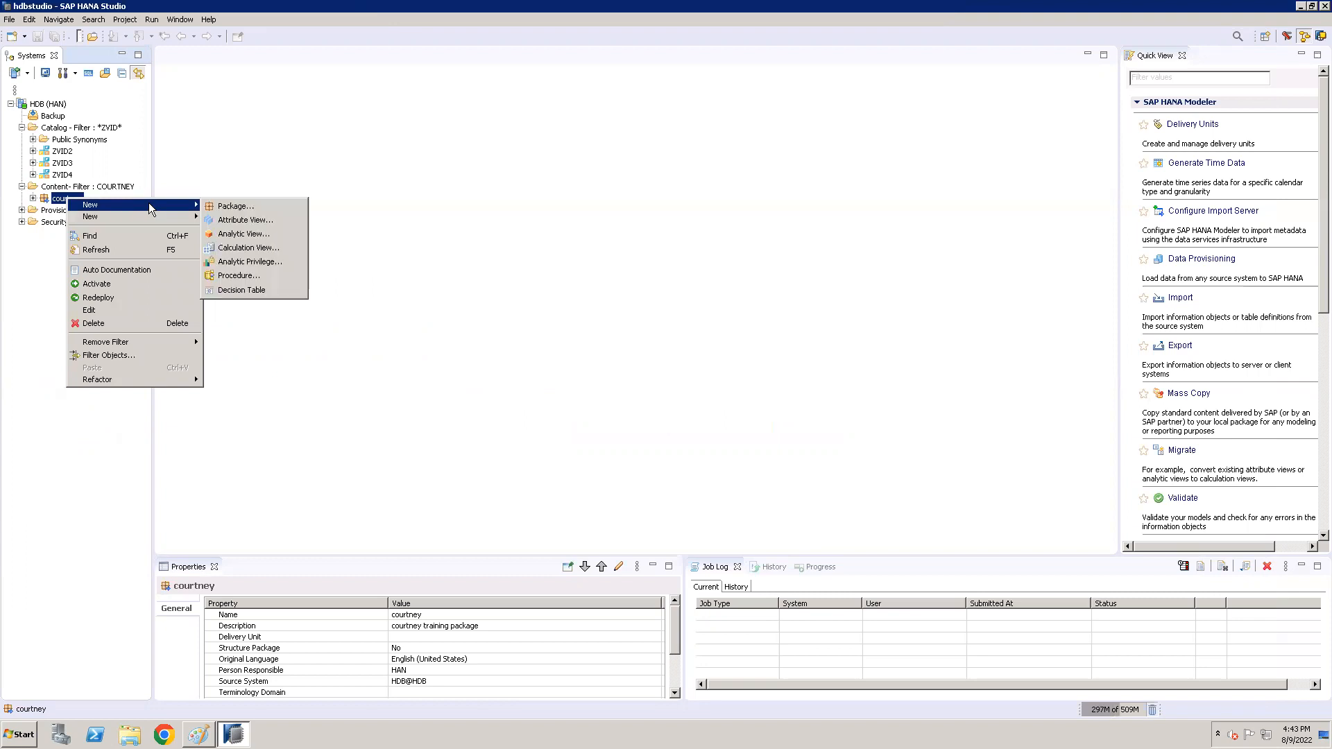
click(281, 251)
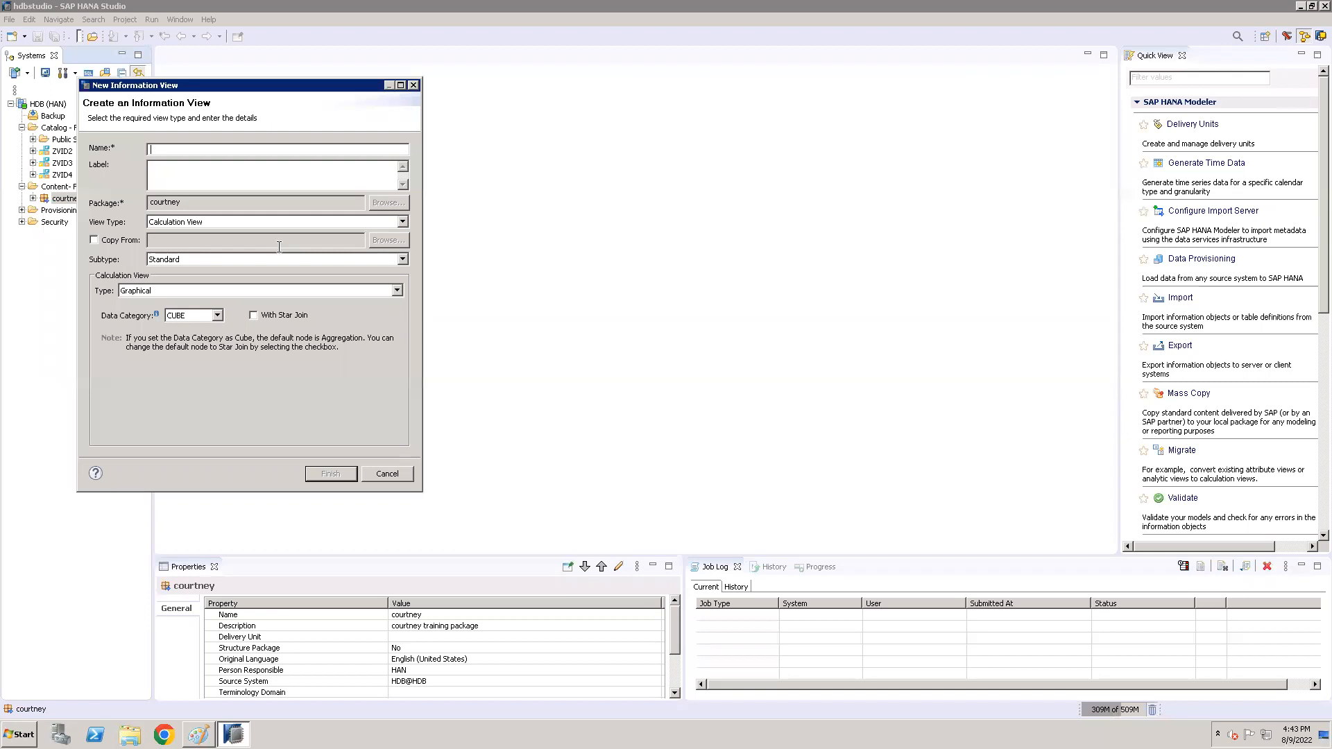
Name the calculation view CV_DIMENSION, set its data category to DIMENSION and create it
text(CV_DIMENSION)
key(Tab)
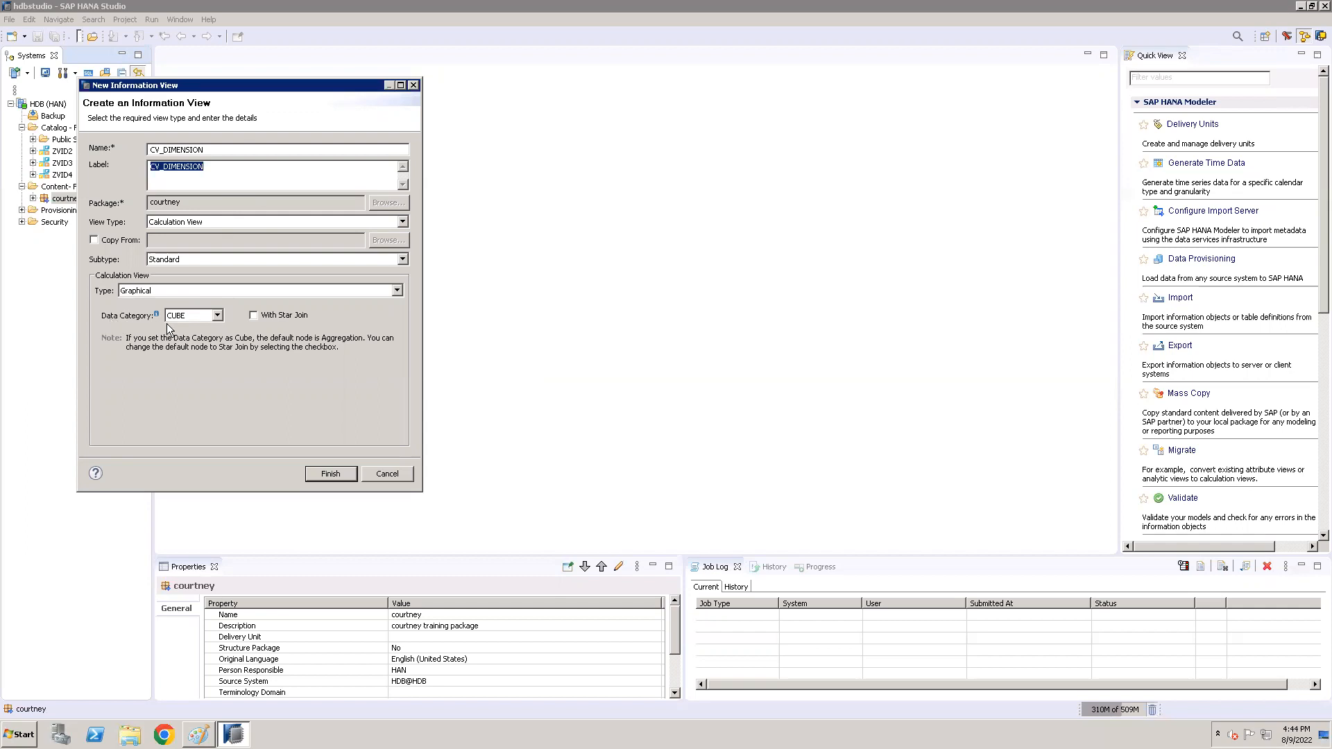
click(218, 316)
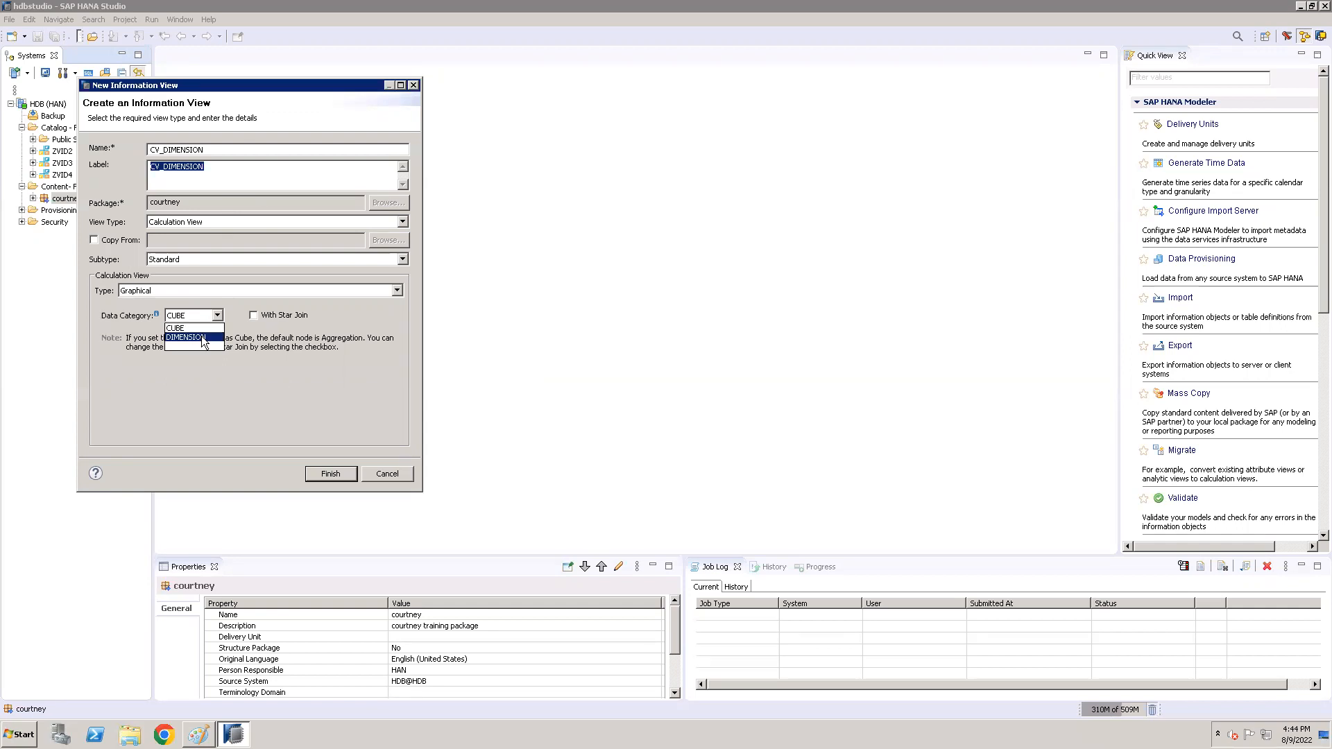
click(203, 341)
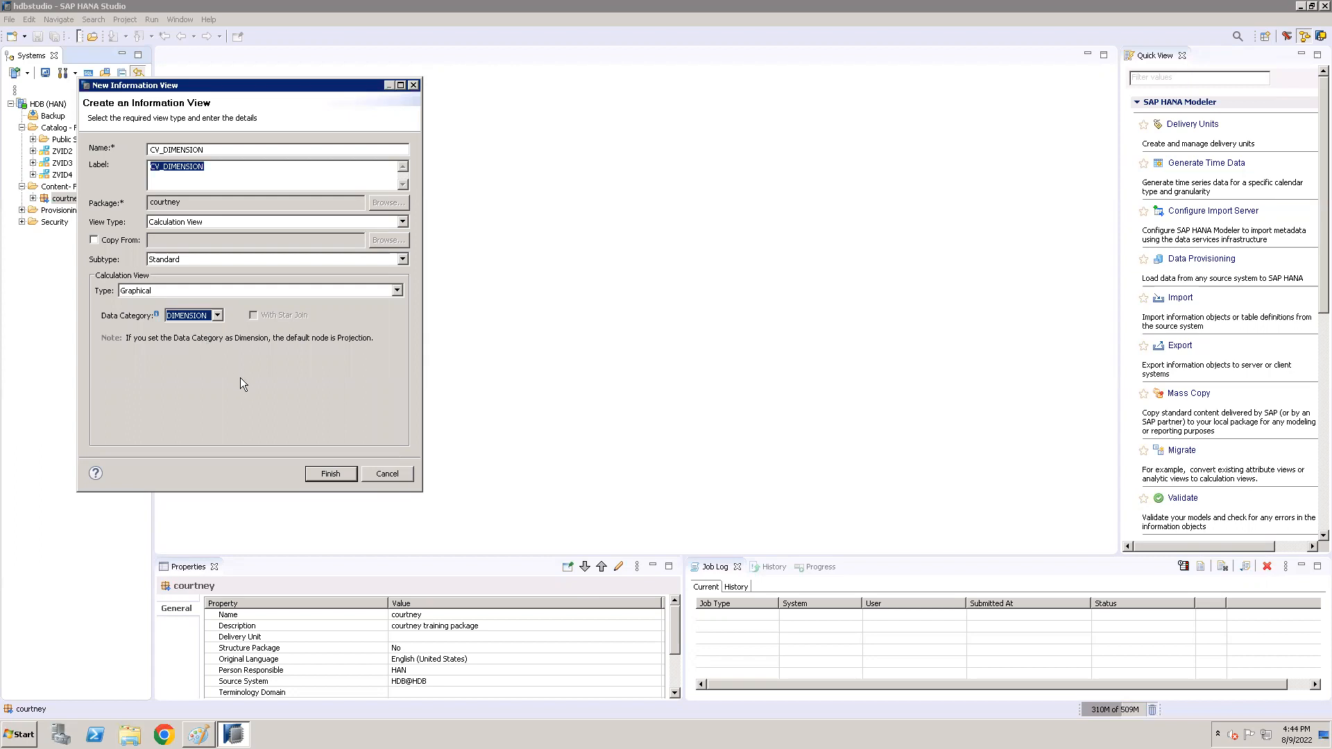
click(334, 476)
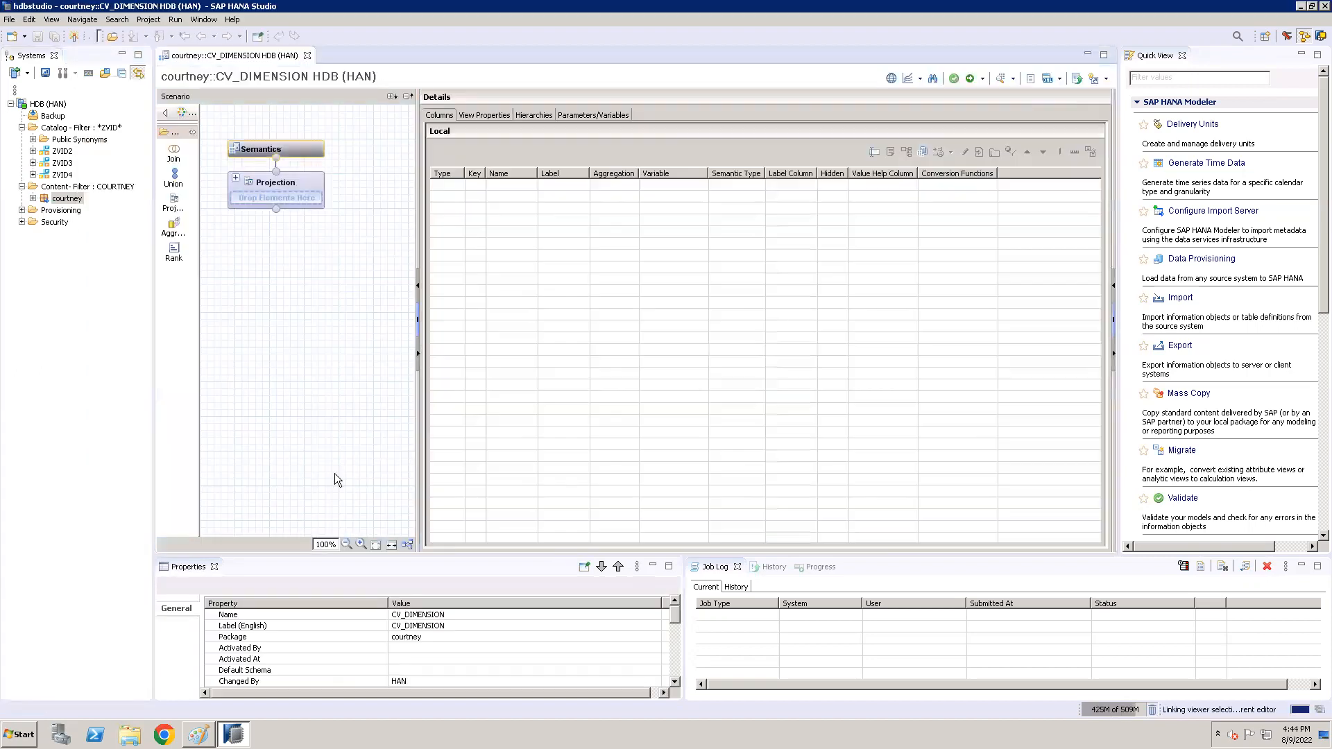
Compare the view's default node with the dimension view notes in Paint, and return to SAP HANA Studio
mouse_move(263, 186)
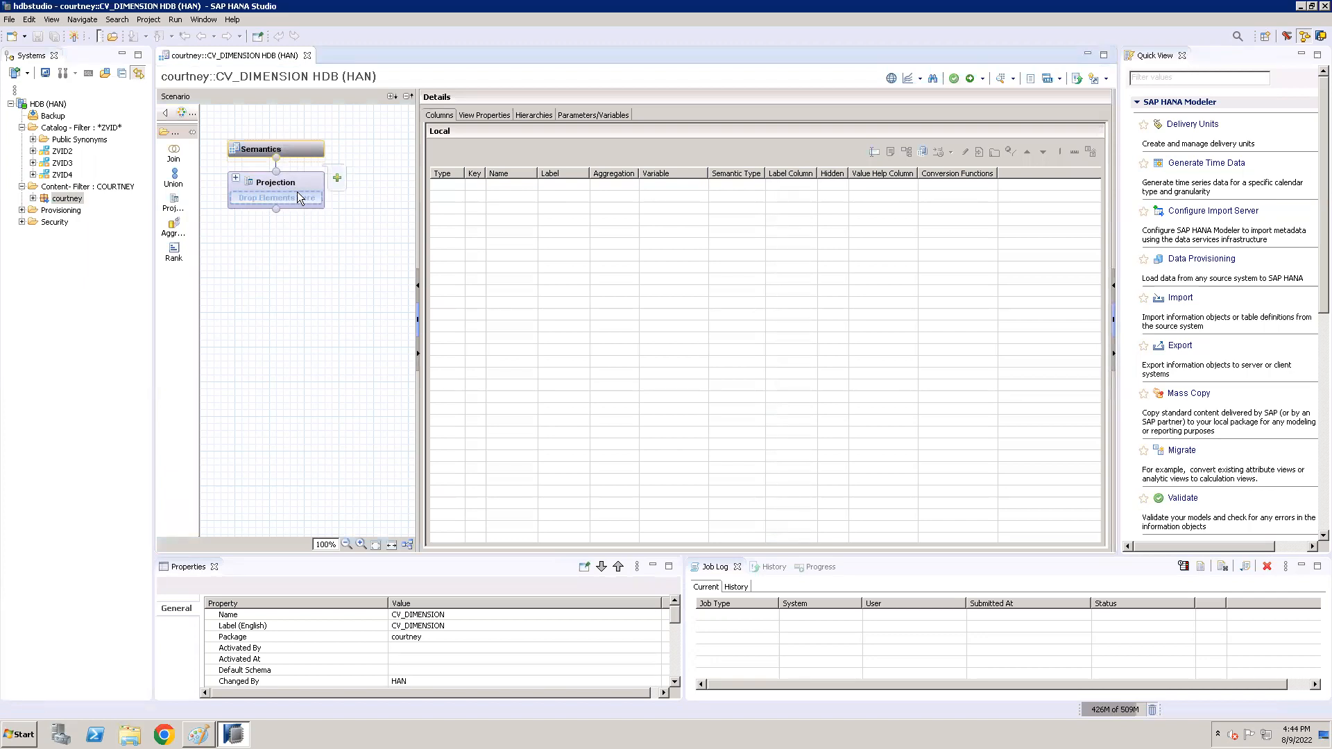
click(205, 728)
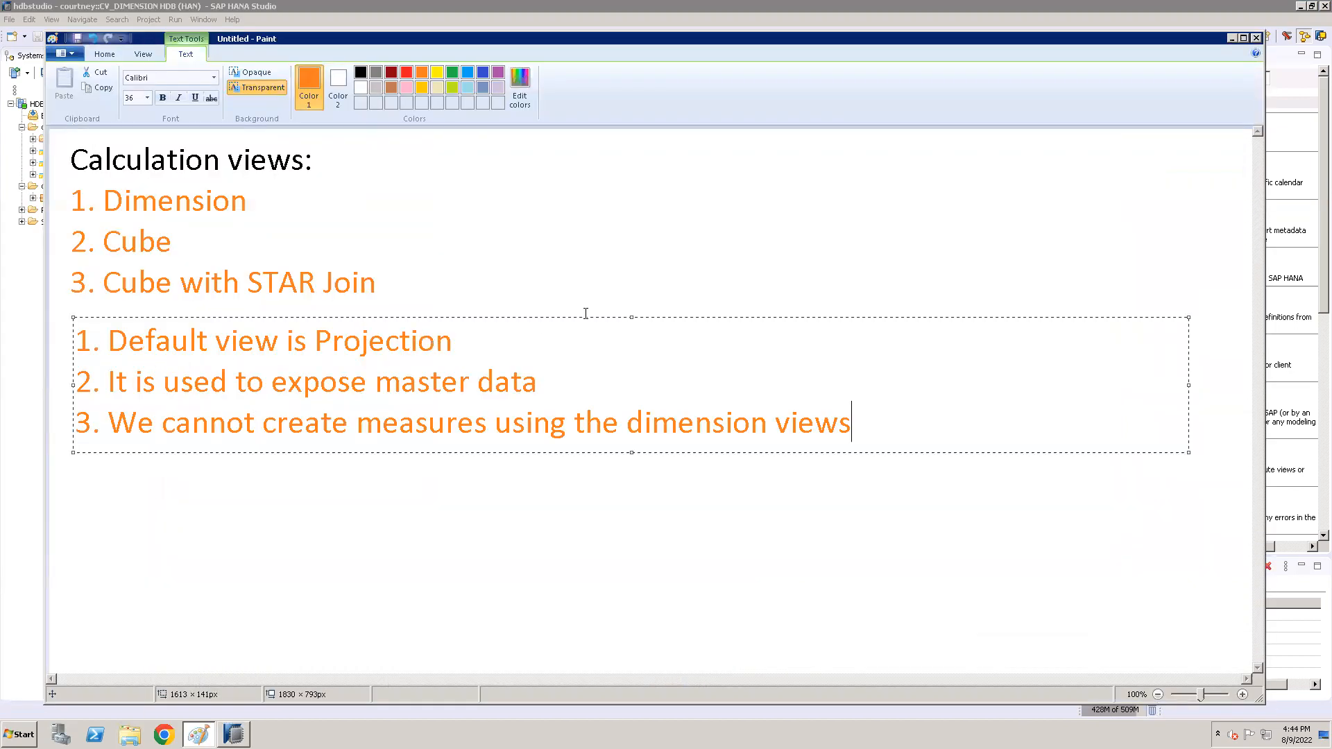
click(1230, 38)
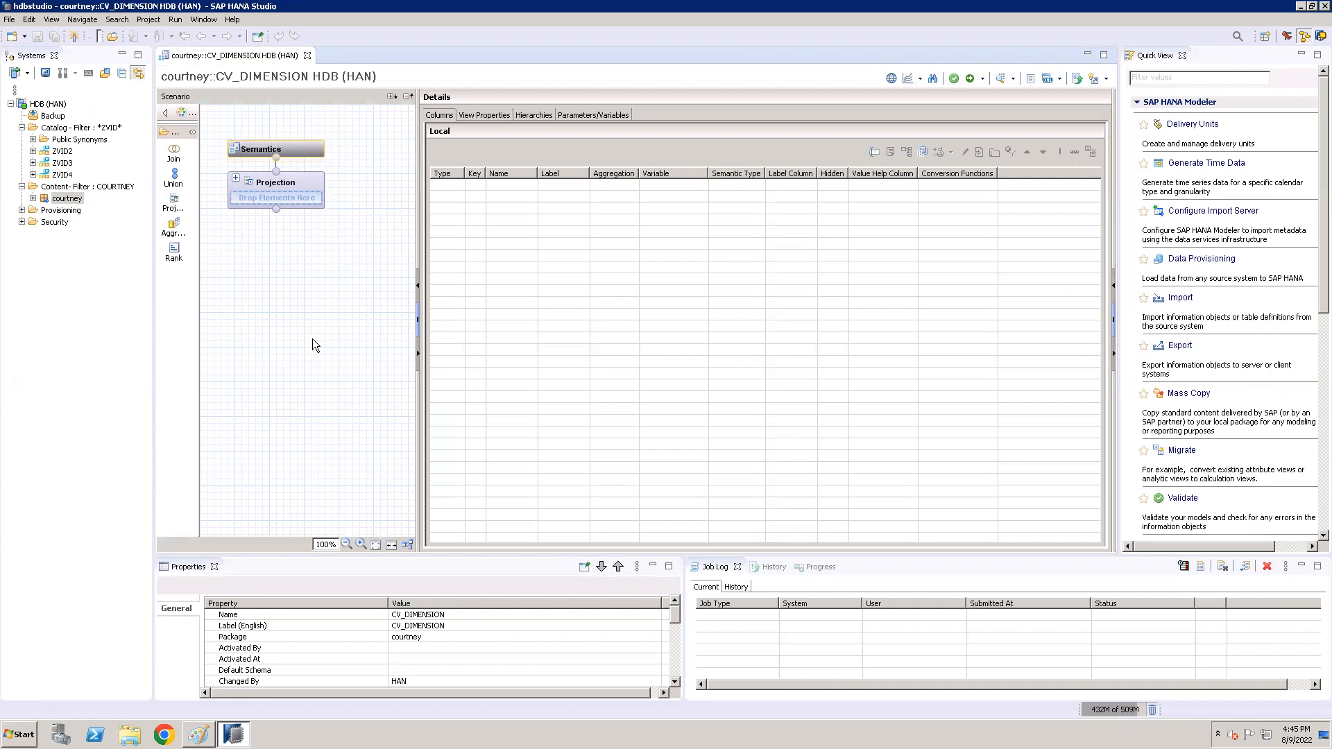
Add two projection nodes side by side well below the default Projection node, widening the scenario area to fit them
click(174, 203)
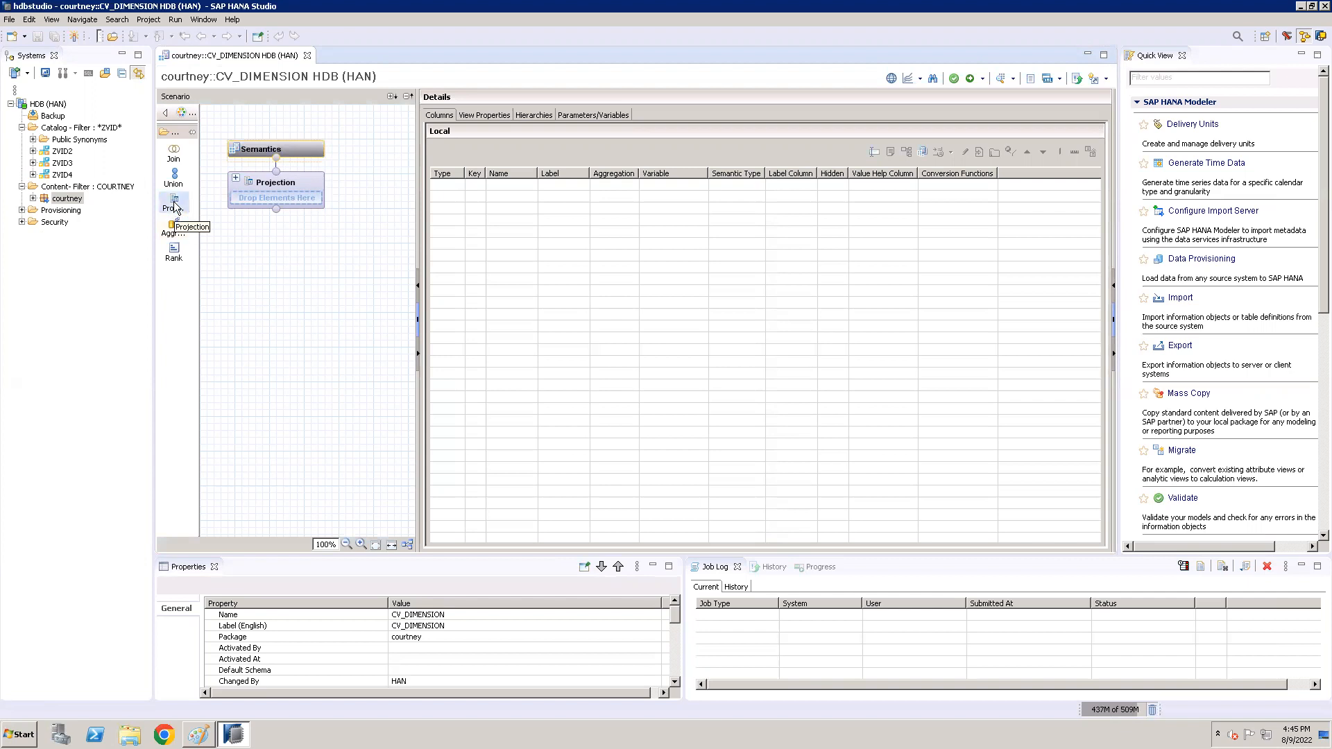
click(241, 384)
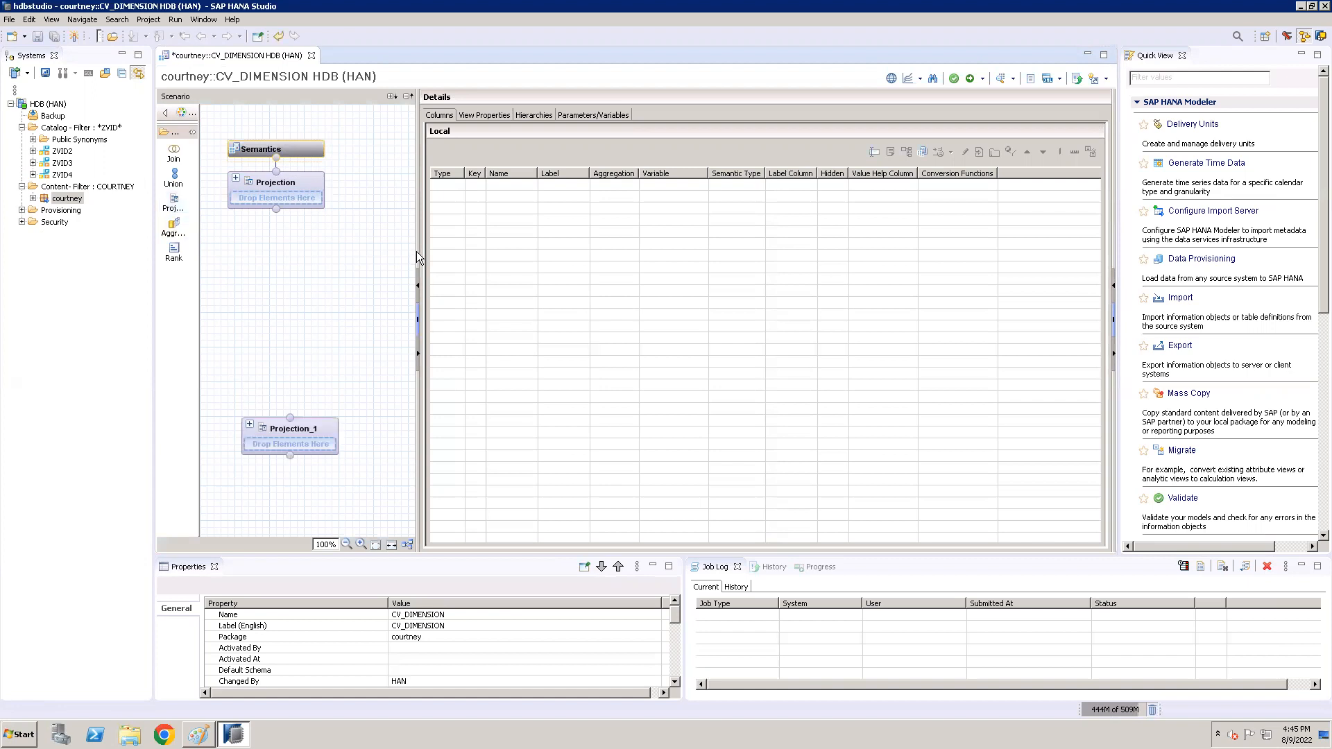
drag(416, 251, 531, 251)
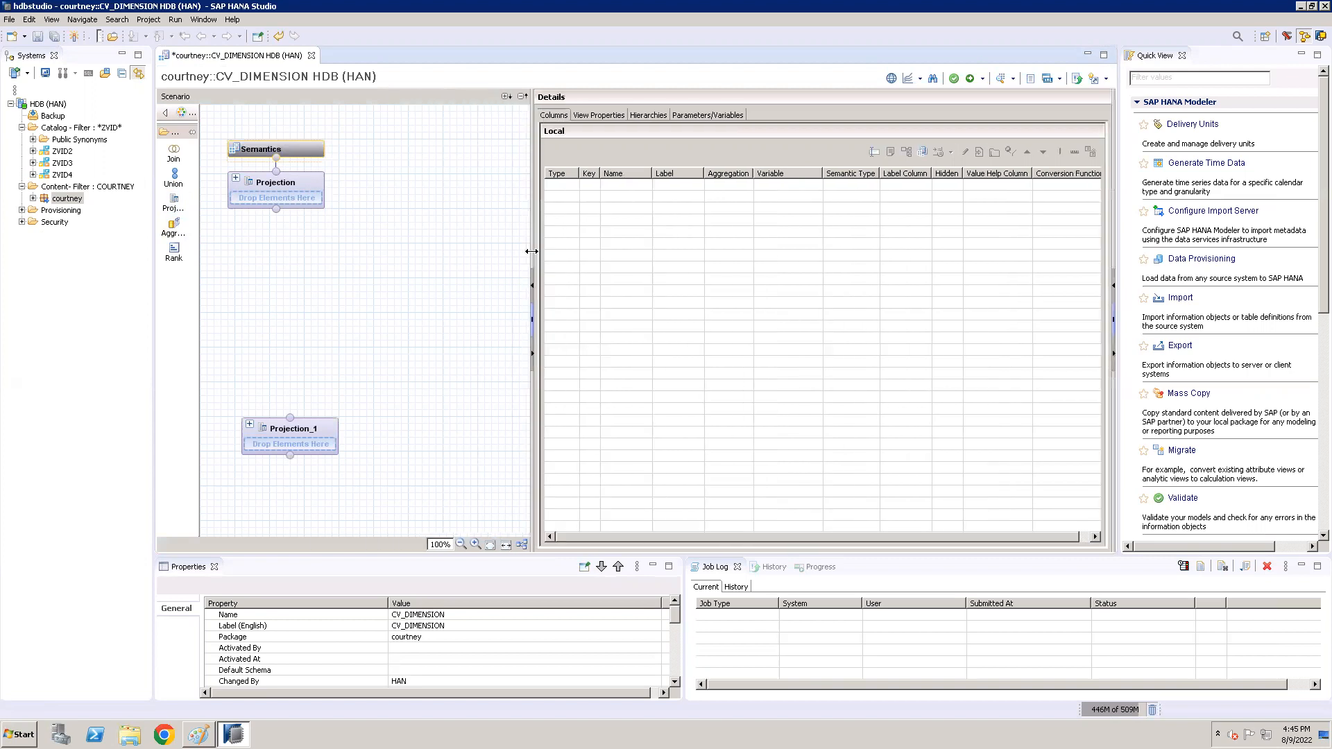
click(177, 200)
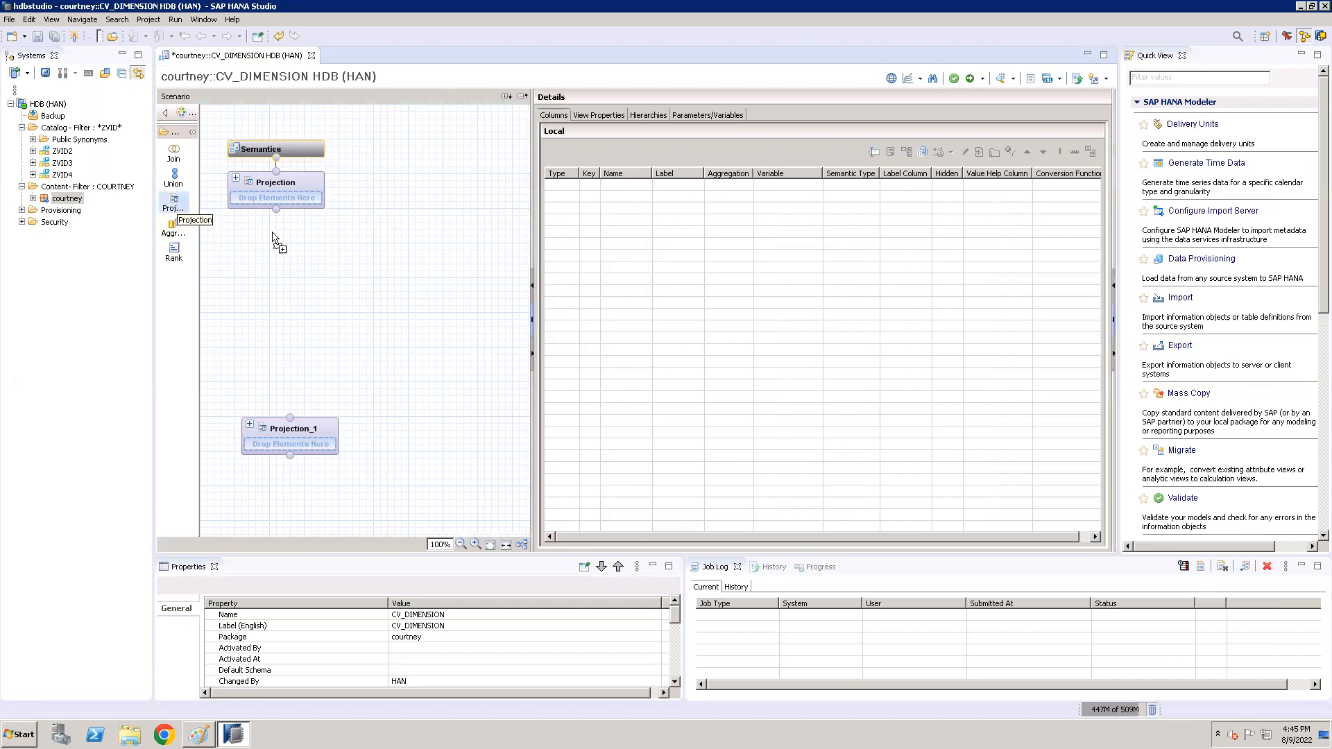
click(423, 421)
drag(470, 470, 444, 430)
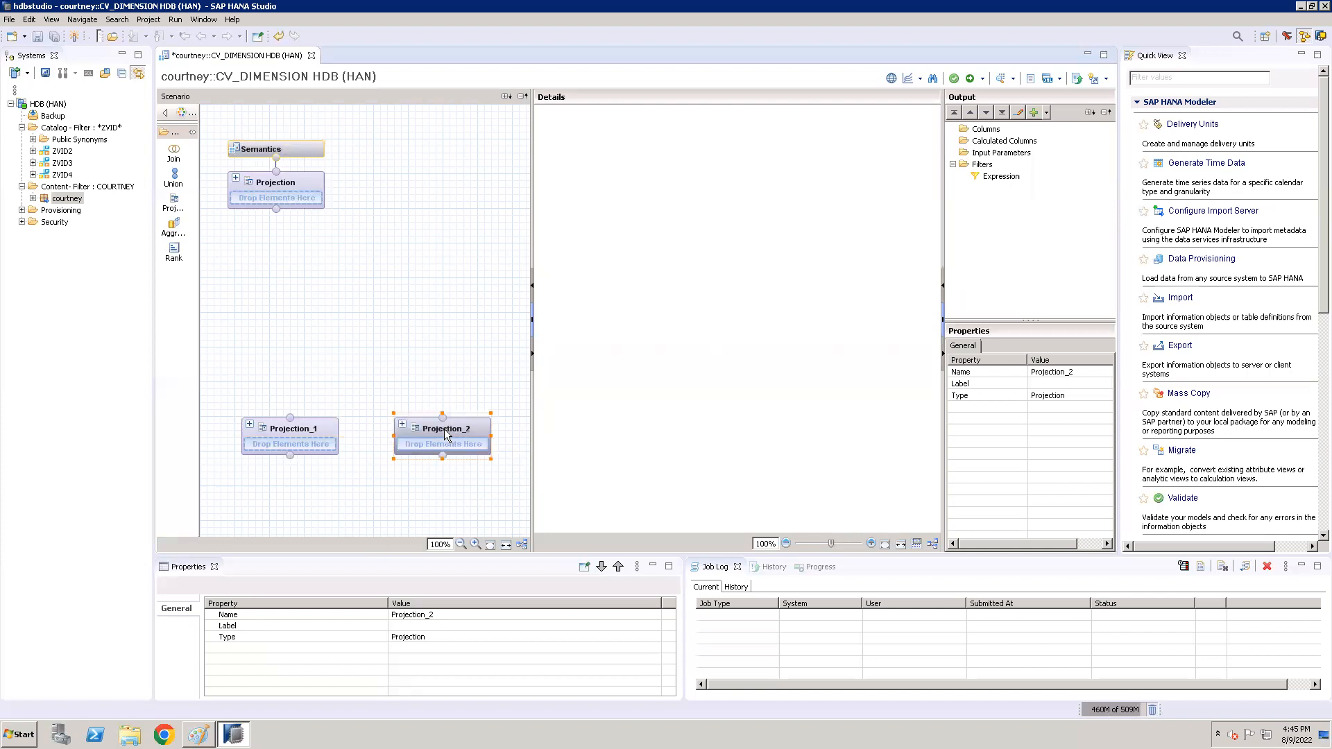
Add the table KNA1 from schema ZVID4 as the data source of Projection_1
mouse_move(308, 443)
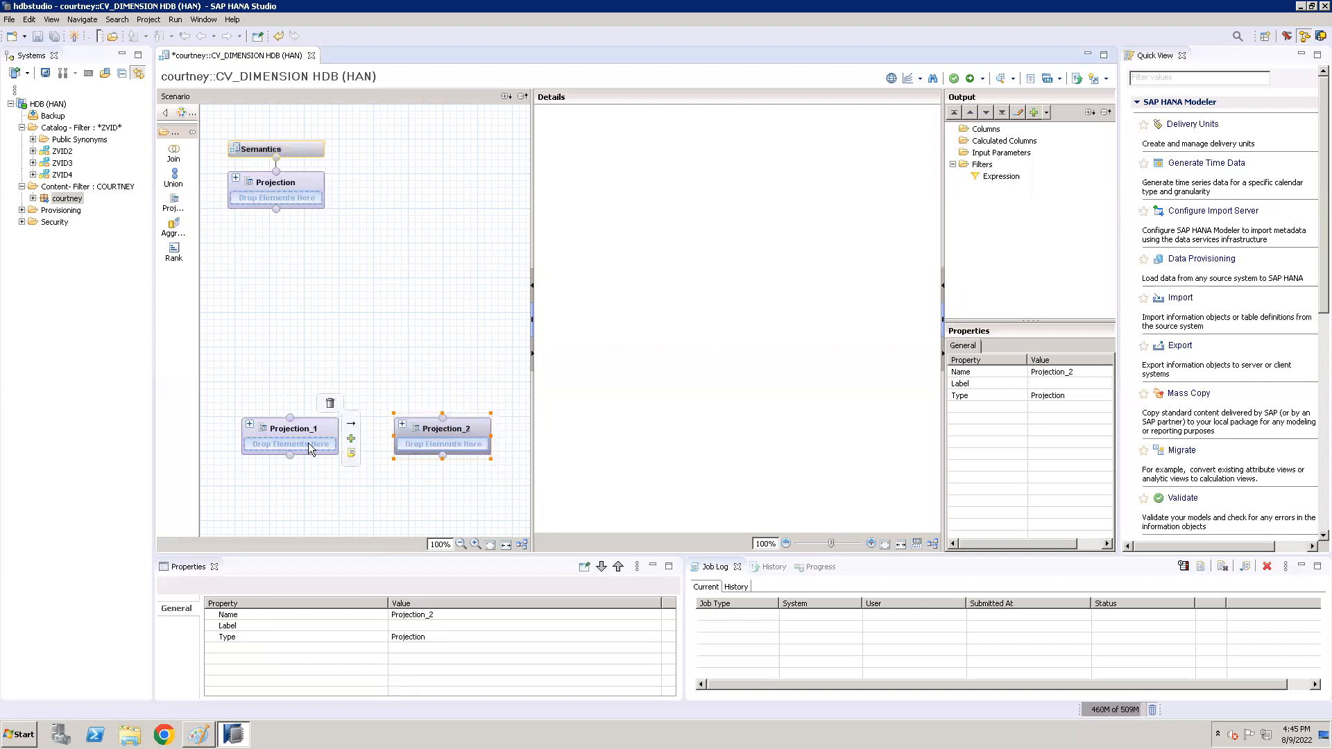
click(351, 441)
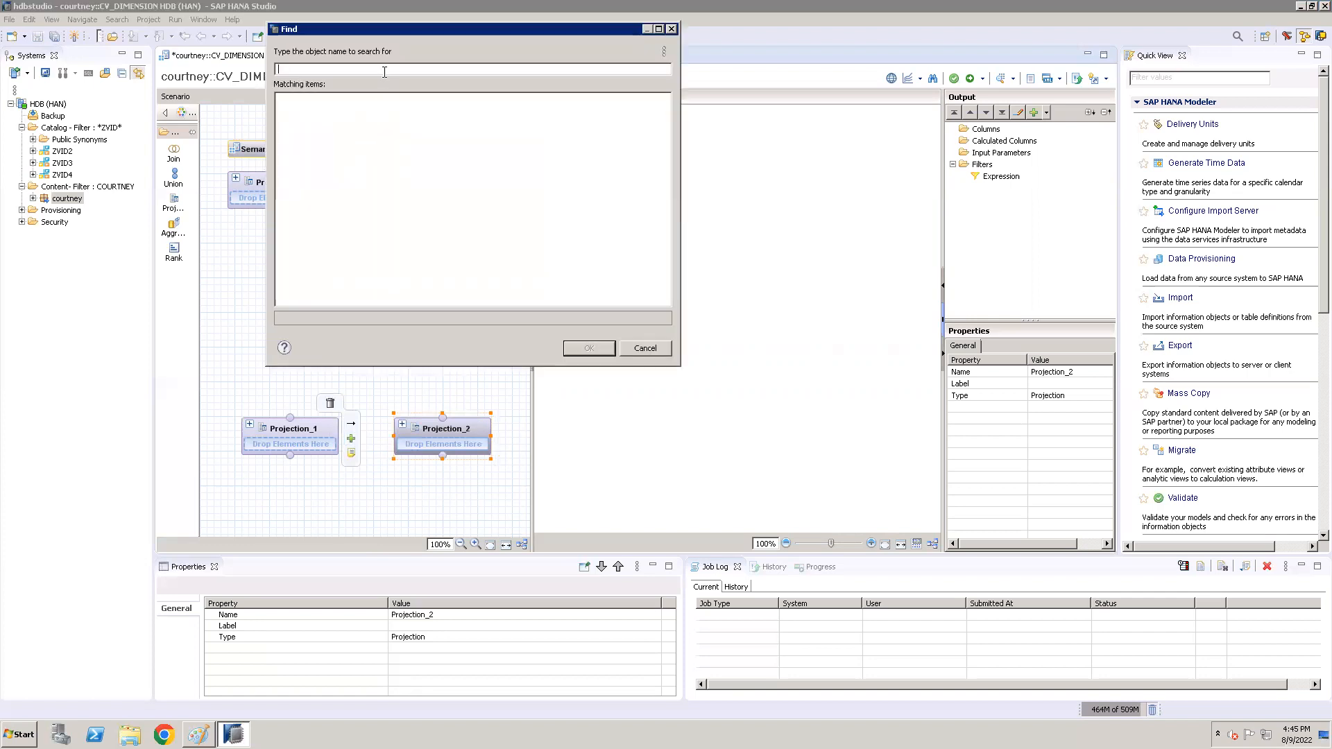
text(KNA1)
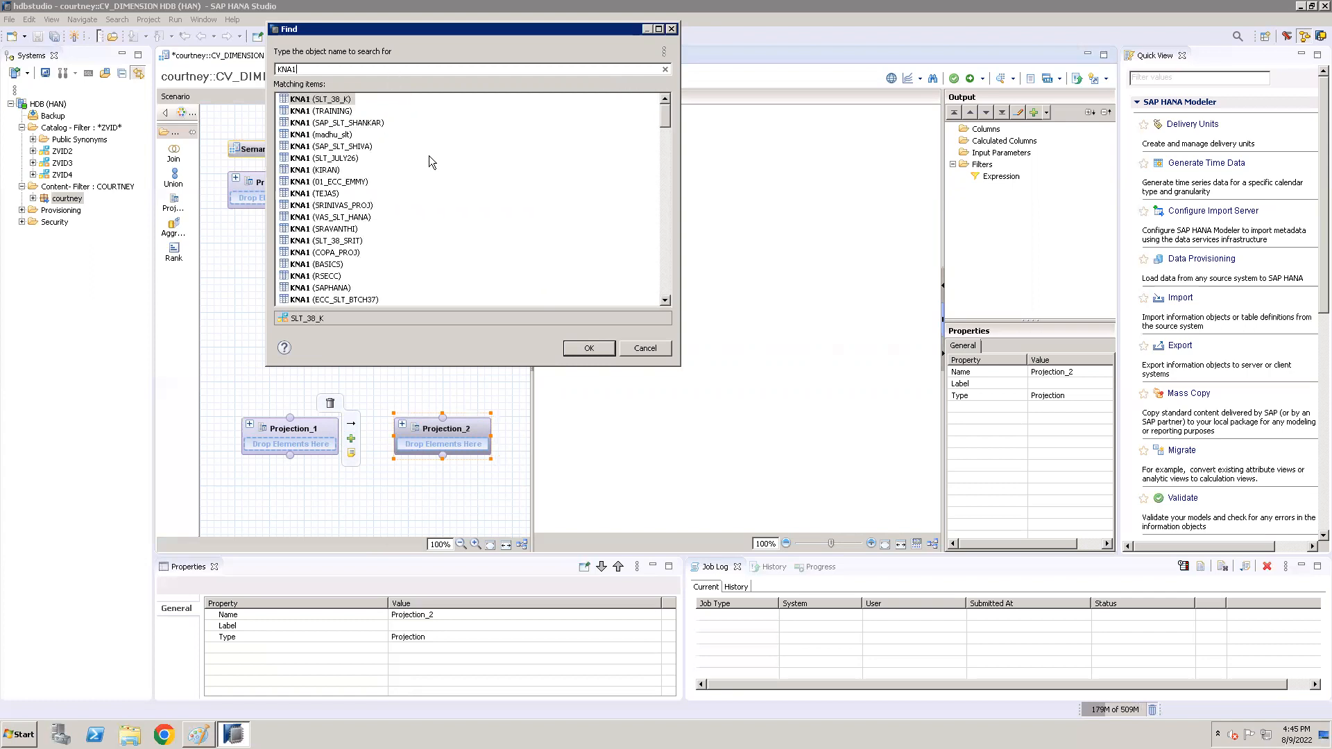
click(668, 218)
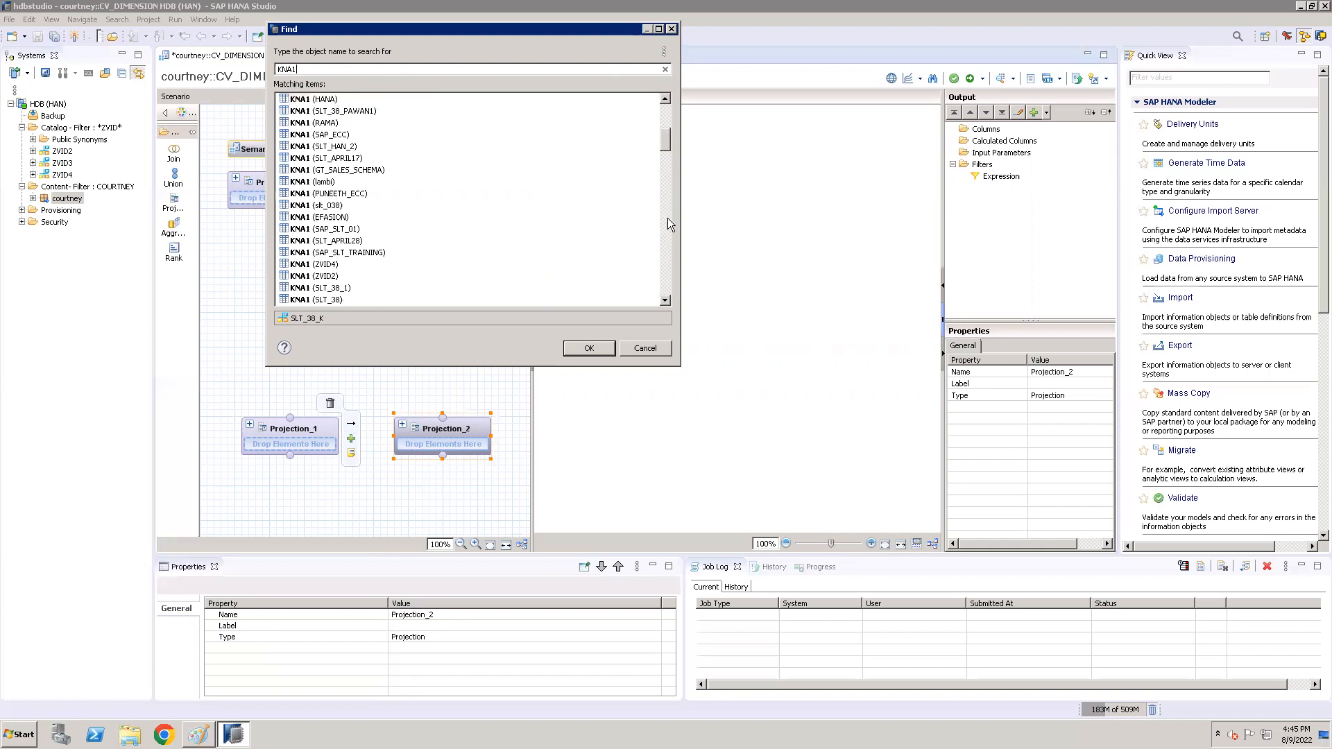
click(298, 267)
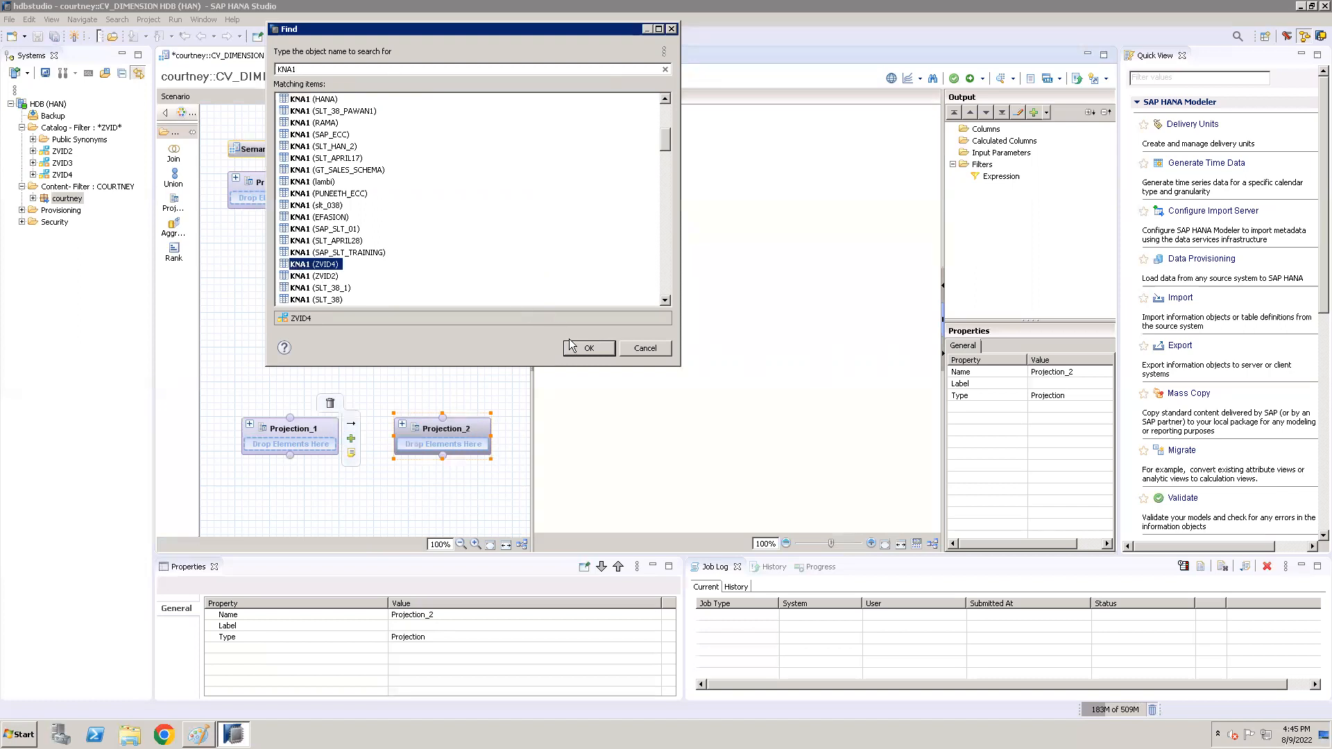
click(588, 349)
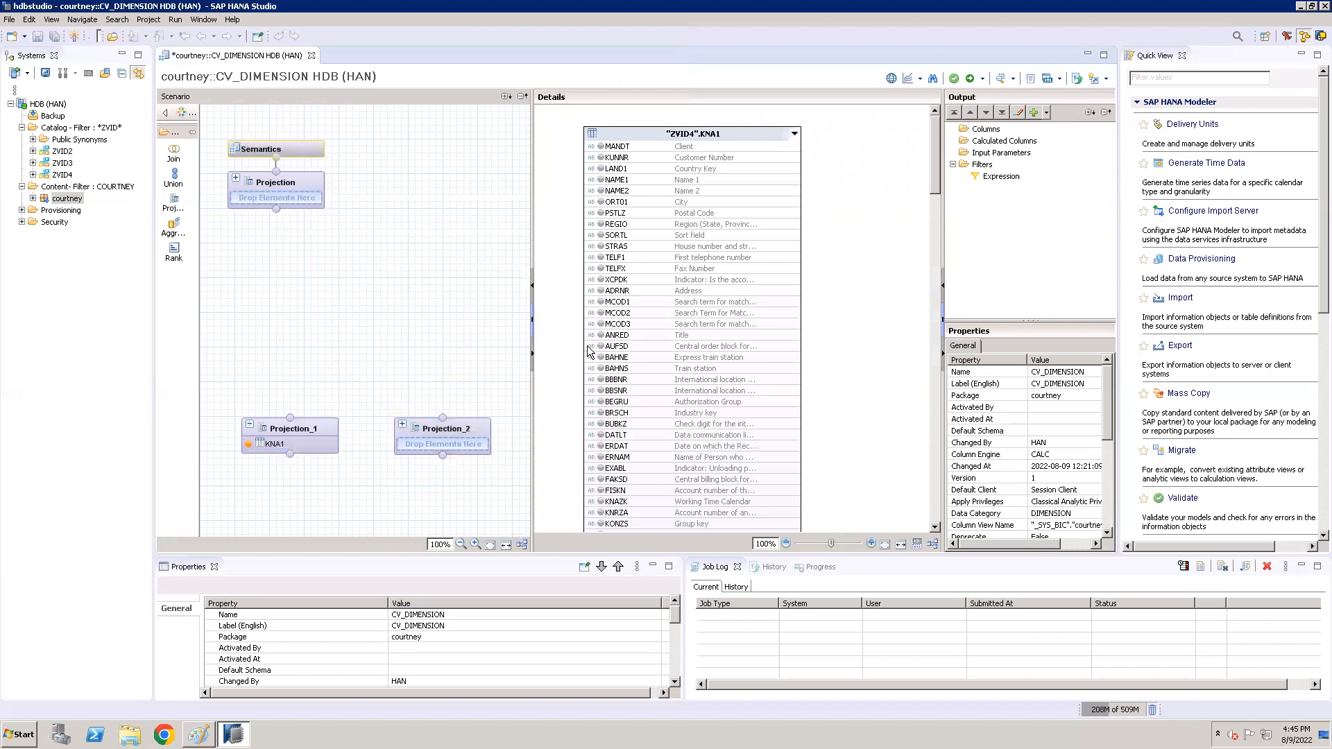
Add the table T005T from schema ZVID4 to Projection_2, and place a Join node above the two lower projections
mouse_move(462, 428)
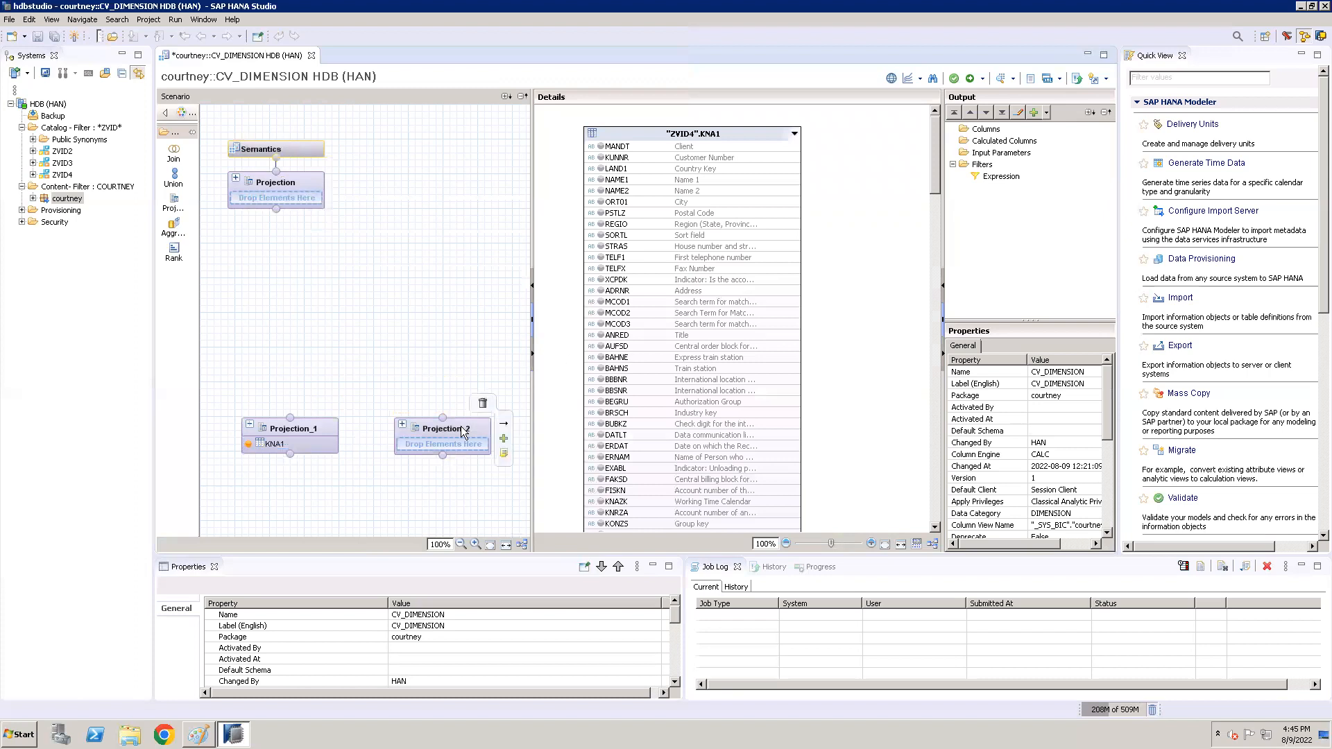
click(505, 438)
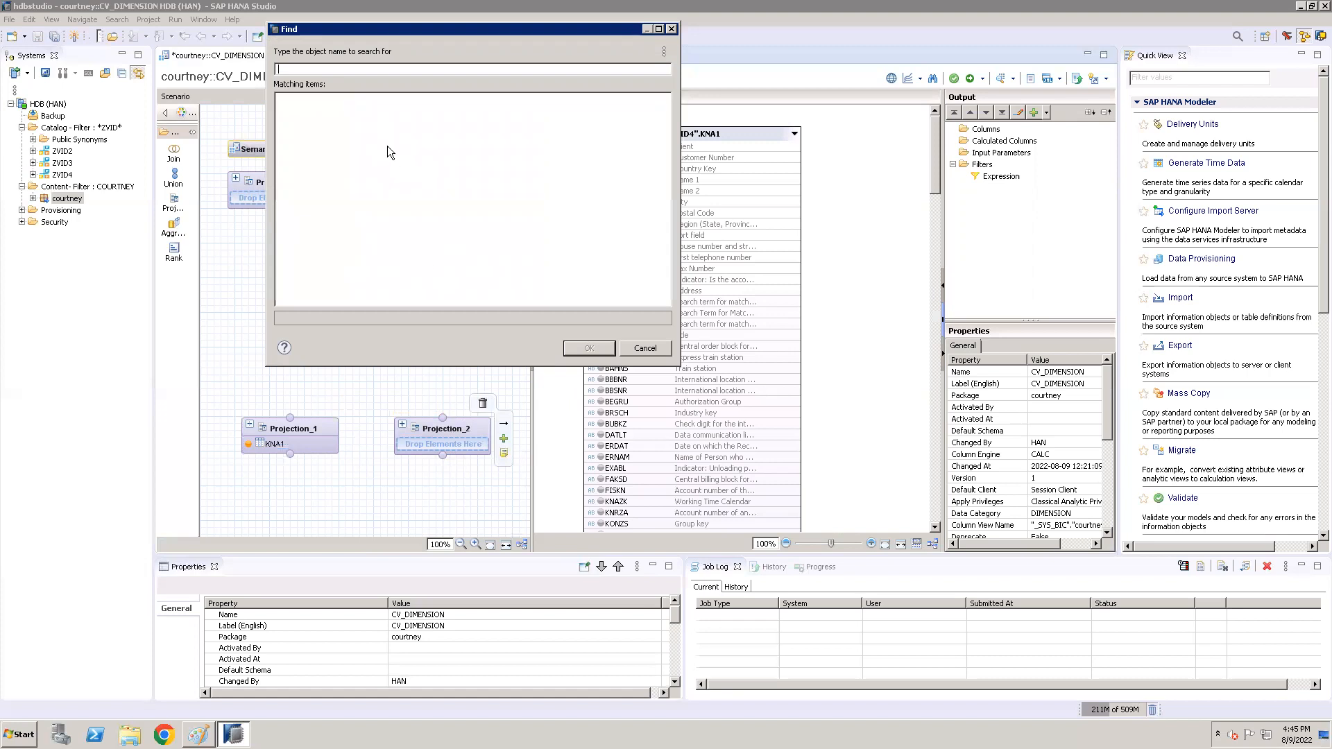
text(T005T)
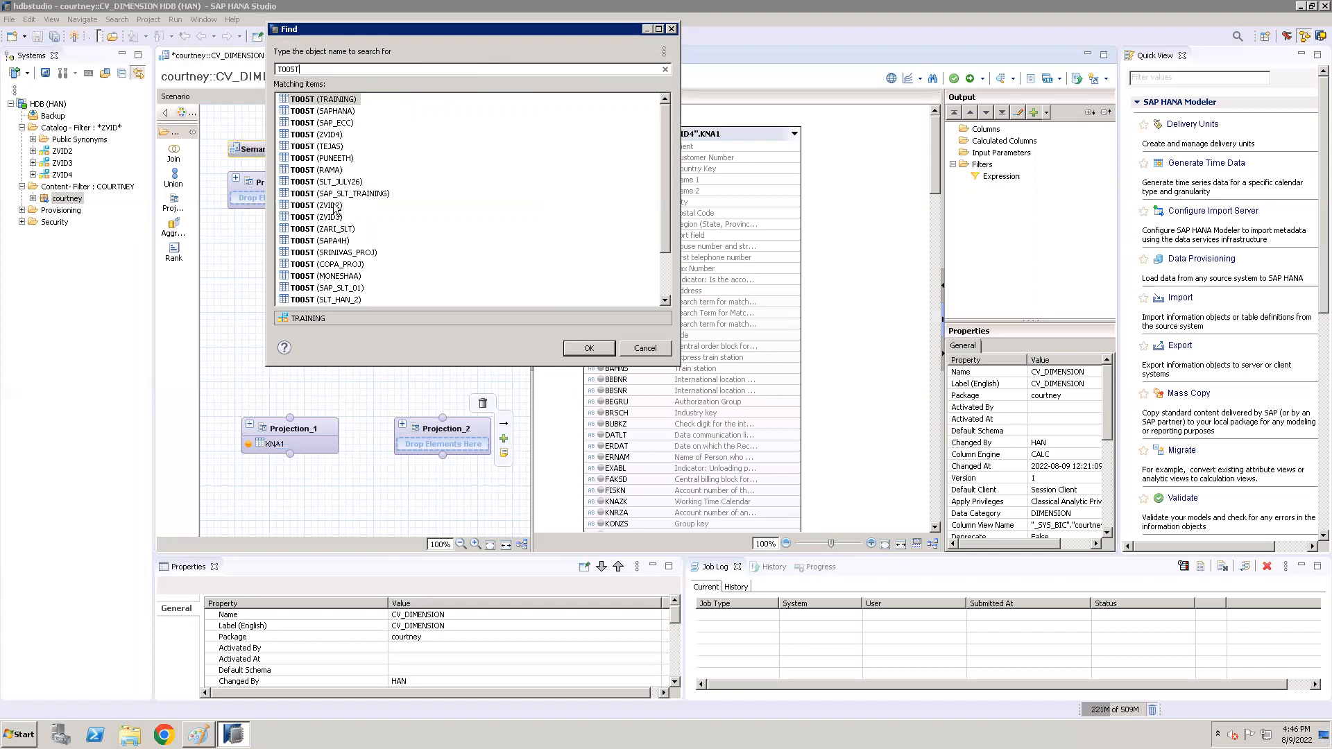
click(306, 137)
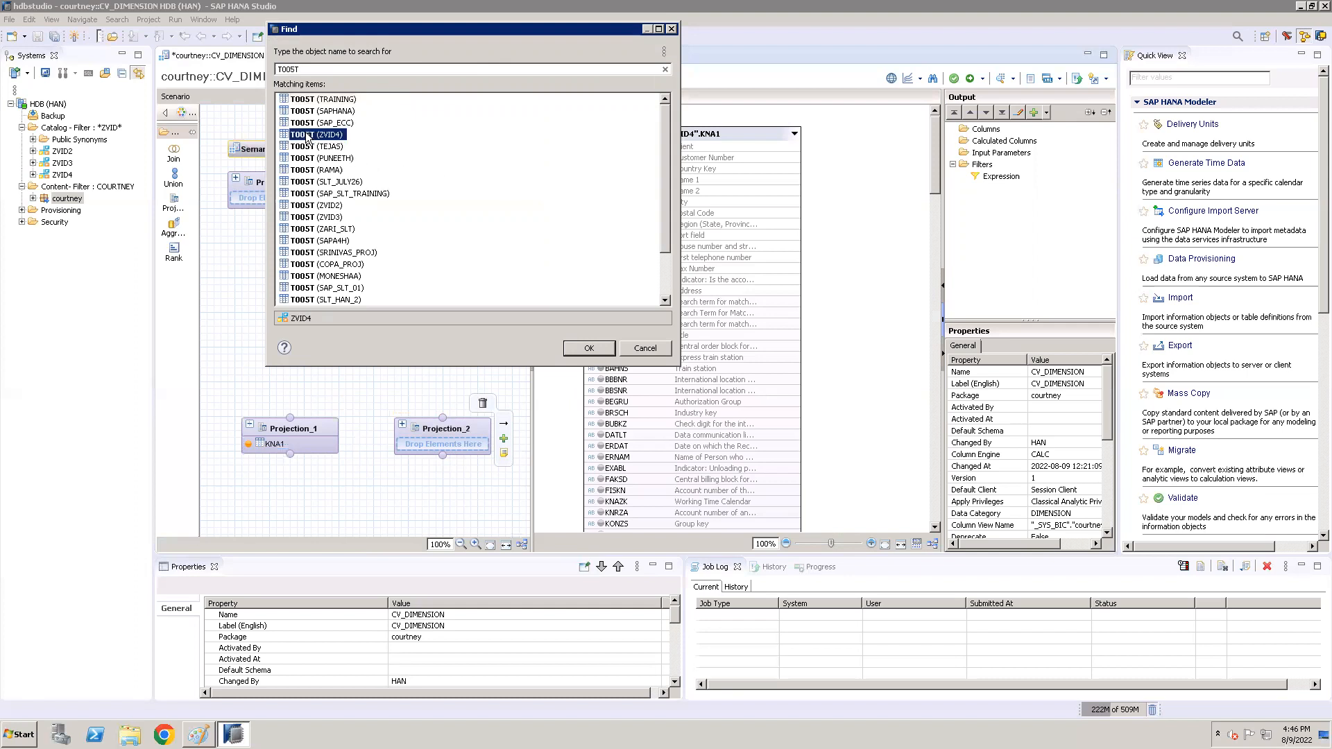
click(586, 349)
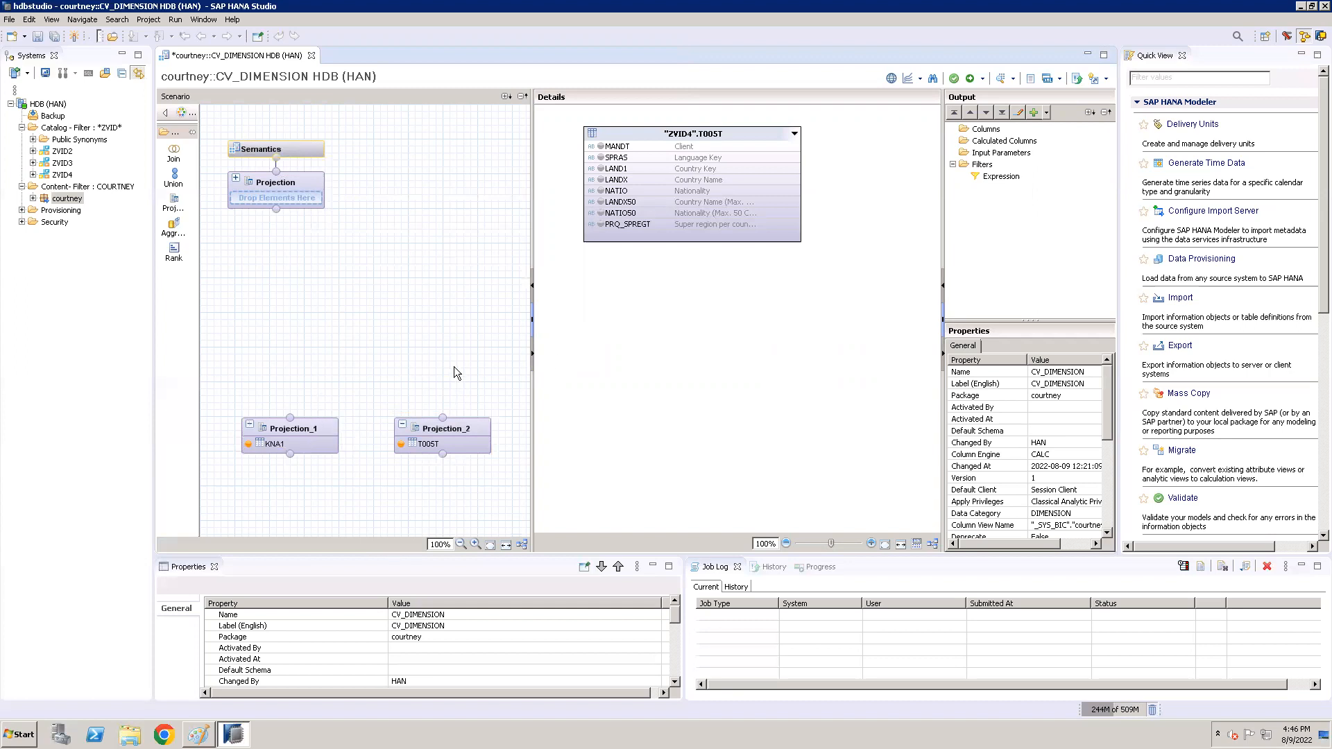
click(174, 153)
click(342, 307)
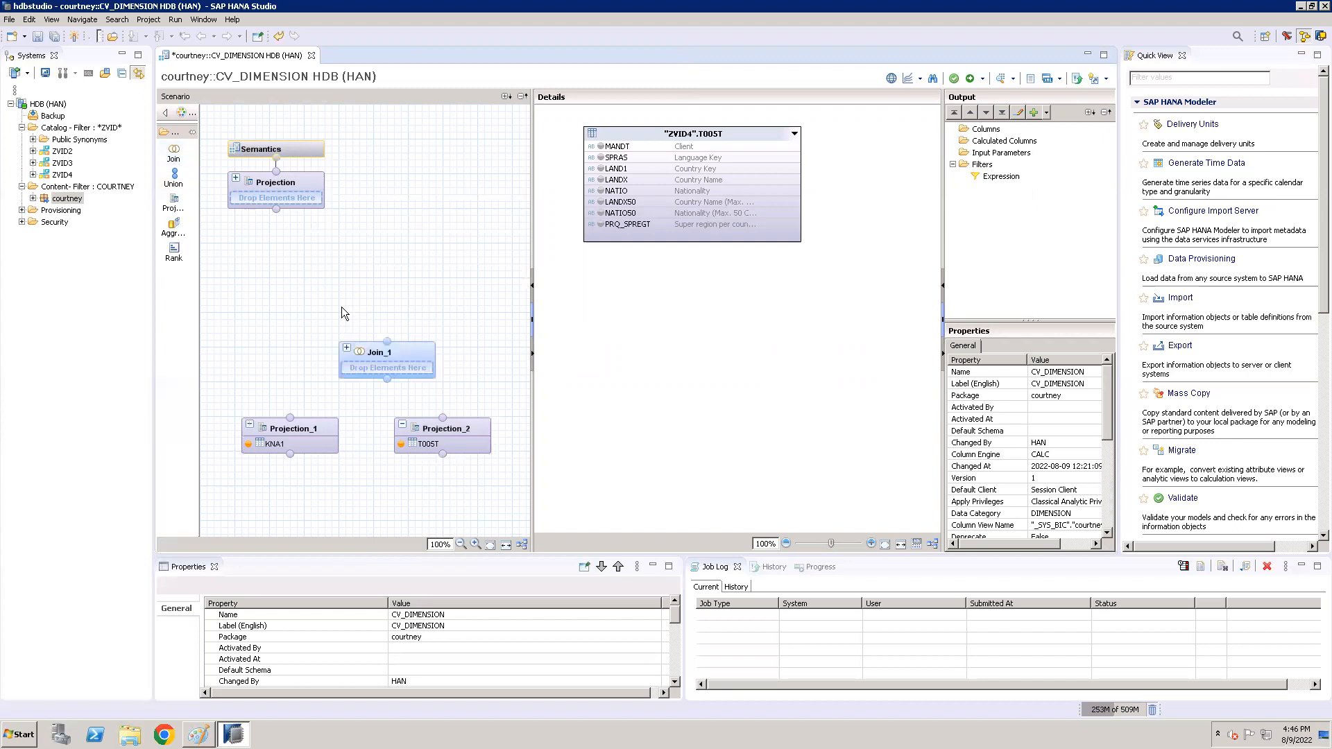
Add the KNA1 columns KUNNR, LAND1, NAME1, ORT01 and PSTLZ to the output of Projection_1
click(304, 430)
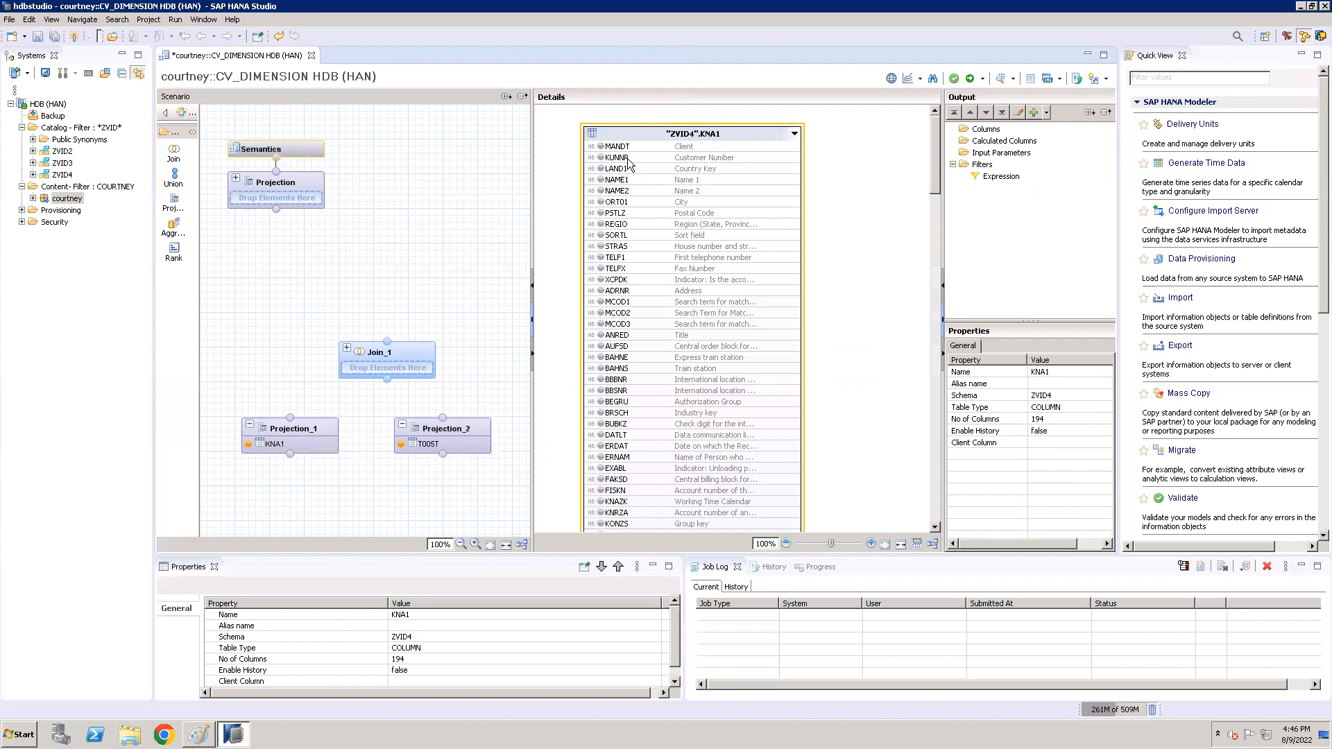
click(602, 158)
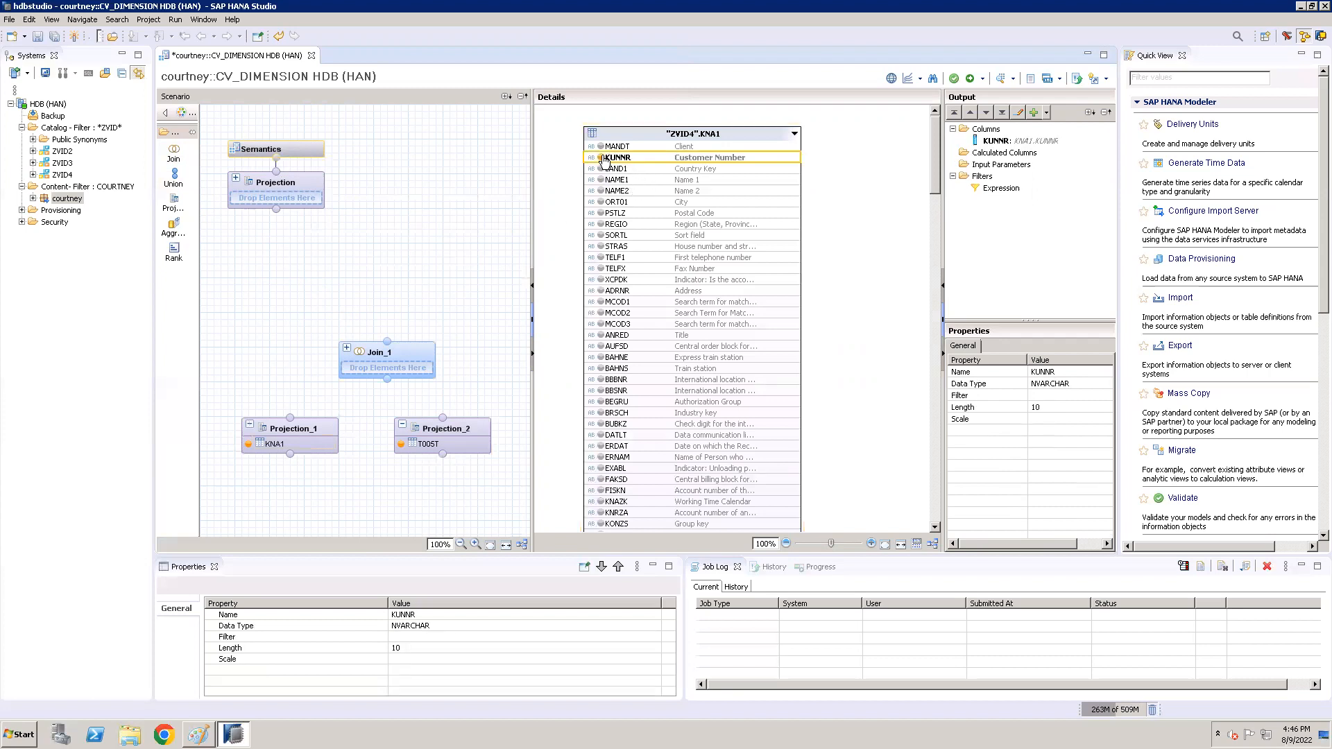
click(601, 169)
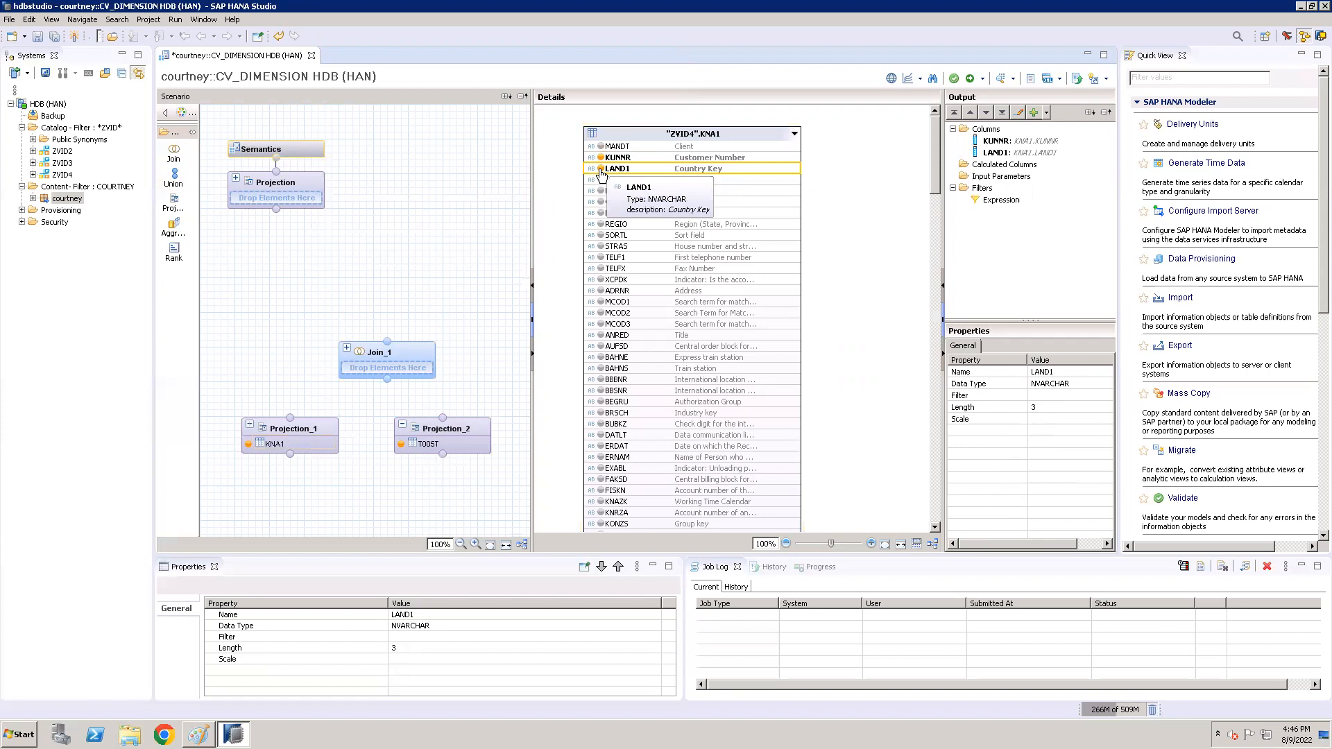
click(601, 181)
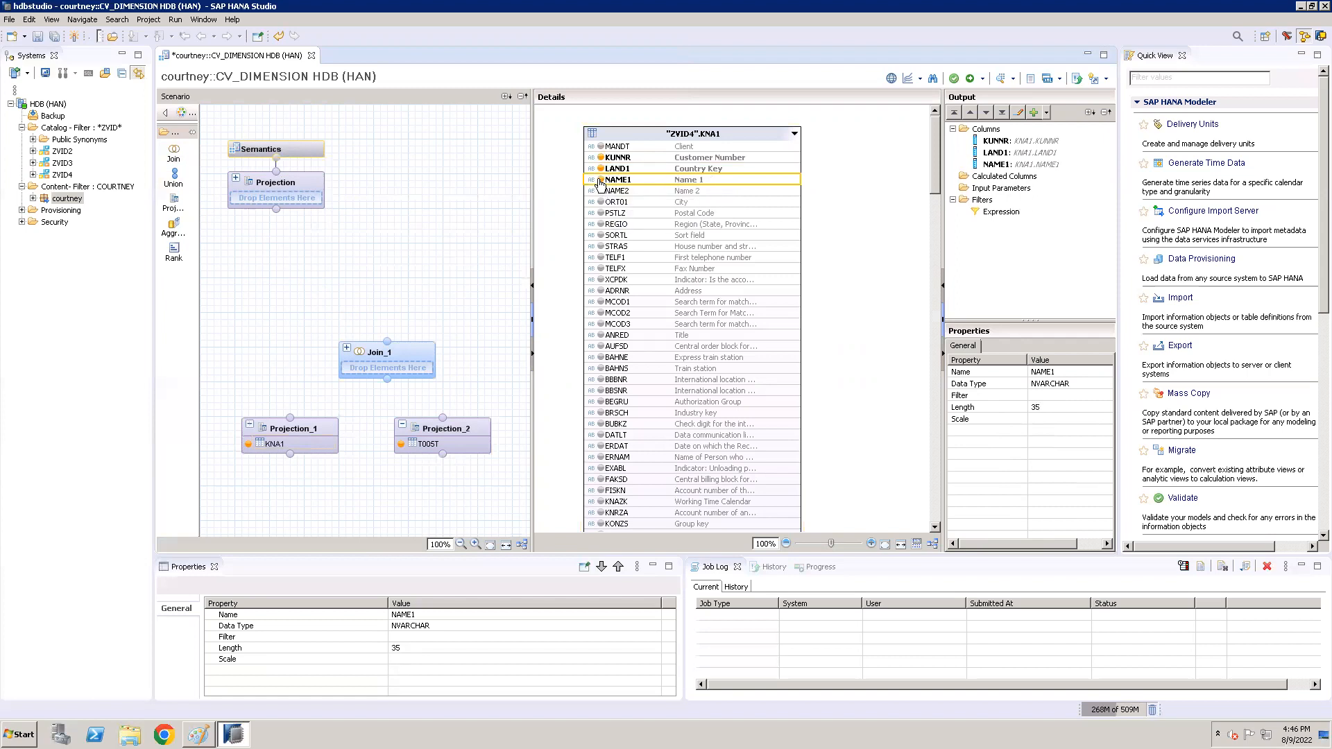
click(601, 203)
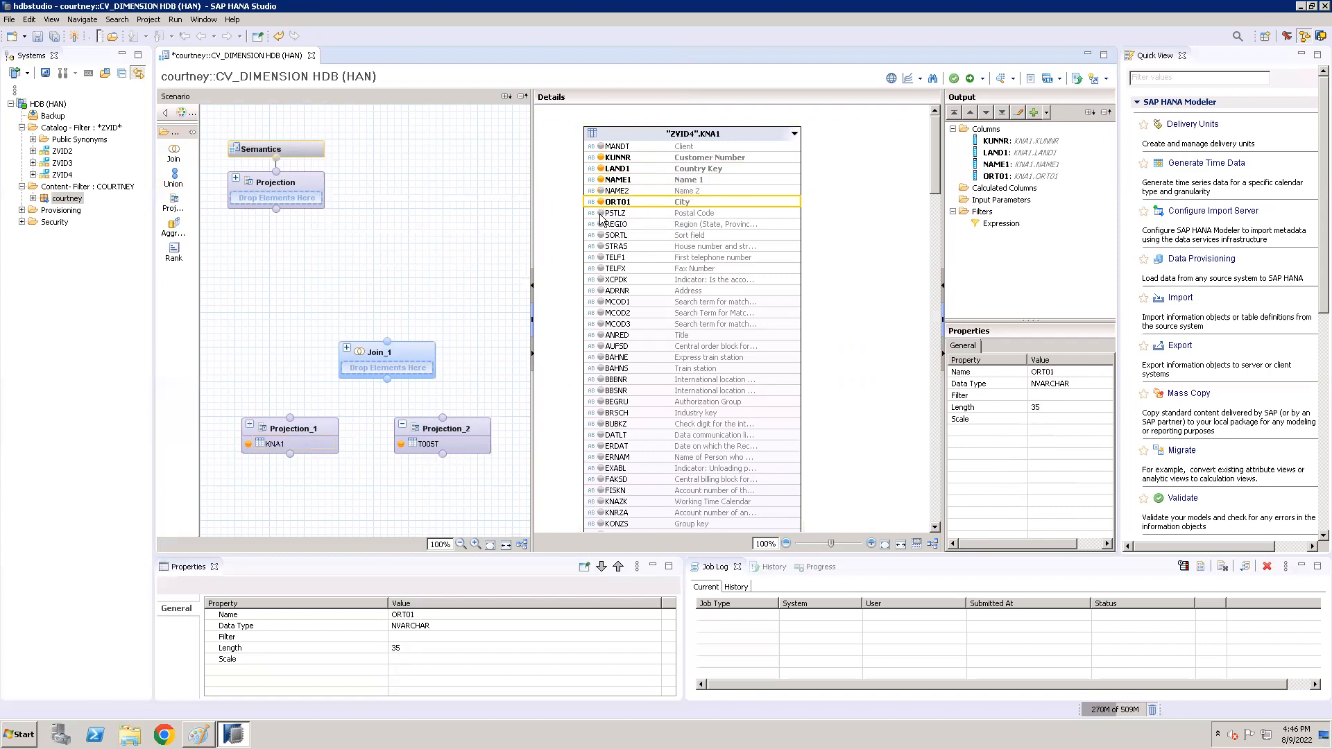
click(601, 214)
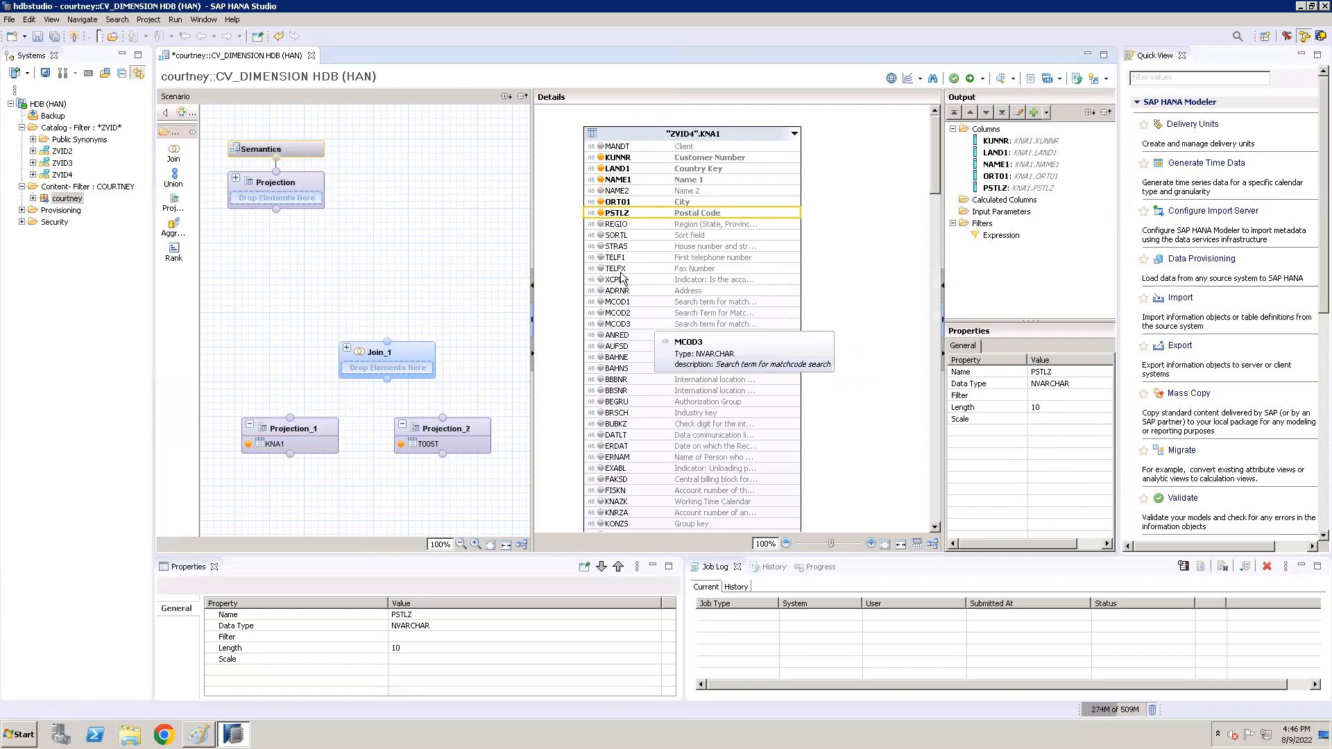
Add REGIO to the output of Projection_1, and add the T005T columns SPRAS, LAND1 and LANDX to the output of Projection_2
click(602, 226)
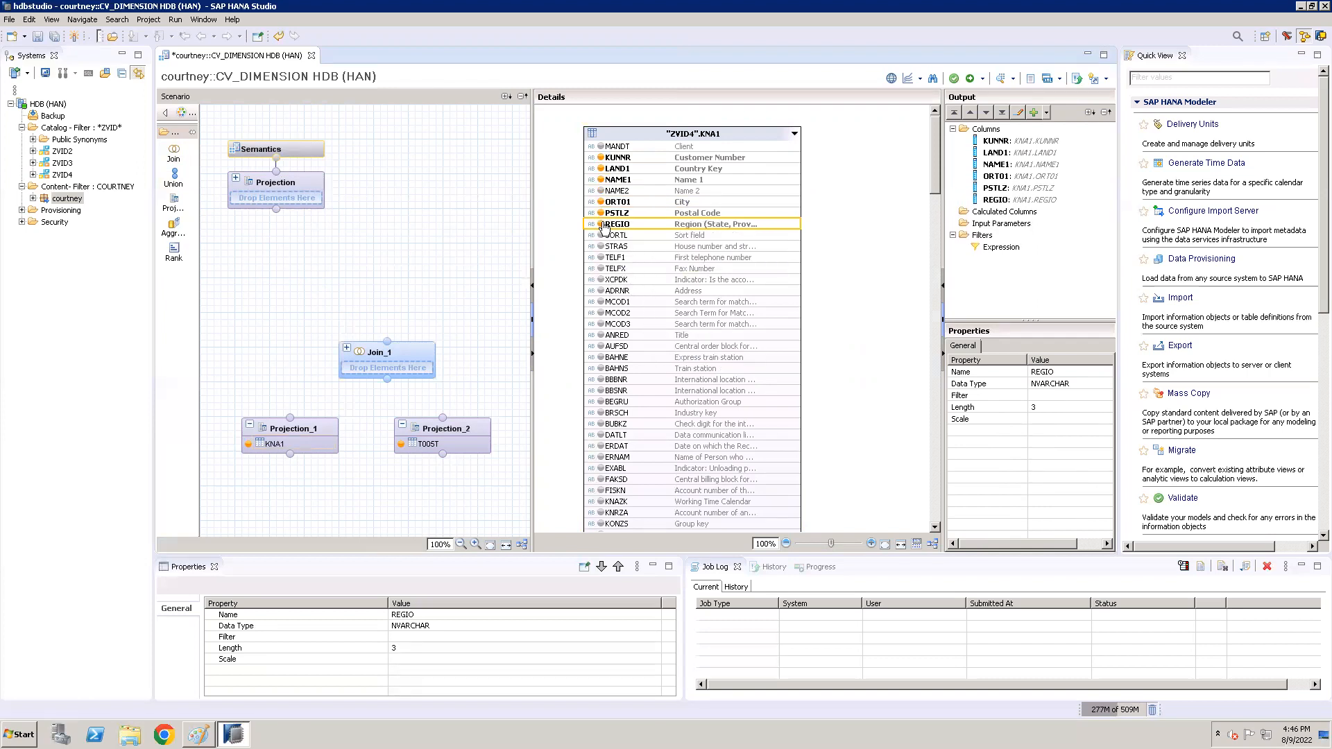
click(458, 436)
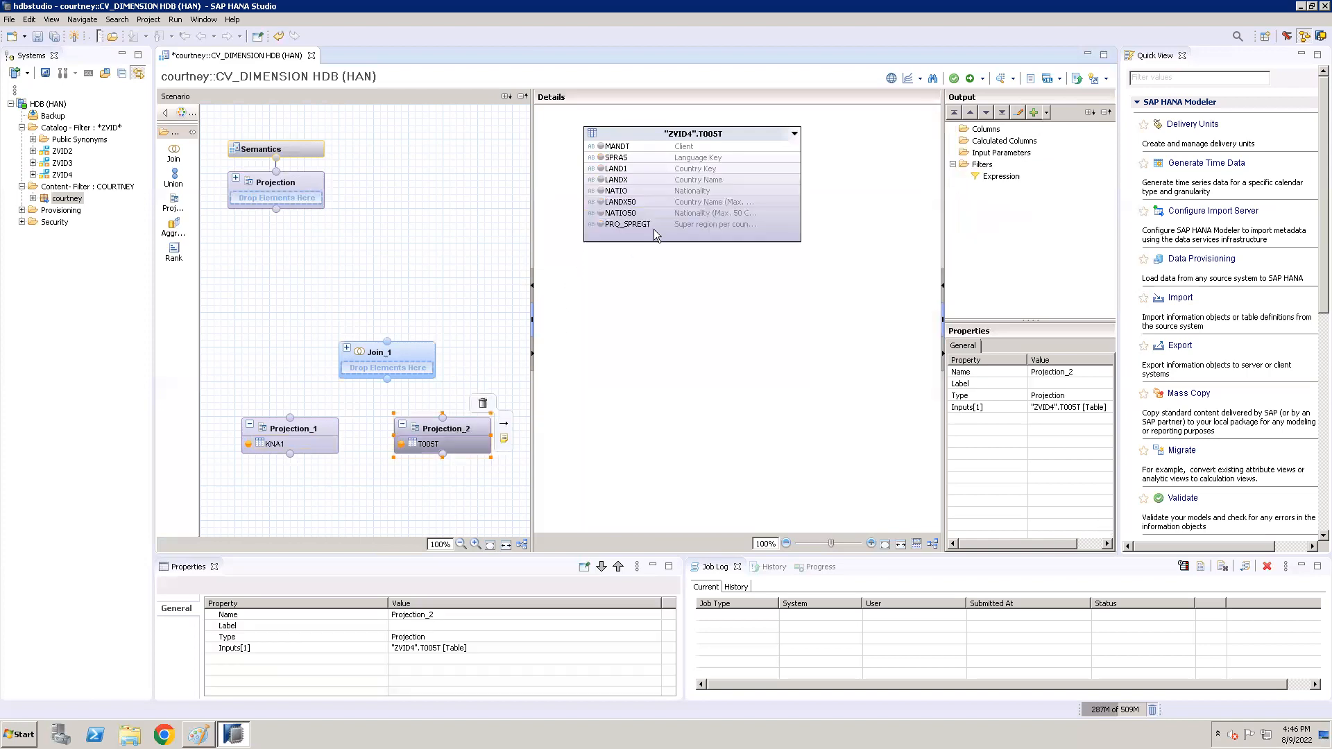
click(601, 158)
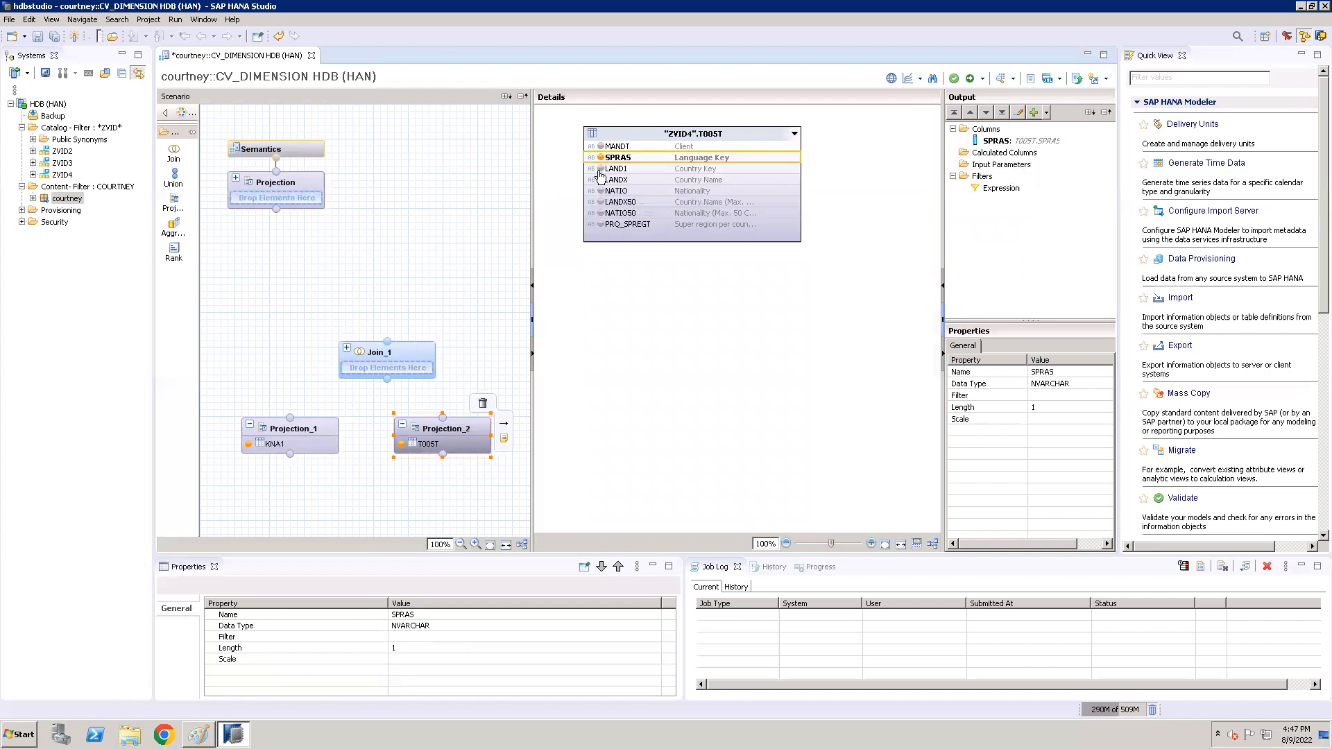
click(600, 172)
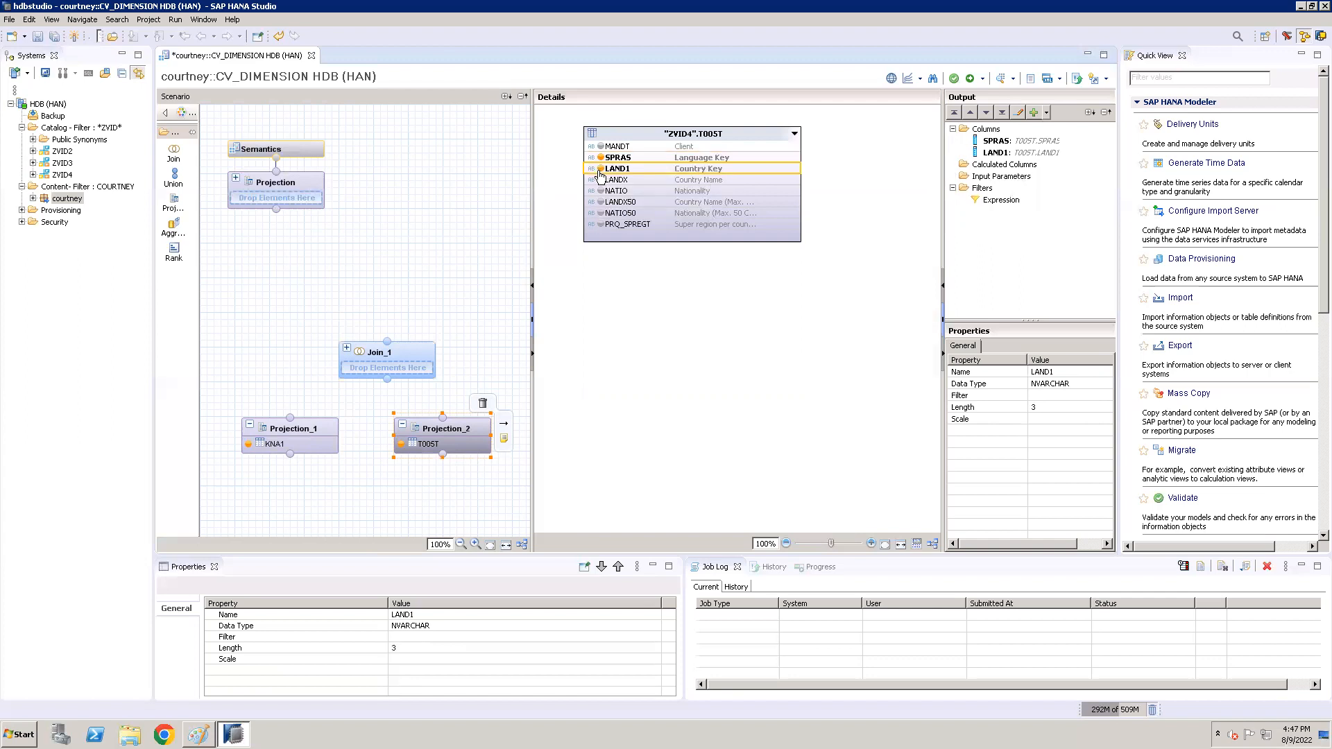
click(601, 181)
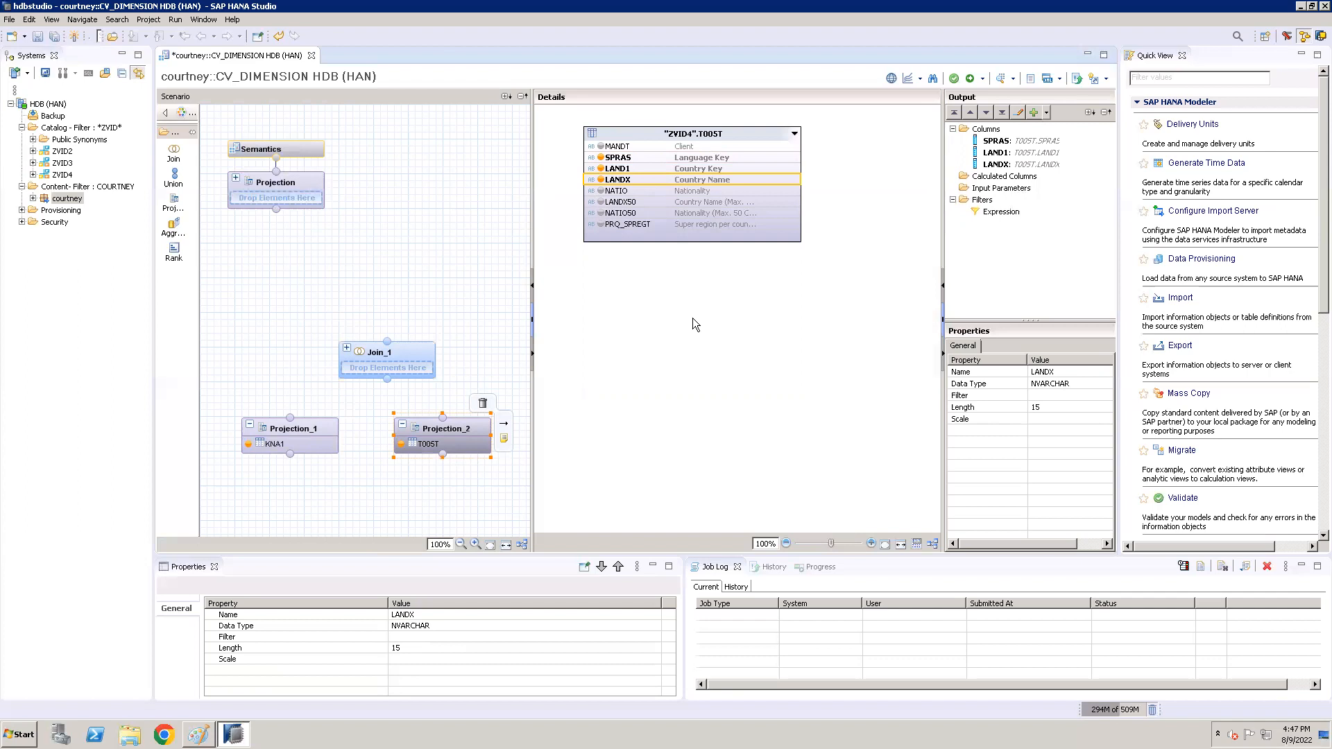
Connect Projection_1 and Projection_2 as inputs of the Join_1 node
mouse_move(292, 416)
drag(290, 417, 386, 376)
mouse_move(449, 419)
drag(444, 417, 386, 389)
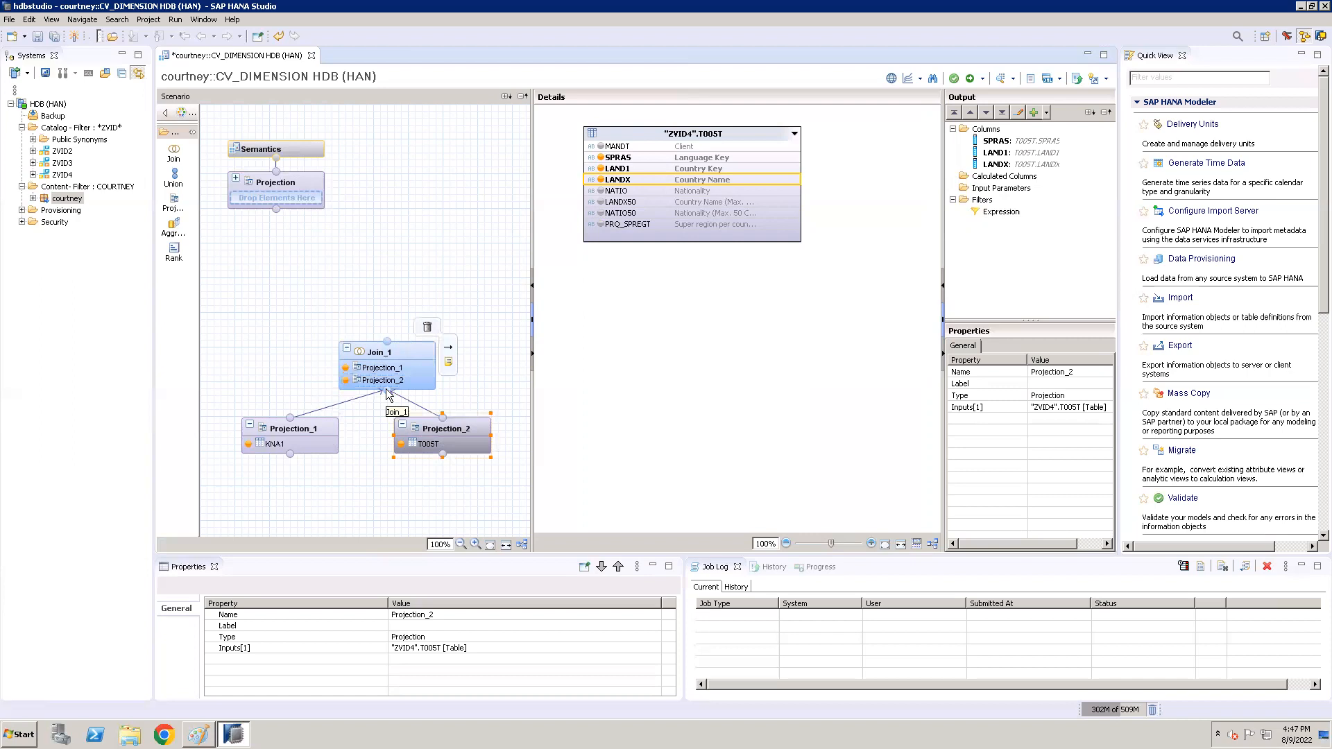
Add all Projection_1 columns plus SPRAS and LANDX from Projection_2 to the output of Join_1, widening the details area to show both
click(397, 367)
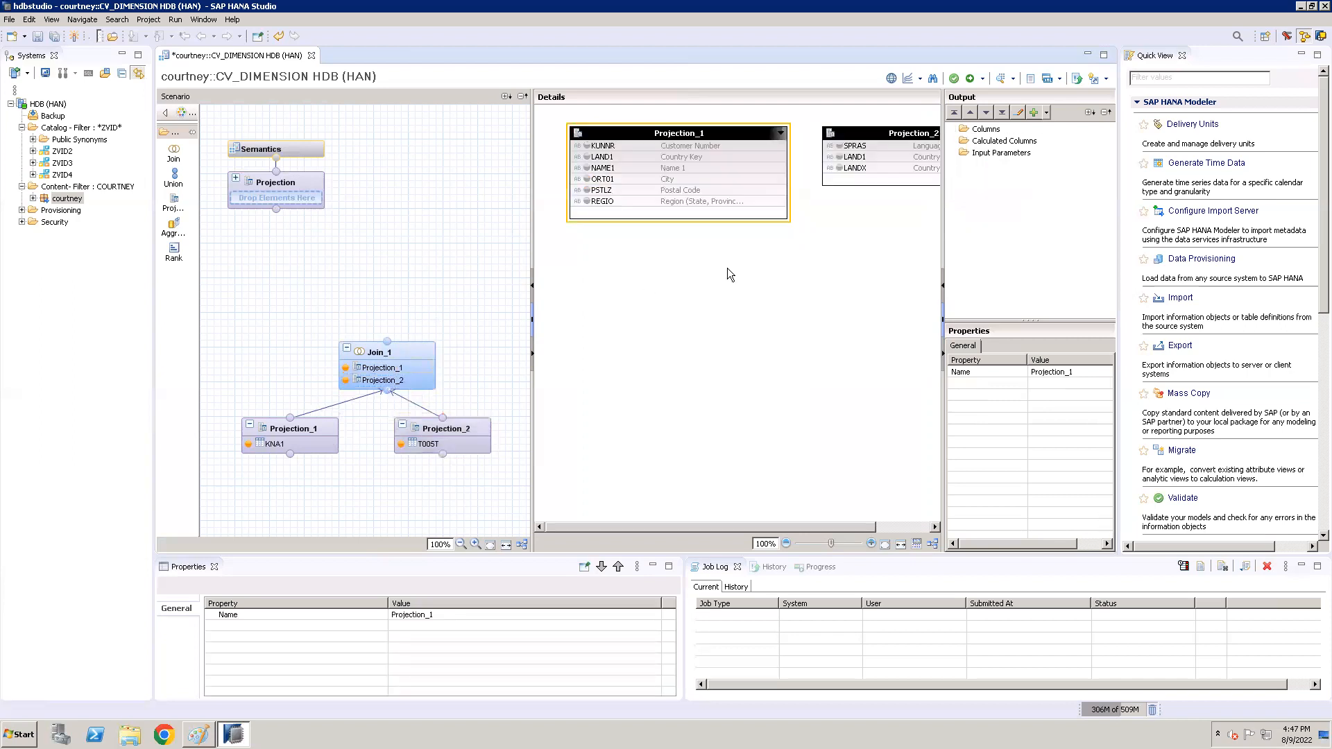
drag(530, 258, 468, 250)
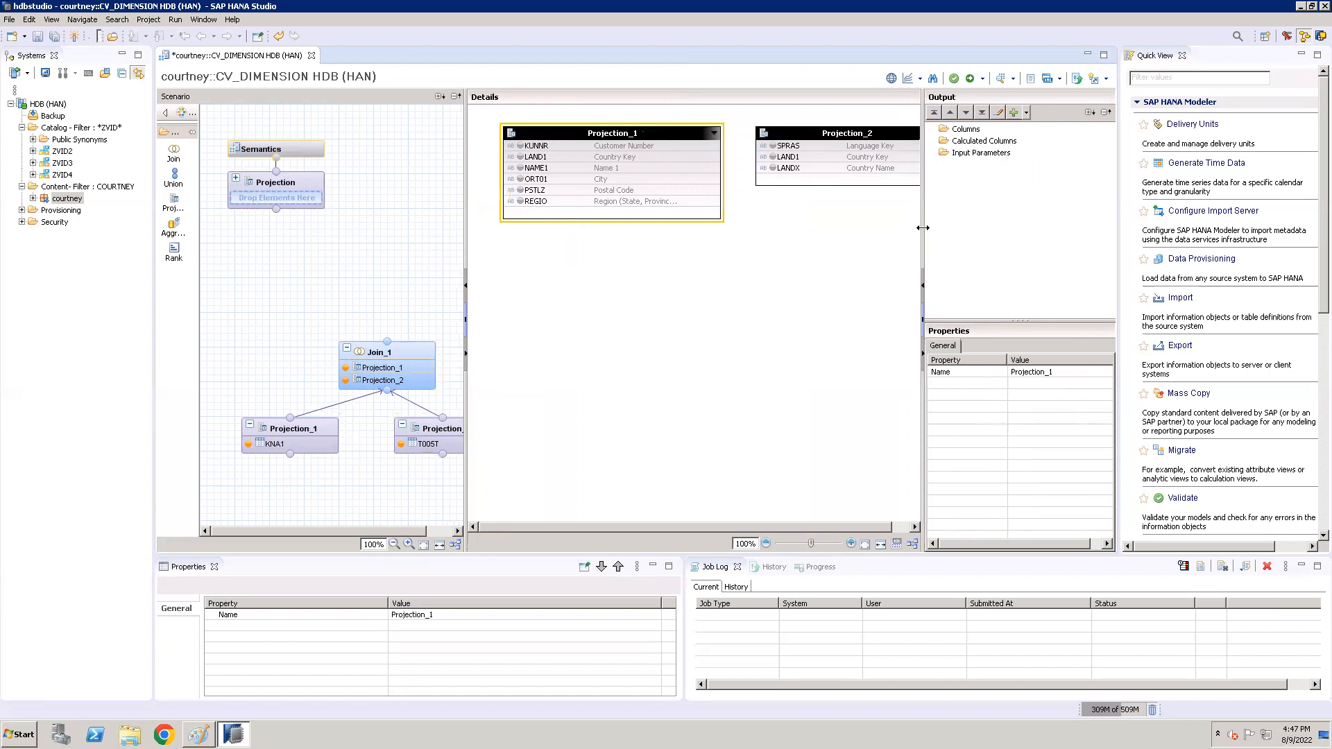
drag(923, 227, 996, 228)
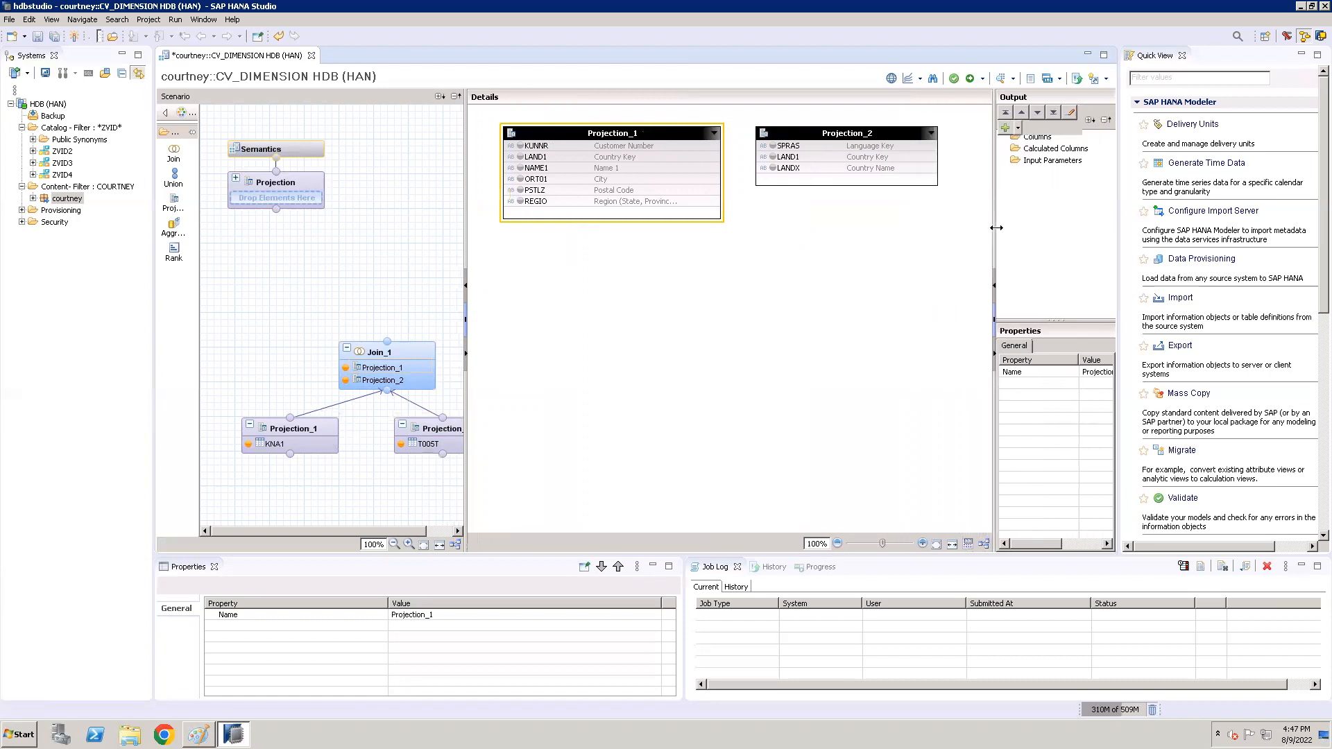
right_click(657, 142)
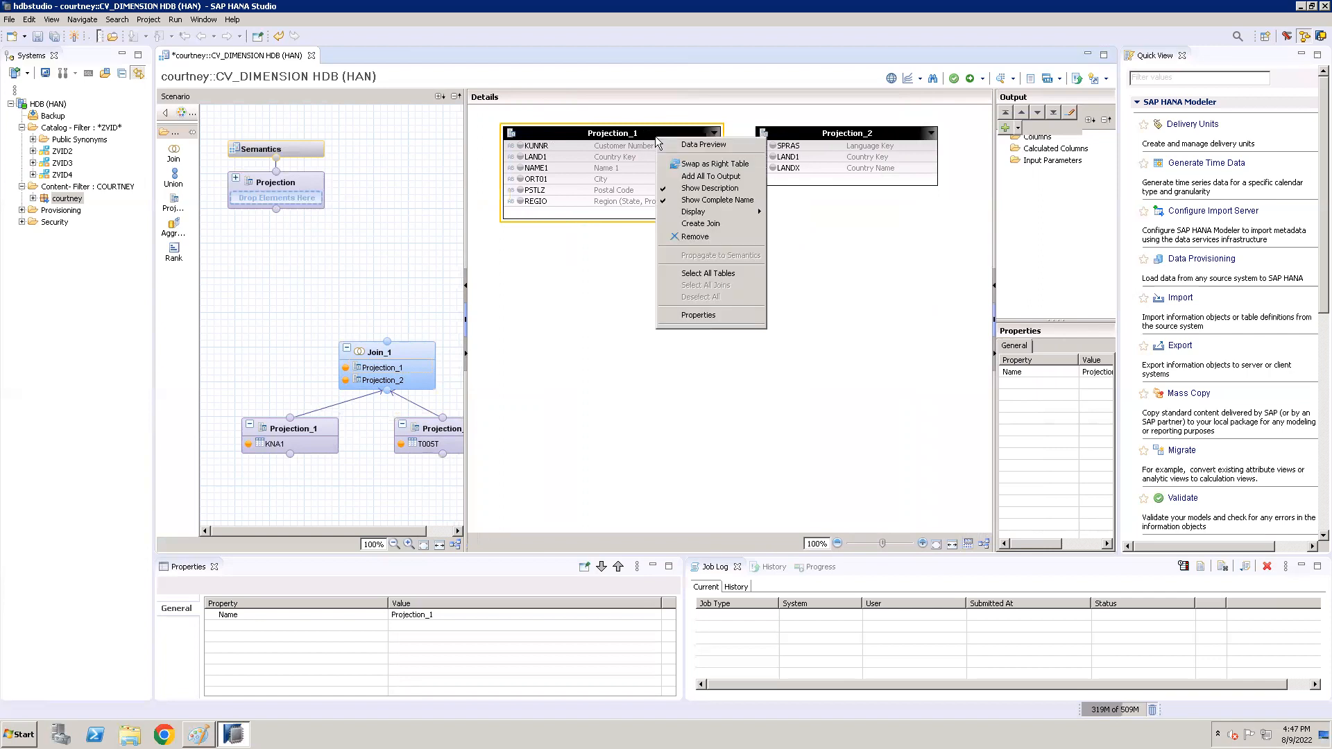
click(712, 178)
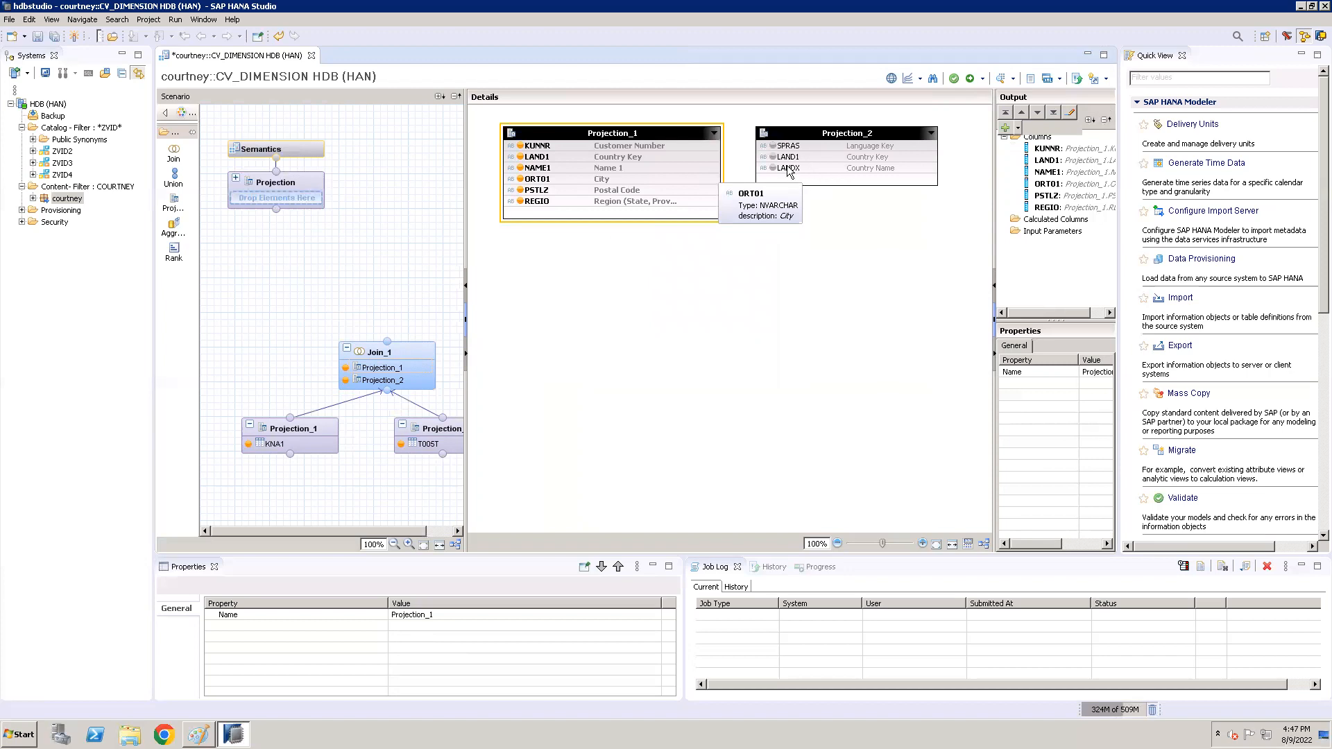
click(776, 150)
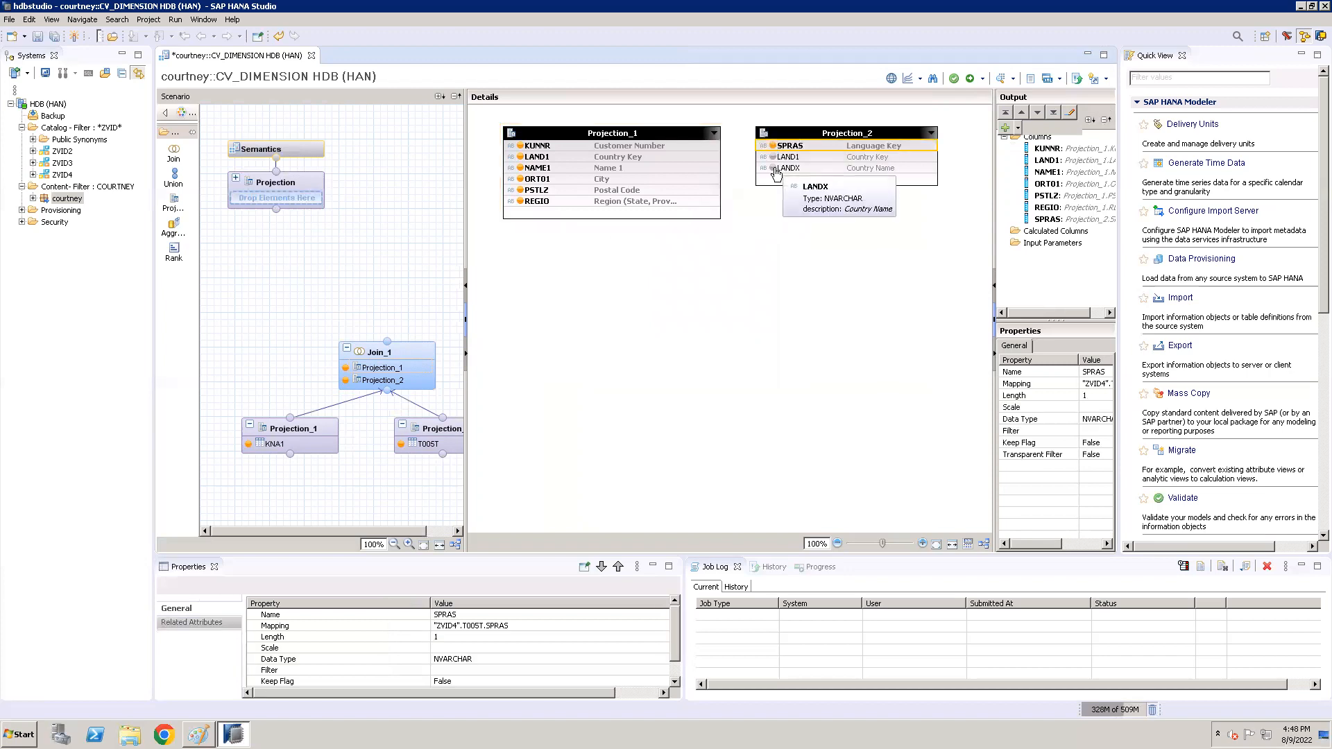
click(775, 169)
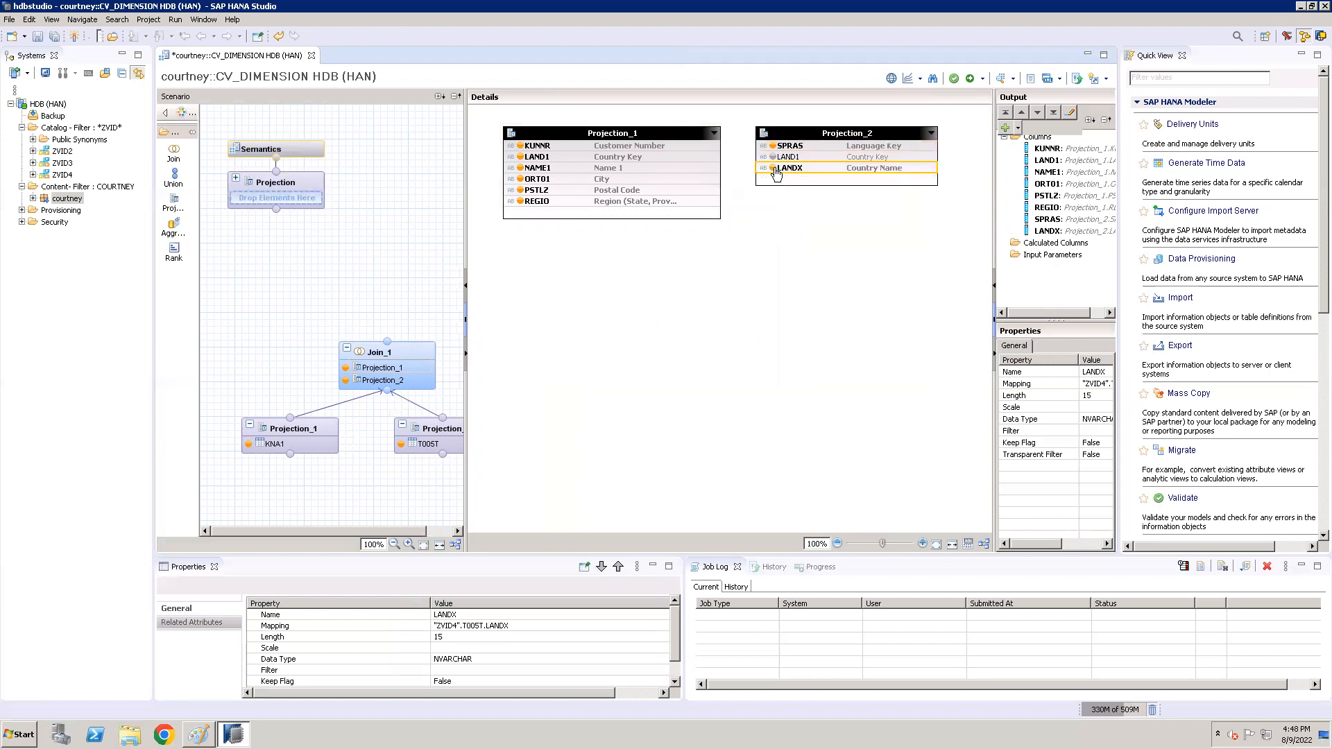
Join Projection_1 to Projection_2 on LAND1 as a Text Join with SPRAS as the language column
click(708, 157)
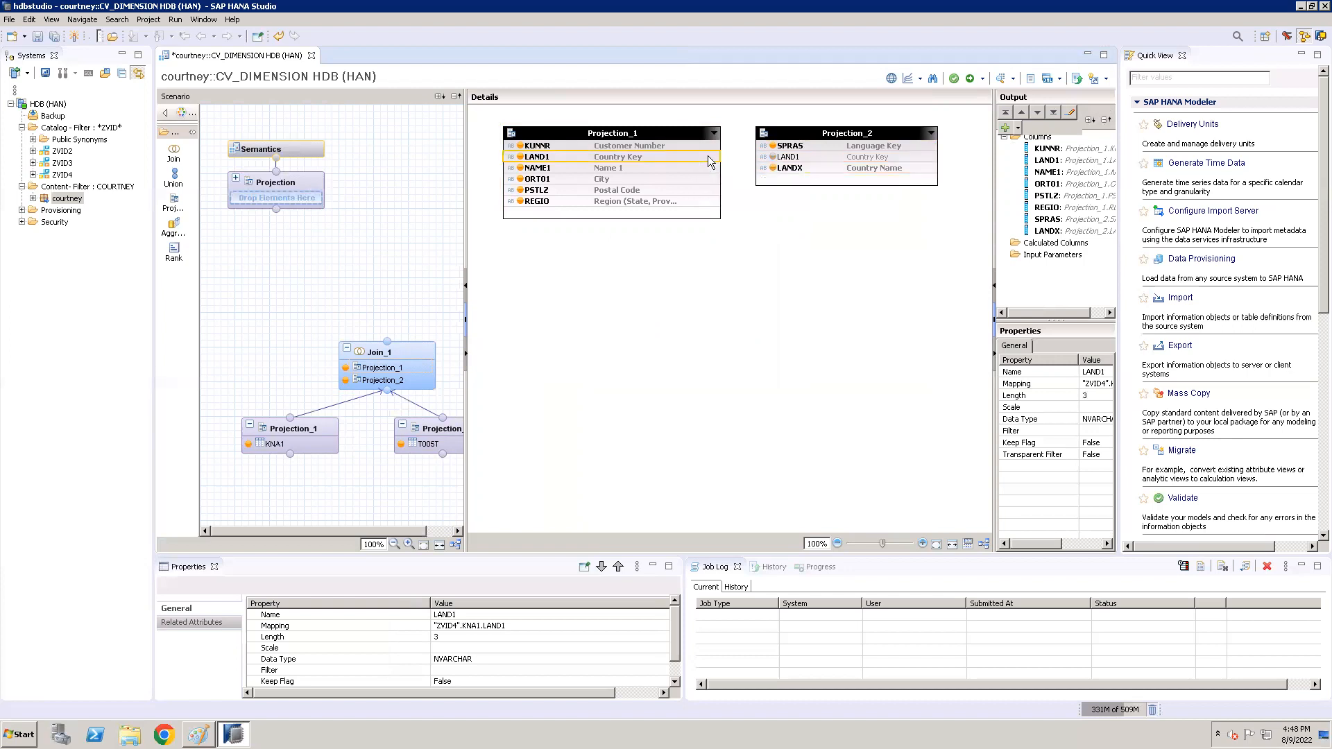
drag(711, 161, 770, 161)
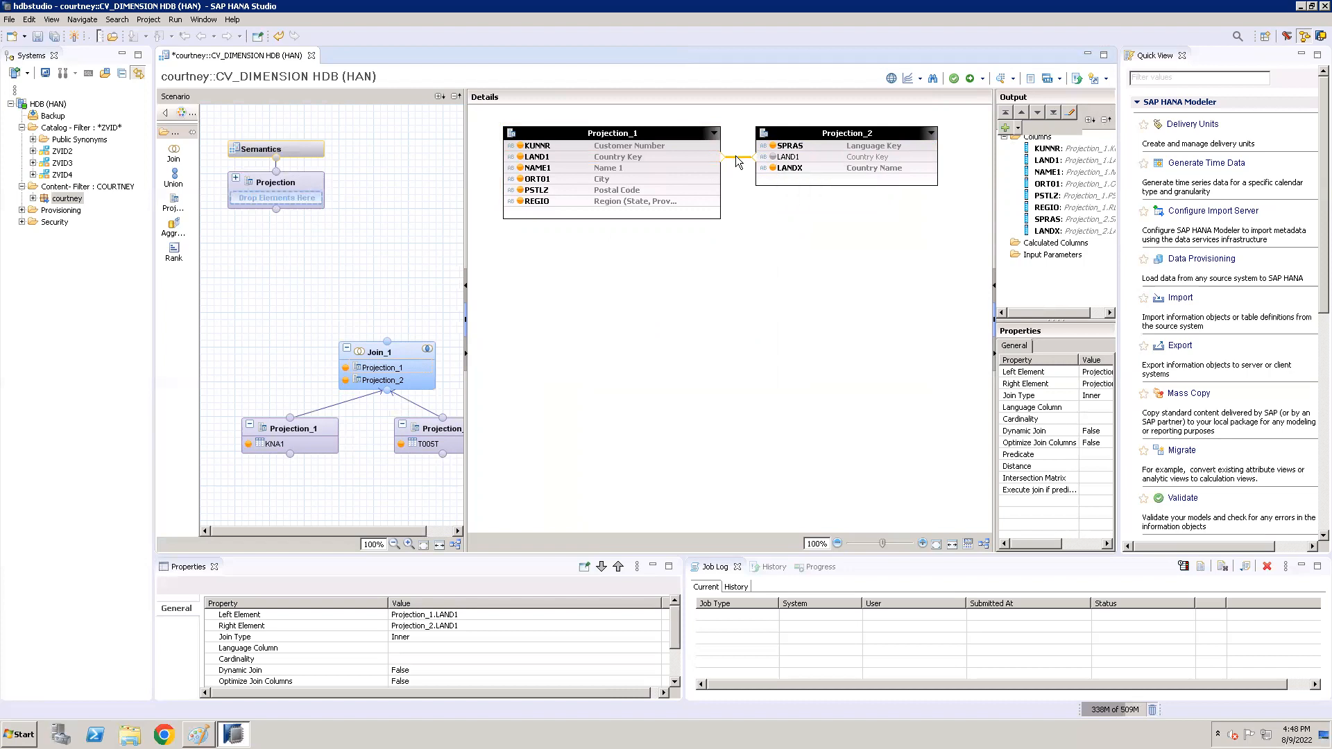
double_click(735, 156)
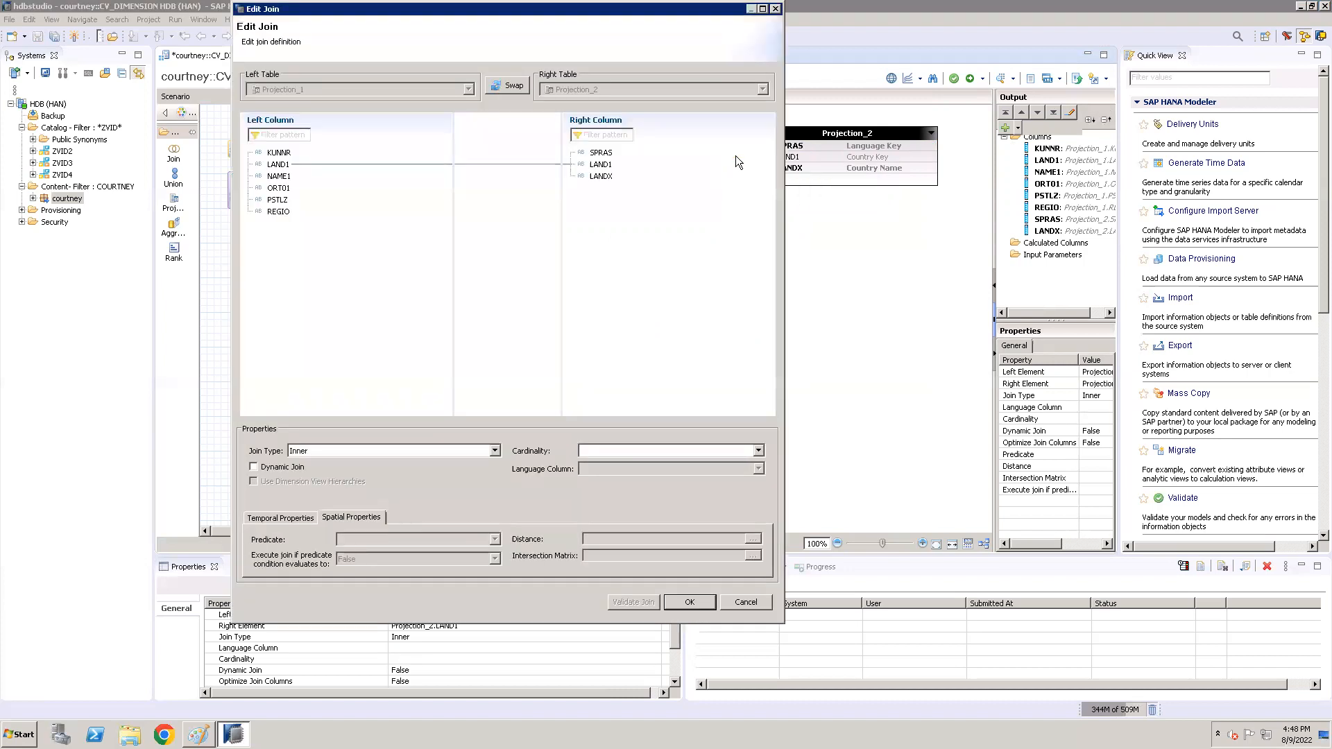
click(495, 453)
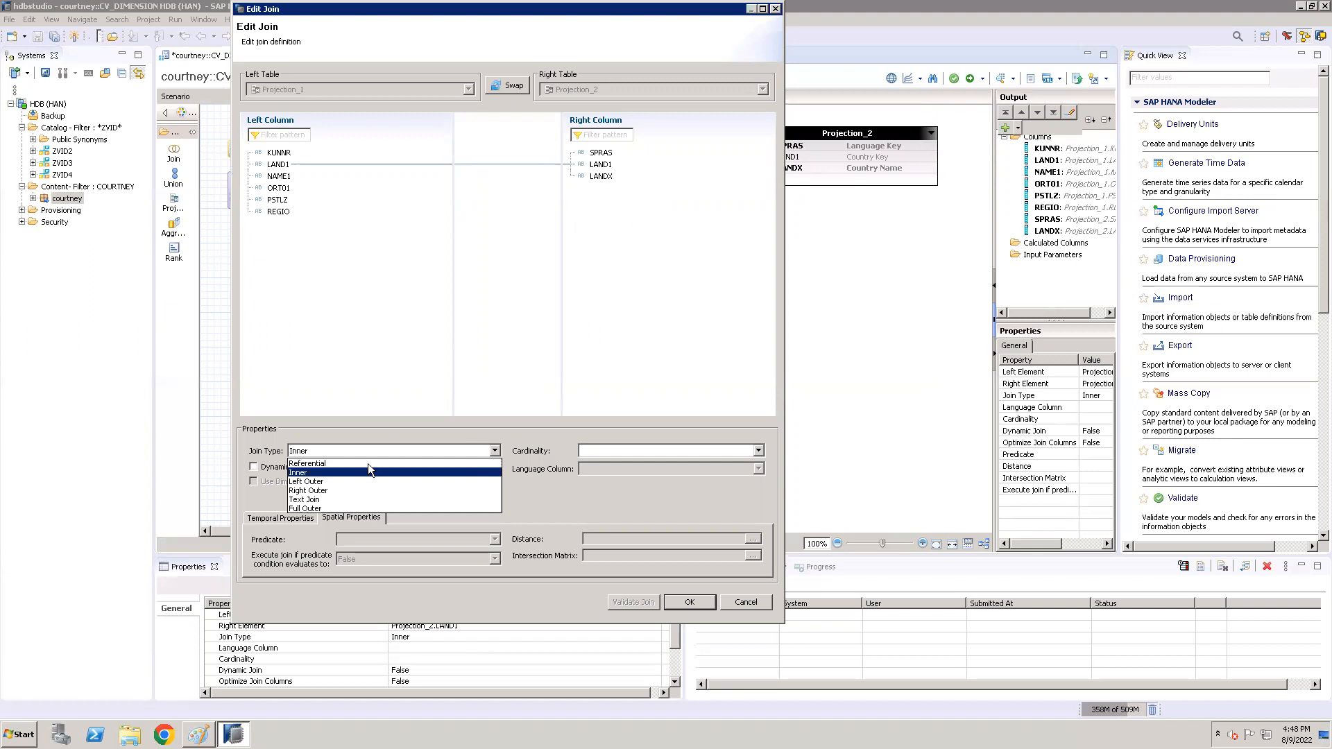
click(321, 500)
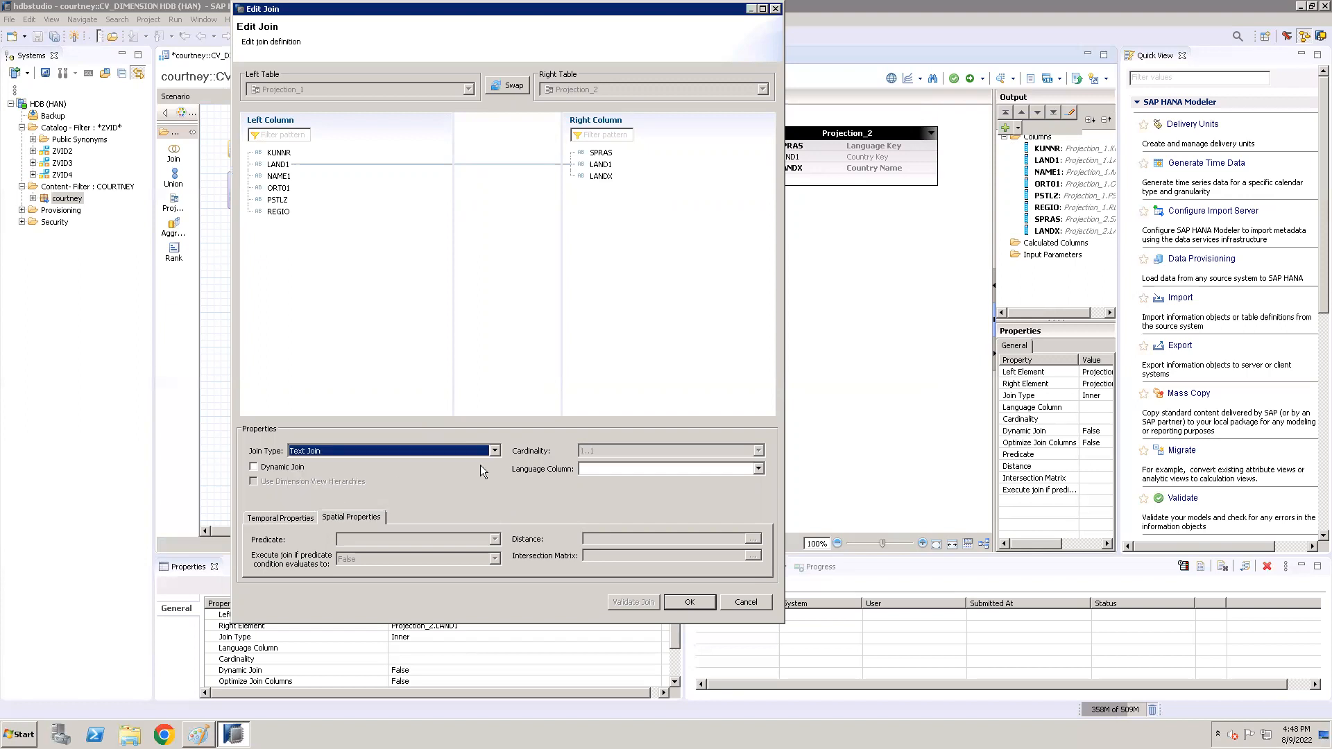
click(759, 469)
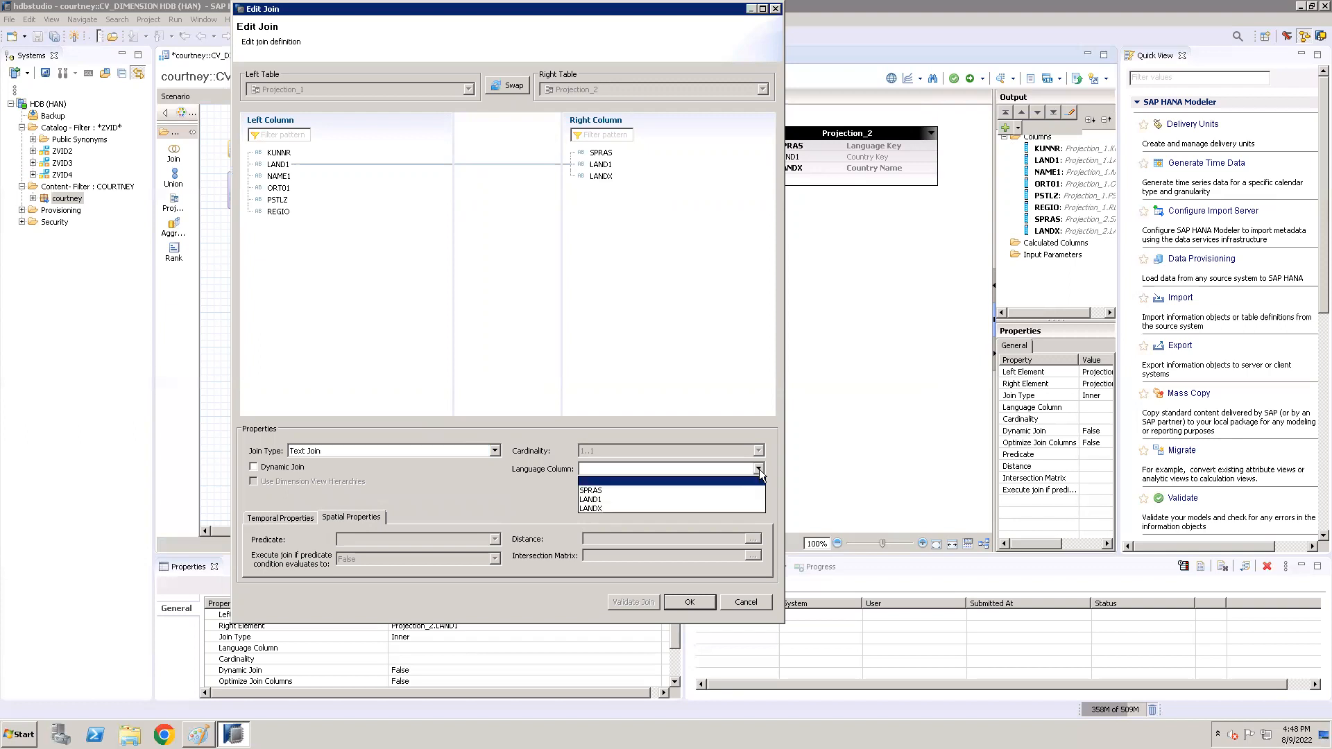
click(701, 492)
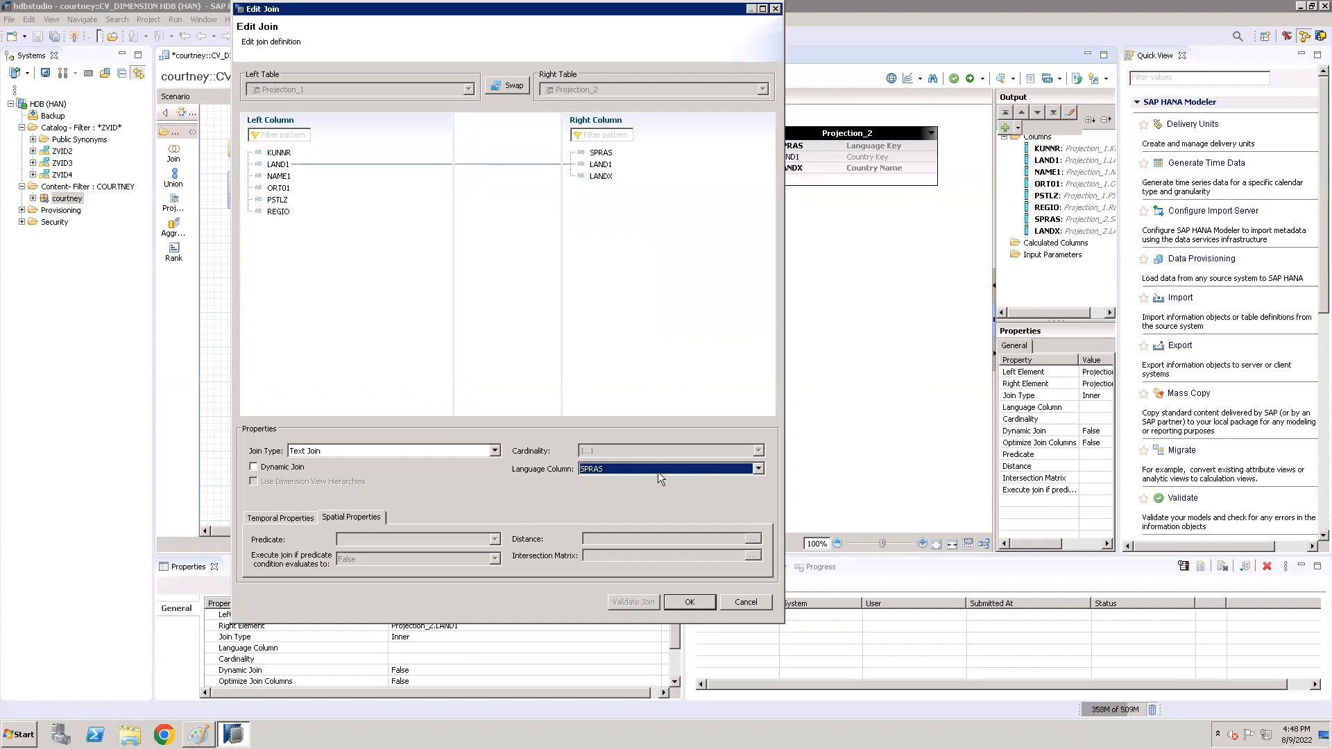
click(690, 602)
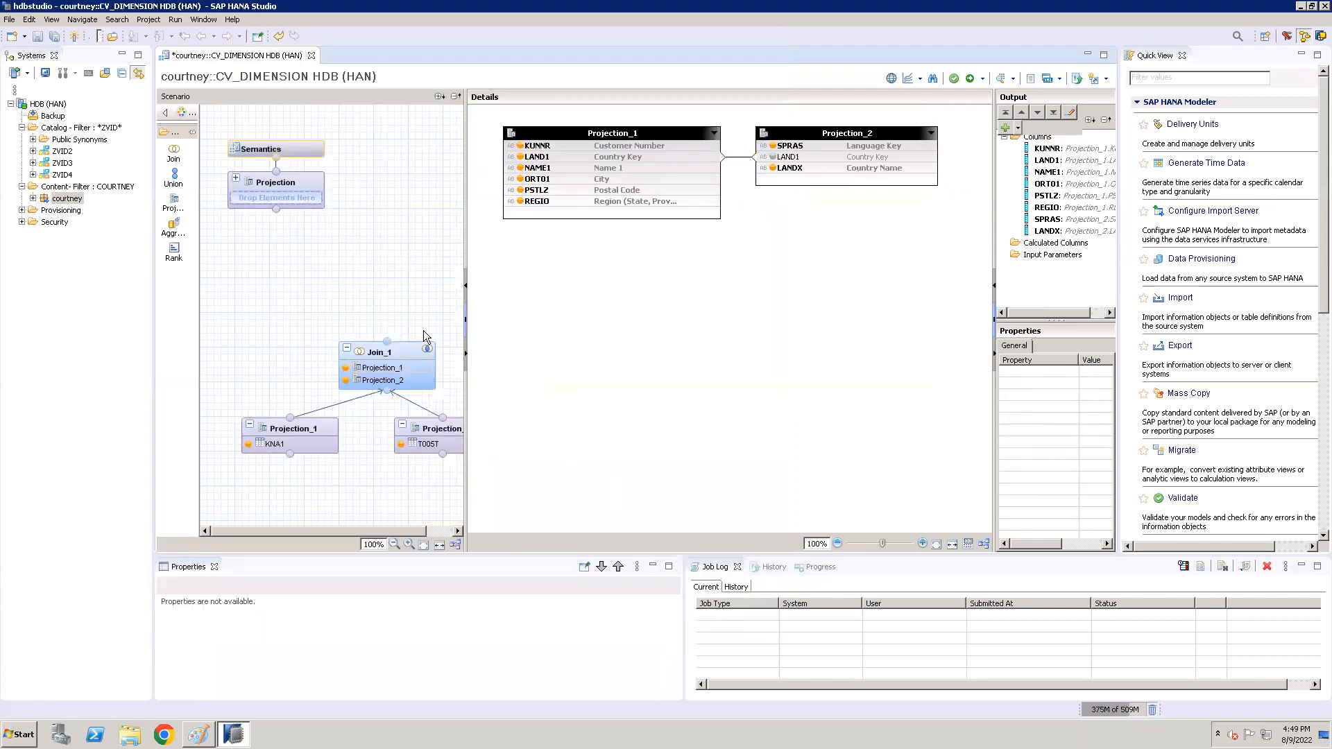
Connect the Join_1 node as the input of the default Projection node
mouse_move(388, 341)
mouse_move(386, 337)
mouse_down()
mouse_move(306, 260)
mouse_move(386, 351)
mouse_move(391, 341)
mouse_up()
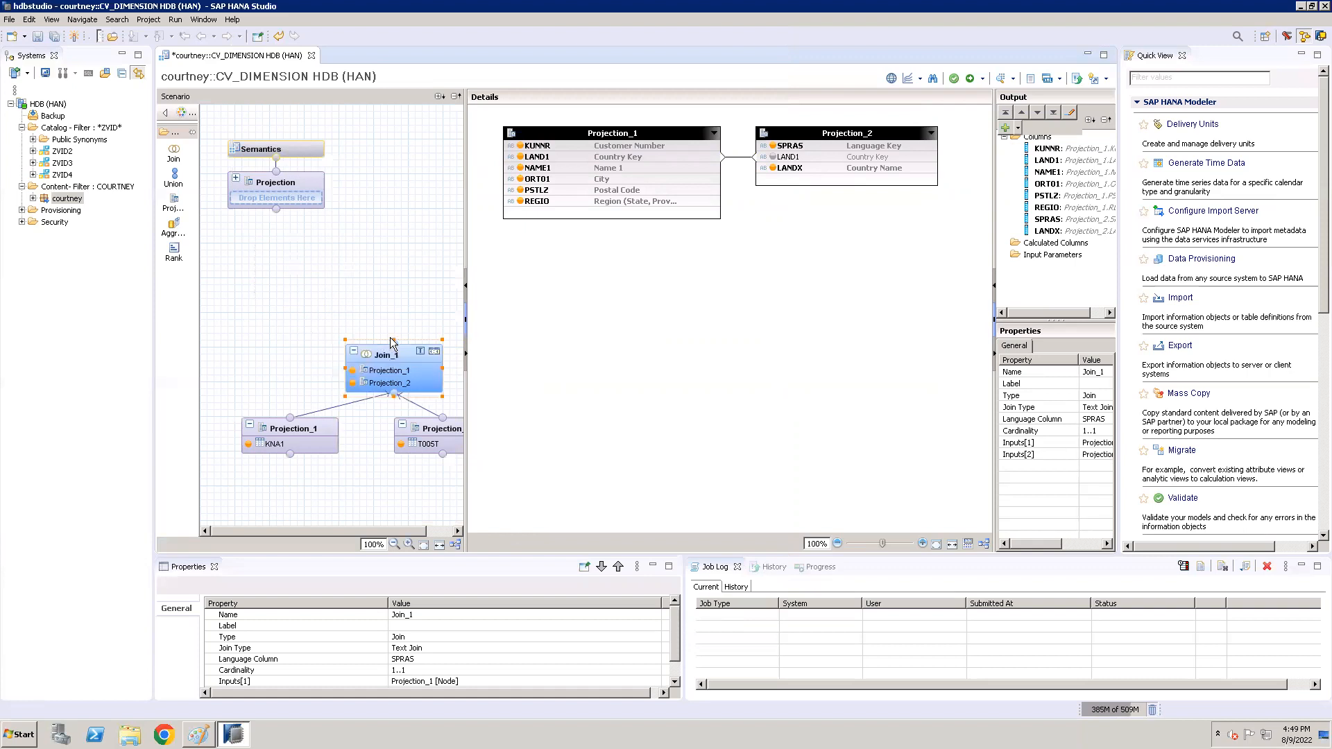
mouse_move(392, 343)
drag(393, 345, 272, 202)
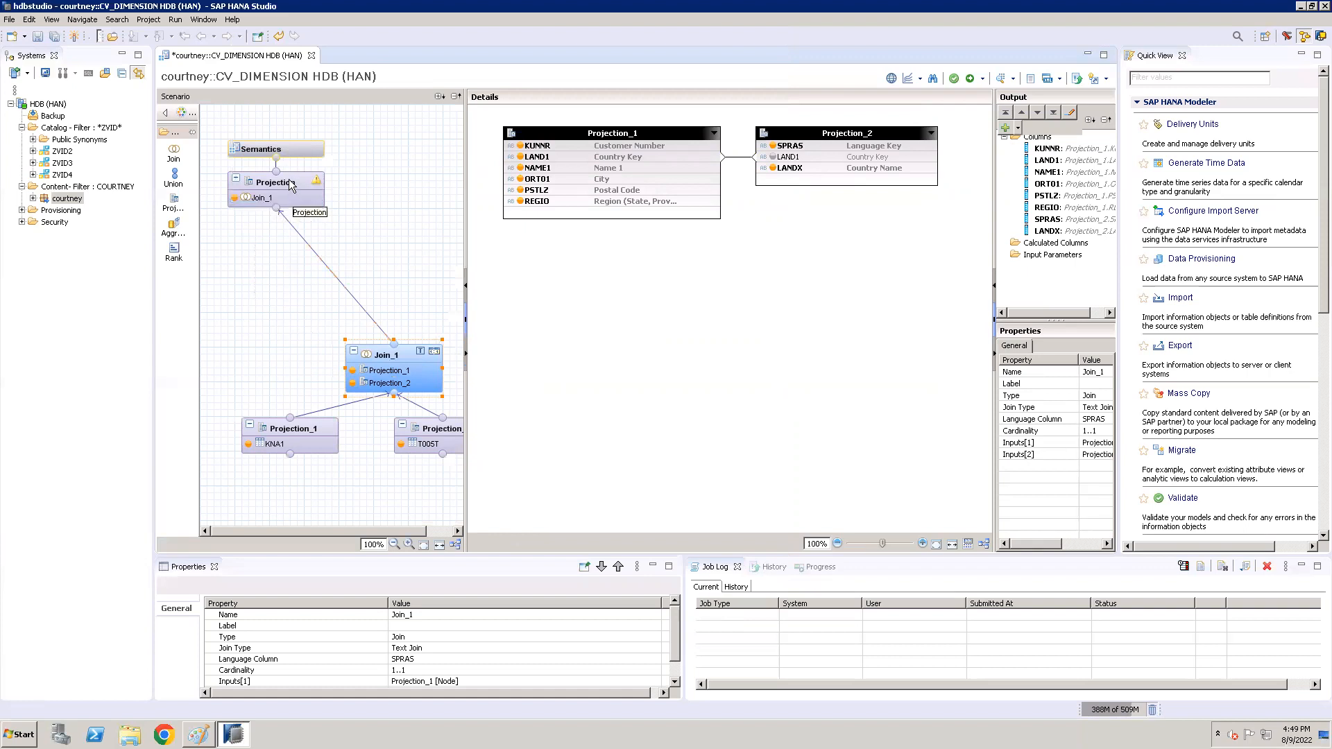
Add all Join_1 columns to the output of the default Projection node
click(290, 182)
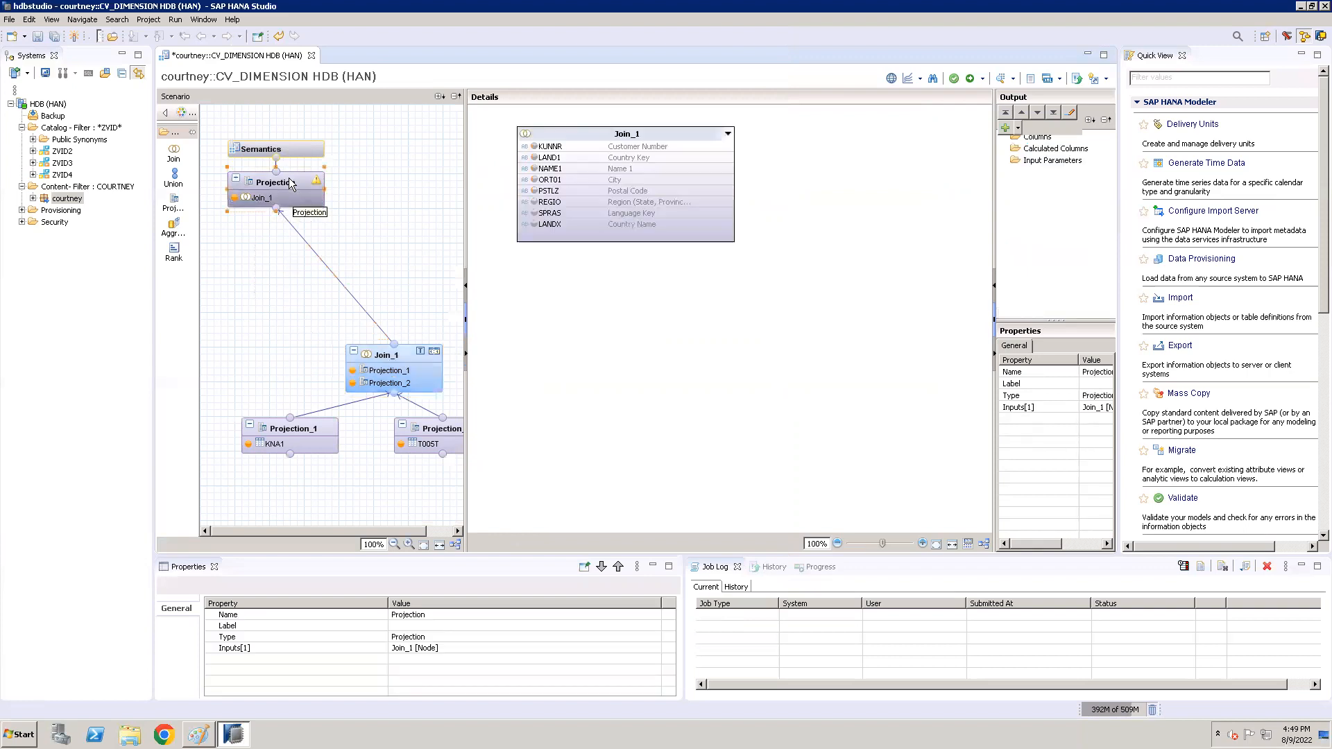
click(680, 132)
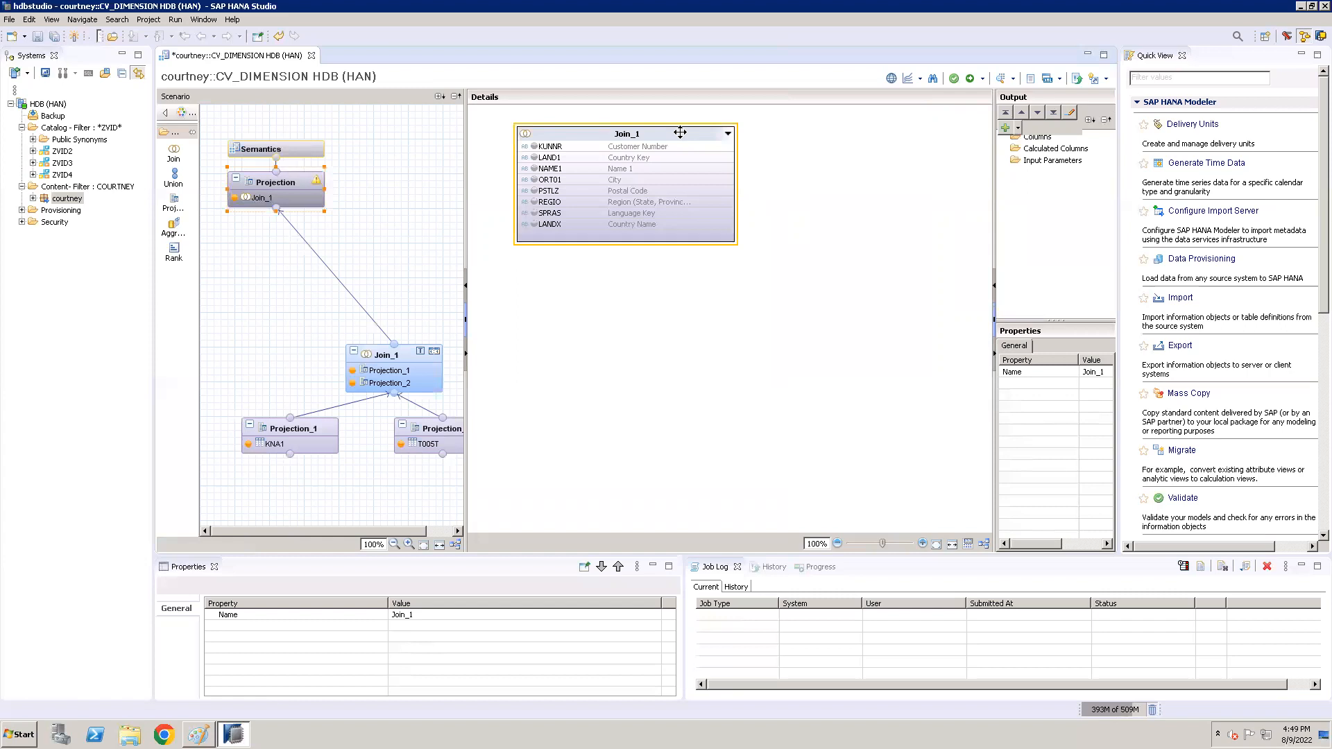
right_click(682, 134)
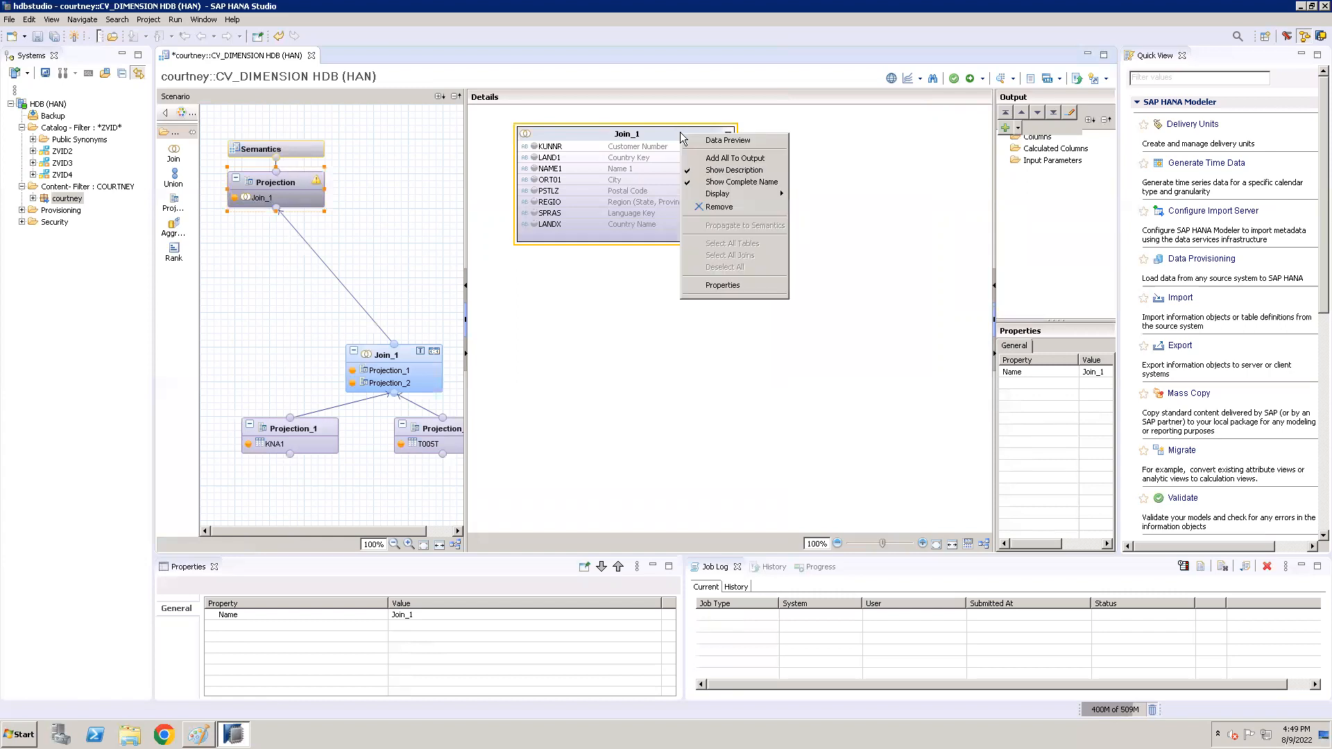
click(731, 157)
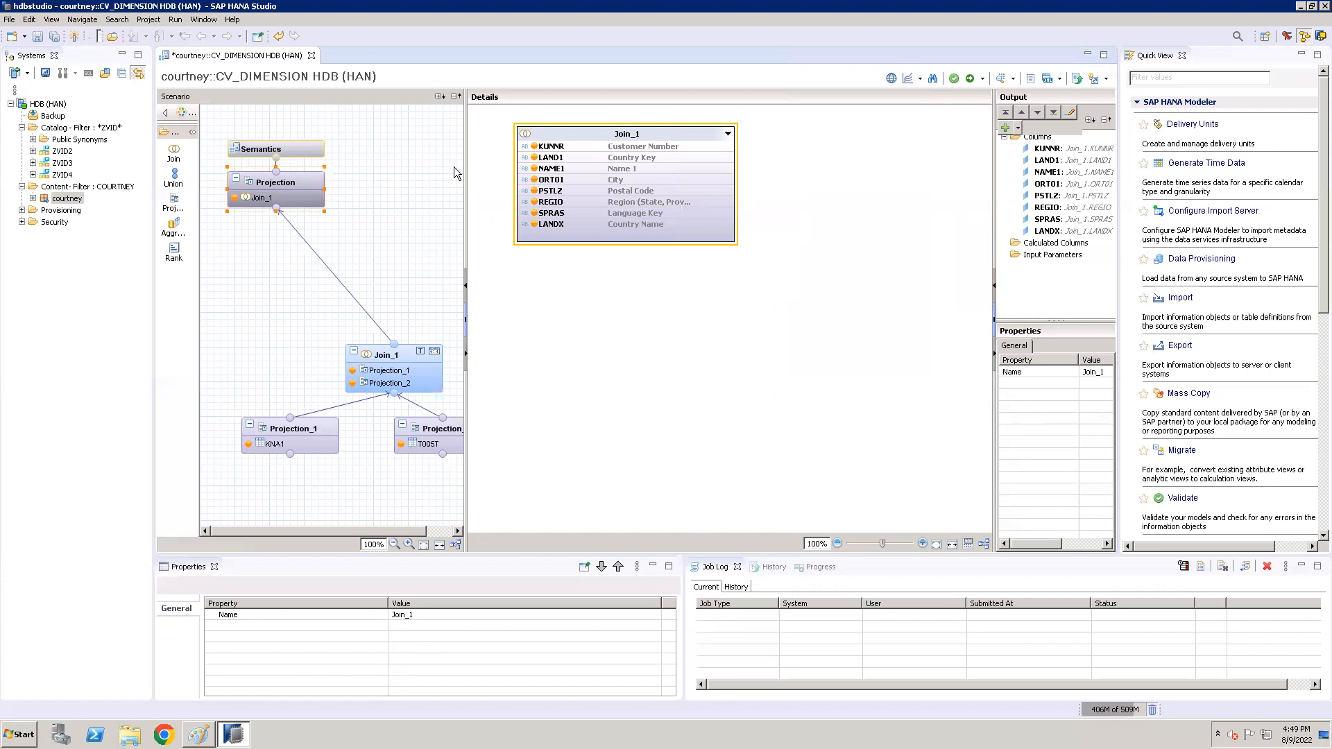
Mark KUNNR as the key column in the Semantics node, and save and activate the view under the change HDB@HDB//13647
click(293, 150)
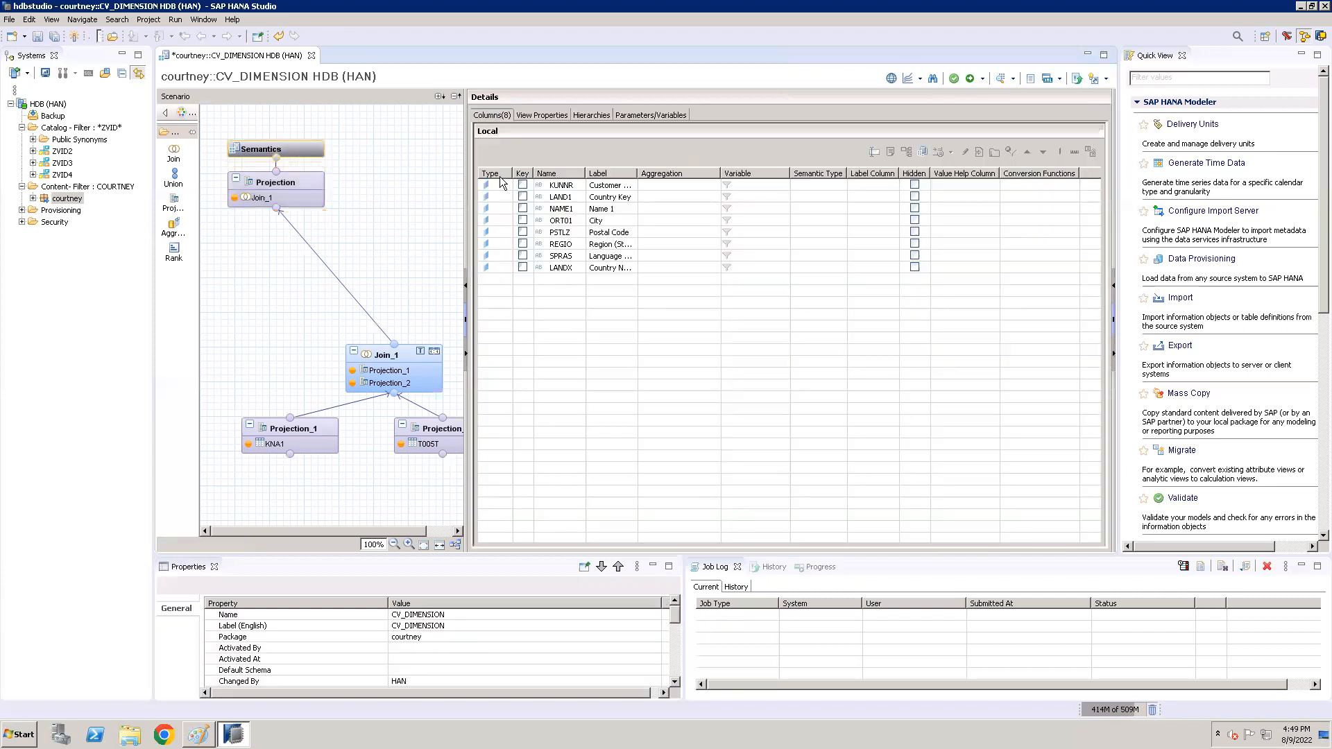
click(523, 186)
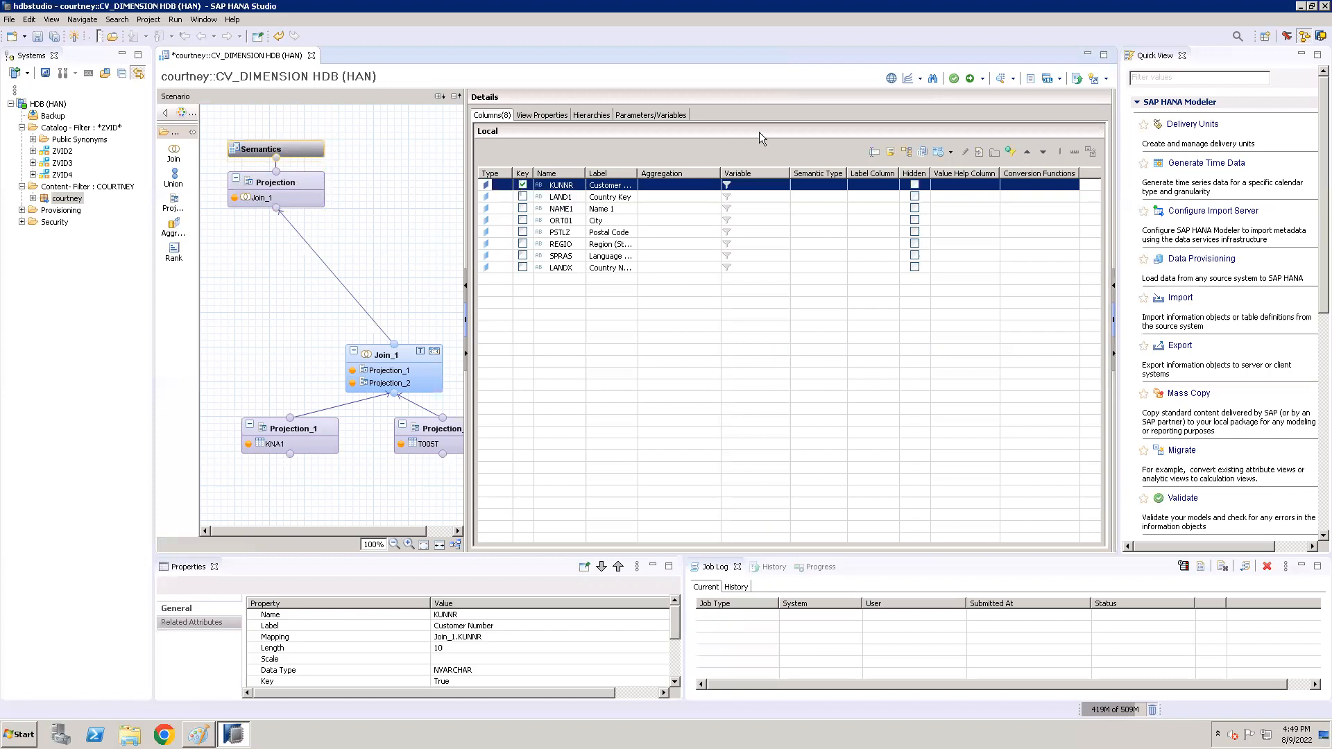
click(971, 79)
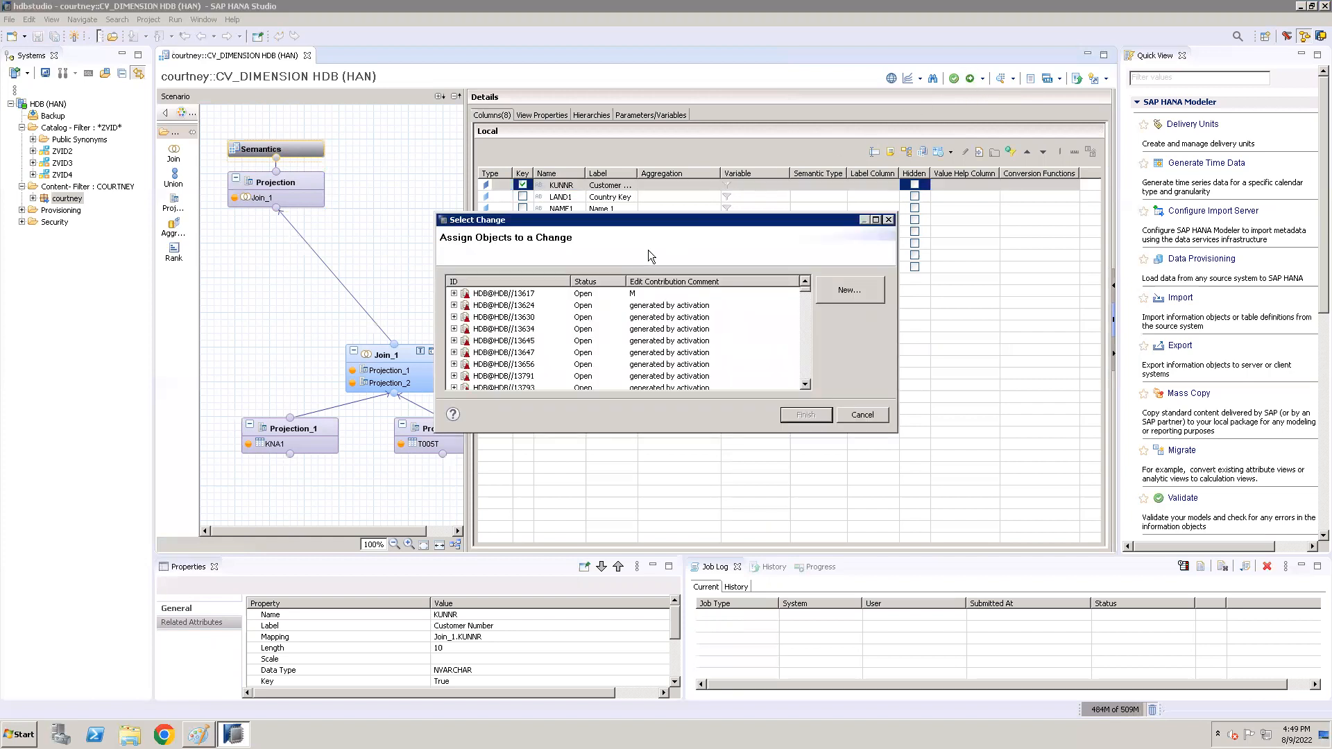
click(504, 354)
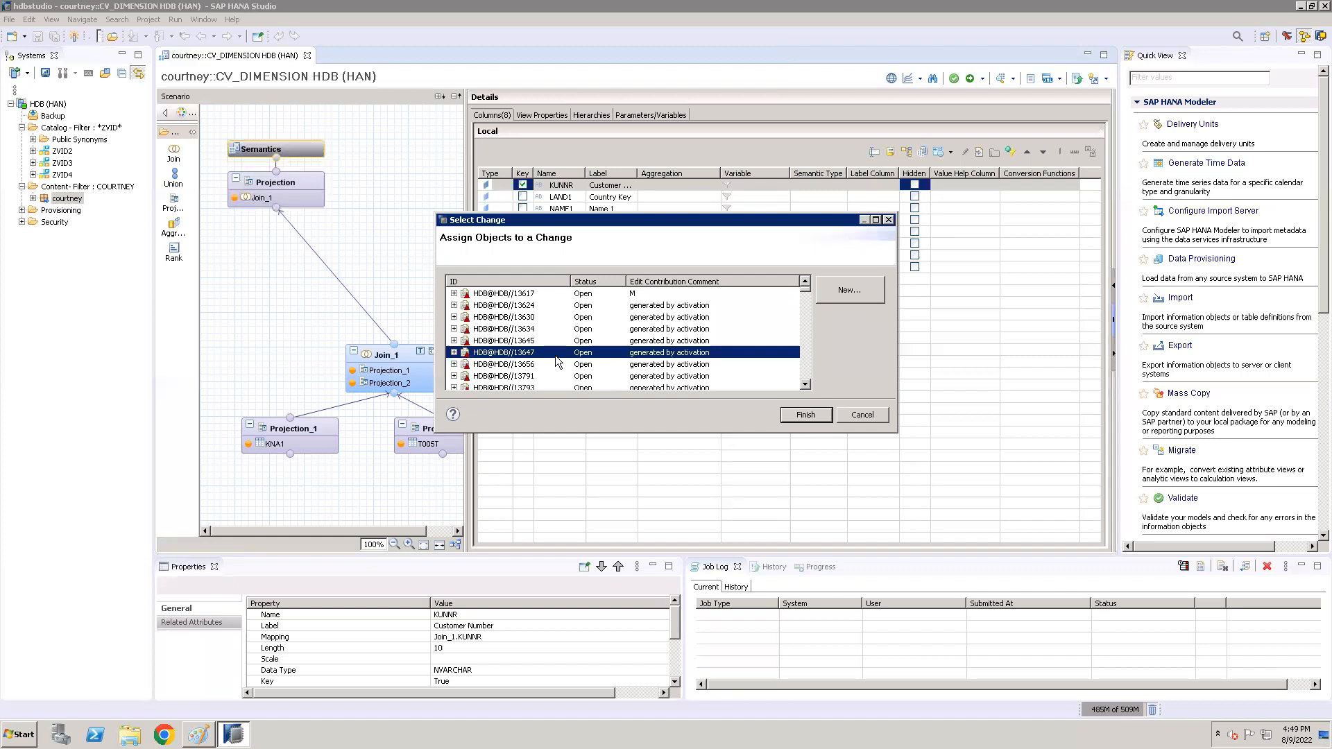
click(806, 415)
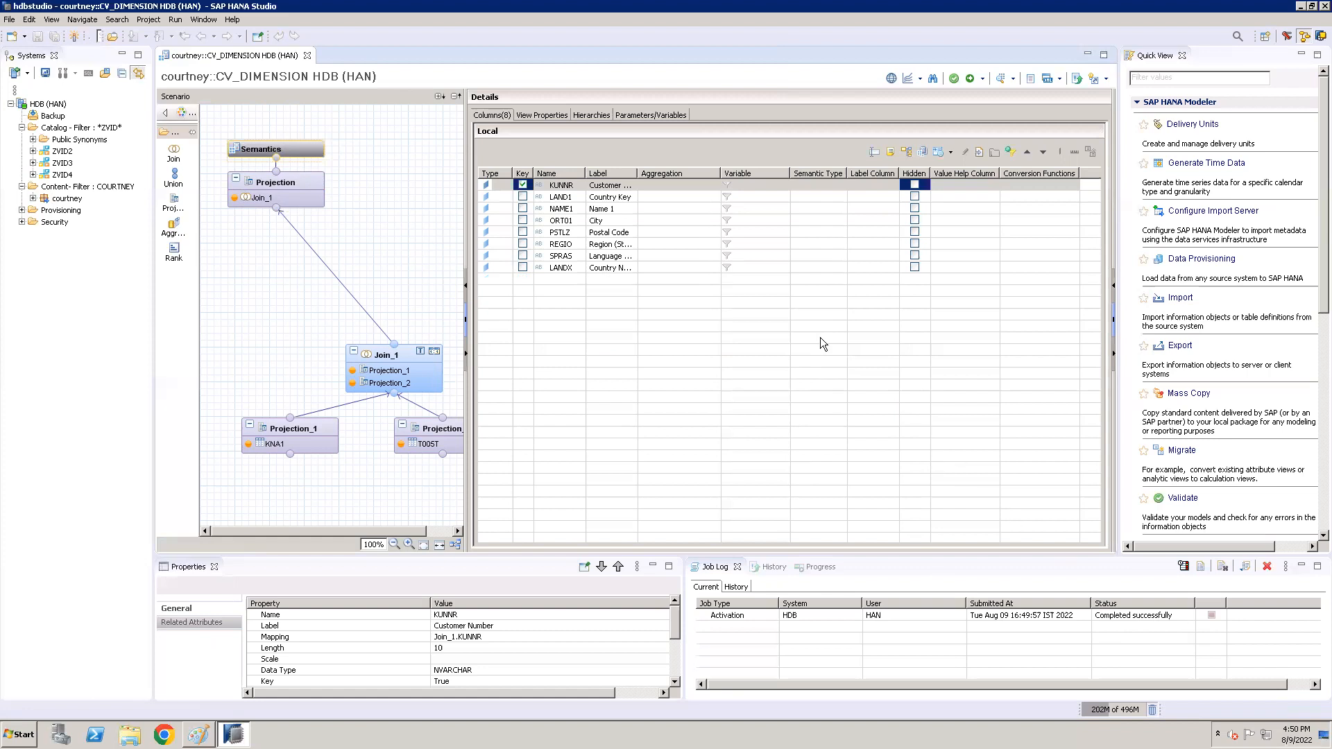
Preview the raw data of the activated CV_DIMENSION view, and close the preview
click(1006, 79)
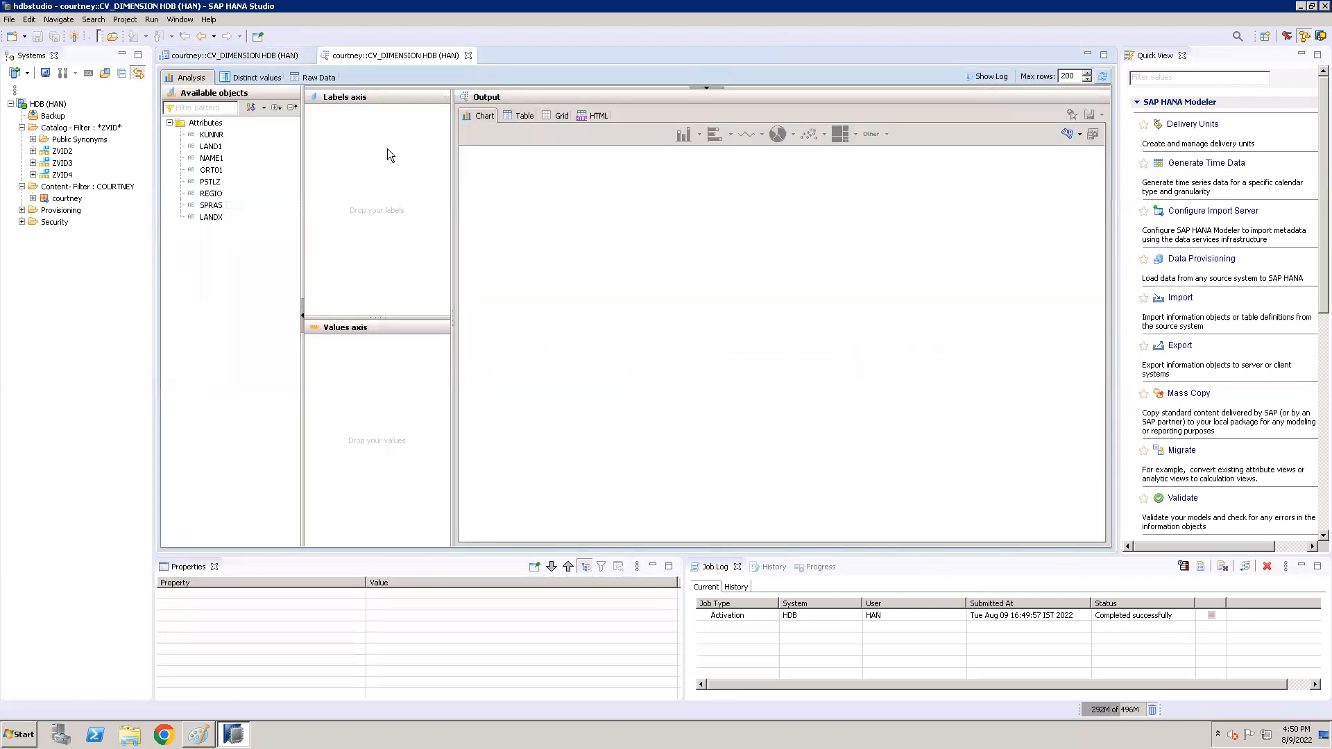
click(324, 82)
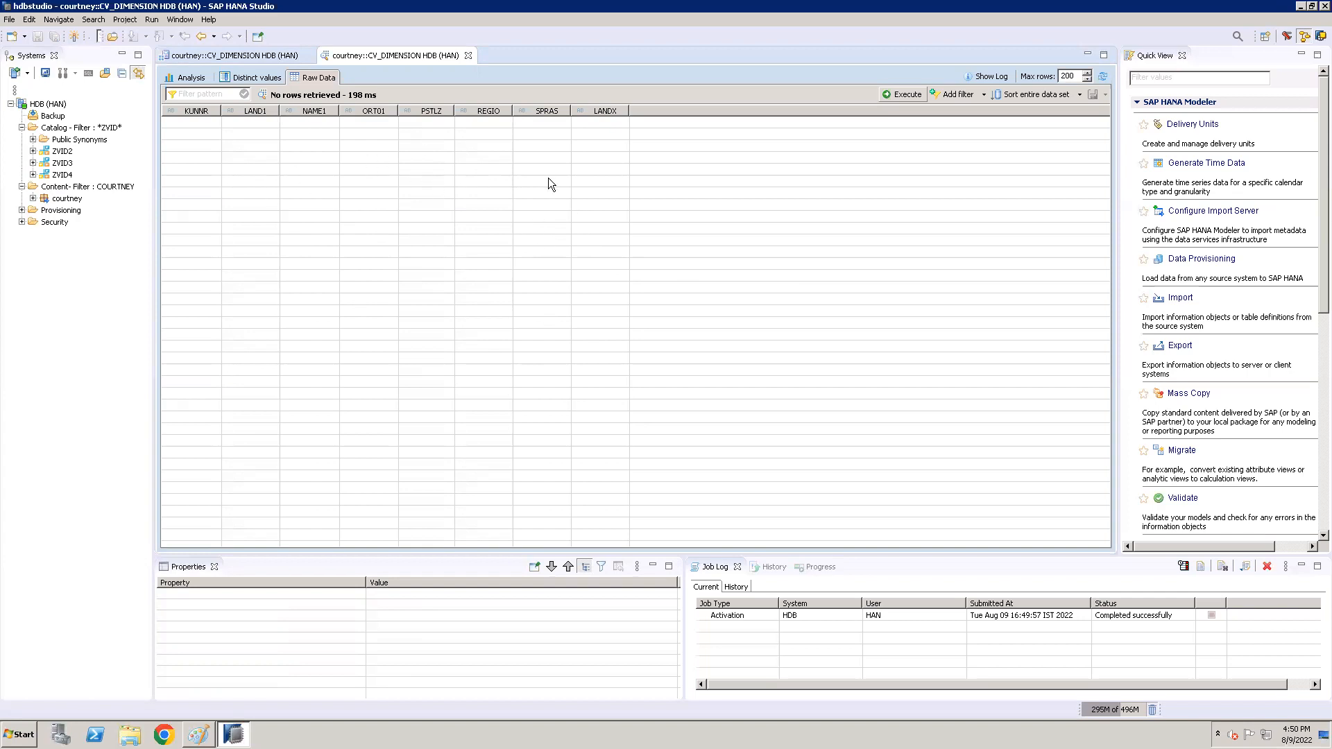
click(468, 55)
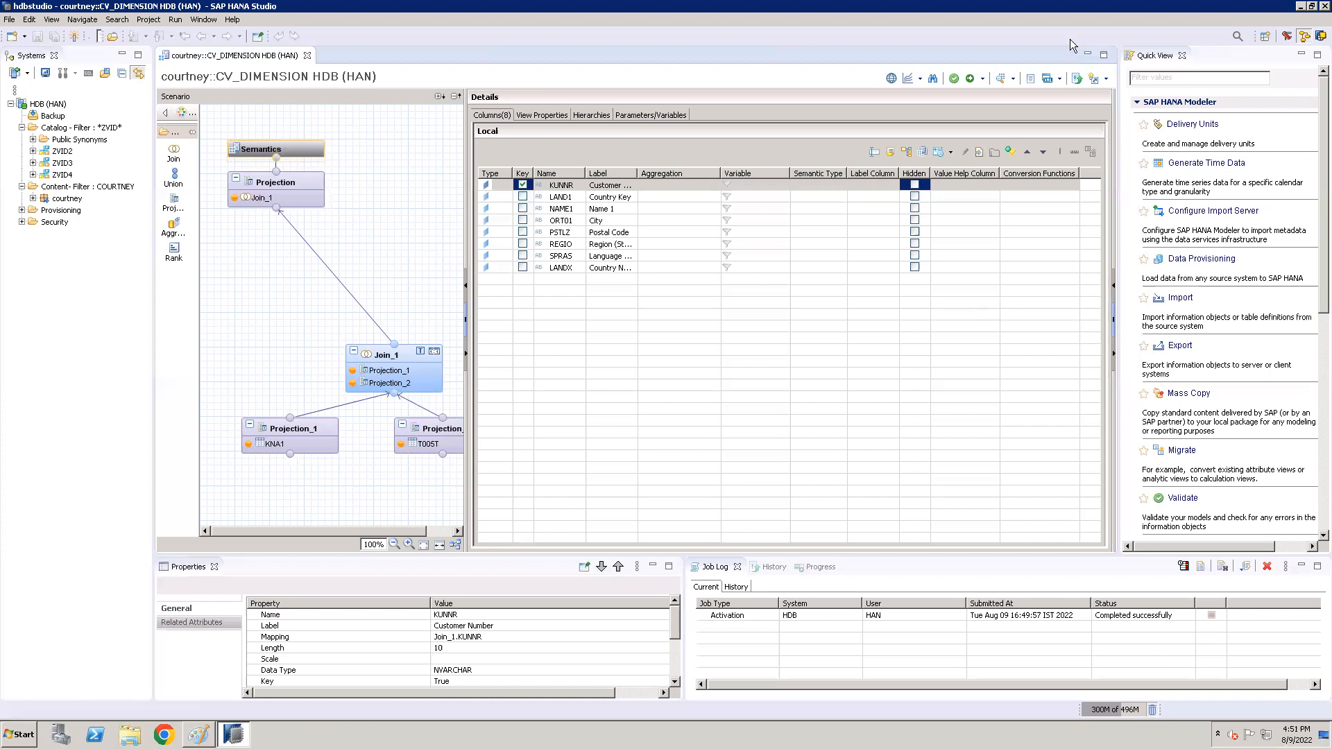
Switch to the Paint notes and start a green text line reading "Cube:" below the dimension view notes
click(1299, 8)
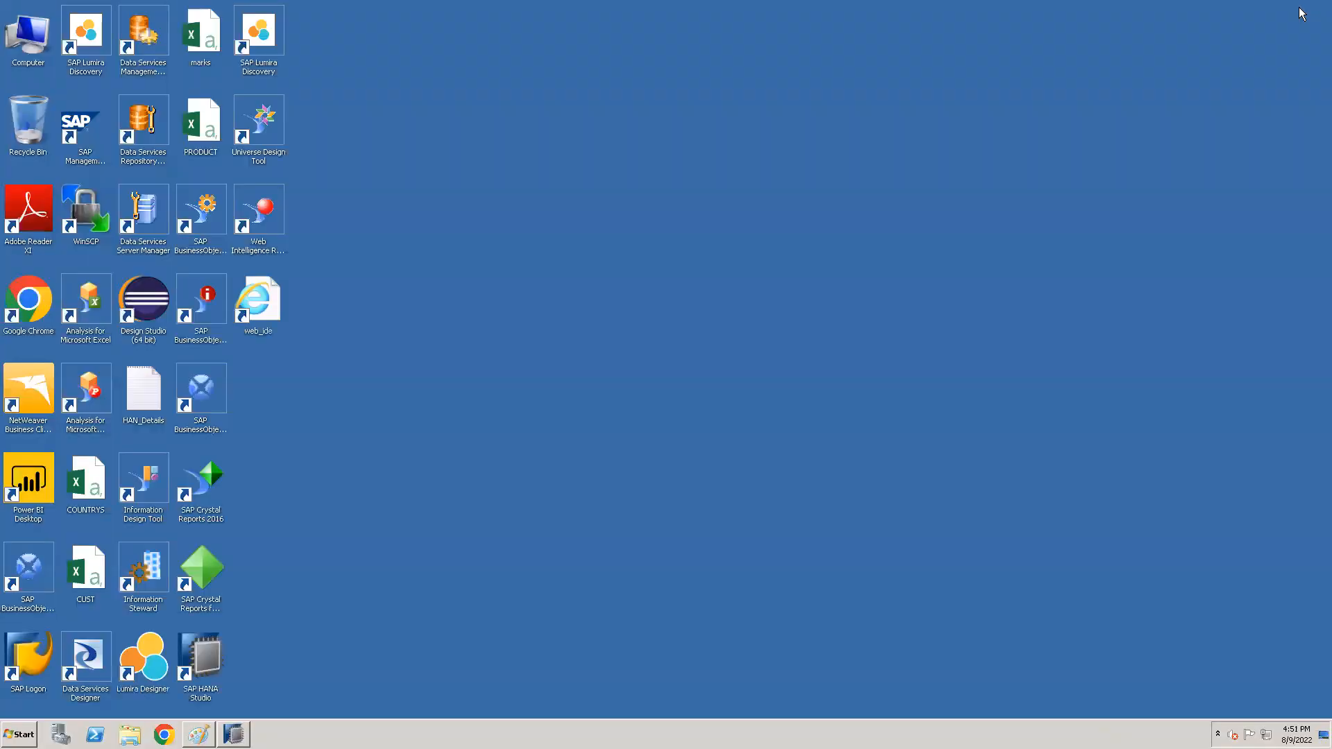
click(199, 734)
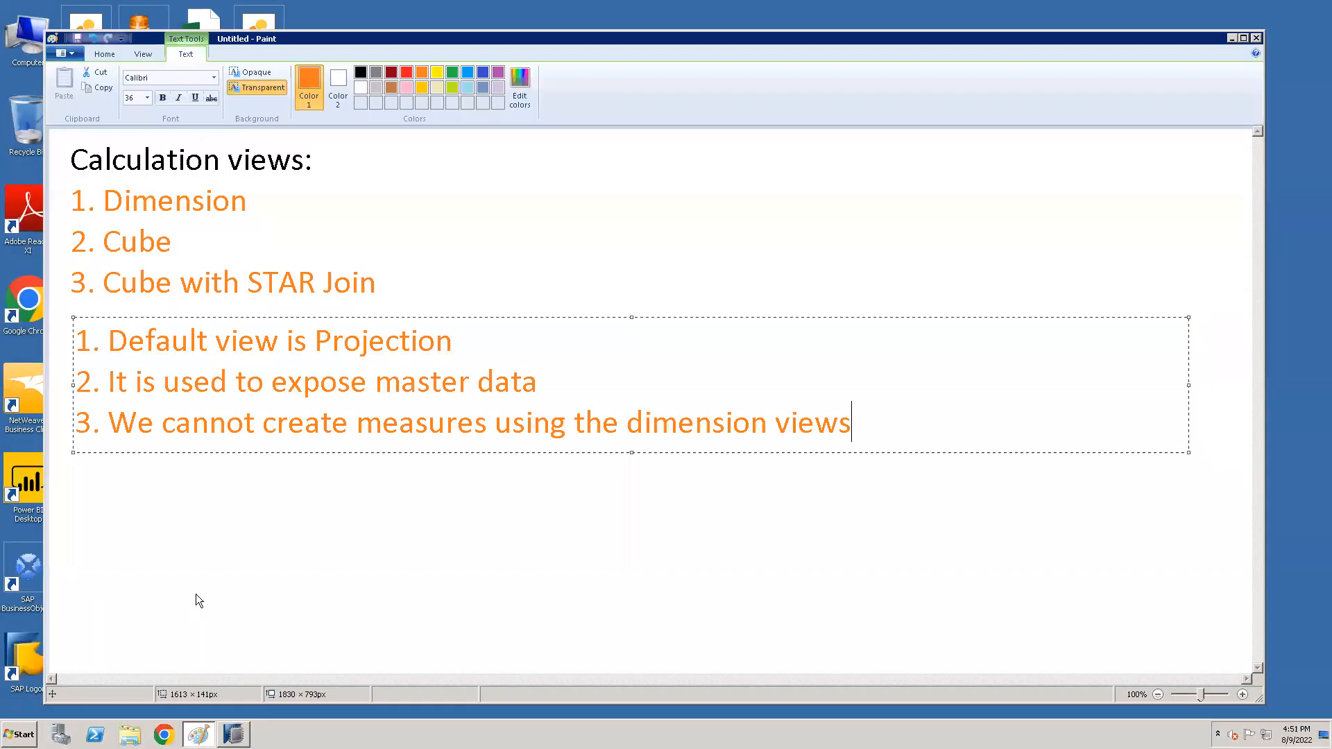
click(73, 483)
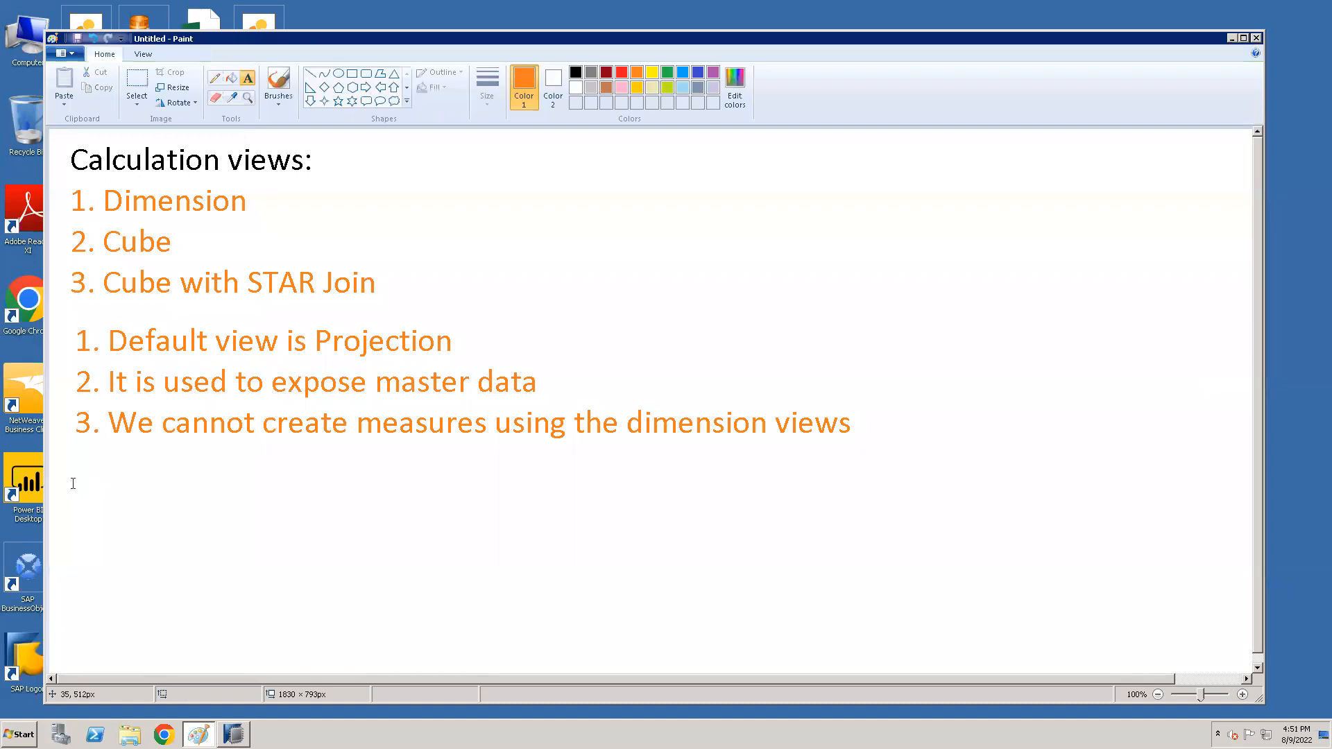
click(77, 467)
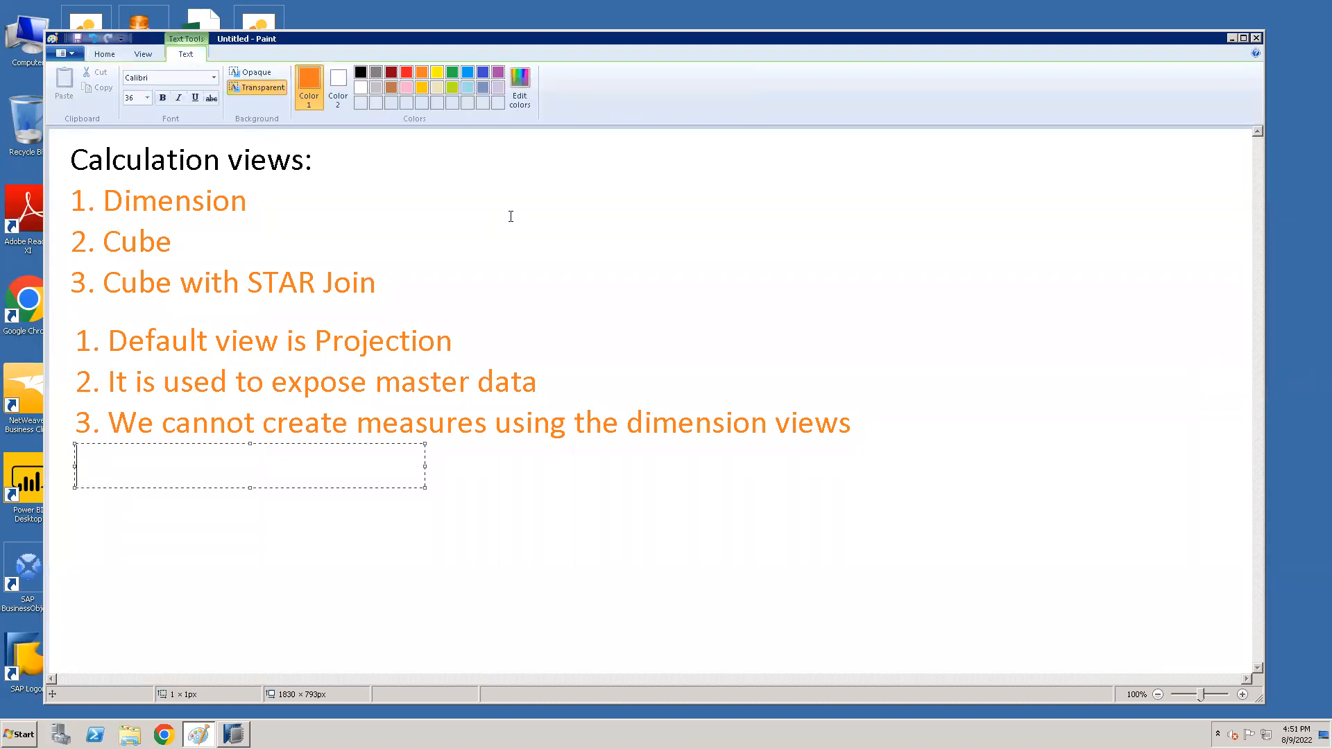
click(452, 73)
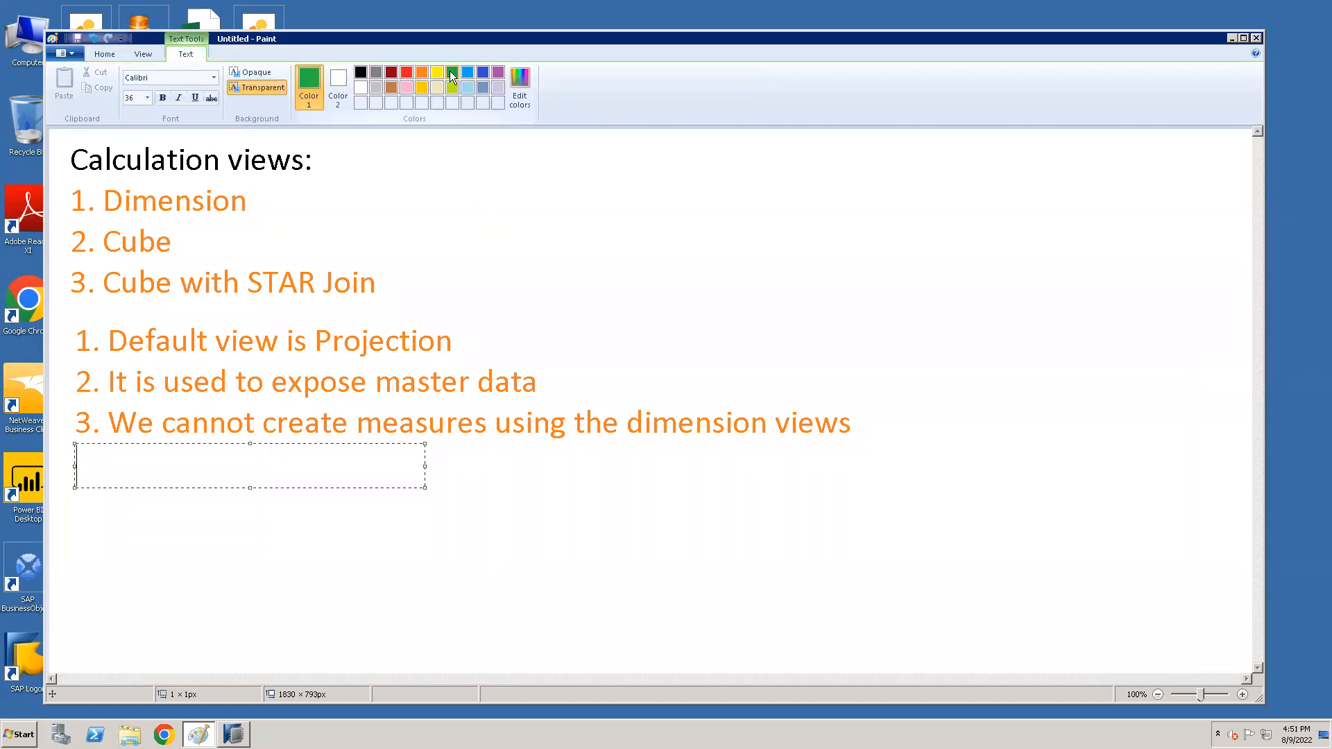
text(Cube:)
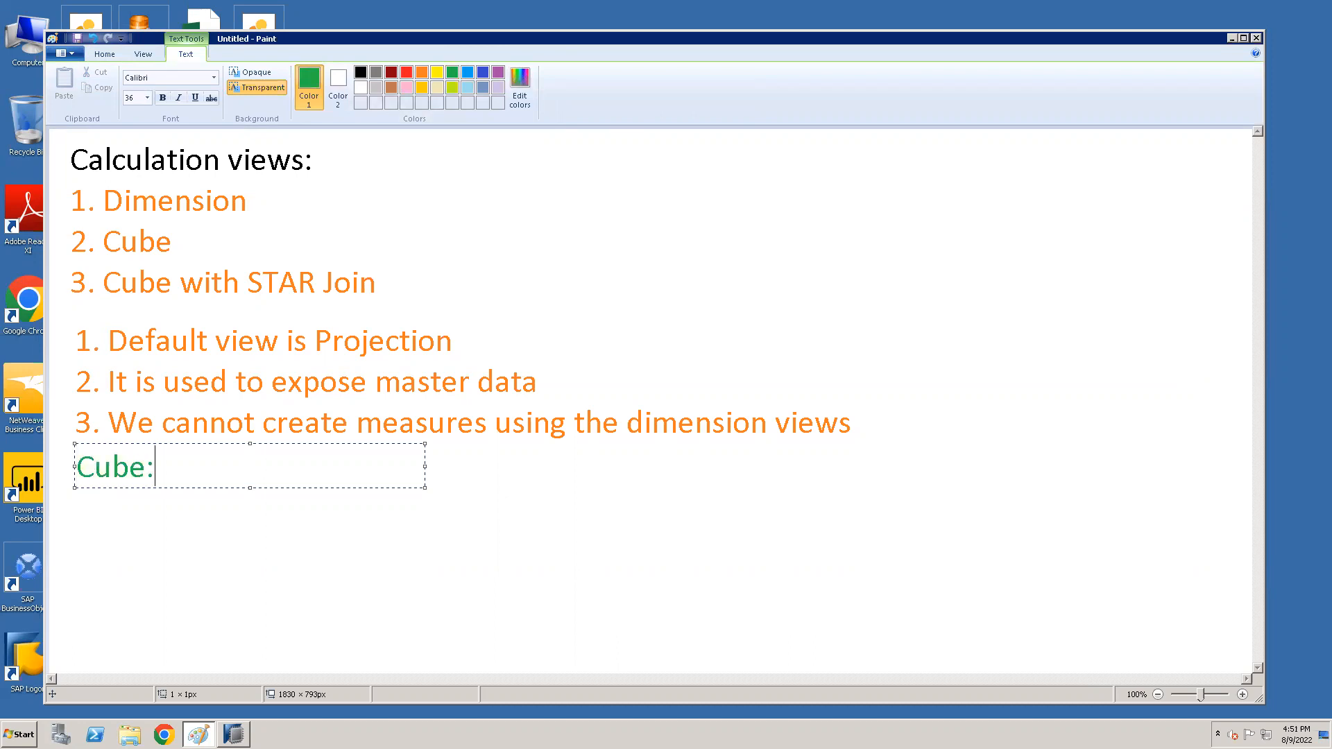
Add the line "1. Default view is Aggregation" under Cube and widen the text box so it fits on one line
key(Return)
text(1. Default )
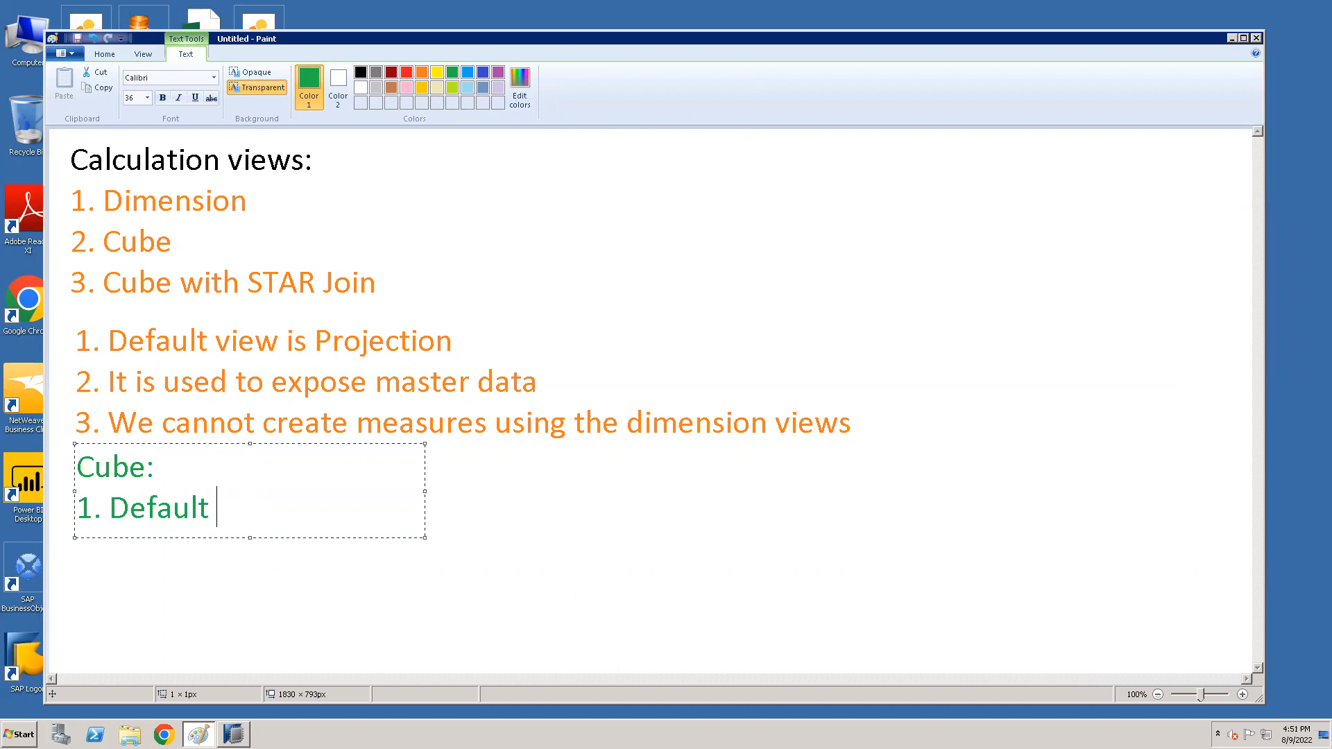
text(view is )
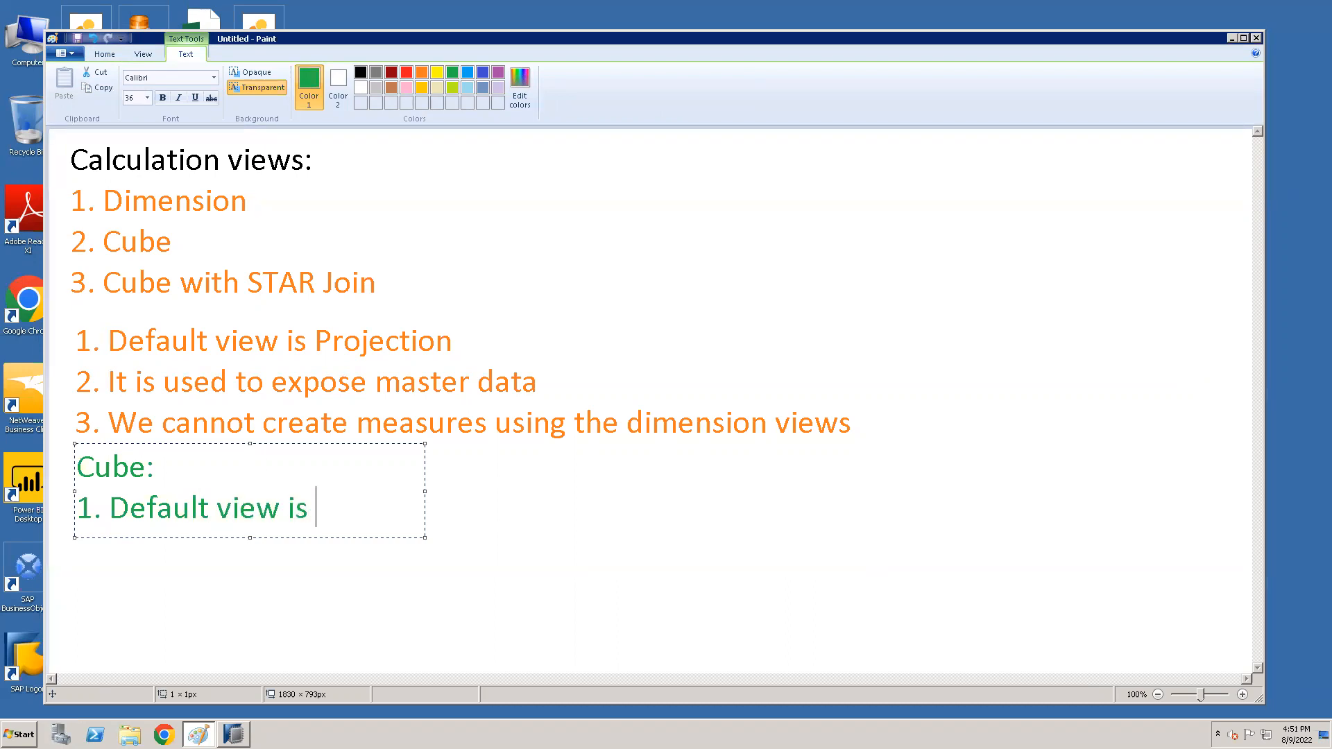
text(Af)
key(BackSpace)
text(ggregation)
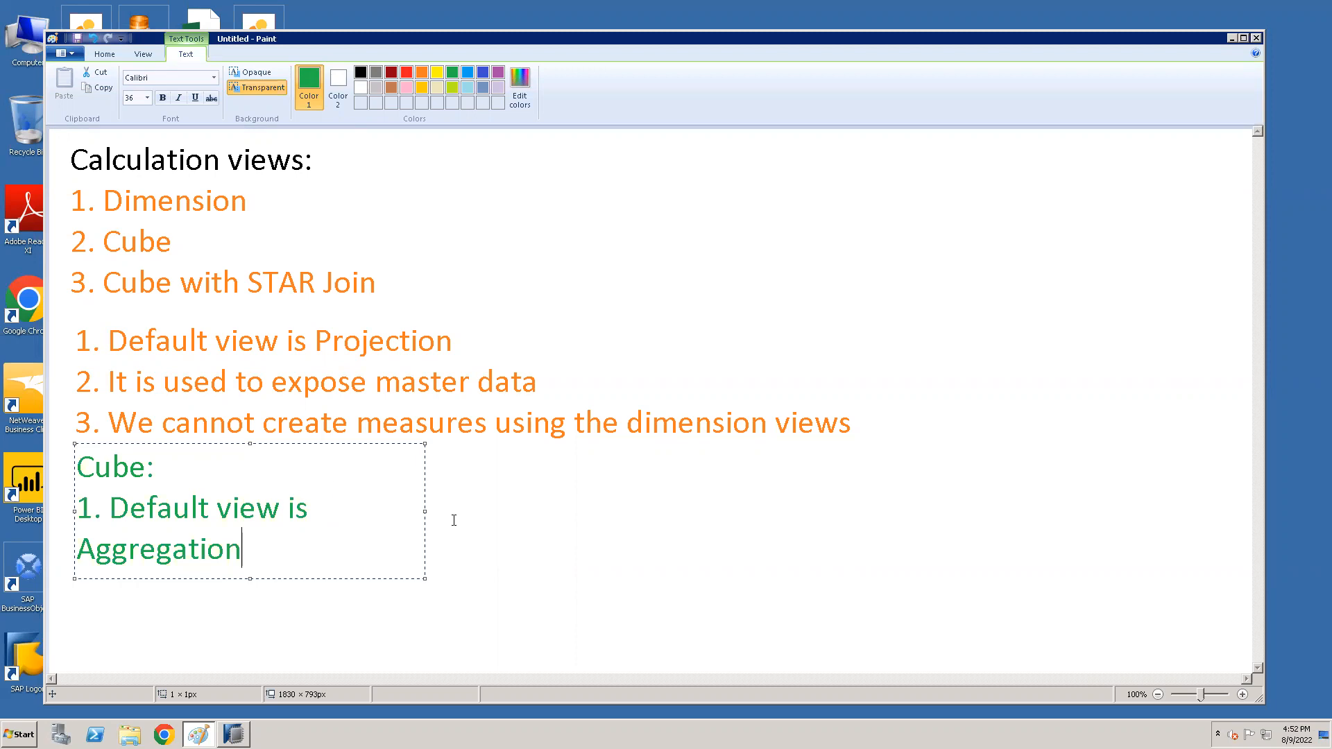
drag(425, 511, 1213, 512)
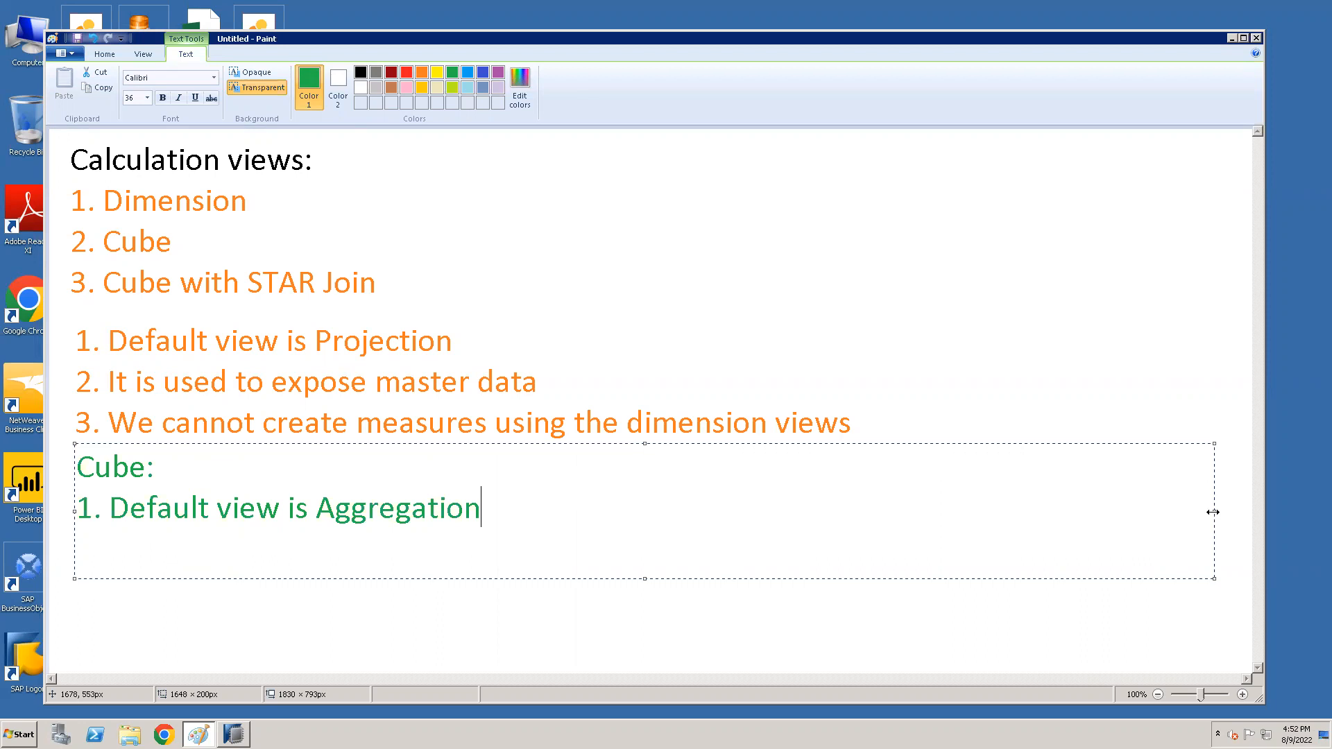
Add the line "2. It is used to join master data tables" to the Cube notes
key(Return)
text(2. It is used to)
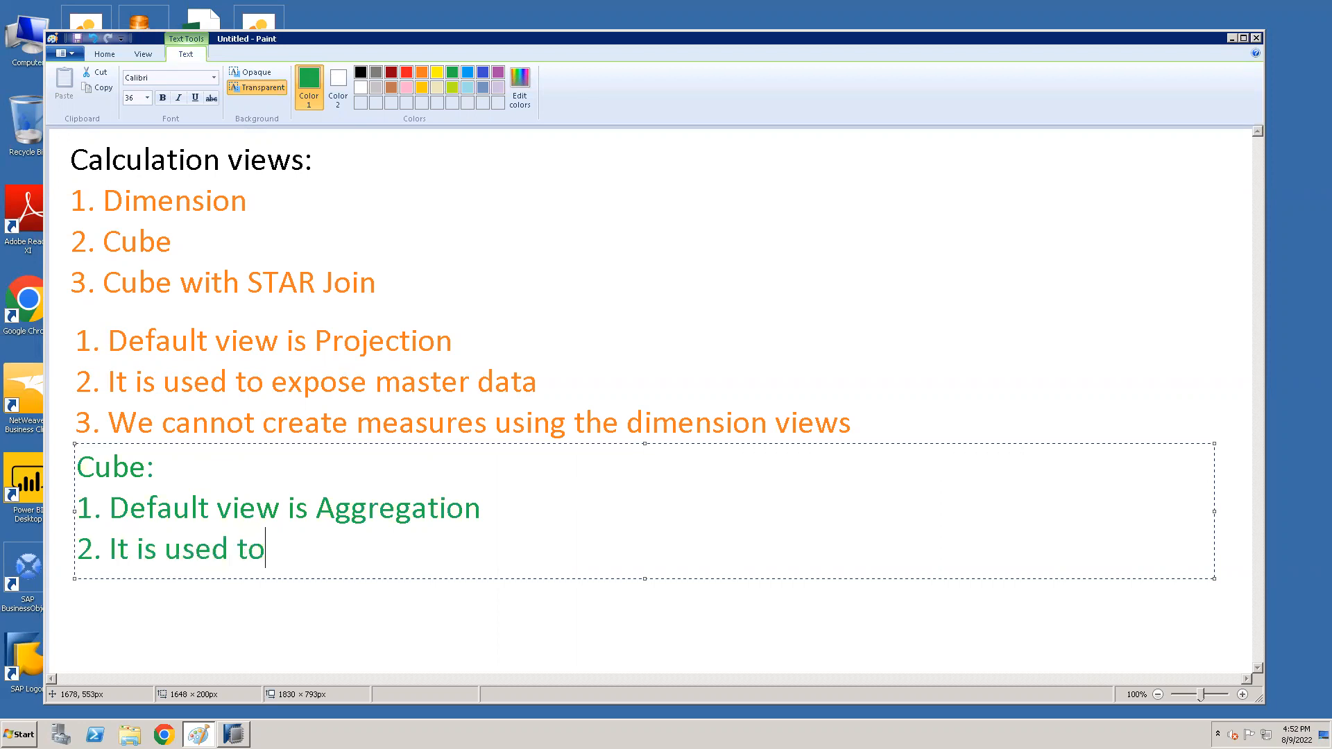
text( join mas)
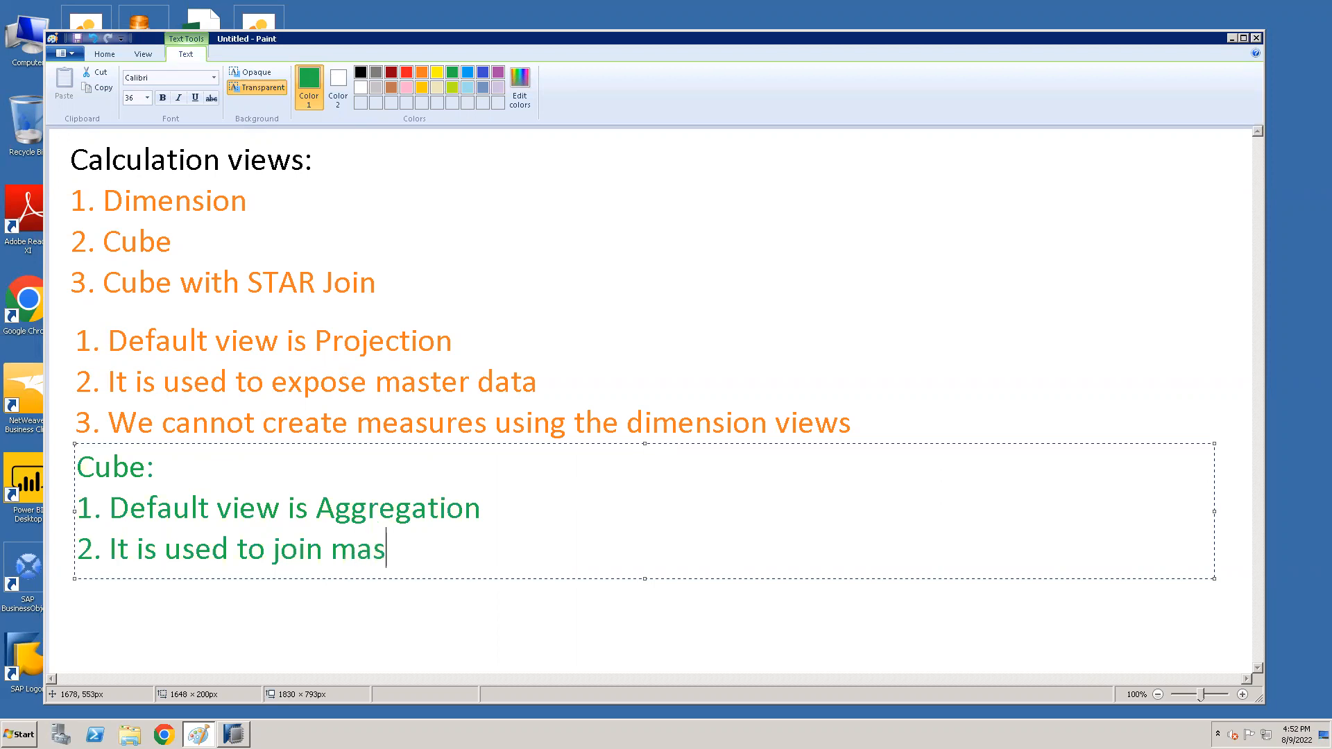
text(ter data )
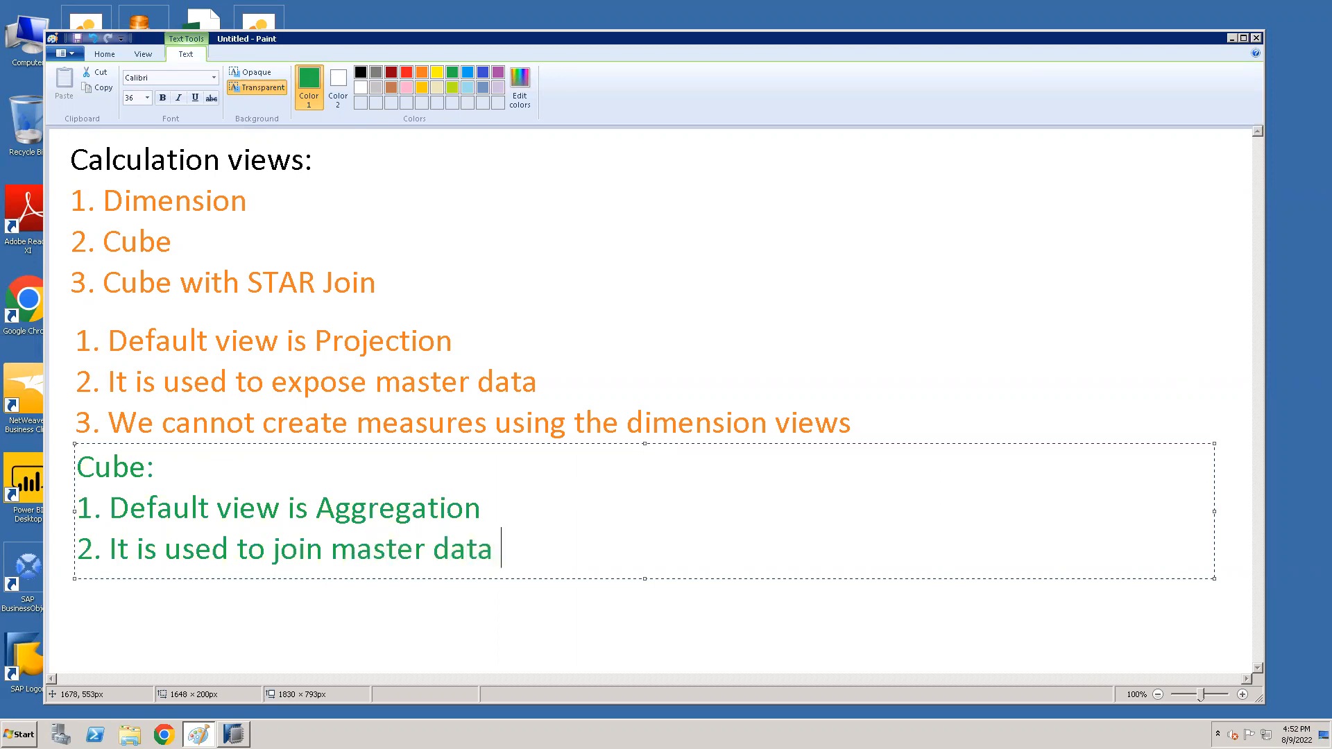
text(tables)
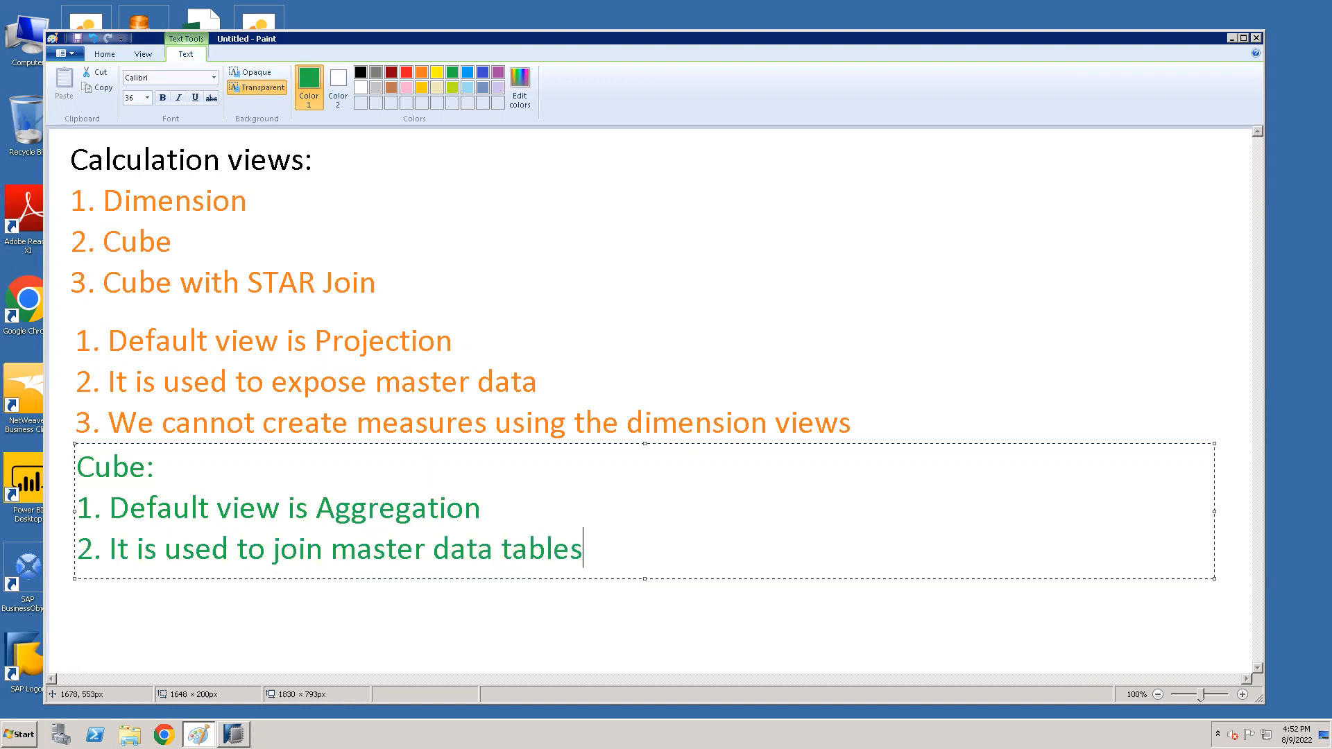
key(Return)
Switch back to SAP HANA Studio and close the CV_DIMENSION view
click(1231, 38)
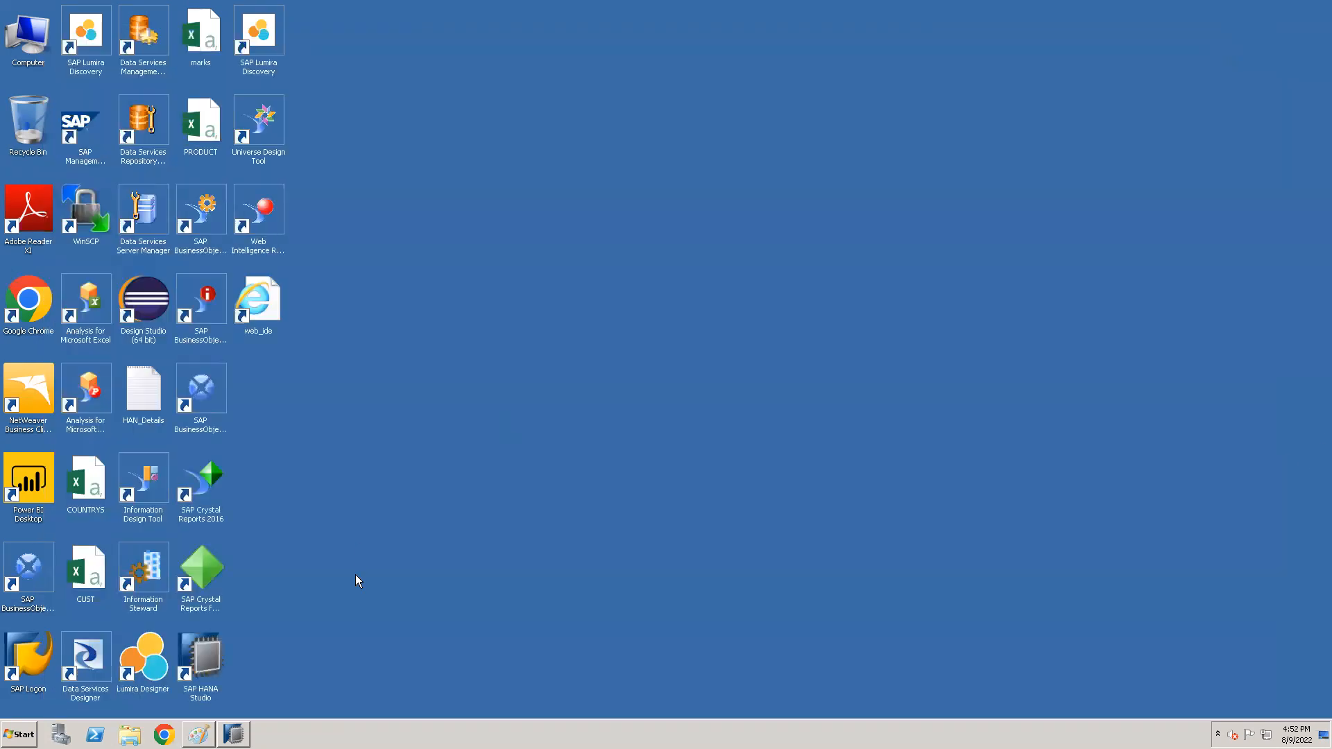
click(236, 732)
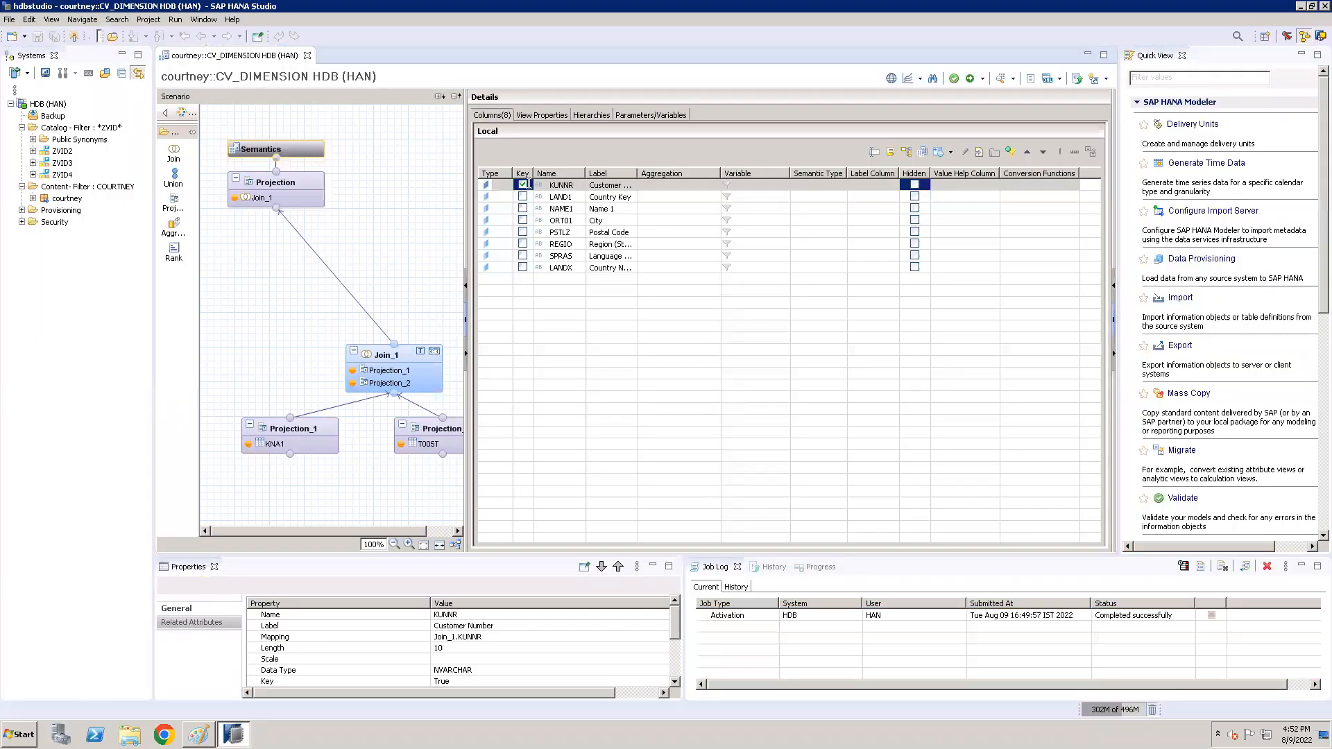
click(307, 56)
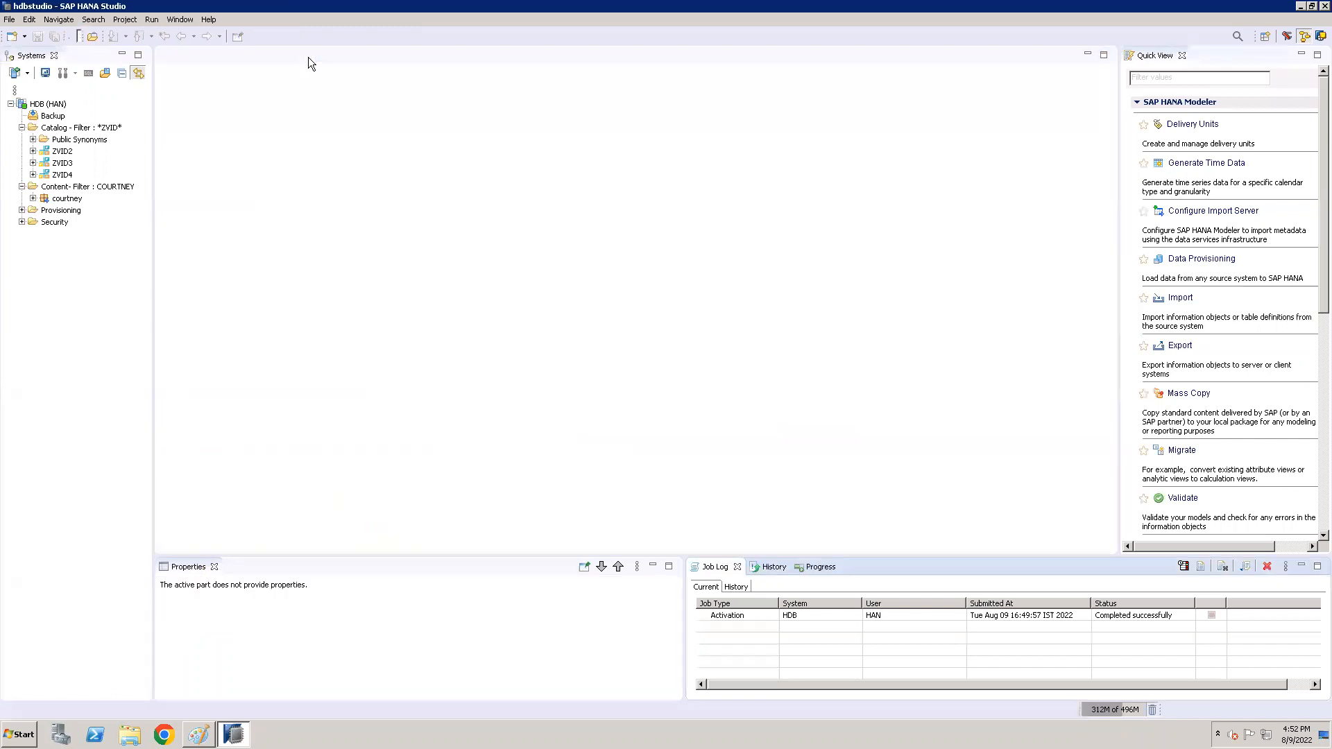
Create a graphical calculation view with name and label CV_CUBE2 and data category CUBE in the training package under Content
click(70, 202)
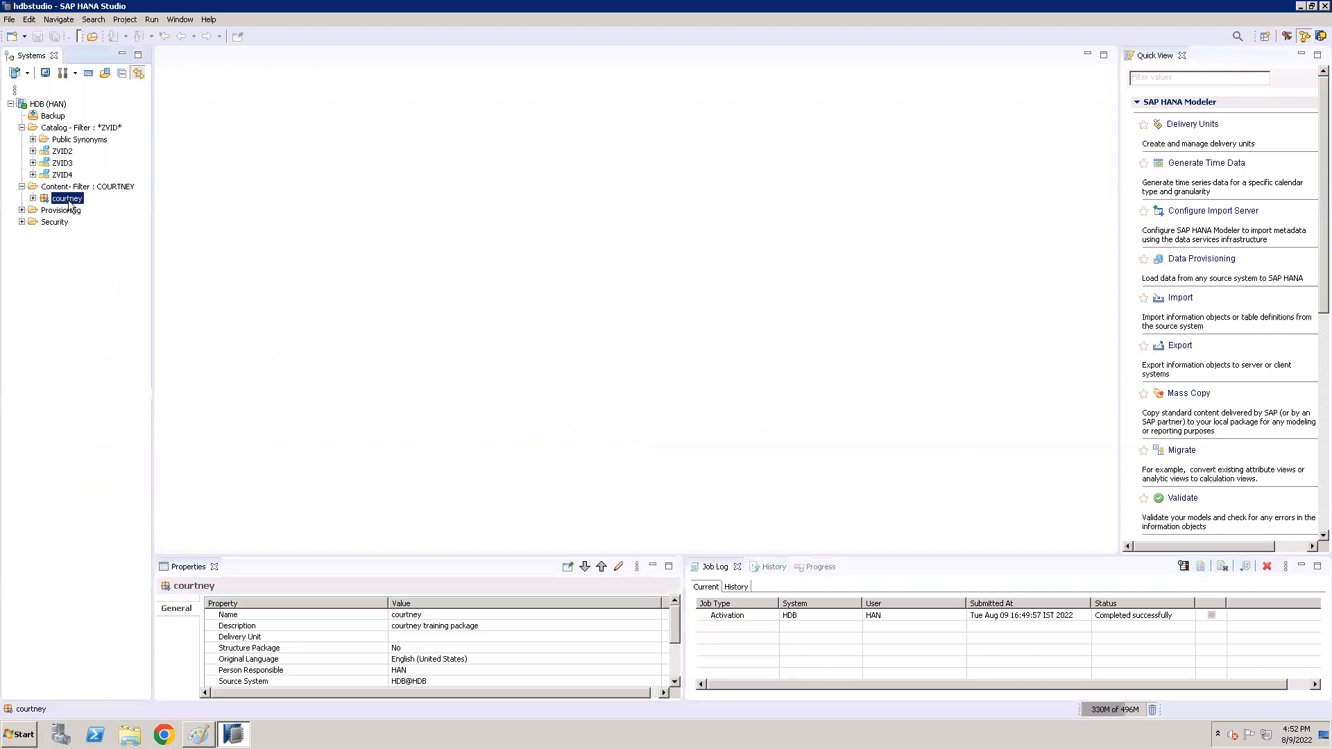
right_click(70, 202)
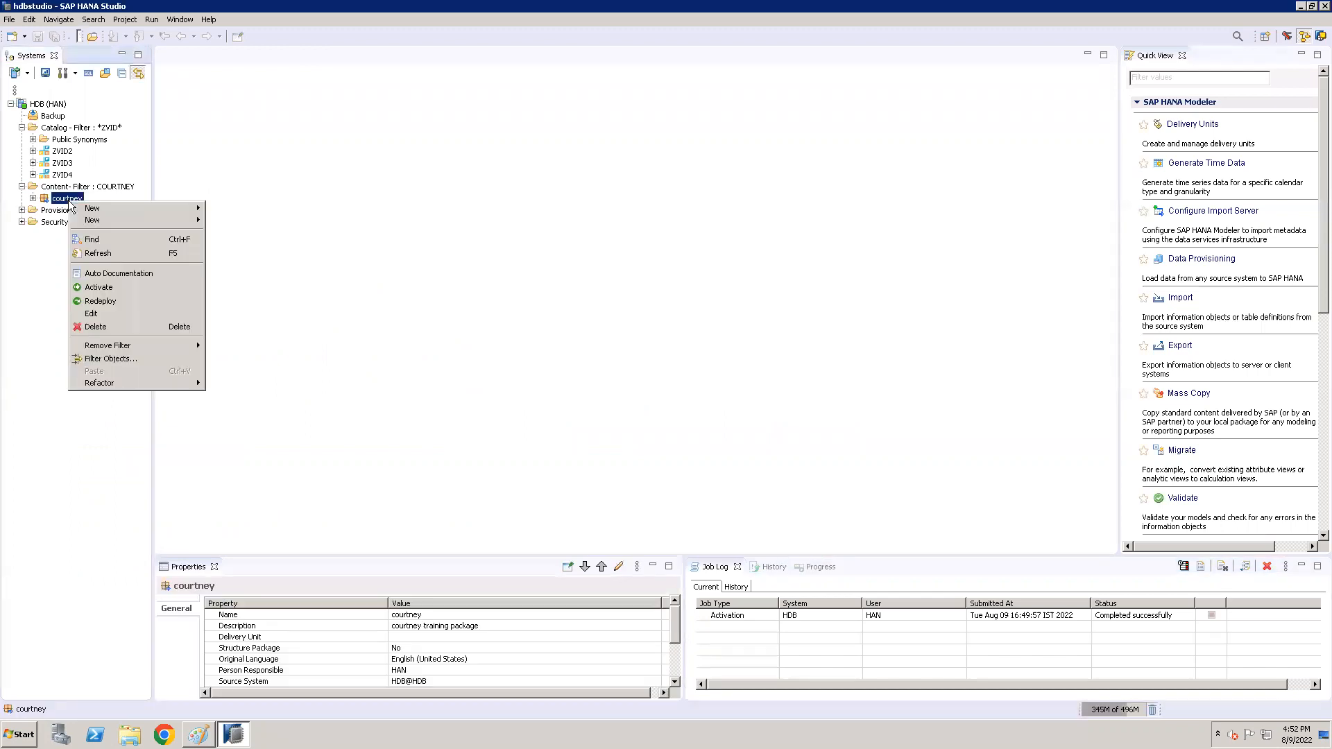
mouse_move(113, 206)
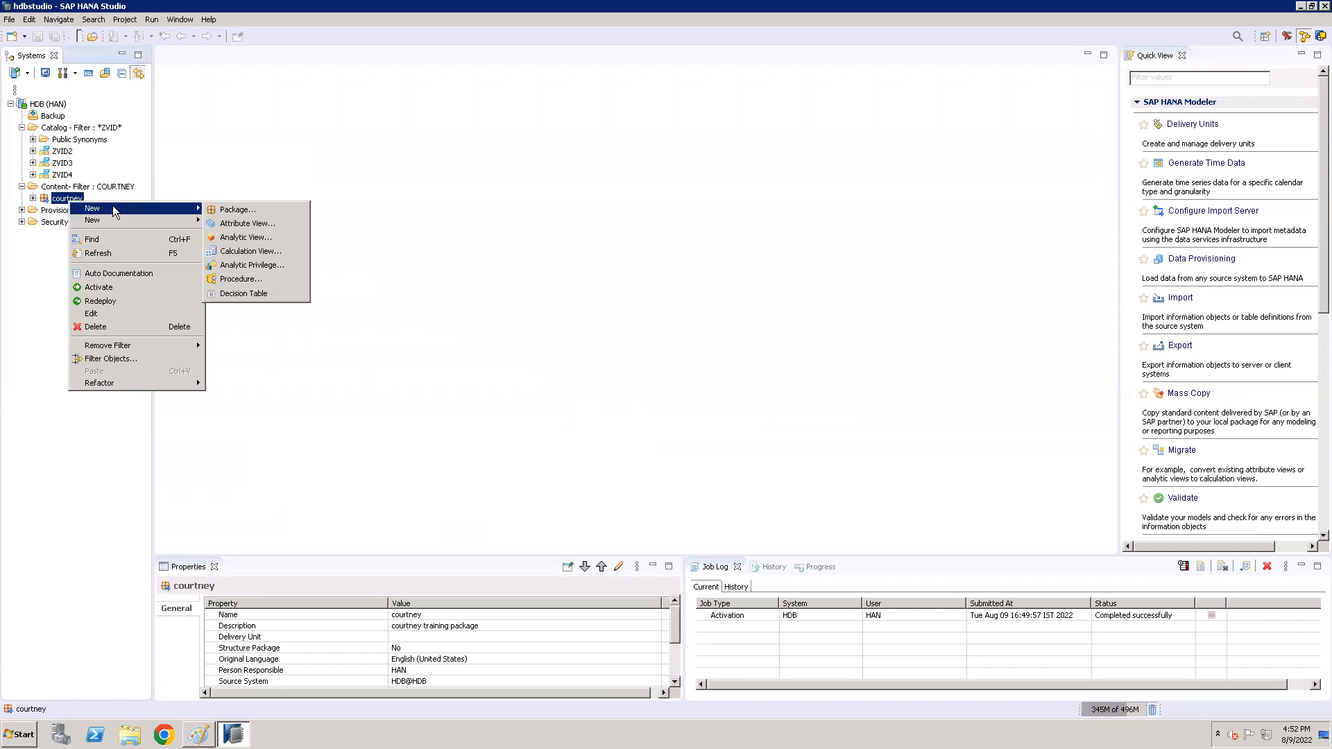
click(266, 254)
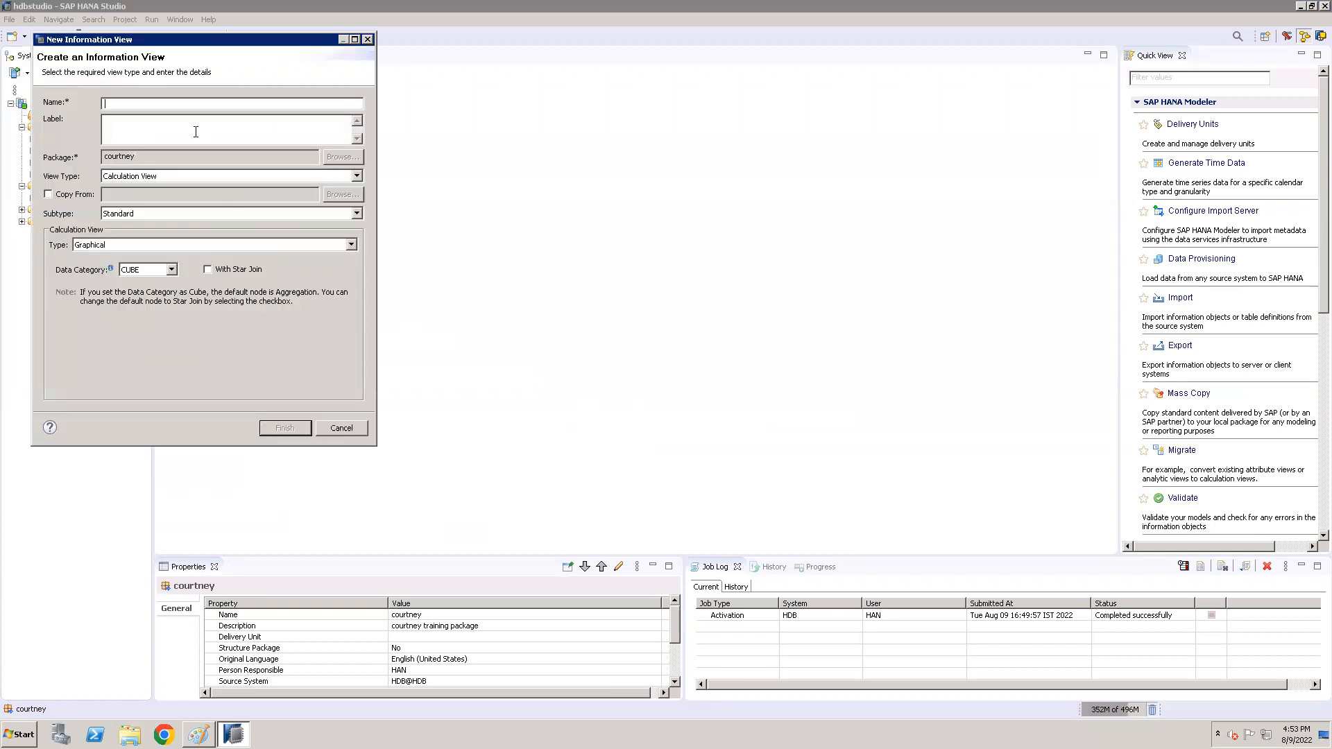
text(CV_CUBE)
key(Tab)
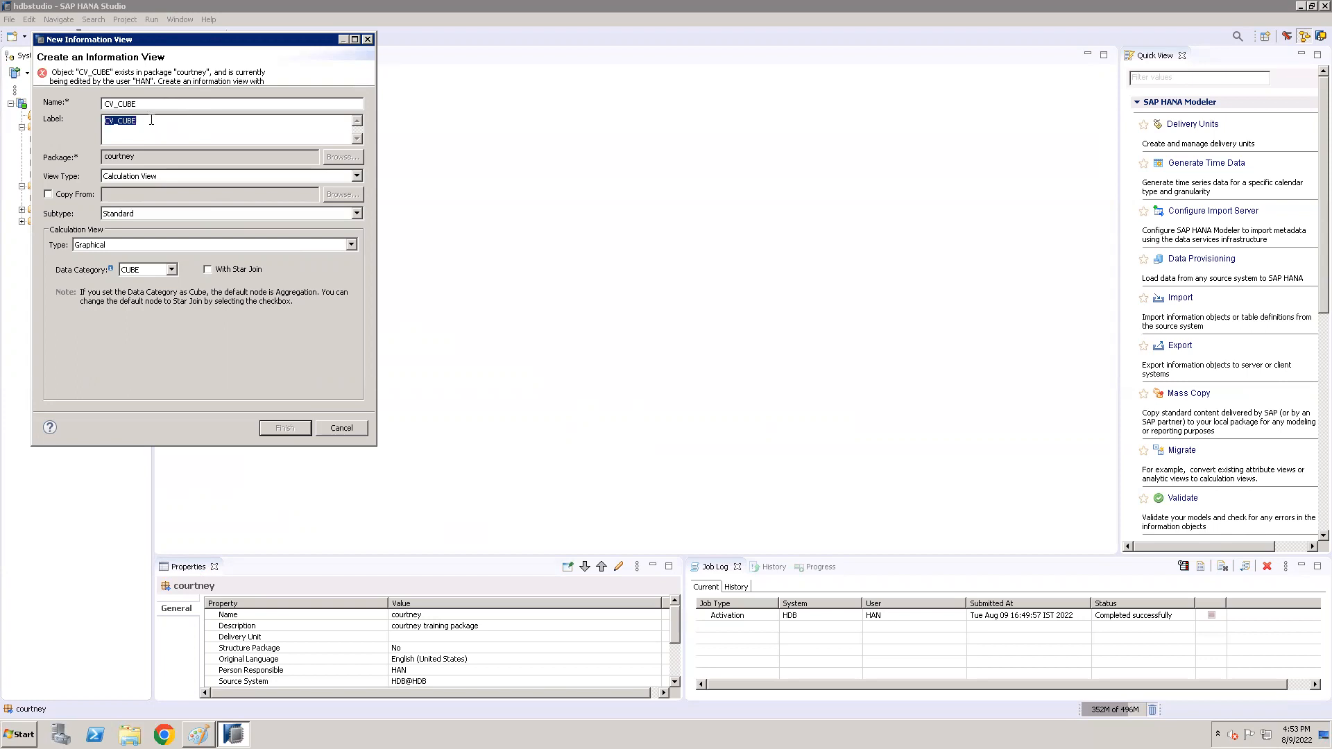
text(2)
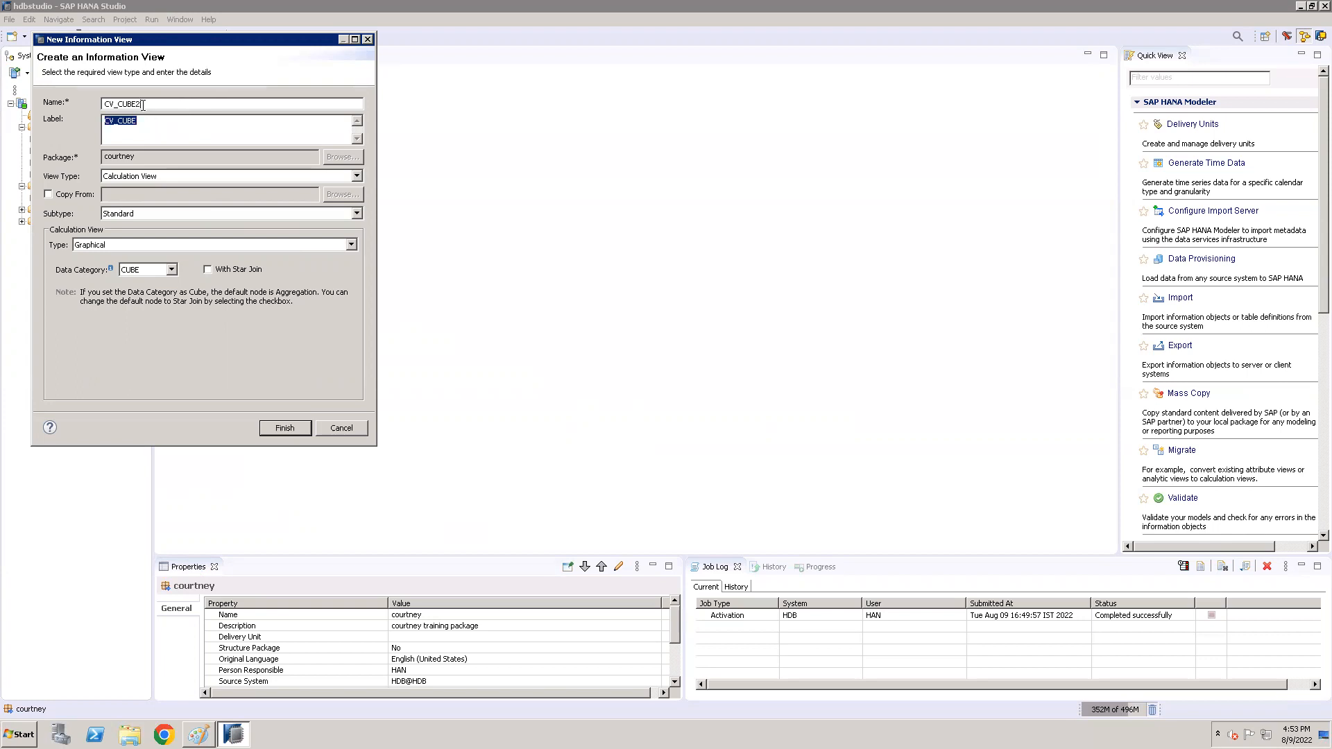
click(147, 124)
text(2)
click(172, 271)
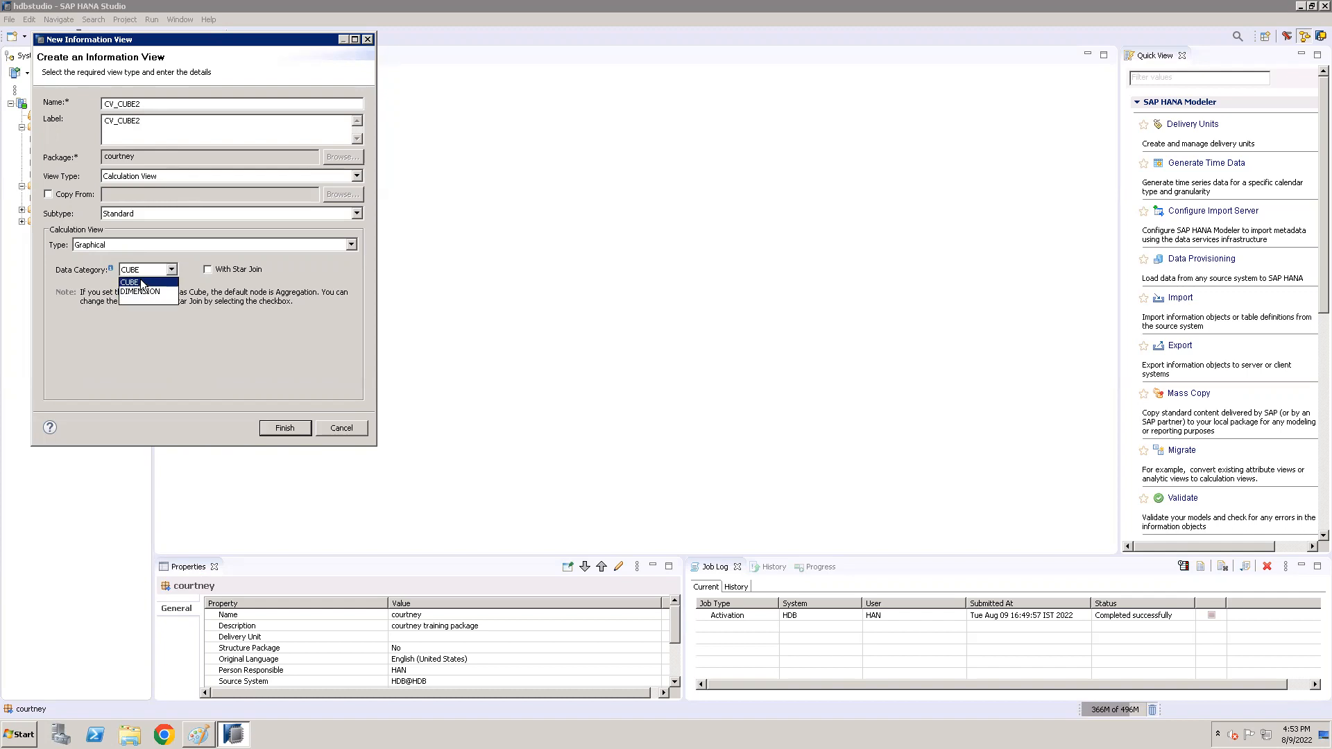
click(143, 283)
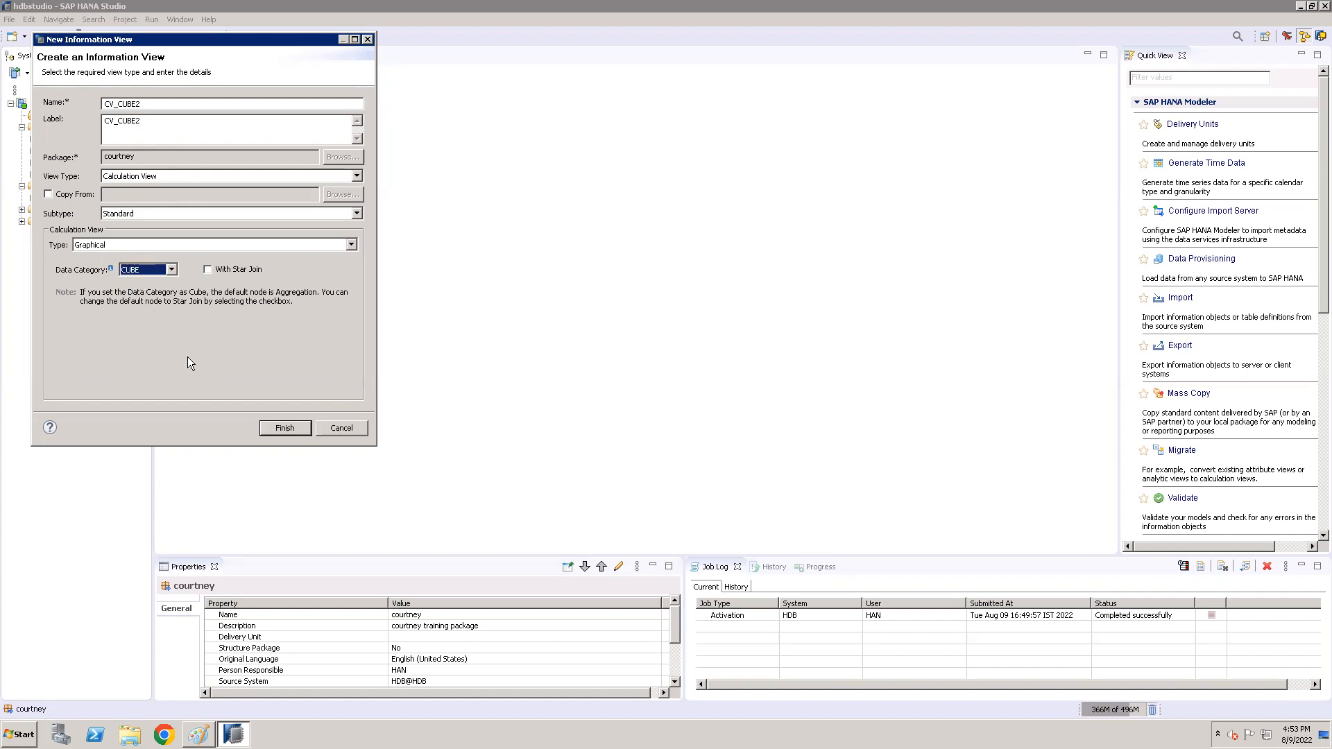
click(283, 424)
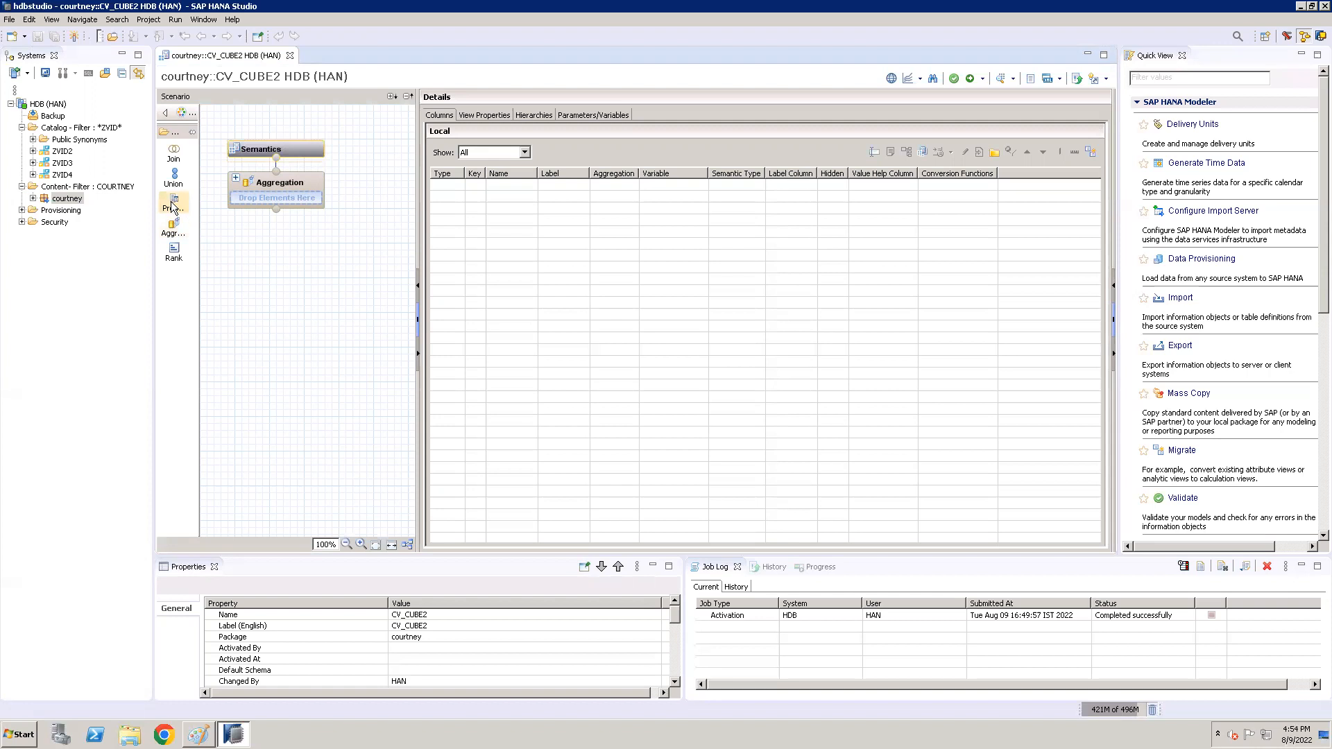
Add two projection nodes below the Aggregation node and widen the scenario area to show both
drag(173, 207, 229, 409)
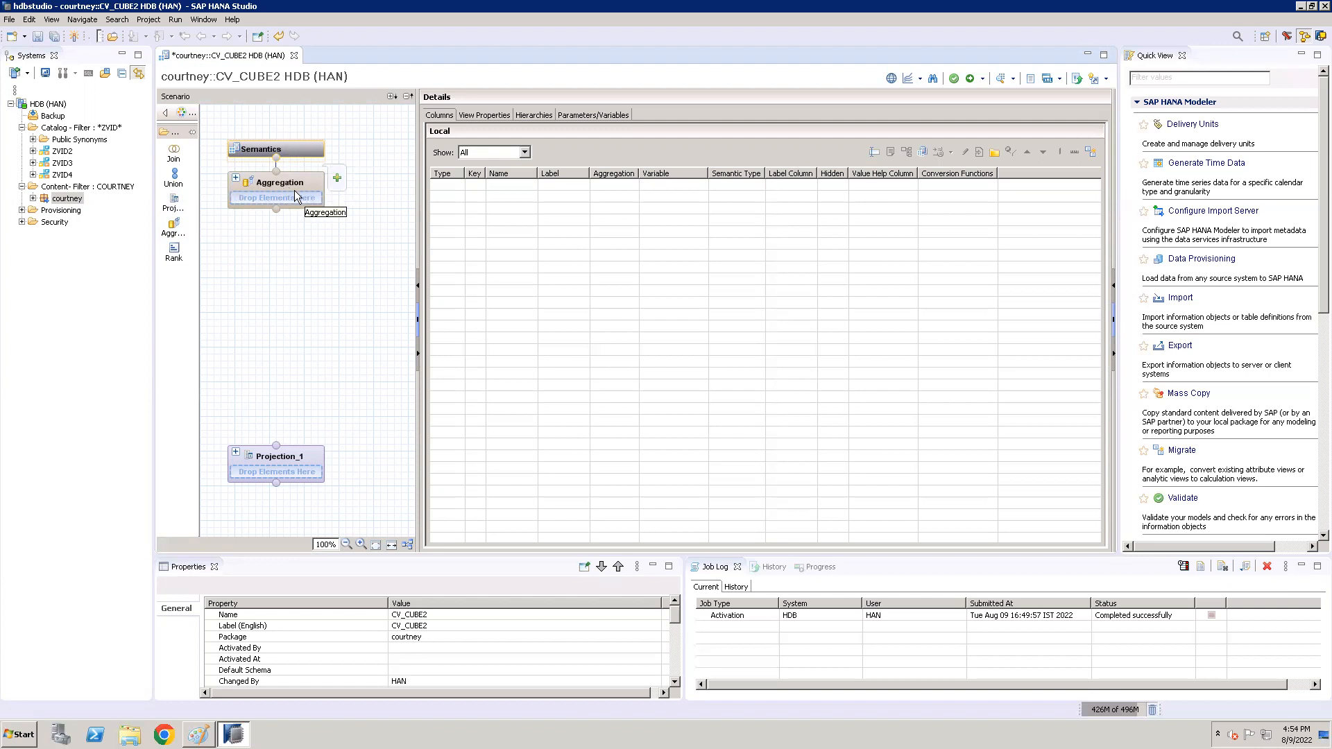
click(178, 201)
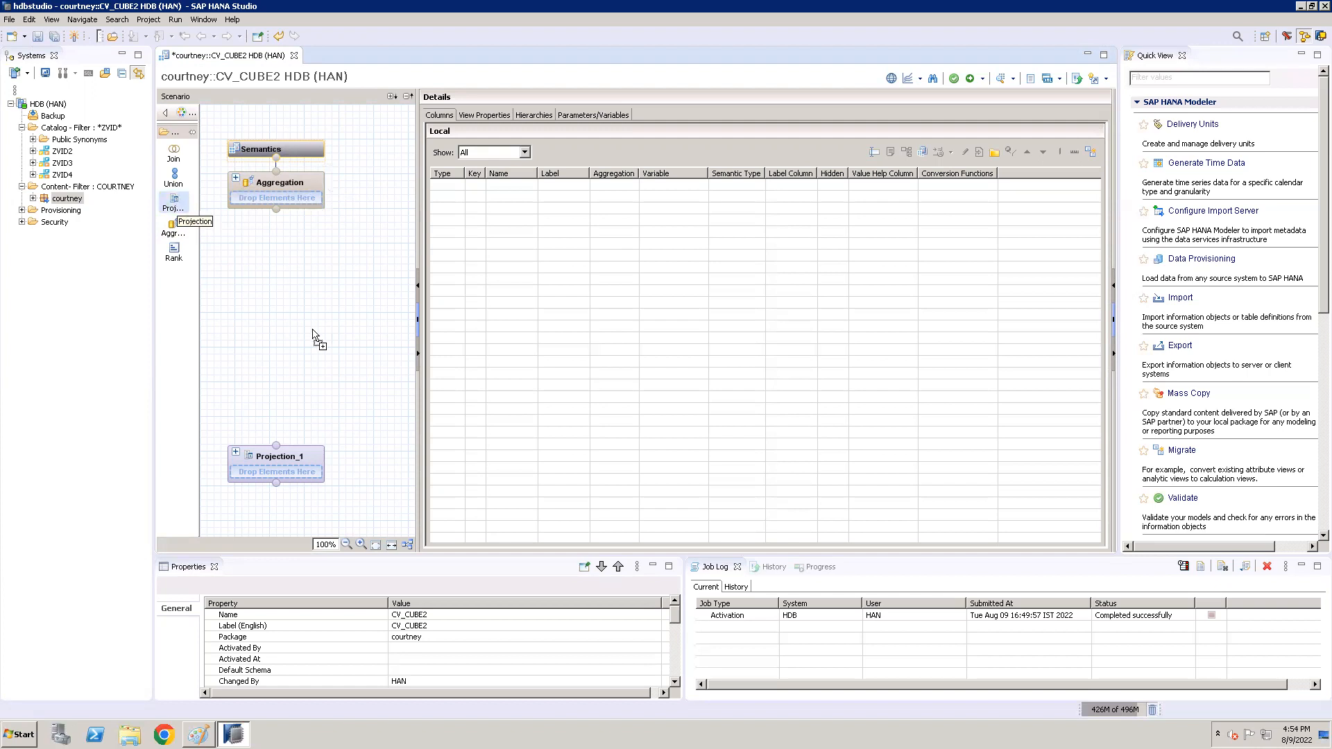
click(369, 429)
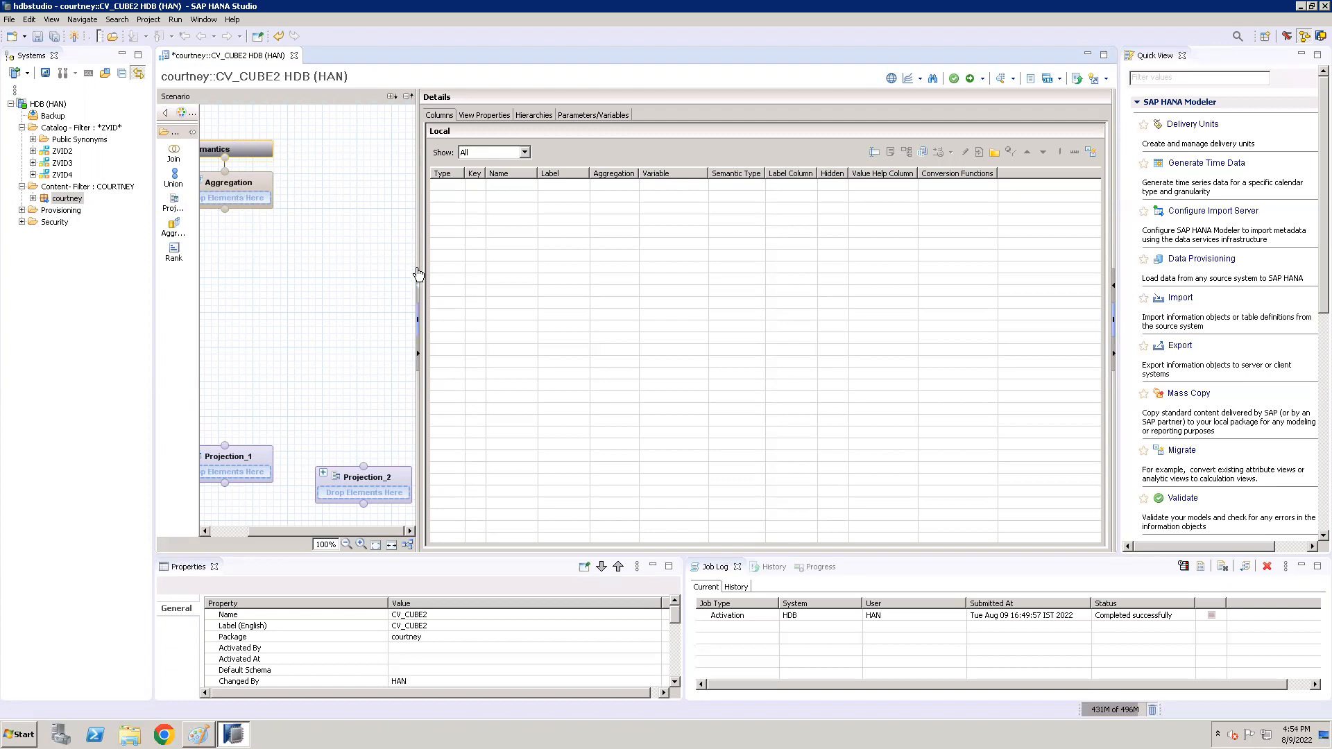
drag(418, 261, 529, 271)
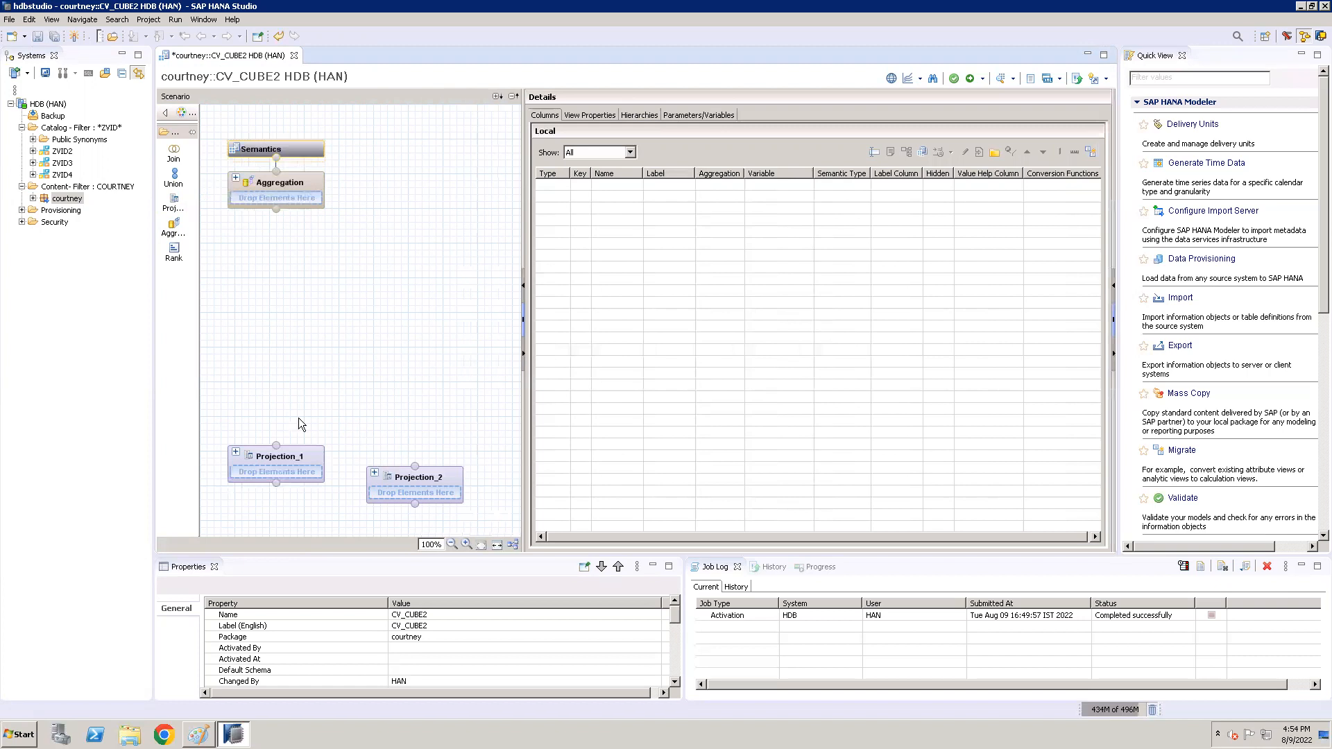
Add the ZVID4 table VBAK to Projection_1 and the ZVID4 table VBAP to Projection_2
mouse_move(279, 457)
click(32, 175)
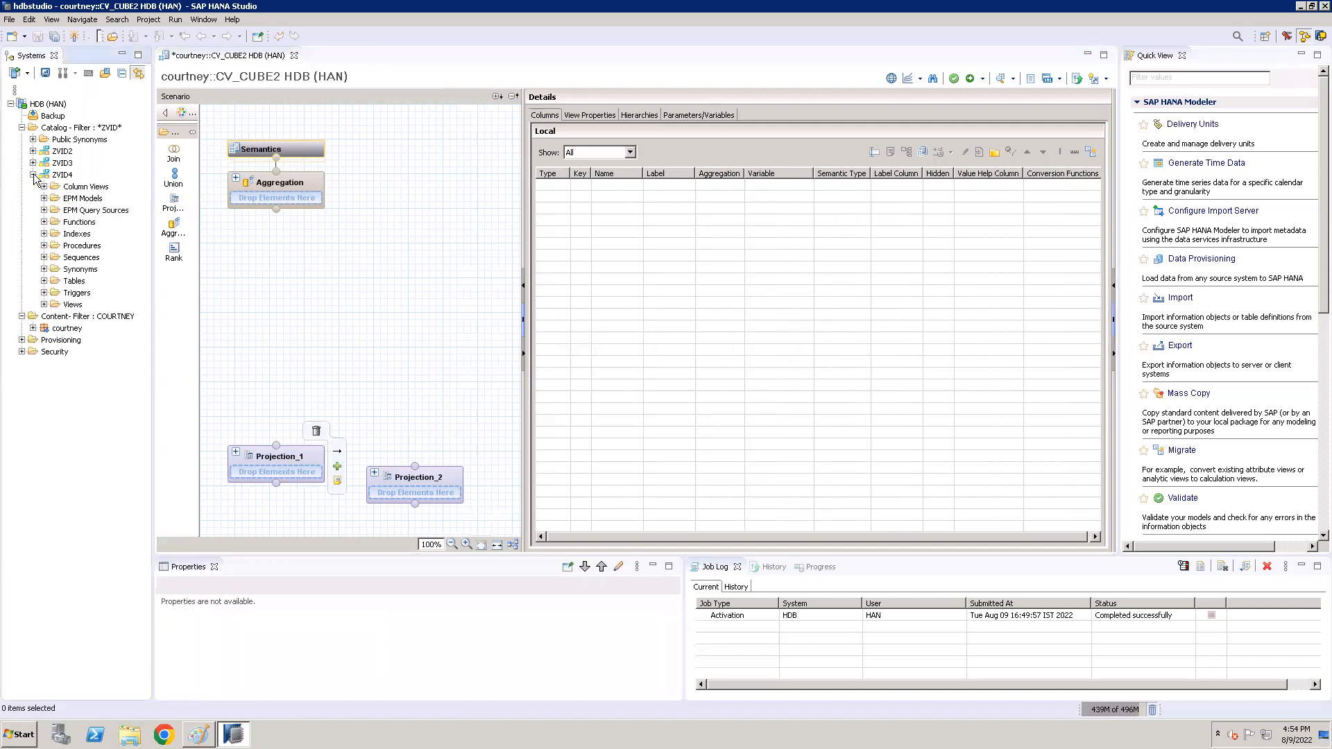
click(44, 281)
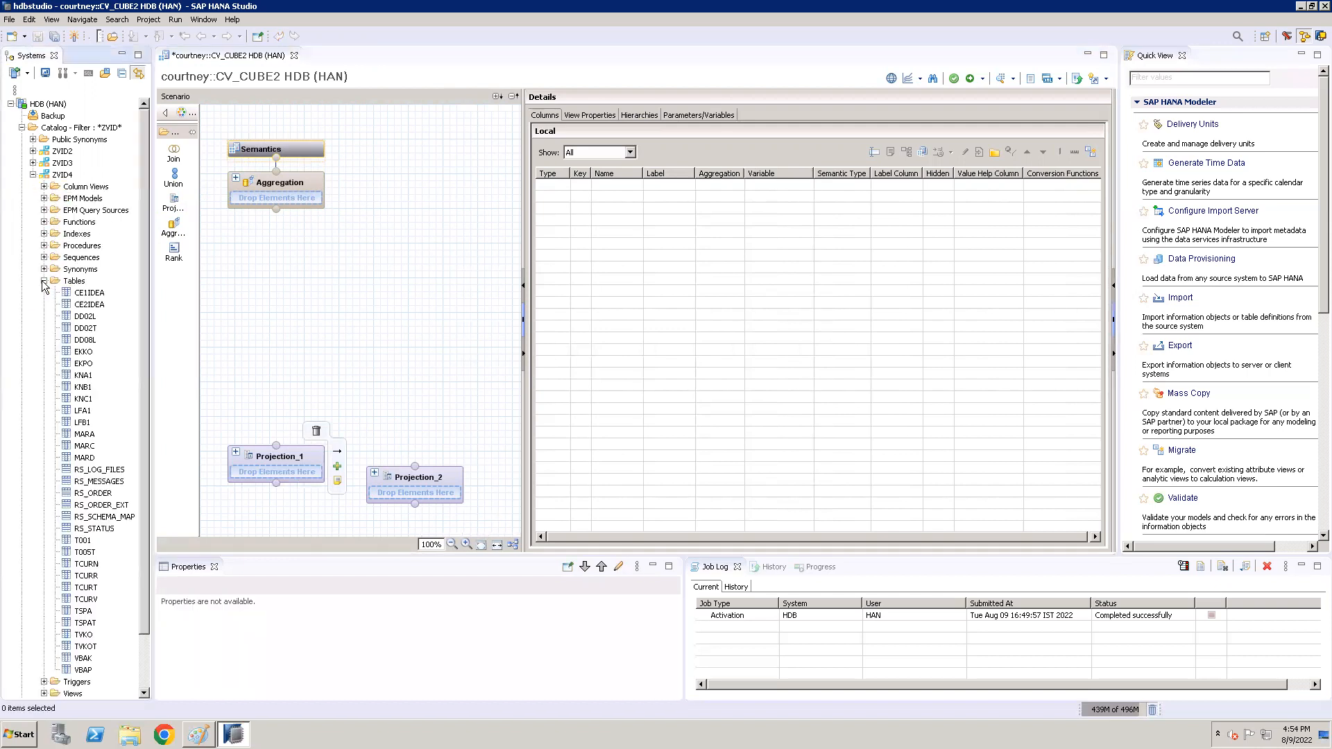
click(83, 659)
drag(87, 663, 326, 422)
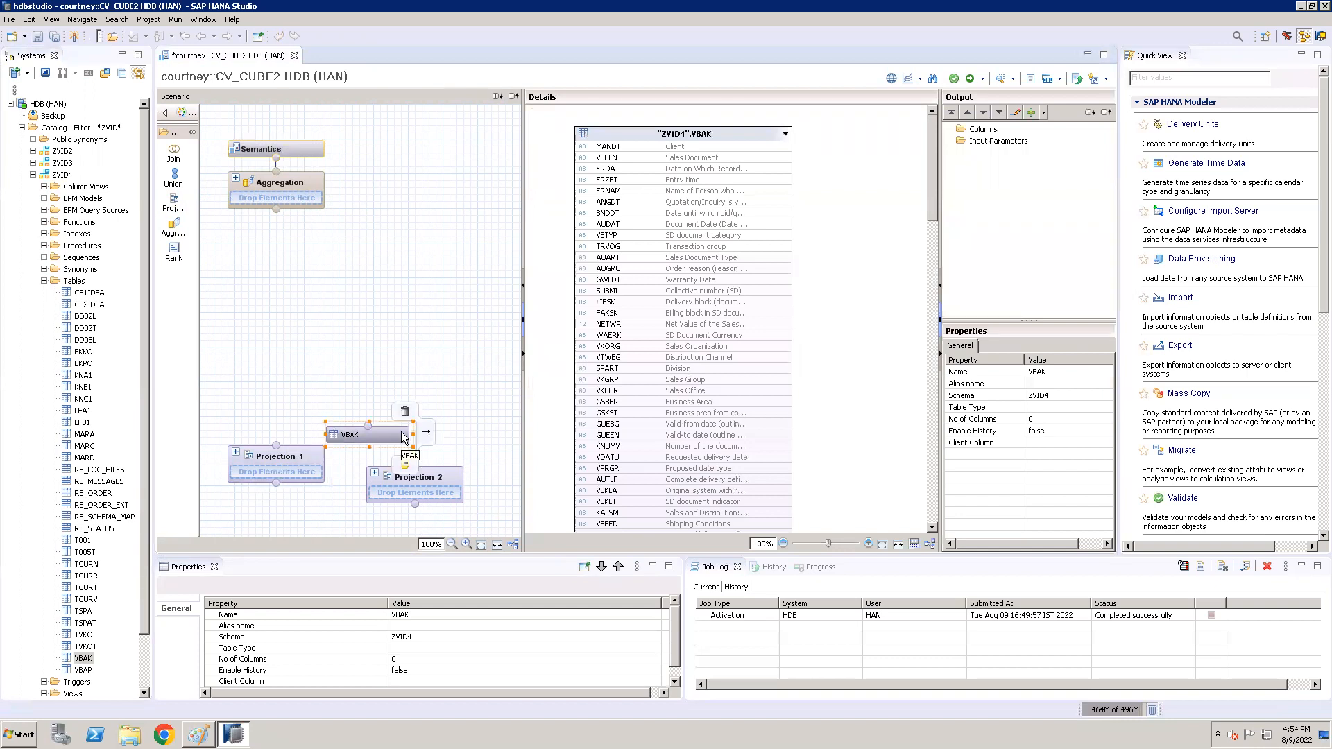
drag(384, 433, 294, 469)
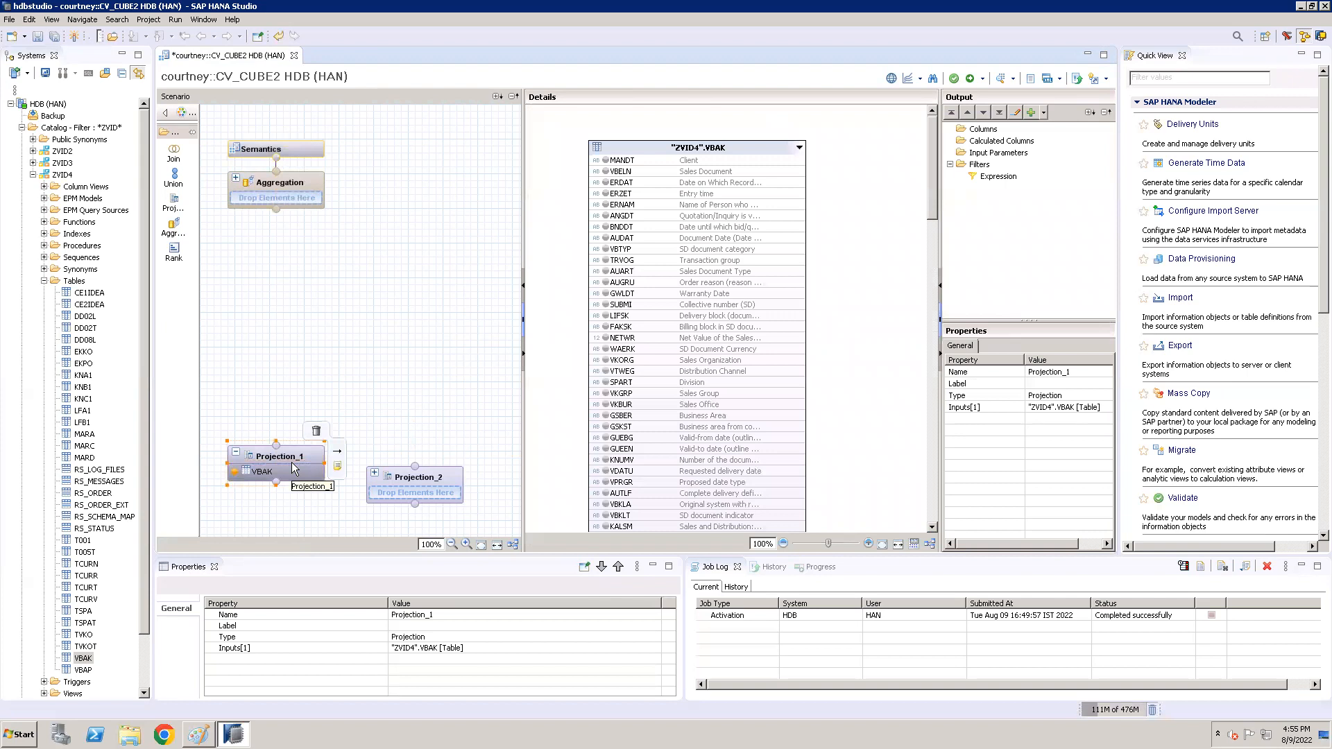
click(83, 670)
drag(86, 675, 407, 492)
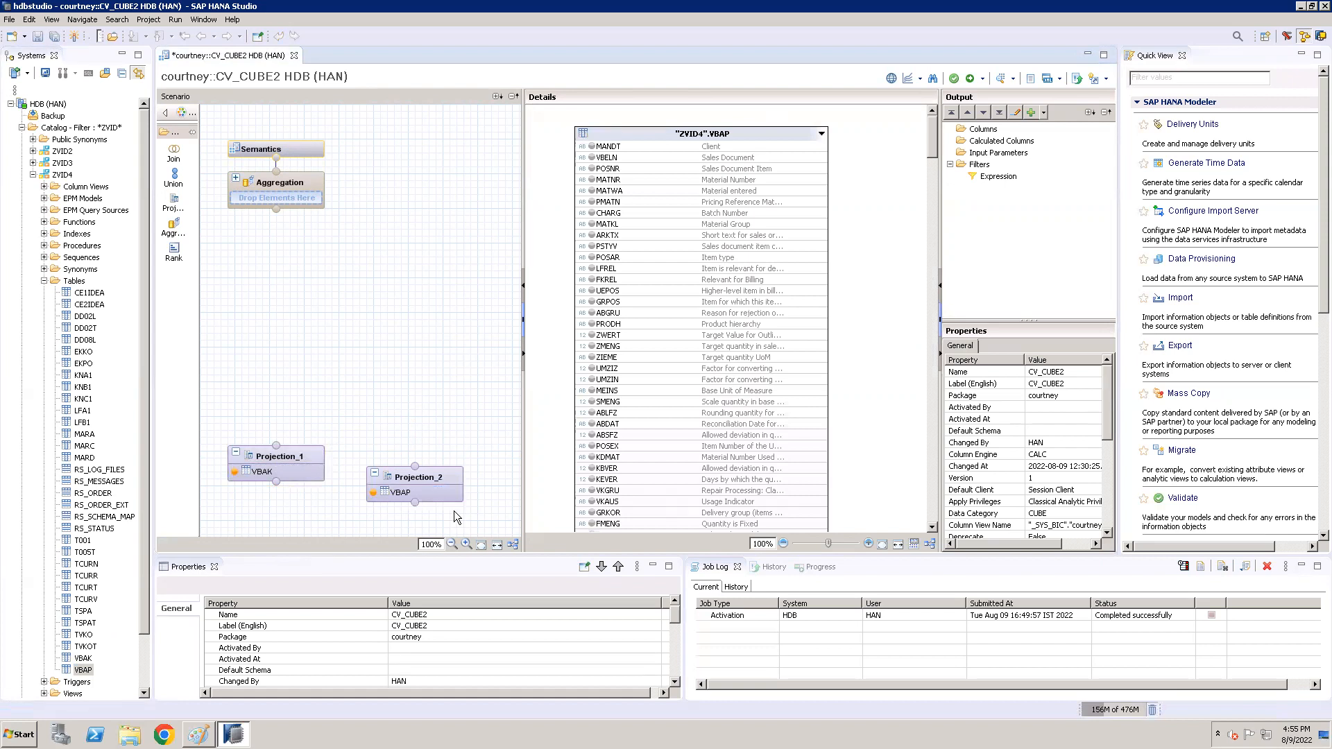
Add the VBAK columns VBELN, ERDAT, ERZET, VBTYP, NETWR, WAERK and VKORG to the output of Projection_1
click(275, 472)
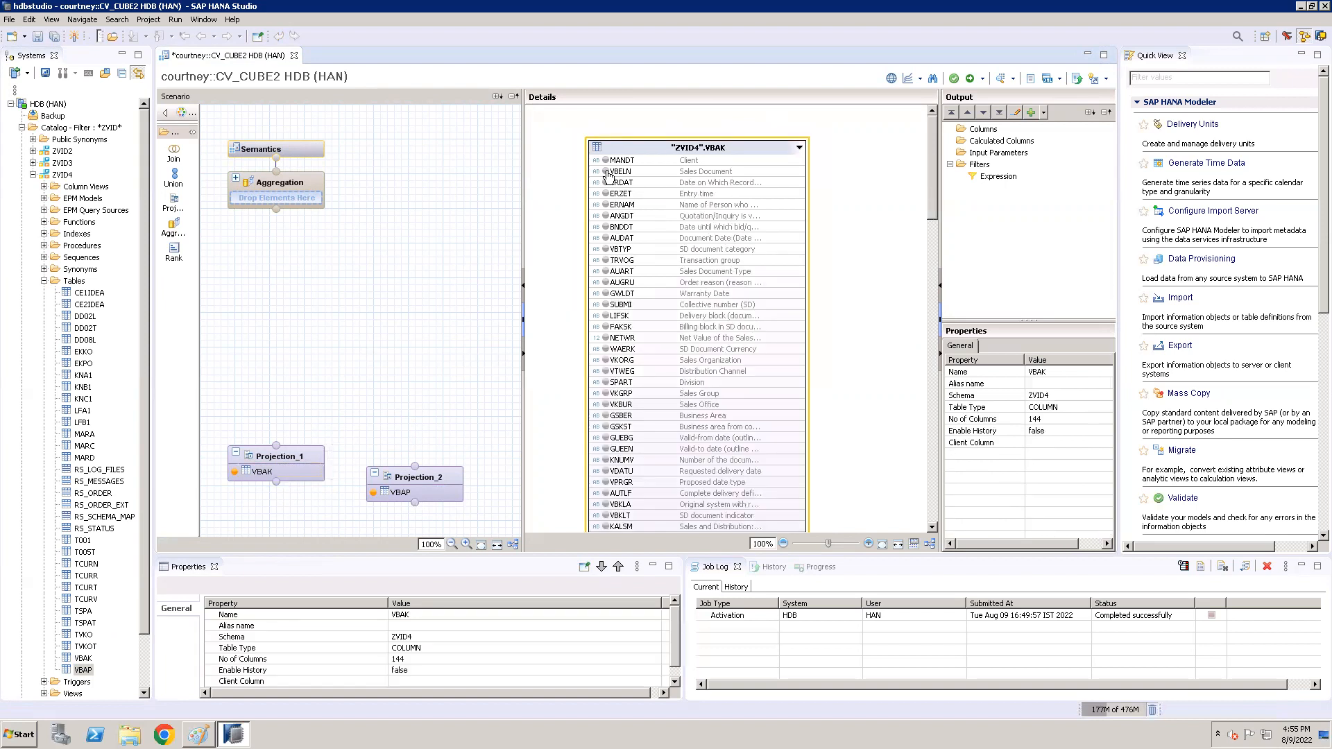
mouse_move(609, 175)
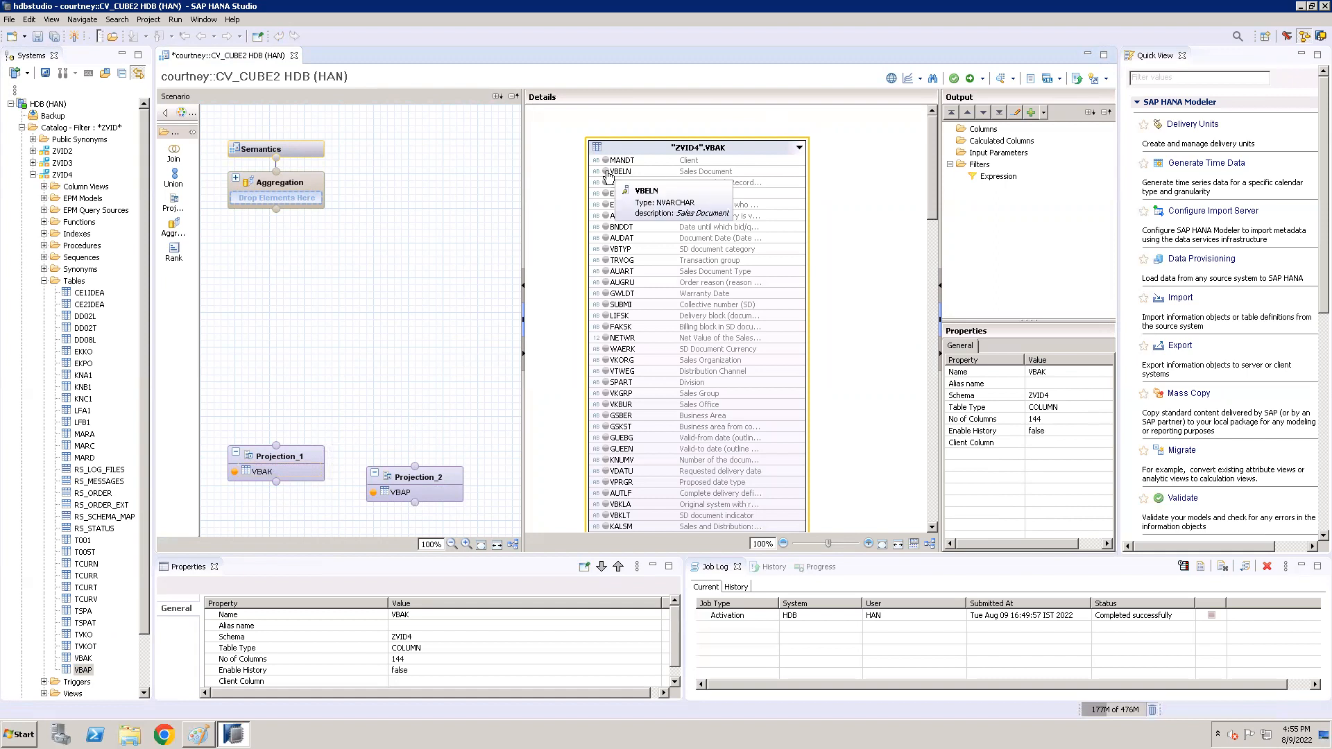
click(608, 176)
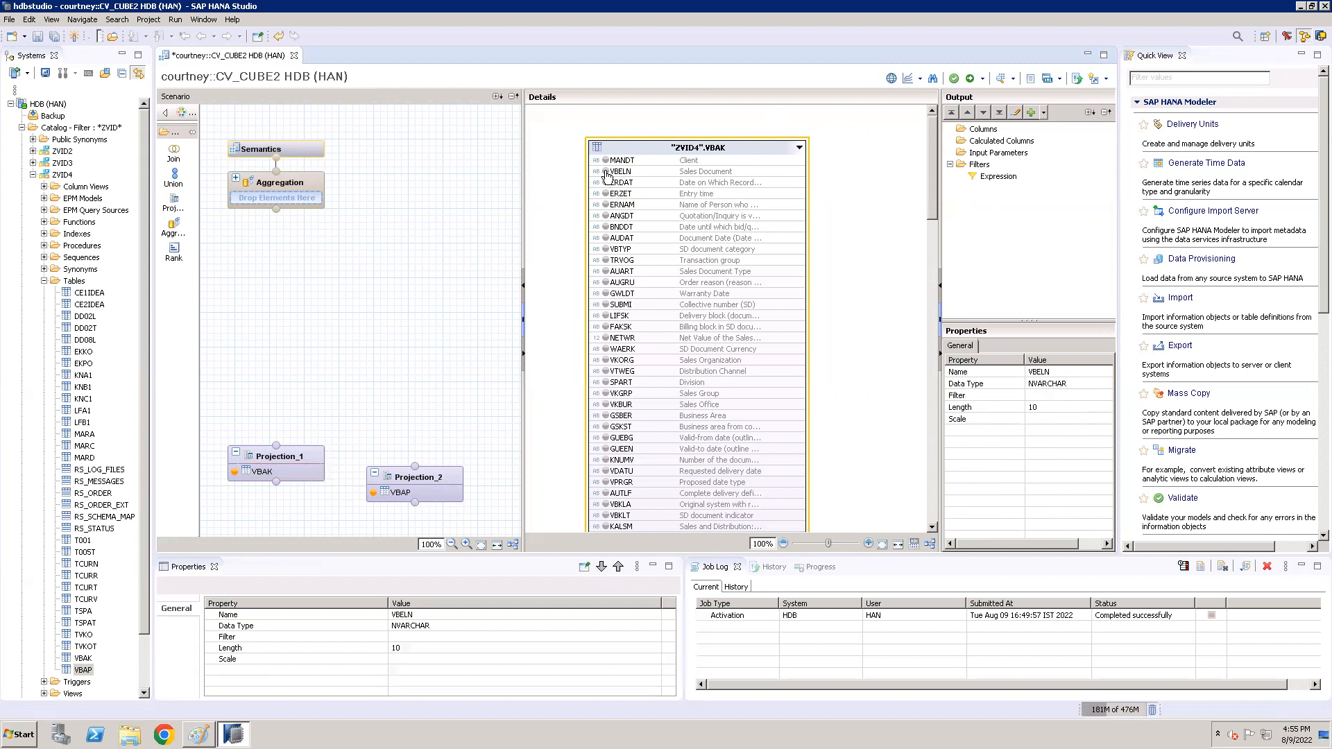
double_click(606, 173)
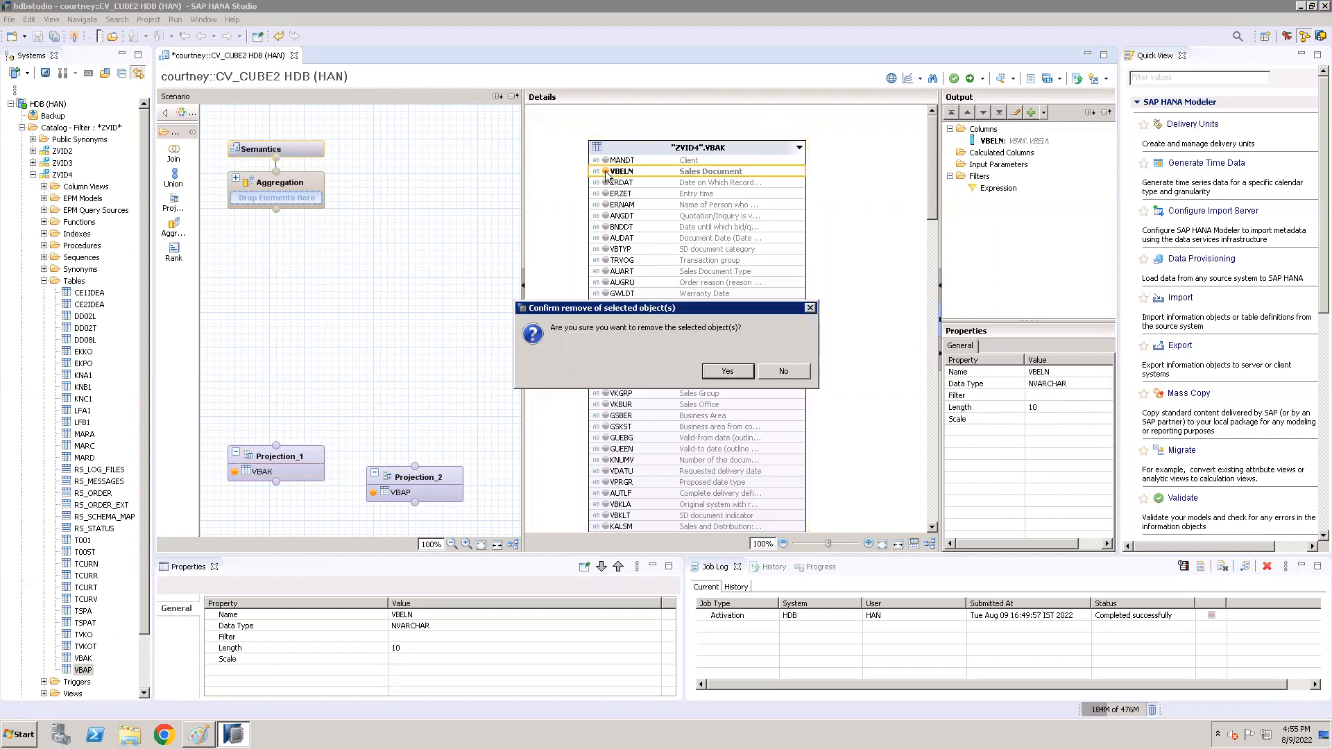
click(783, 372)
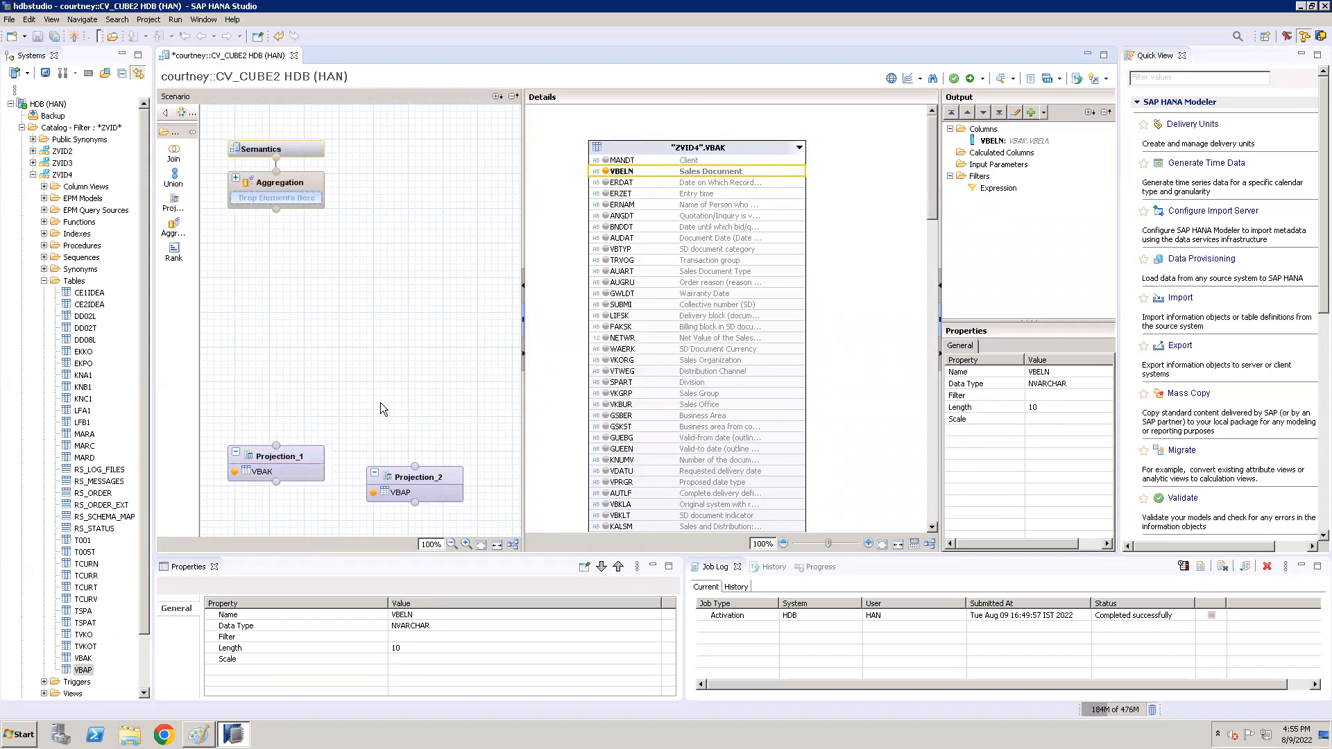
click(605, 184)
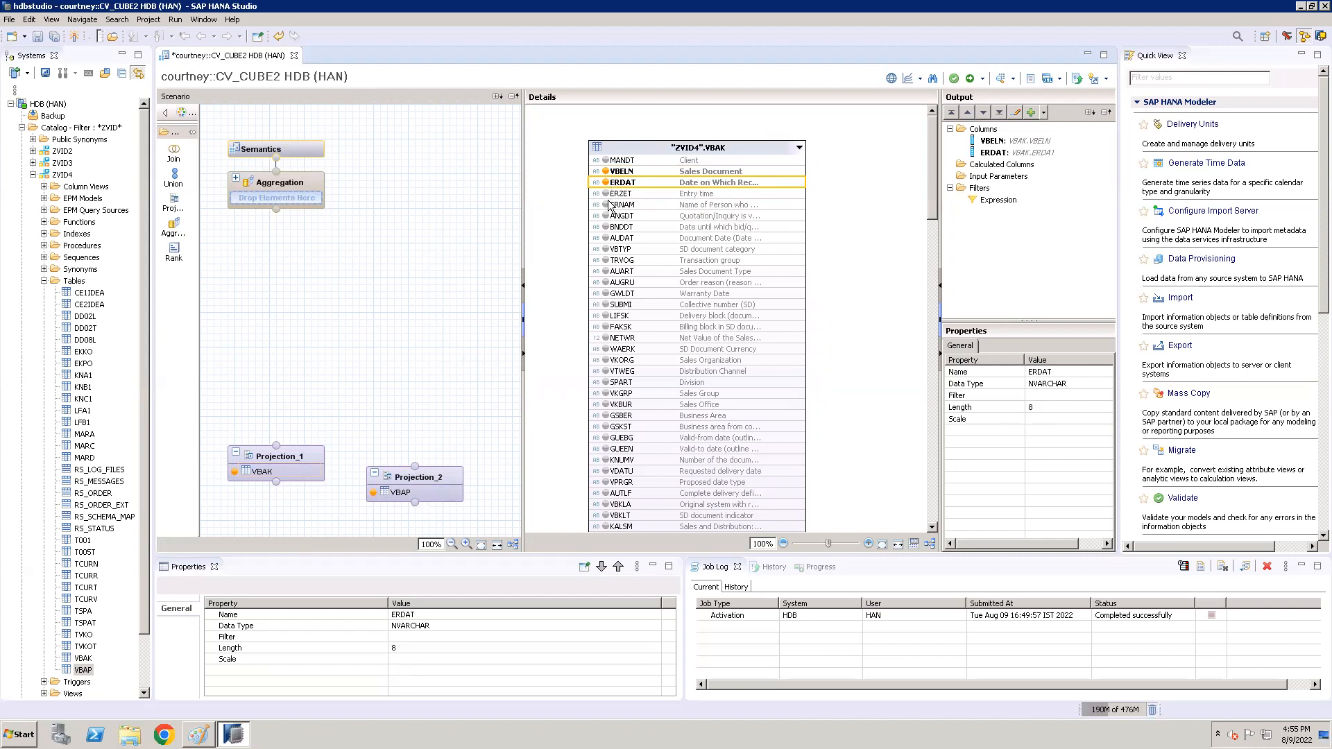
click(605, 195)
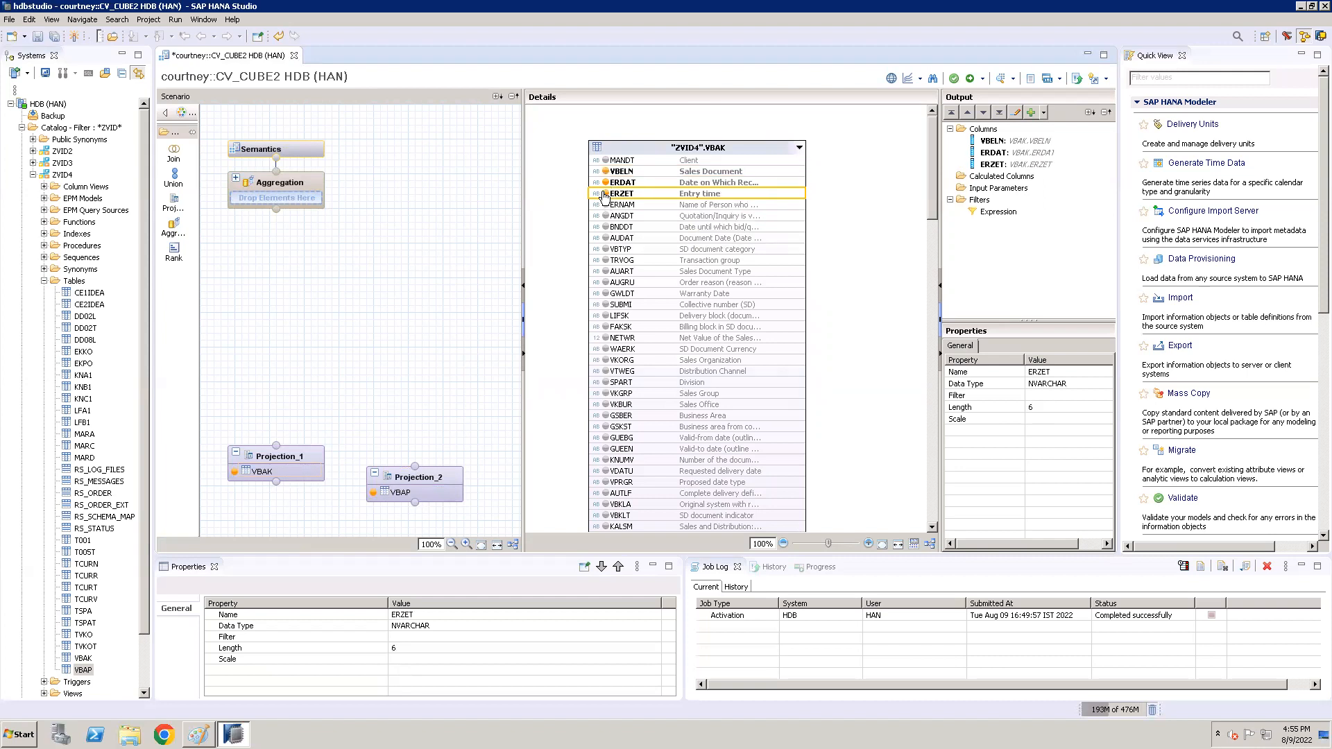
click(602, 206)
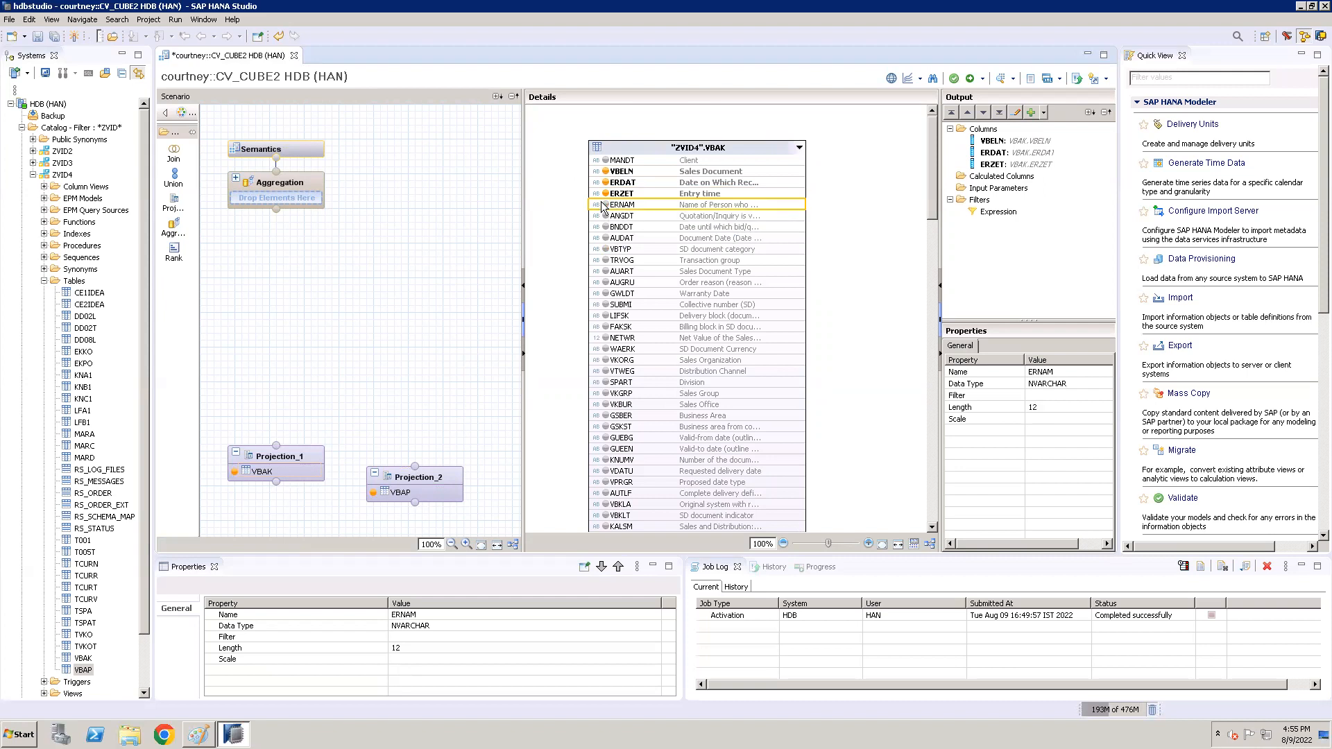
click(604, 250)
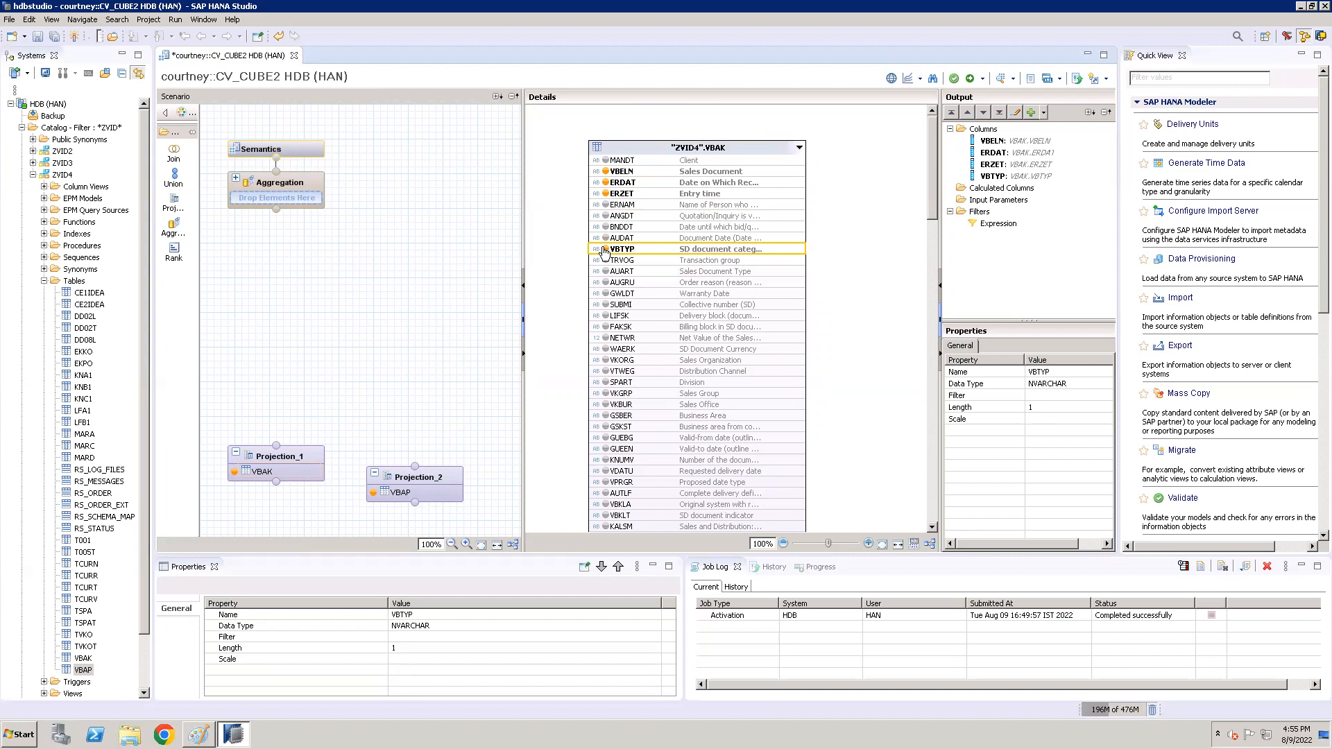
click(608, 339)
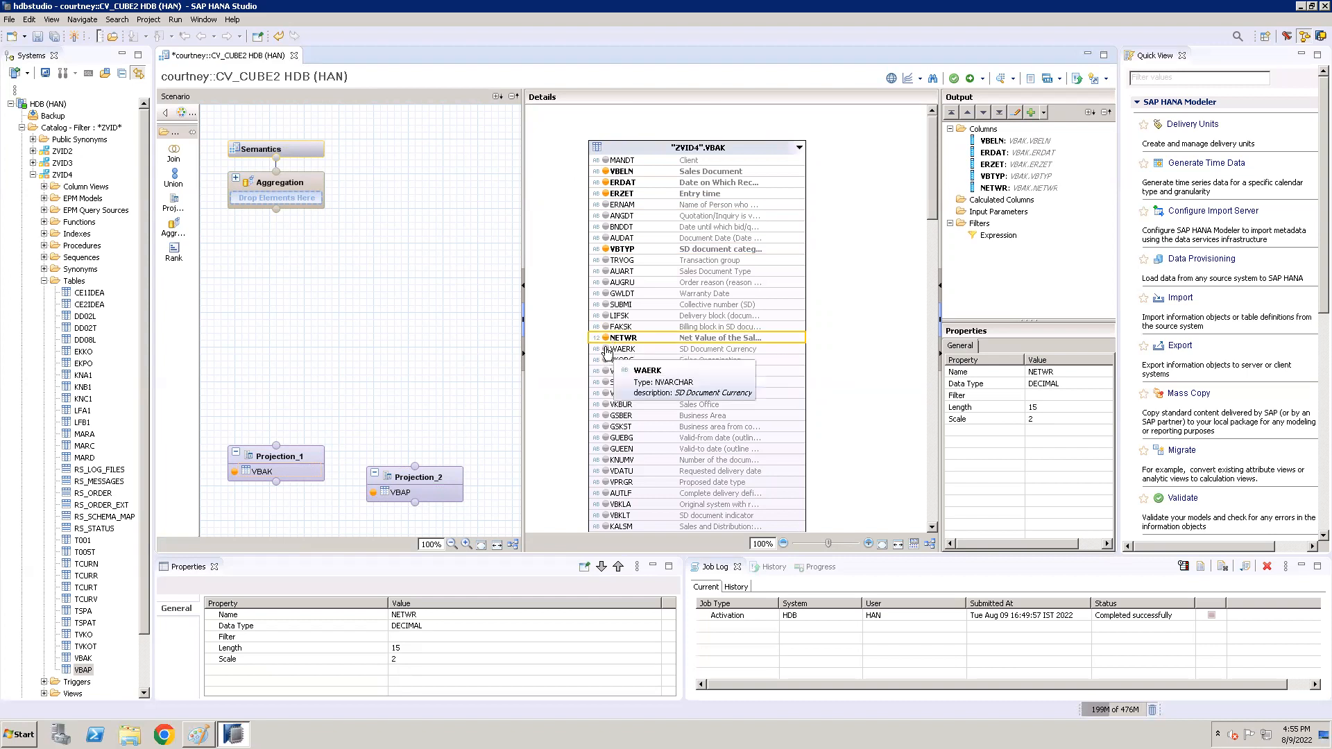
click(608, 350)
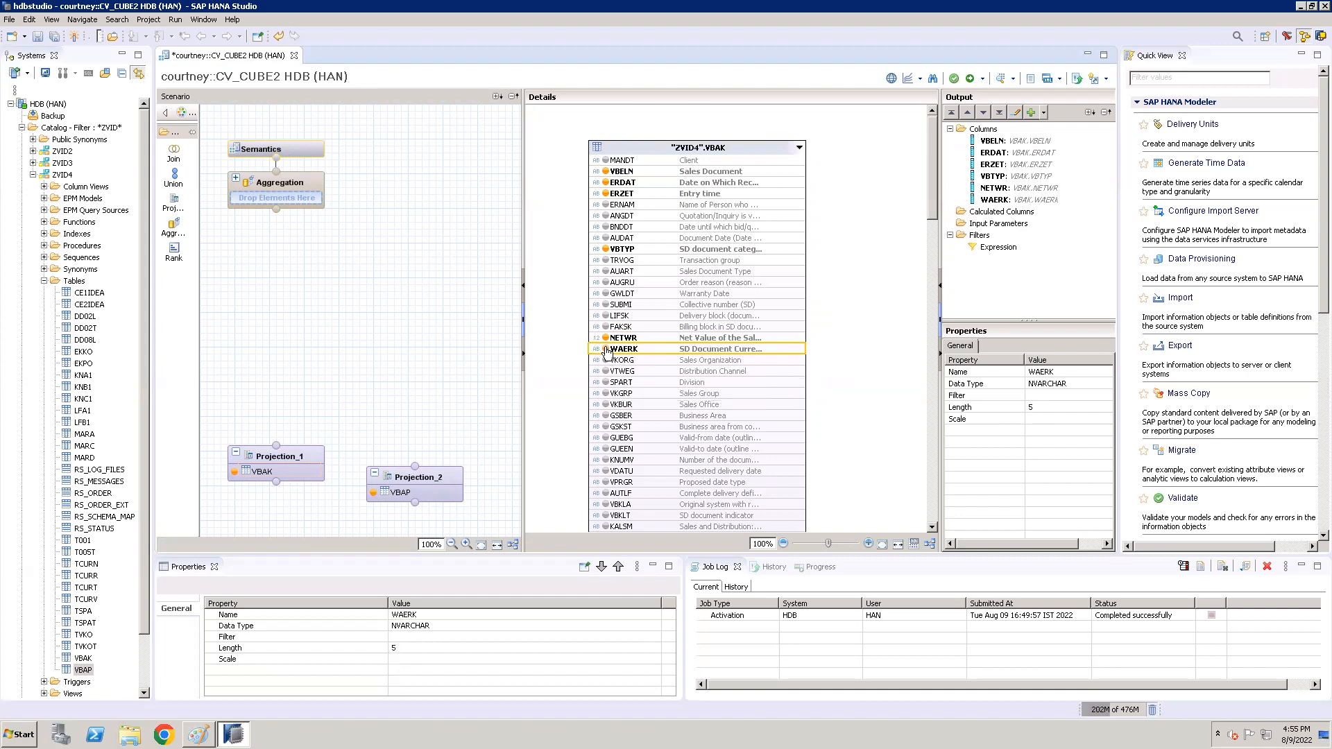
click(606, 362)
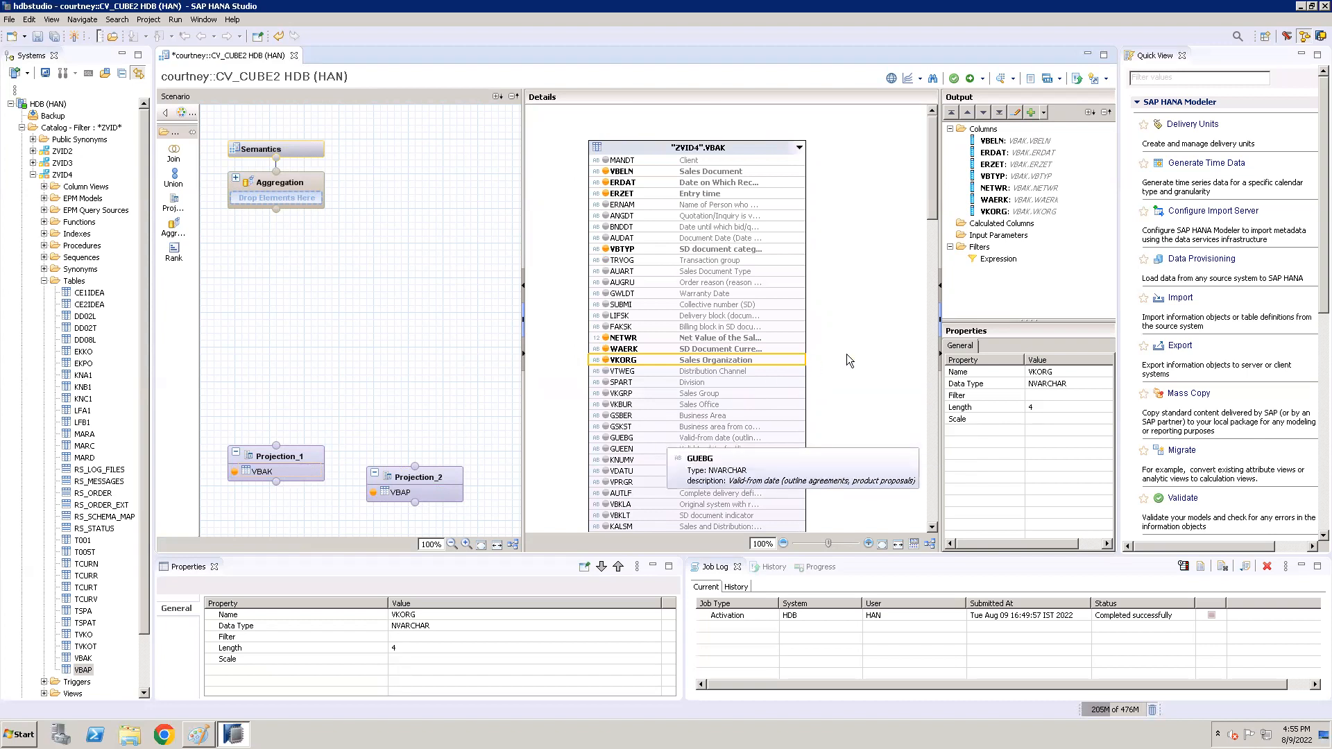
click(932, 528)
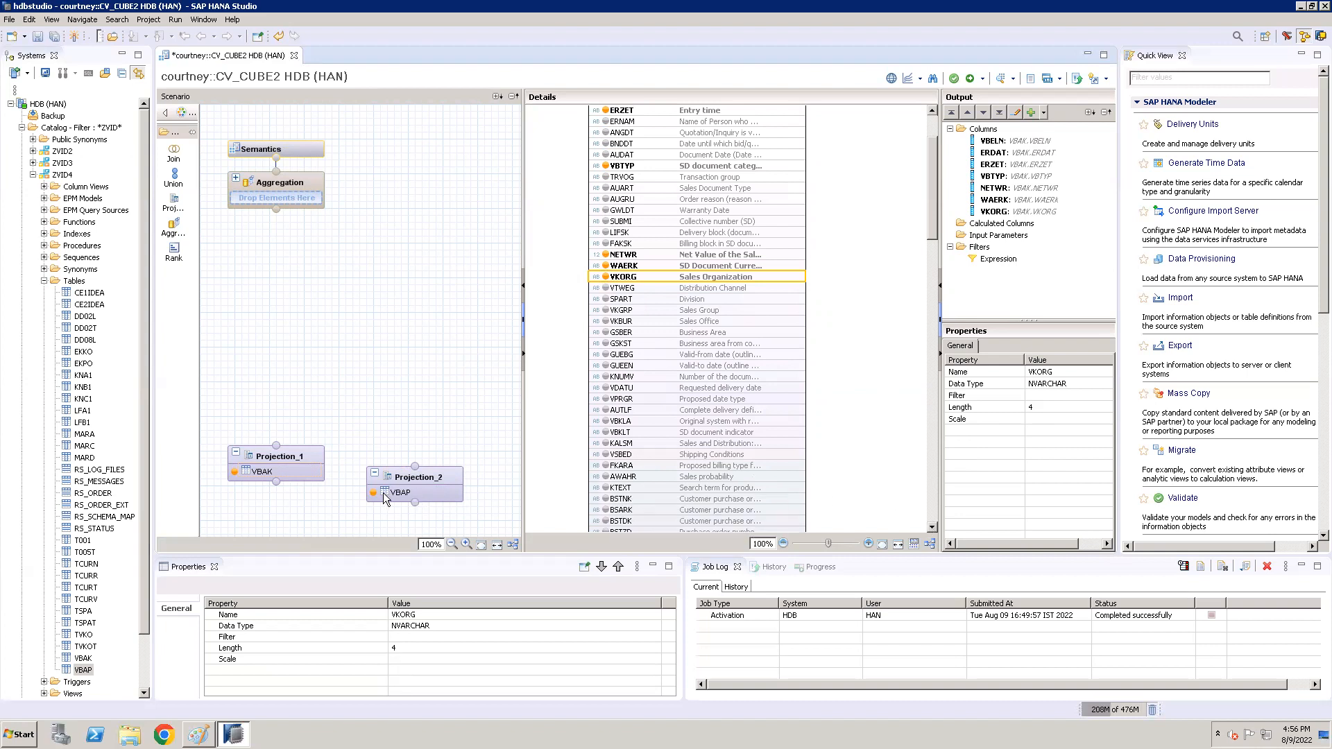
Add the VBAP columns POSNR, MATNR, VBELN, MATKL and PSTYV to the output of Projection_2
click(411, 487)
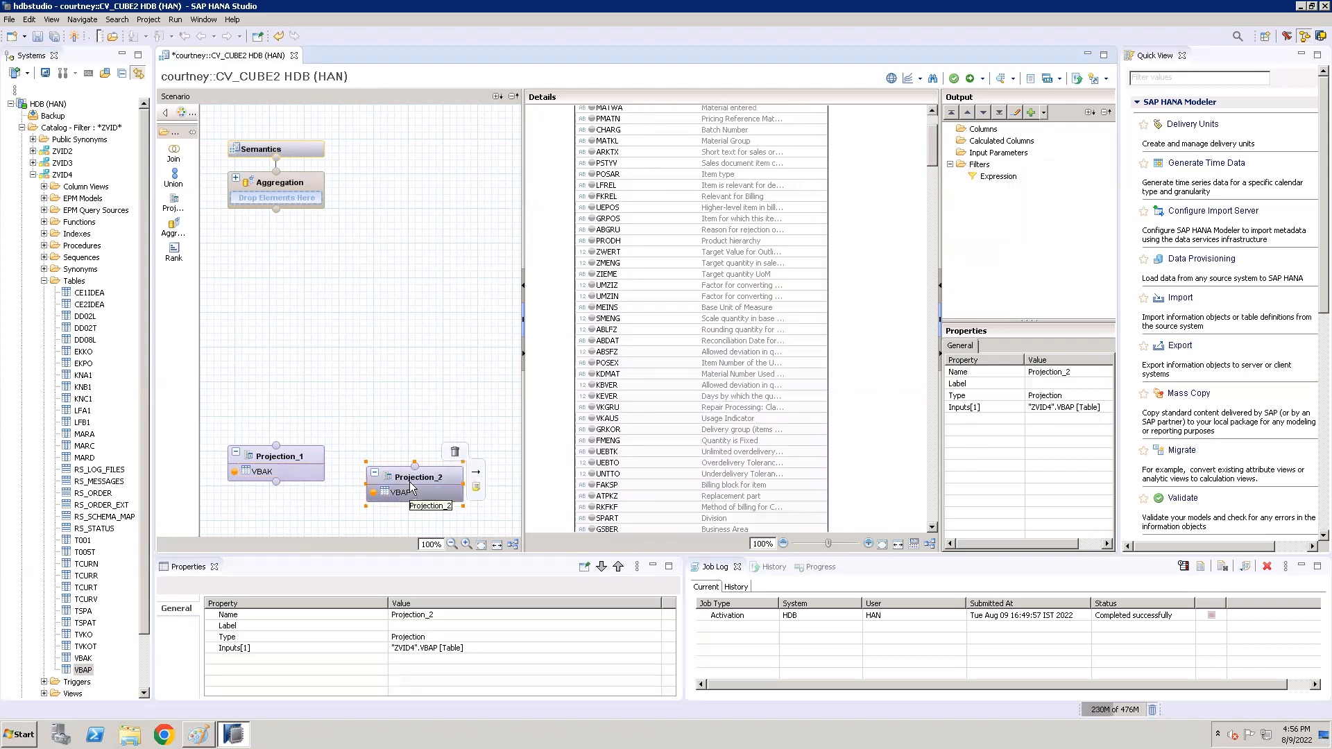
click(933, 112)
click(933, 111)
click(934, 111)
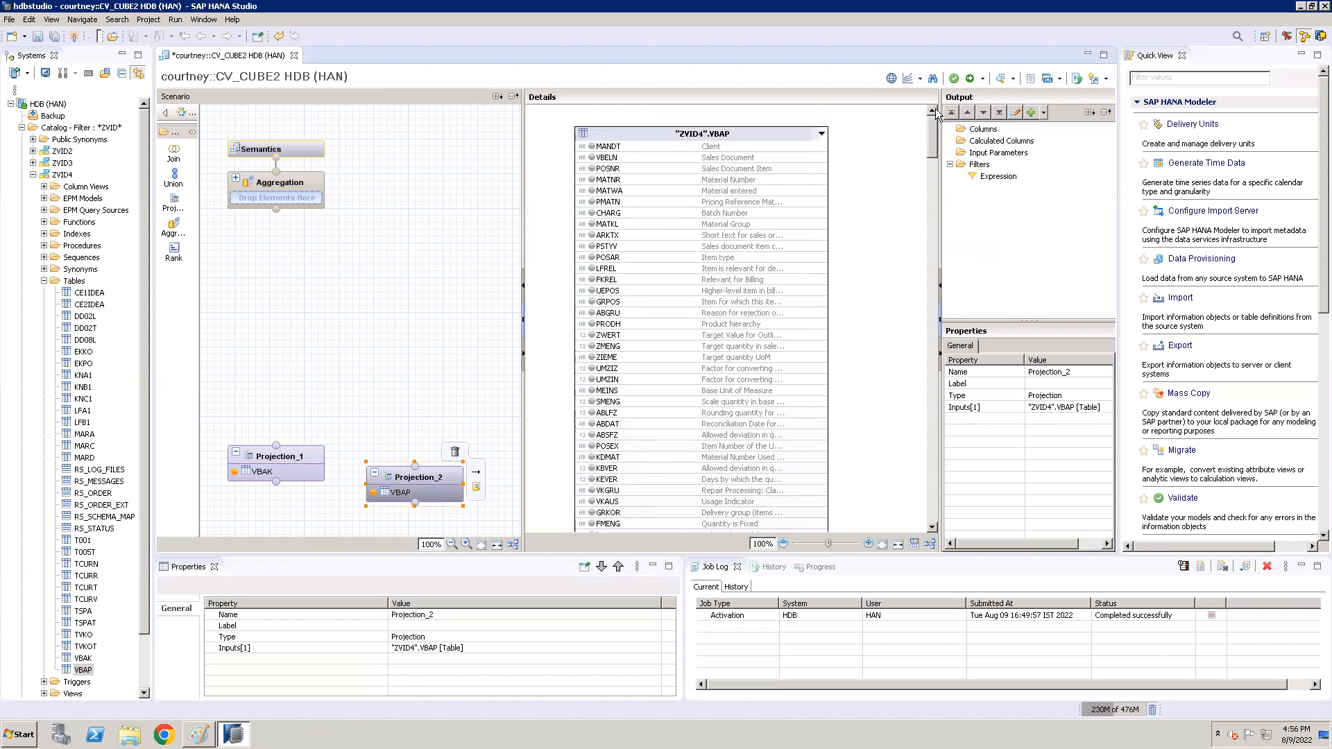
click(592, 169)
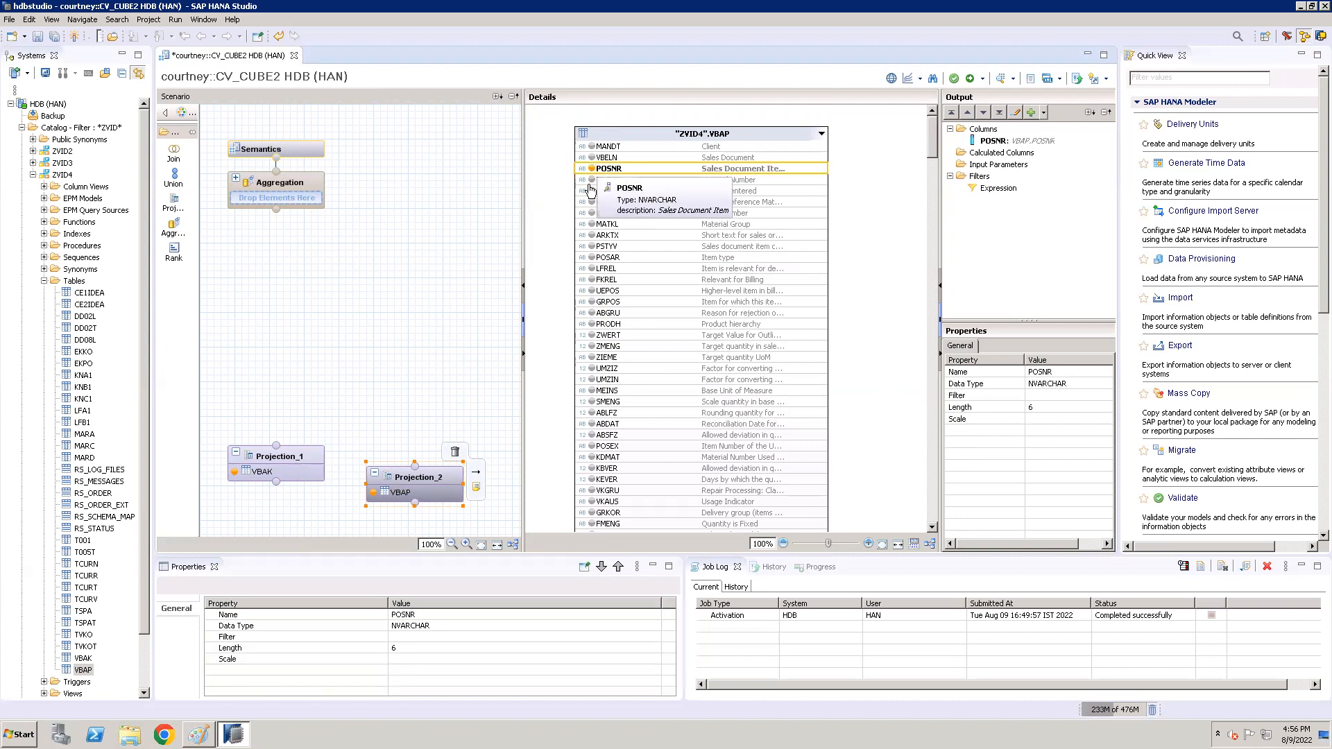
click(592, 180)
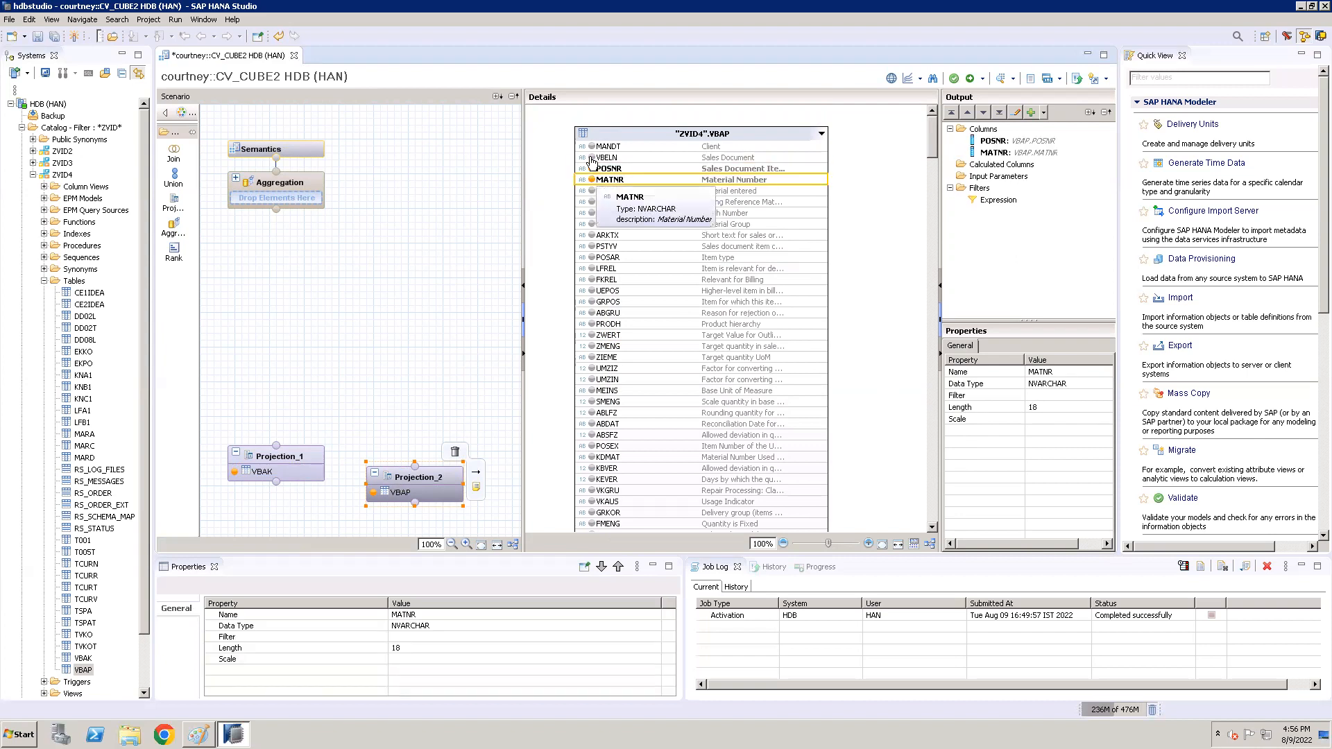
click(592, 158)
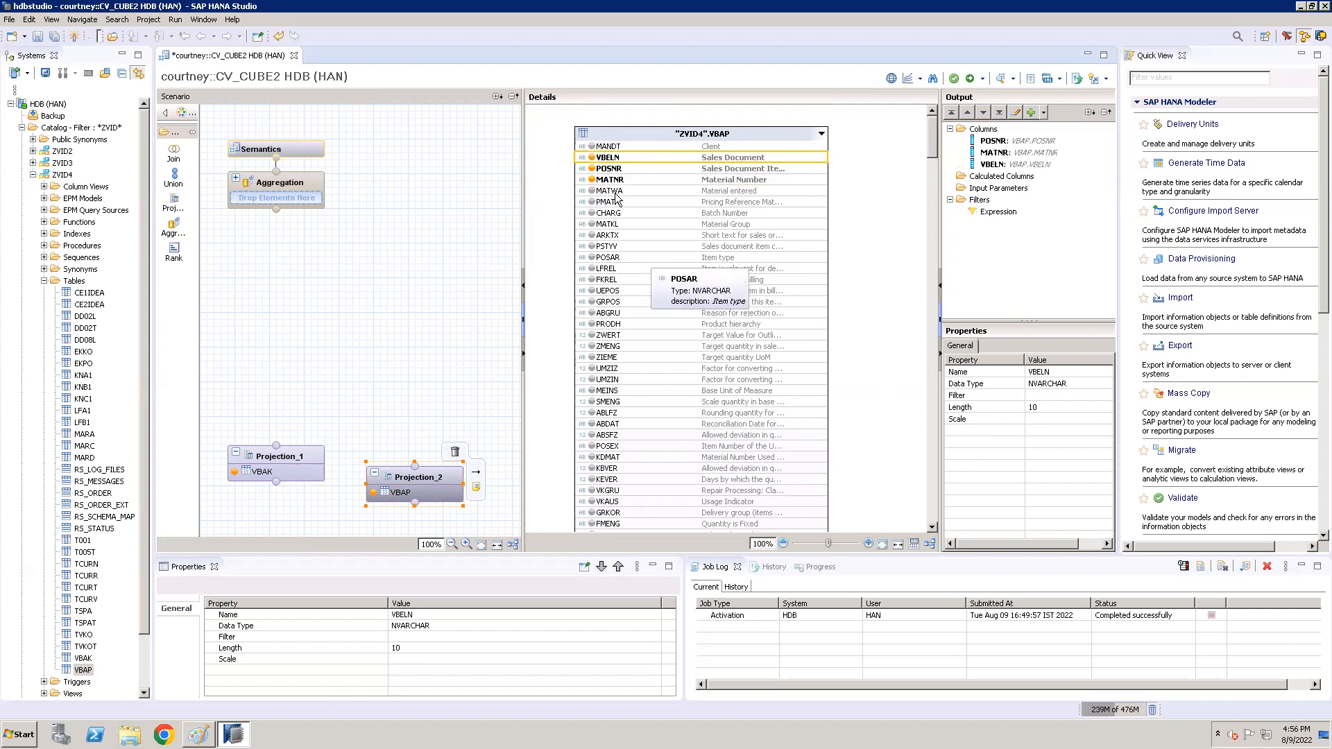
click(591, 225)
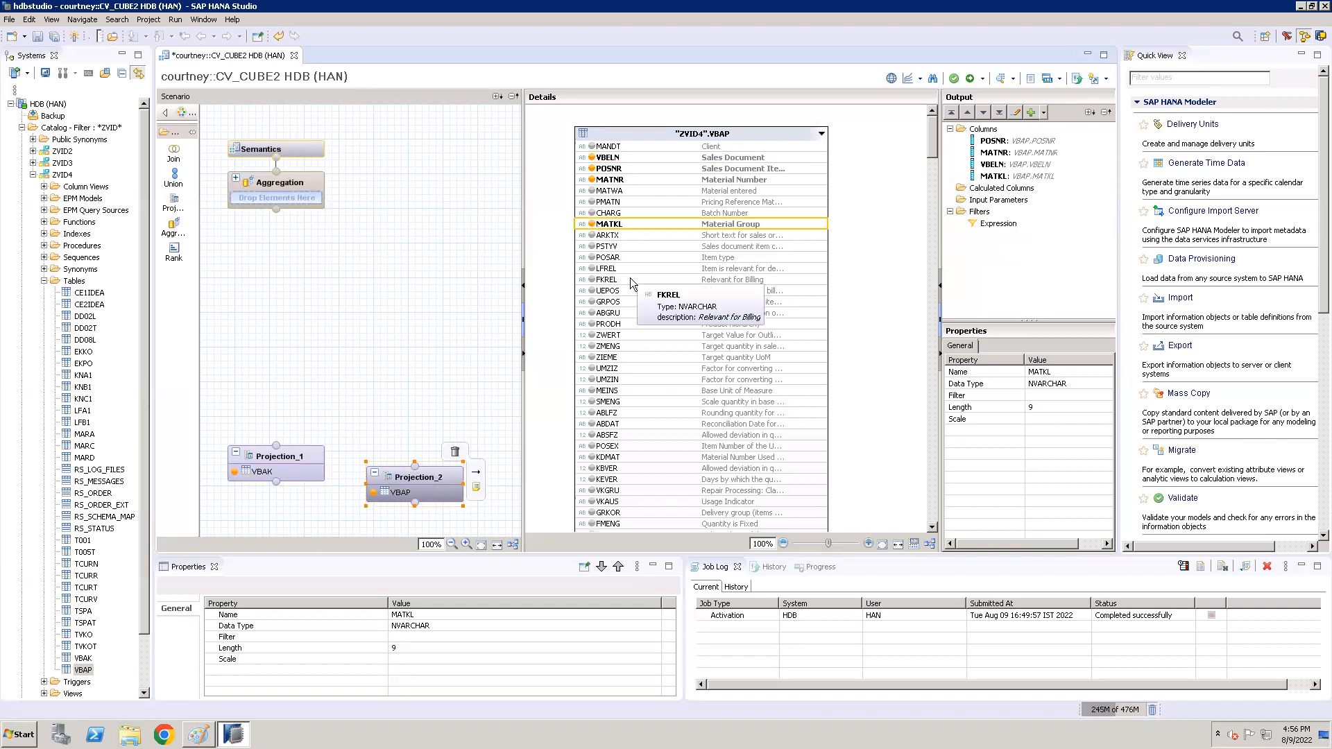
click(592, 247)
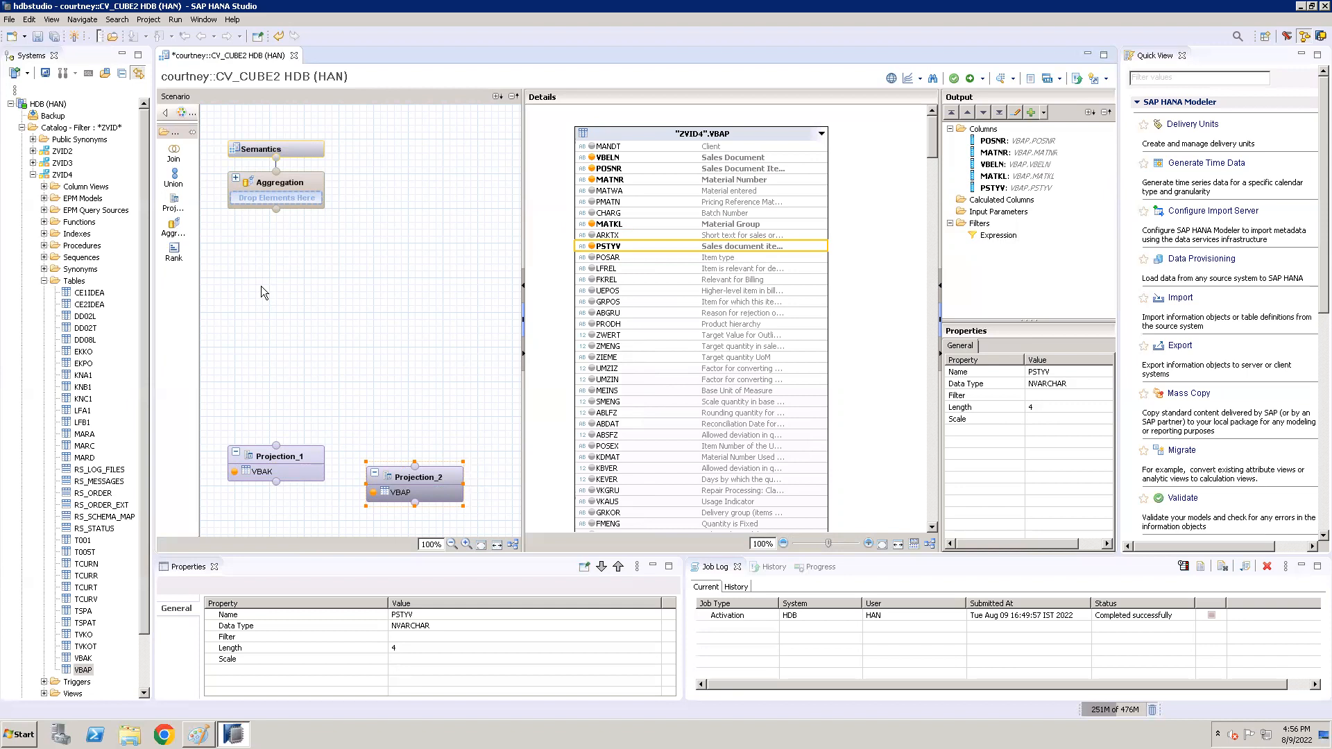
Add a join node above the two projections and connect Projection_1 and Projection_2 to it as inputs
click(174, 160)
click(332, 353)
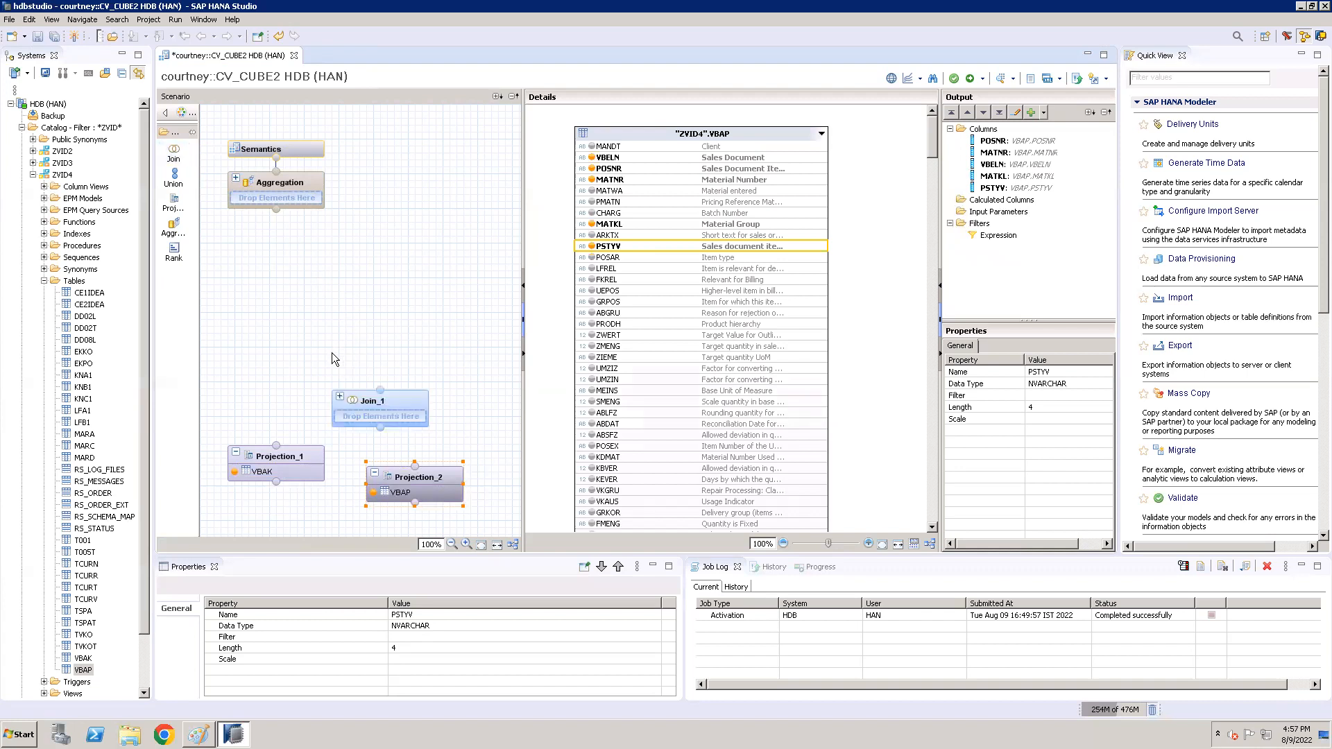
mouse_move(277, 448)
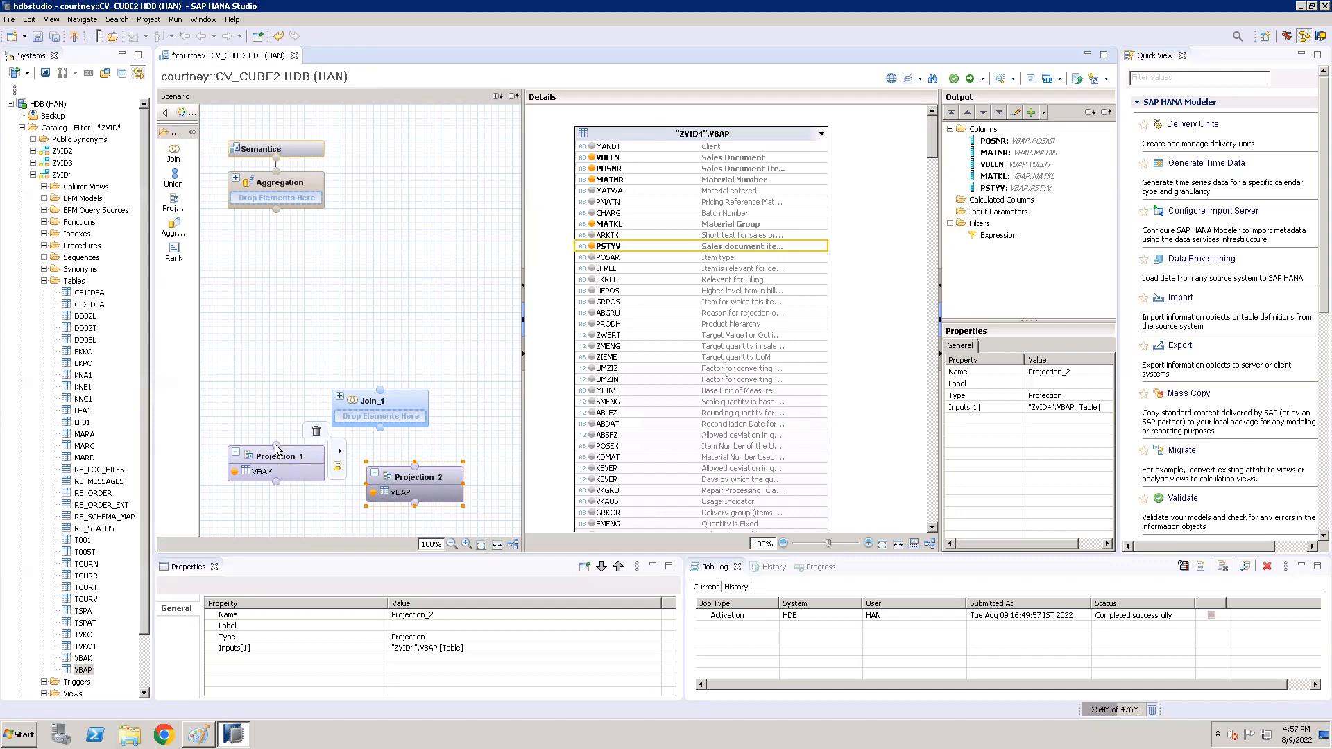
click(301, 457)
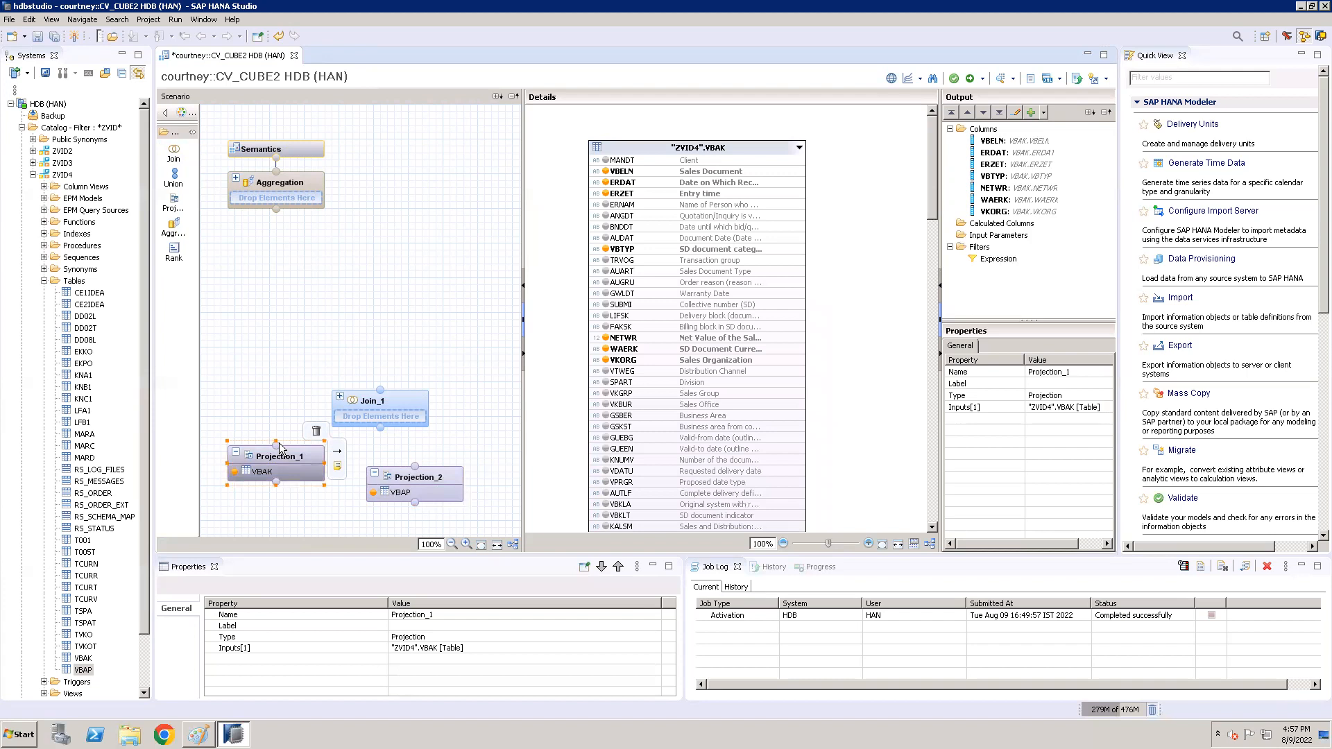
drag(277, 447, 381, 432)
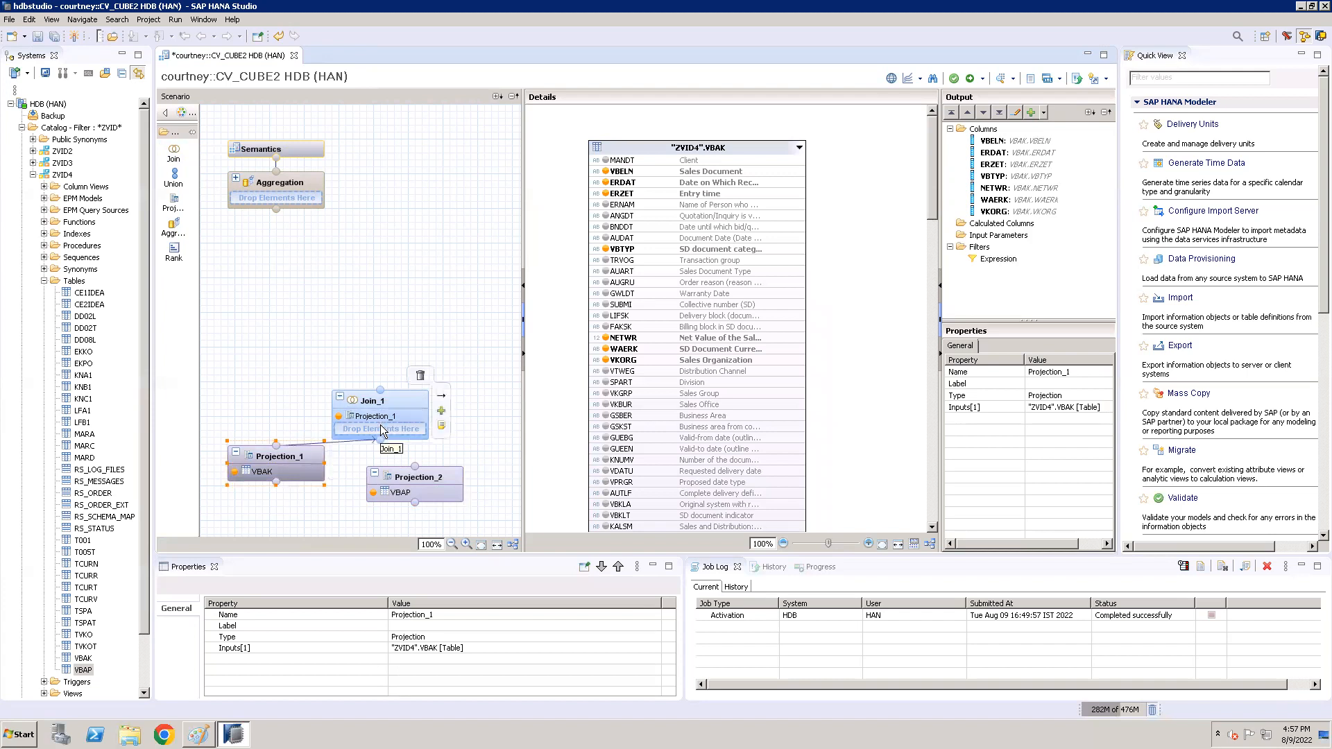
click(428, 480)
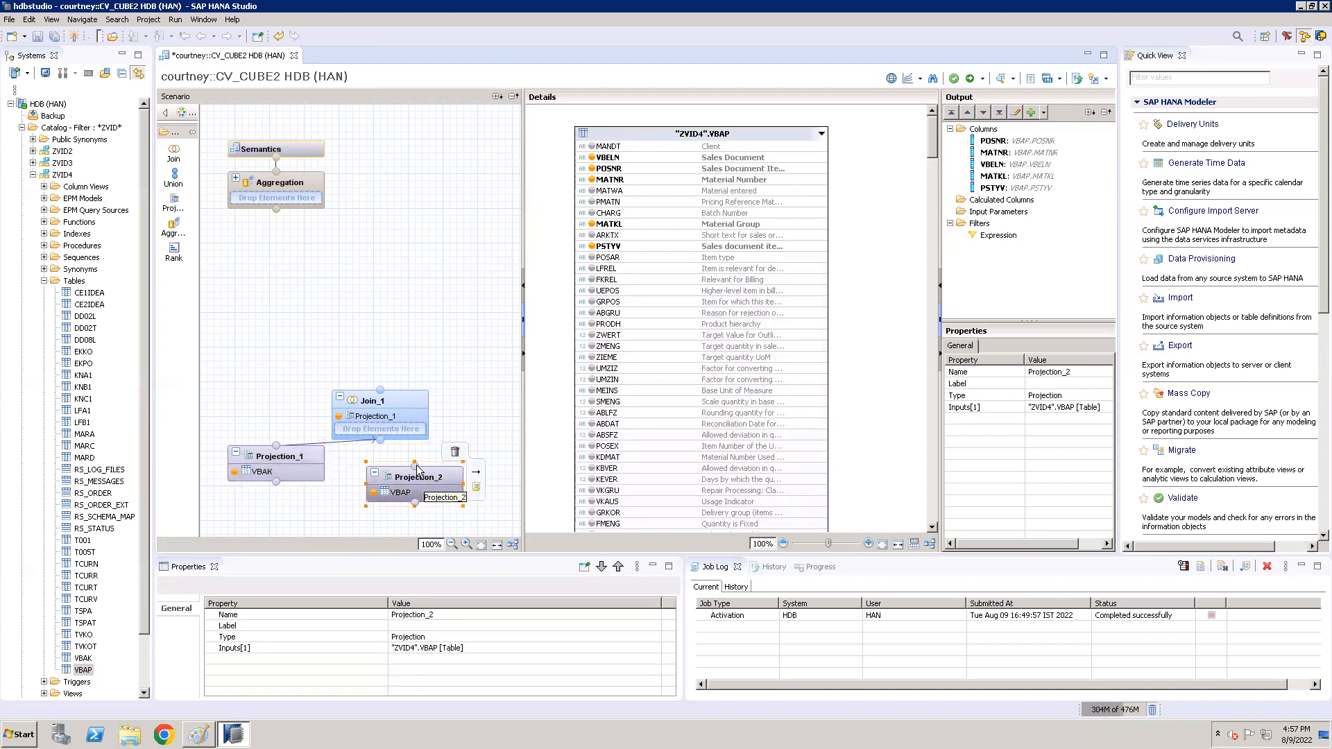
drag(417, 467, 380, 439)
mouse_move(380, 438)
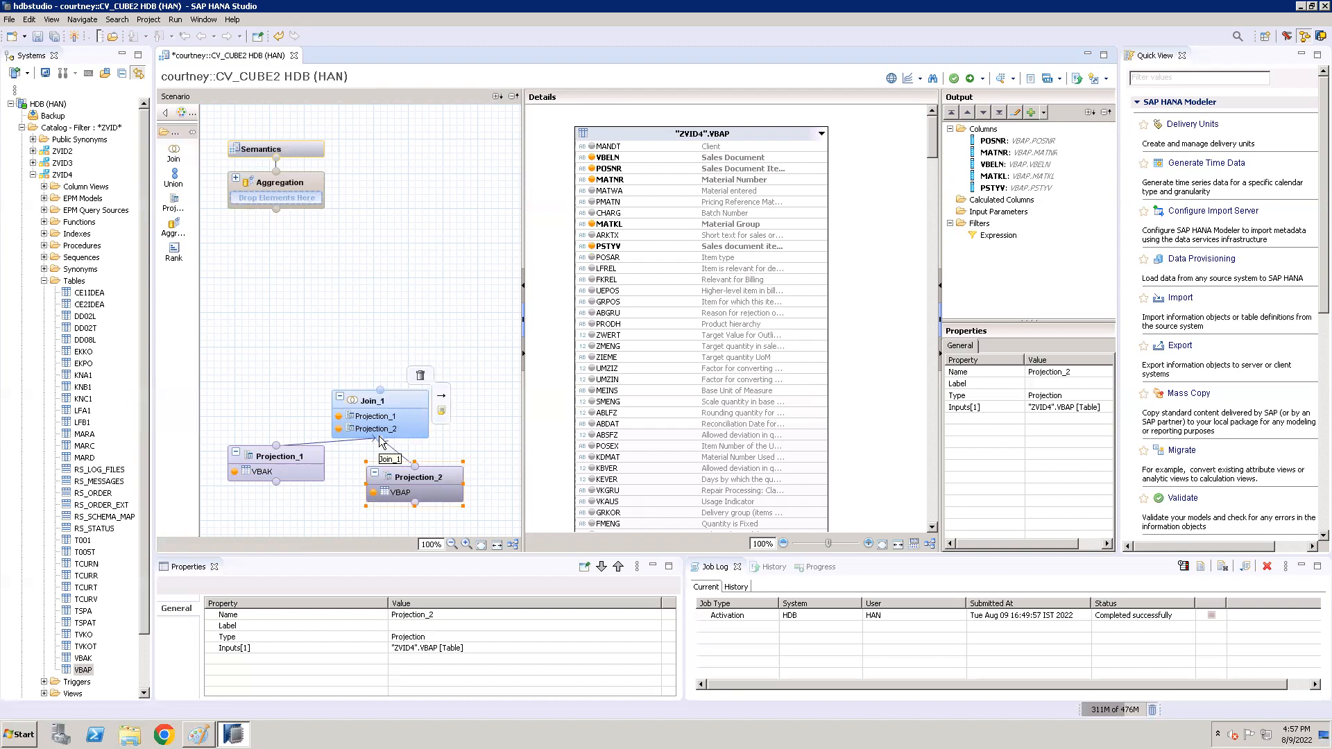
Open the join node's details, widen the details area, and add all Projection_1 columns to the join output
click(400, 404)
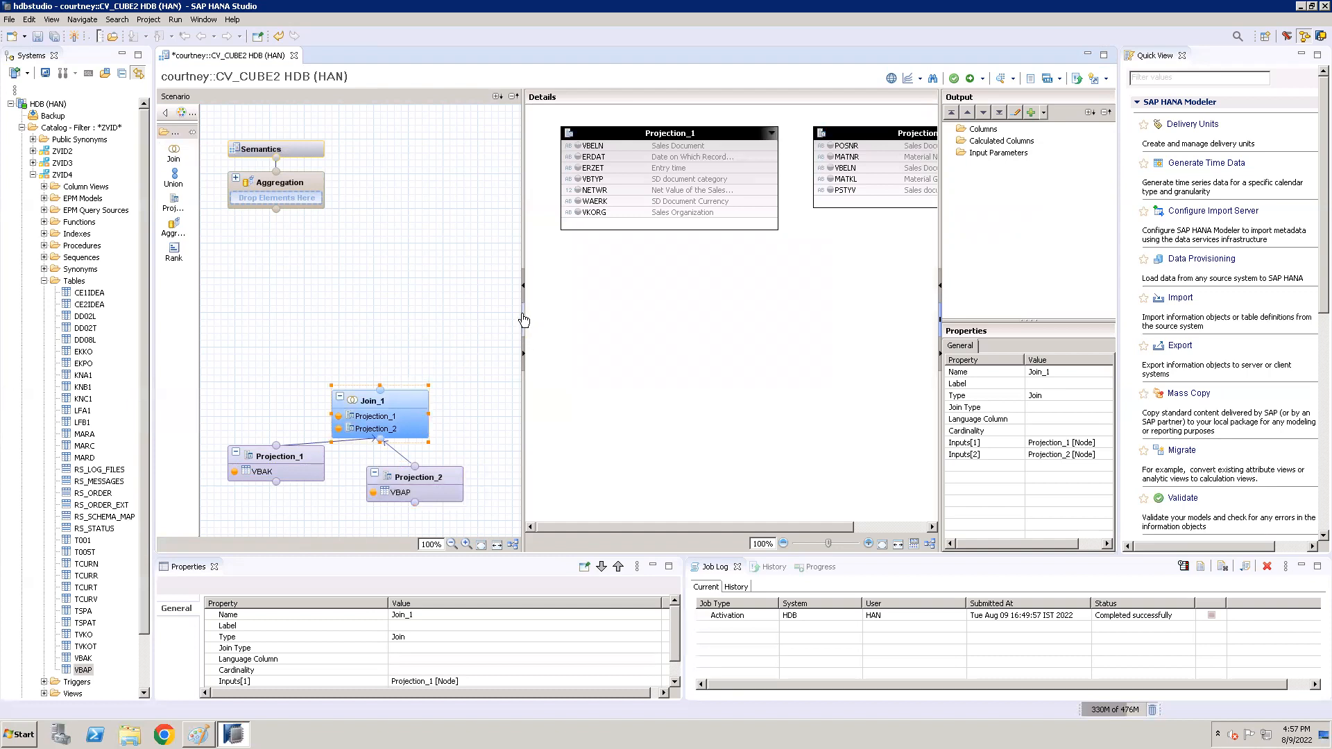
drag(523, 254, 494, 261)
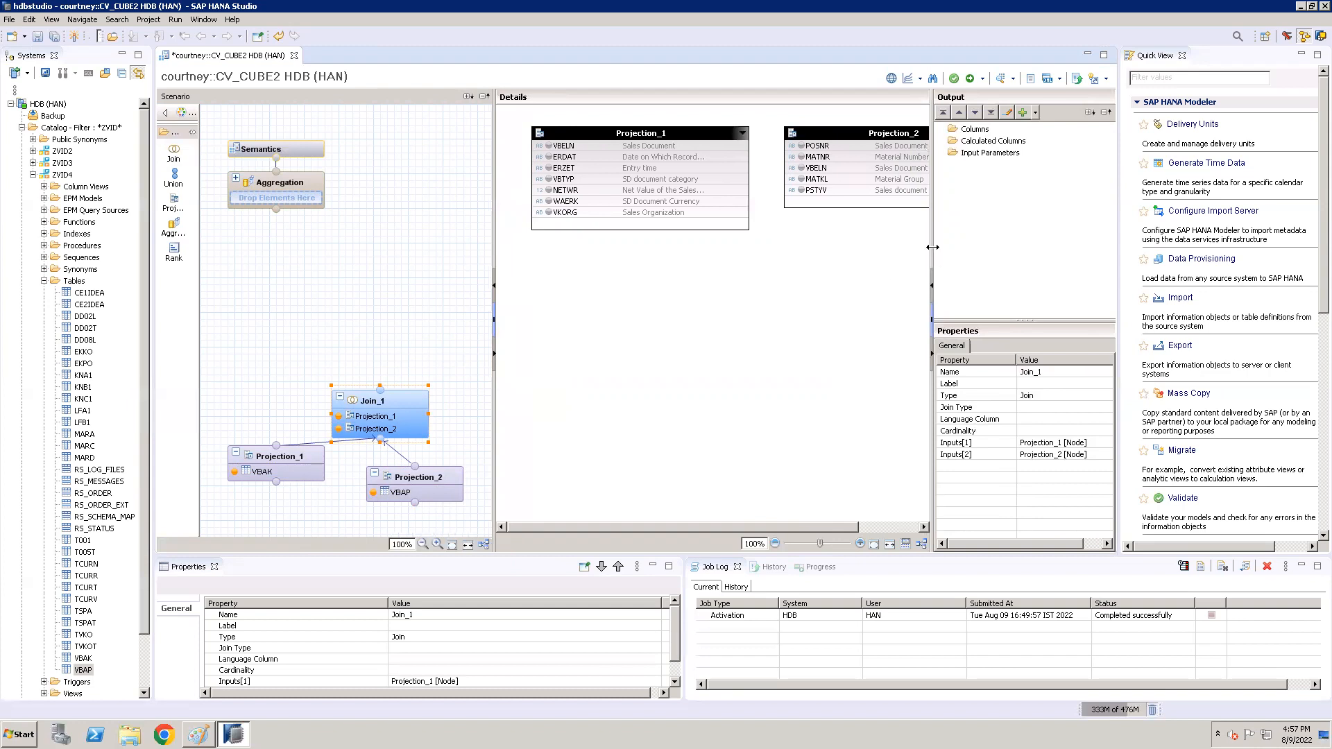
drag(955, 242, 993, 242)
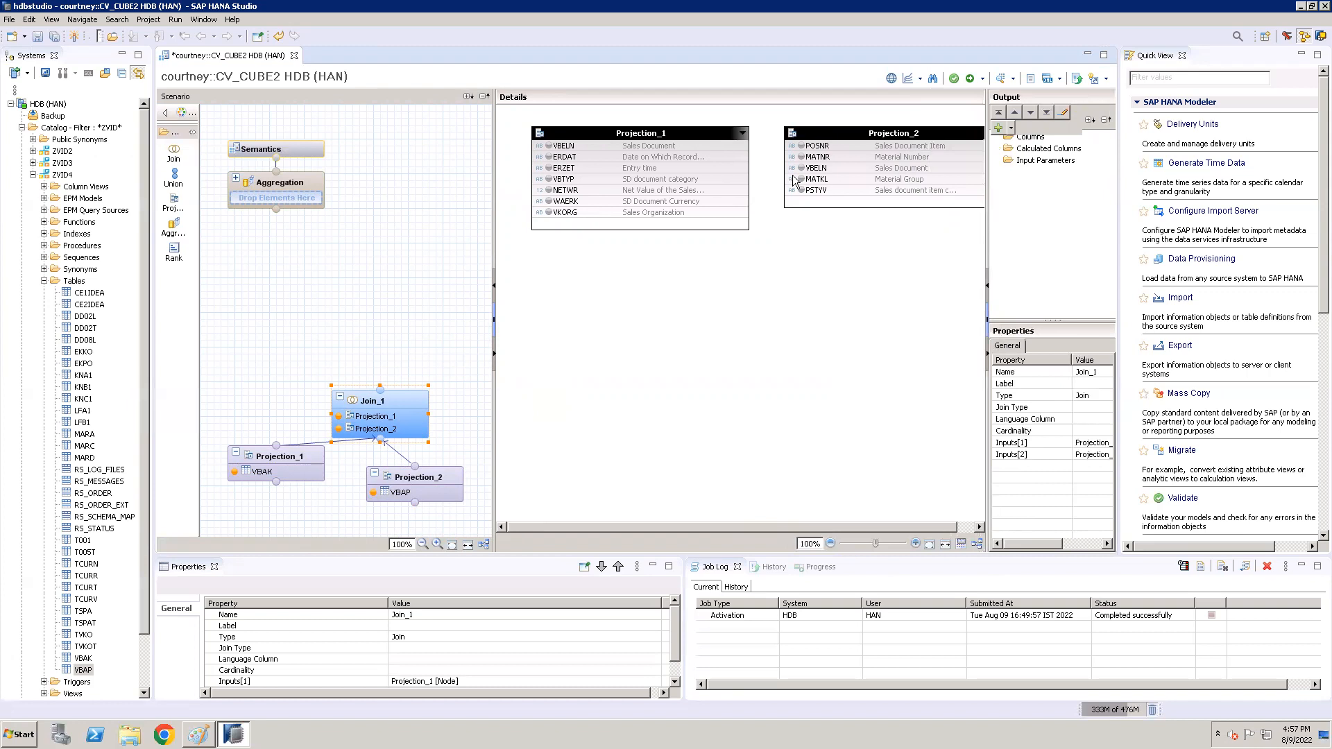
mouse_move(707, 144)
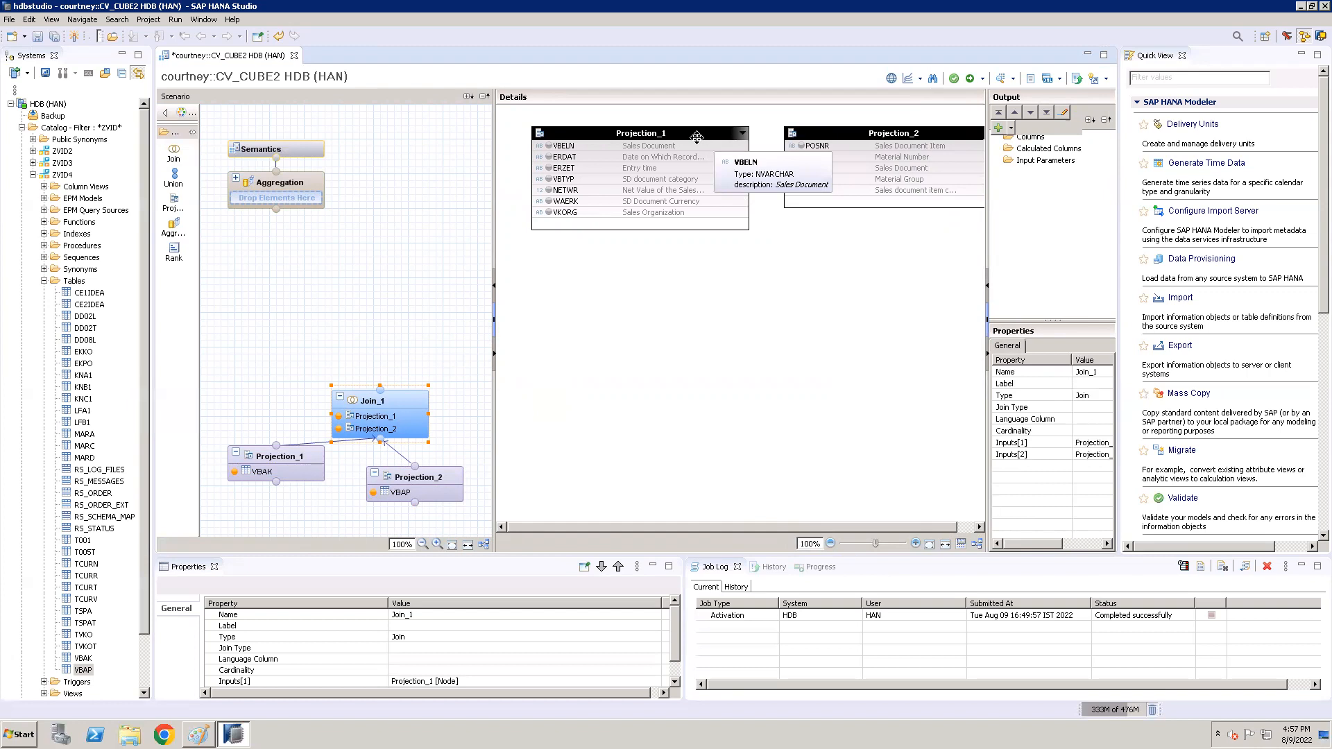
click(697, 137)
right_click(697, 138)
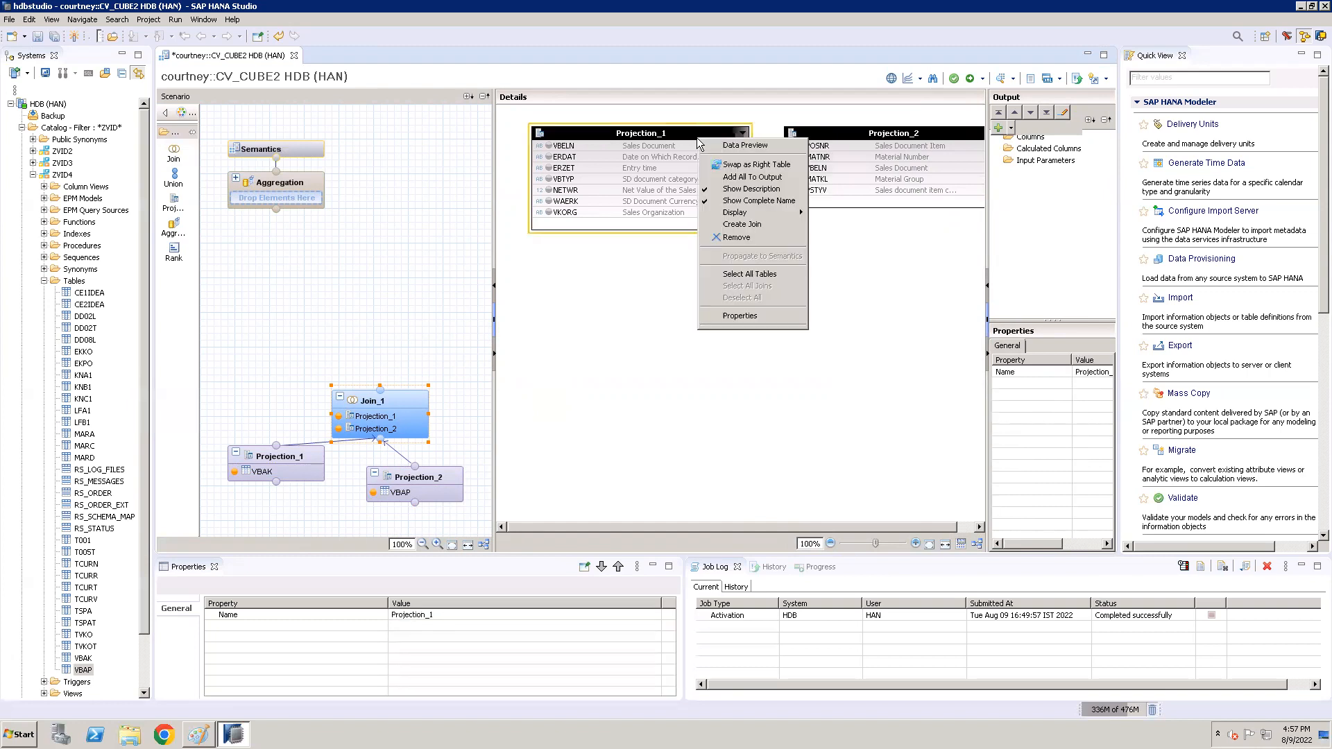
click(760, 178)
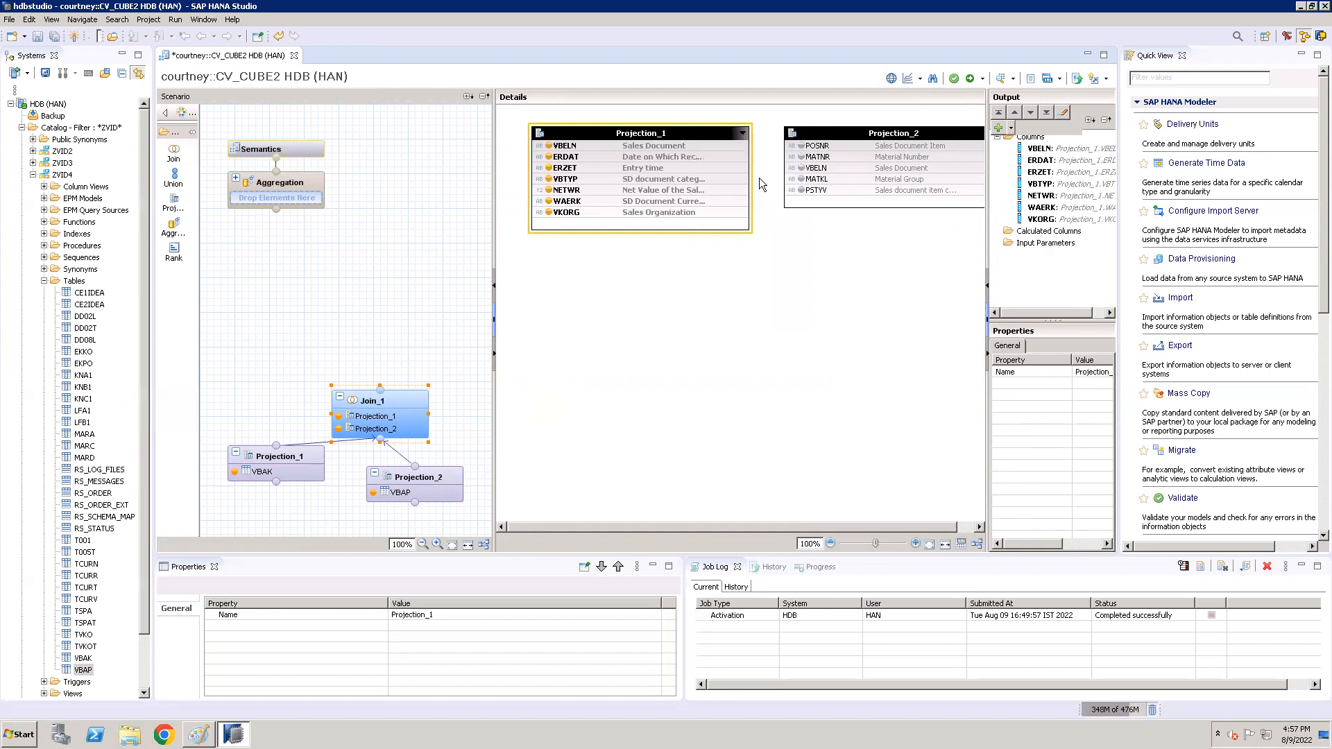
Add the Projection_2 columns POSNR, MATNR, MATKL and PSTYV to the output of Join_1
click(802, 146)
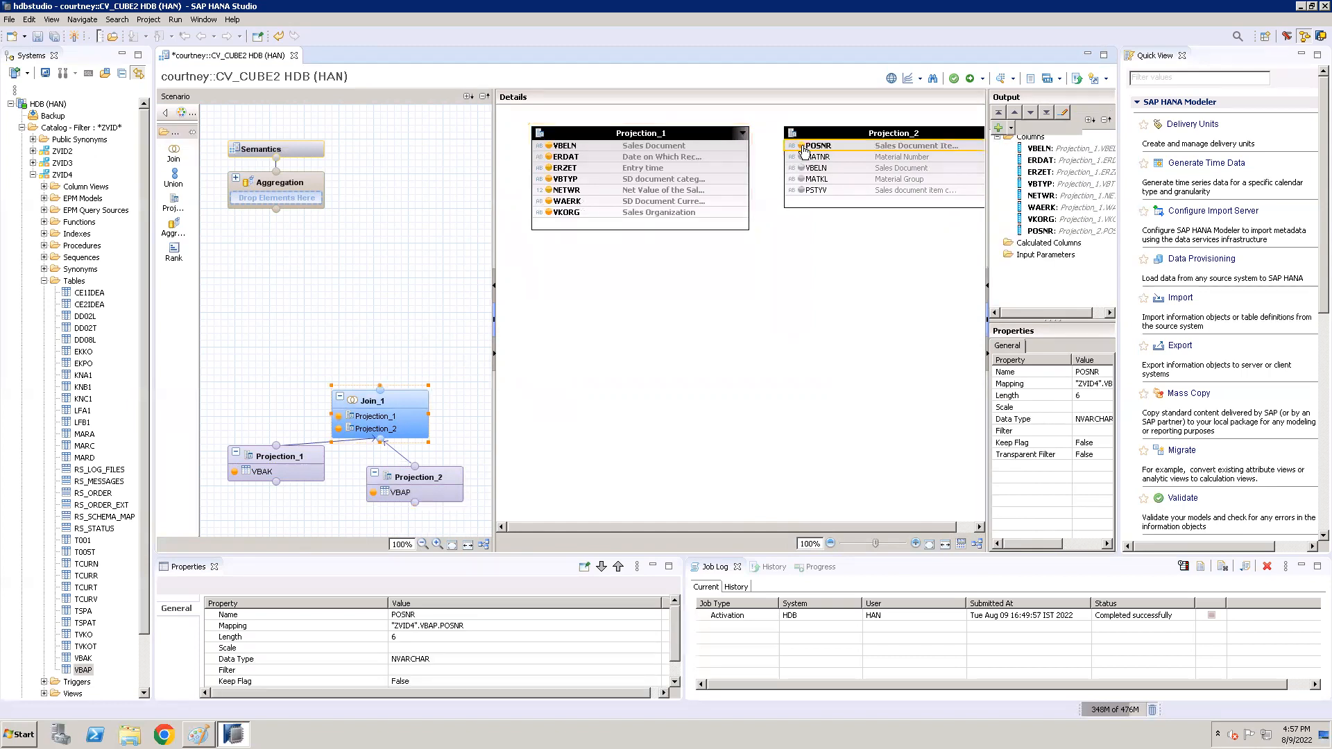
click(801, 158)
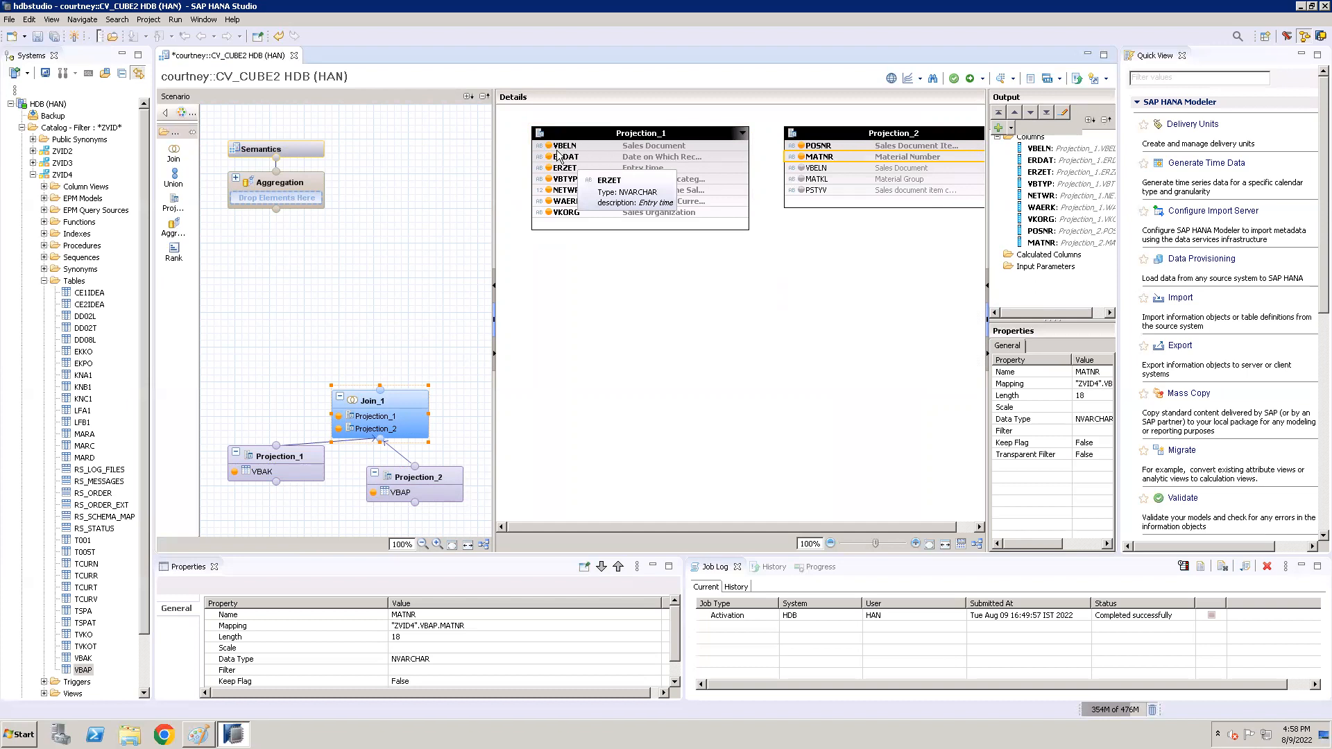
click(802, 179)
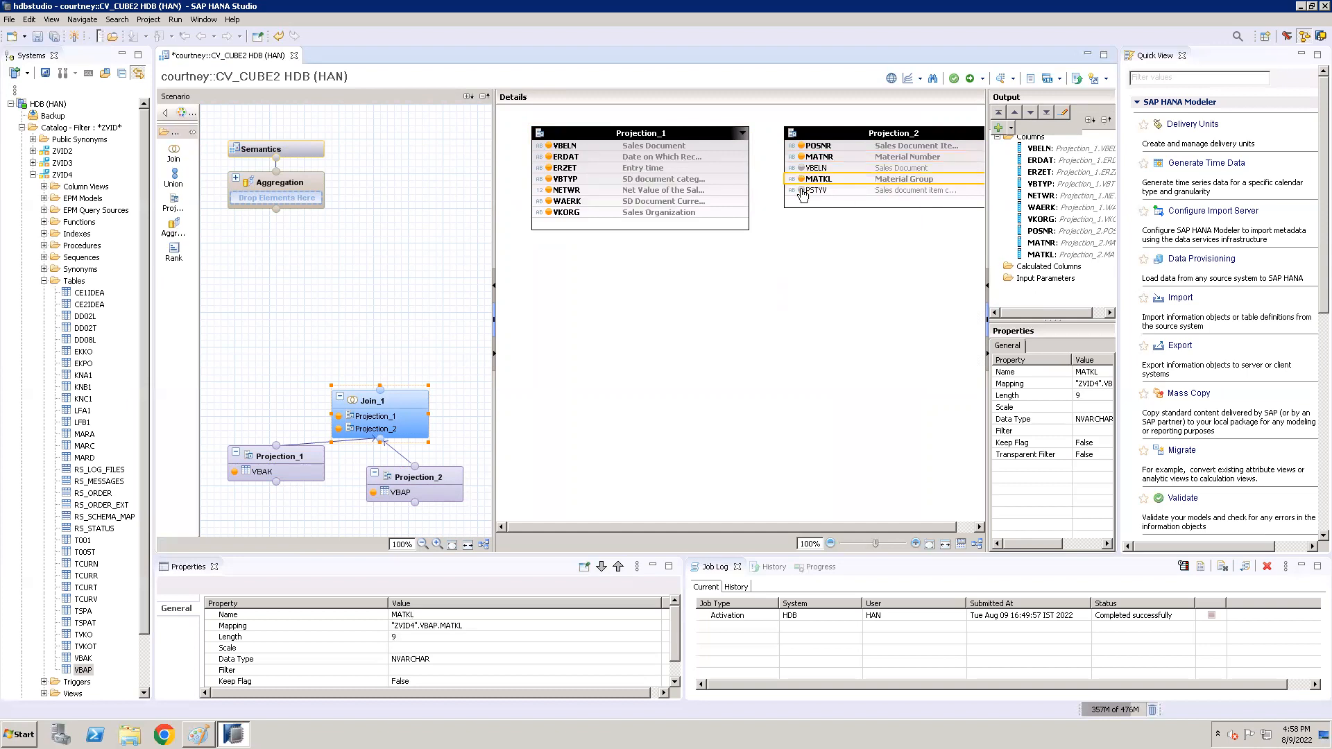
click(802, 191)
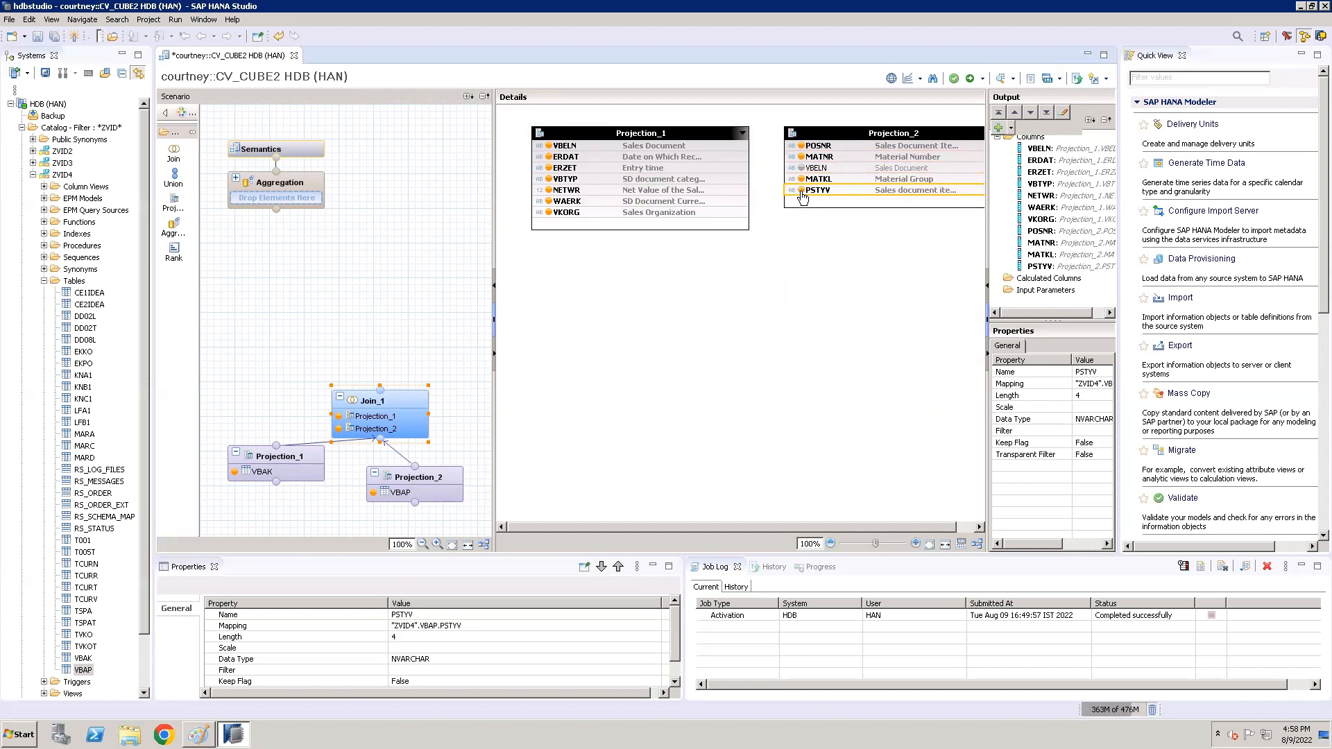
Join Projection_1 to Projection_2 on VBELN as an inner join and set its cardinality to 1..n
click(732, 147)
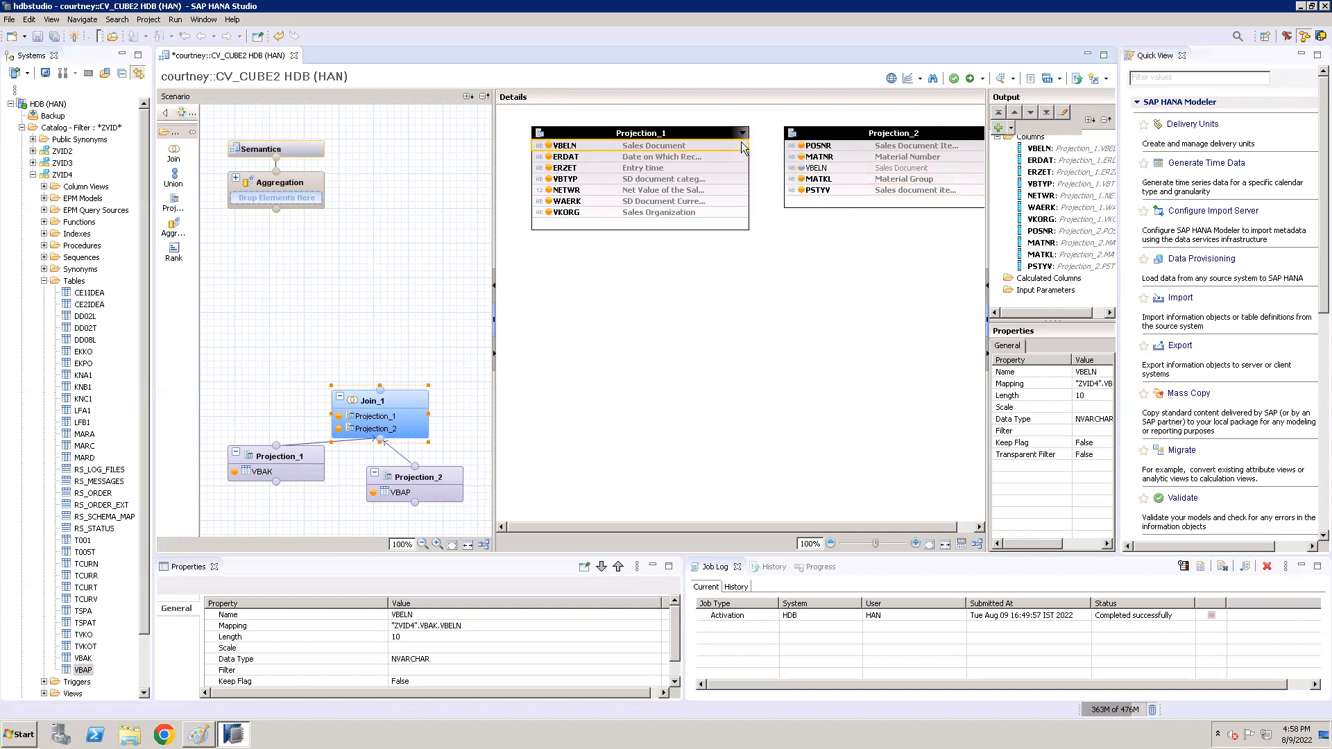
drag(744, 147, 795, 172)
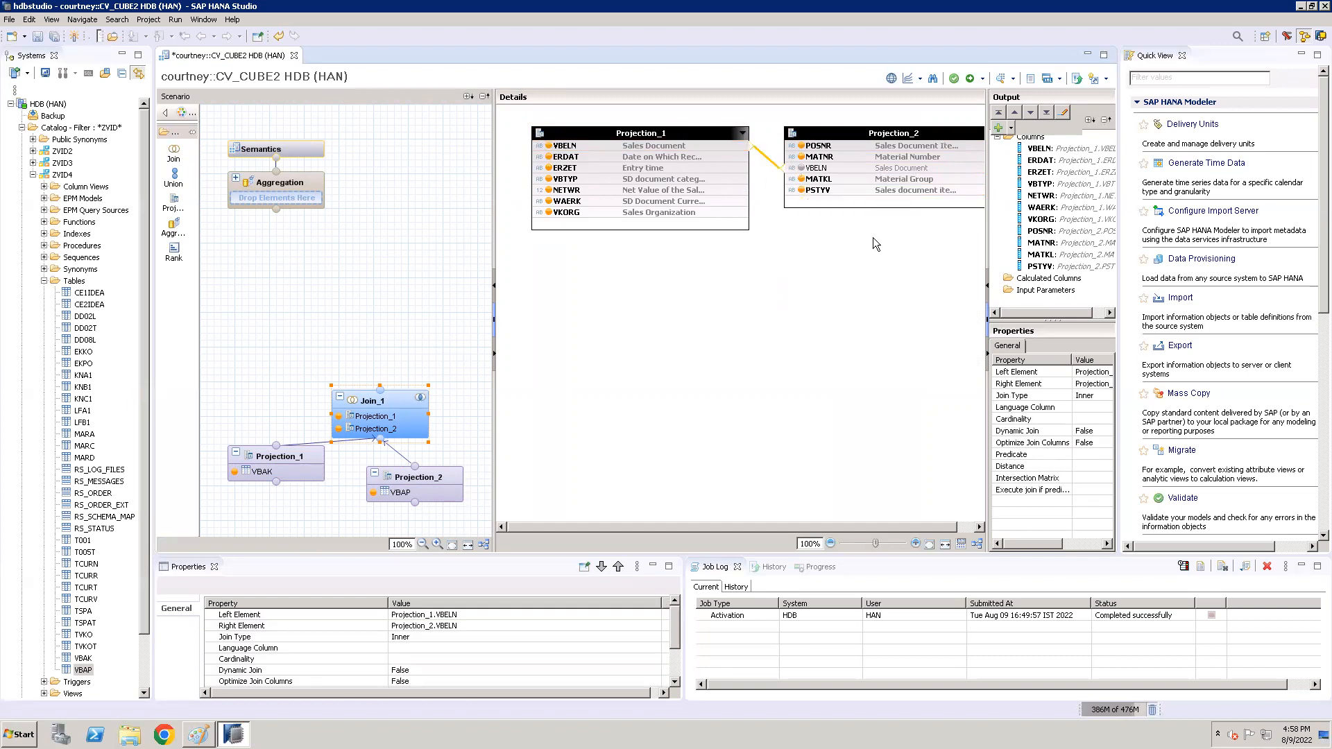
double_click(769, 163)
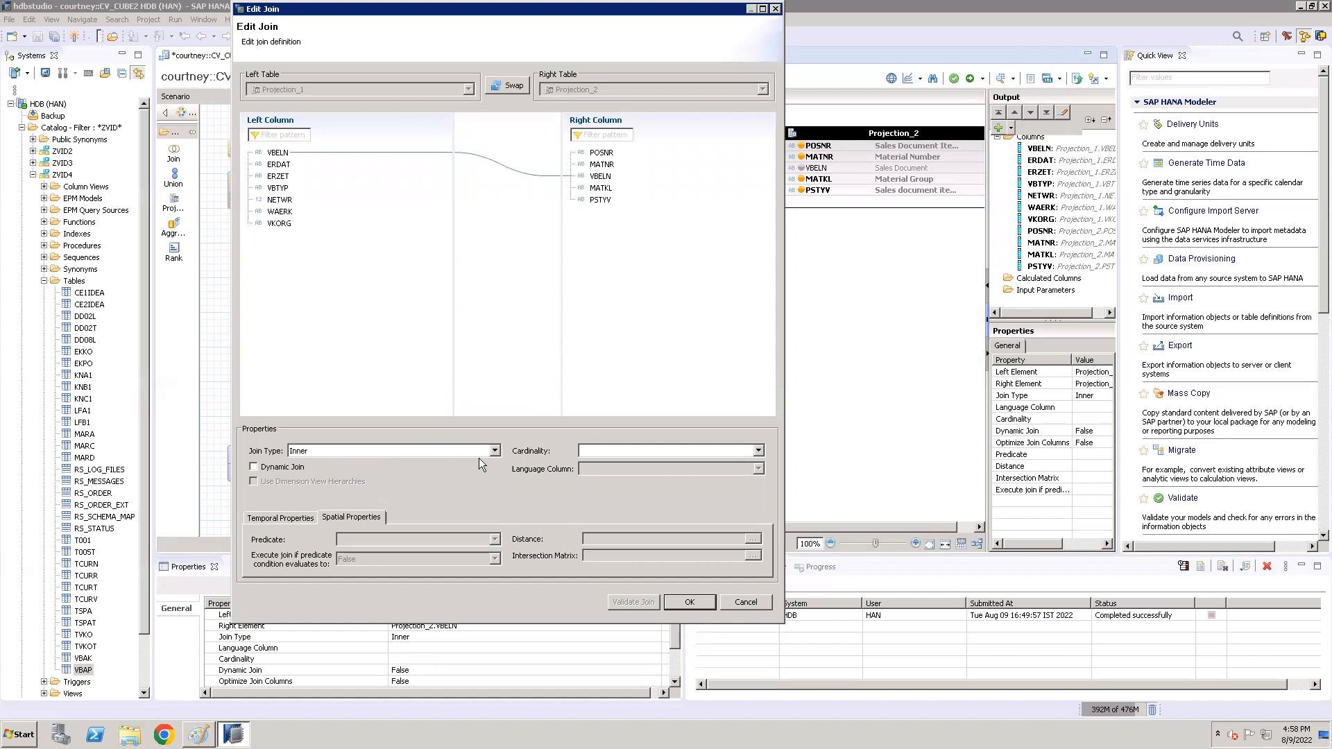
click(759, 452)
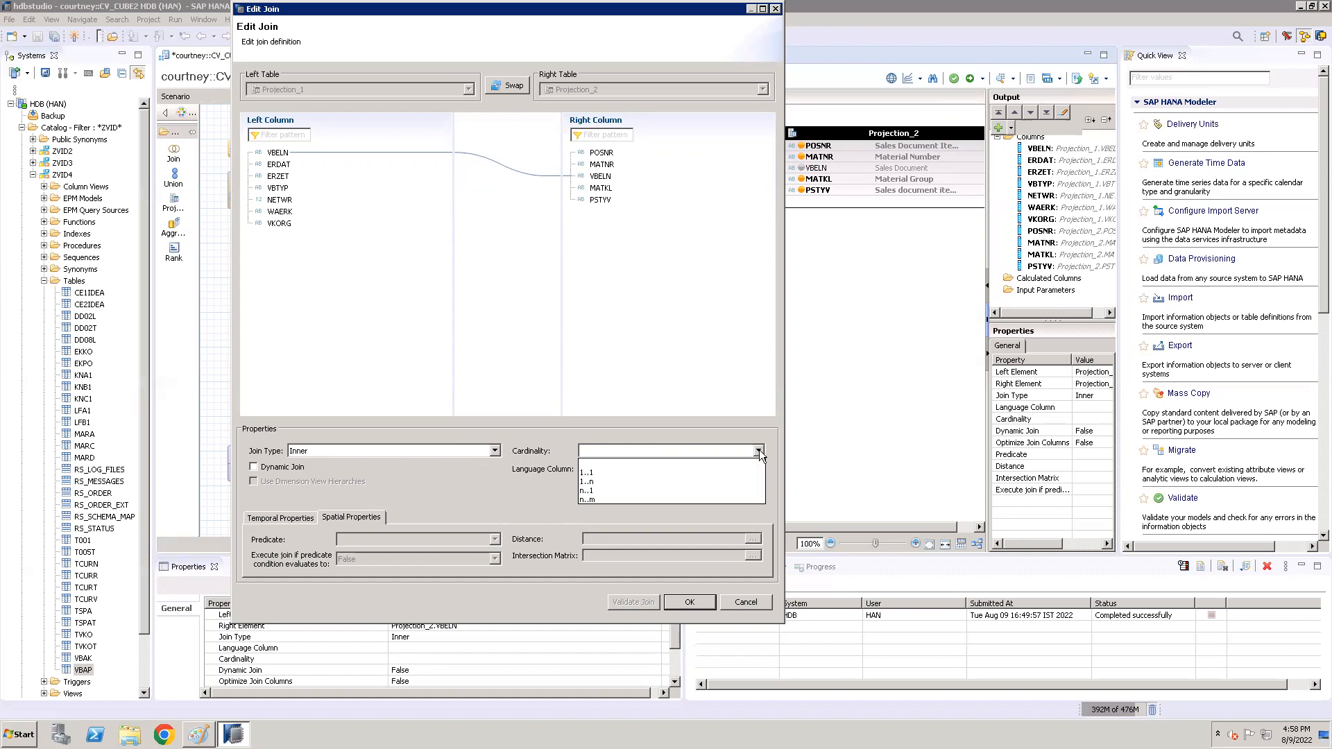
click(683, 482)
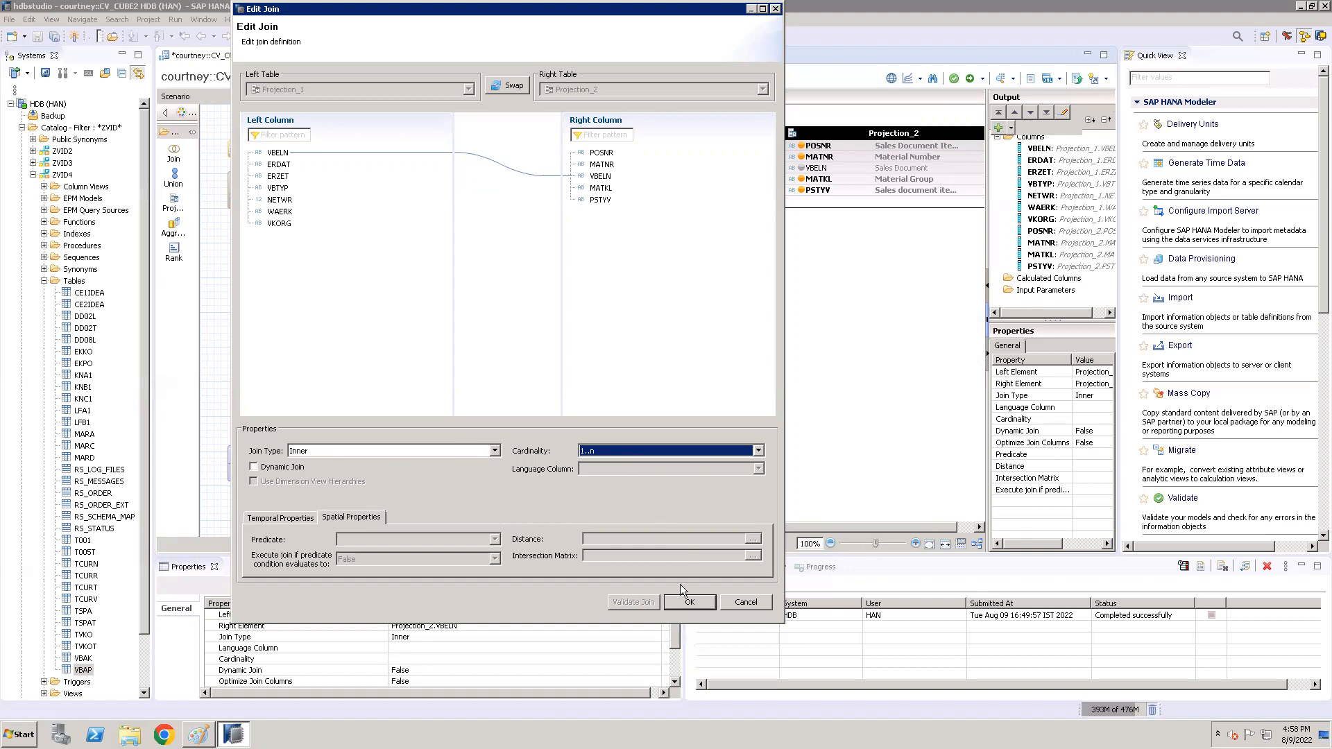
click(691, 601)
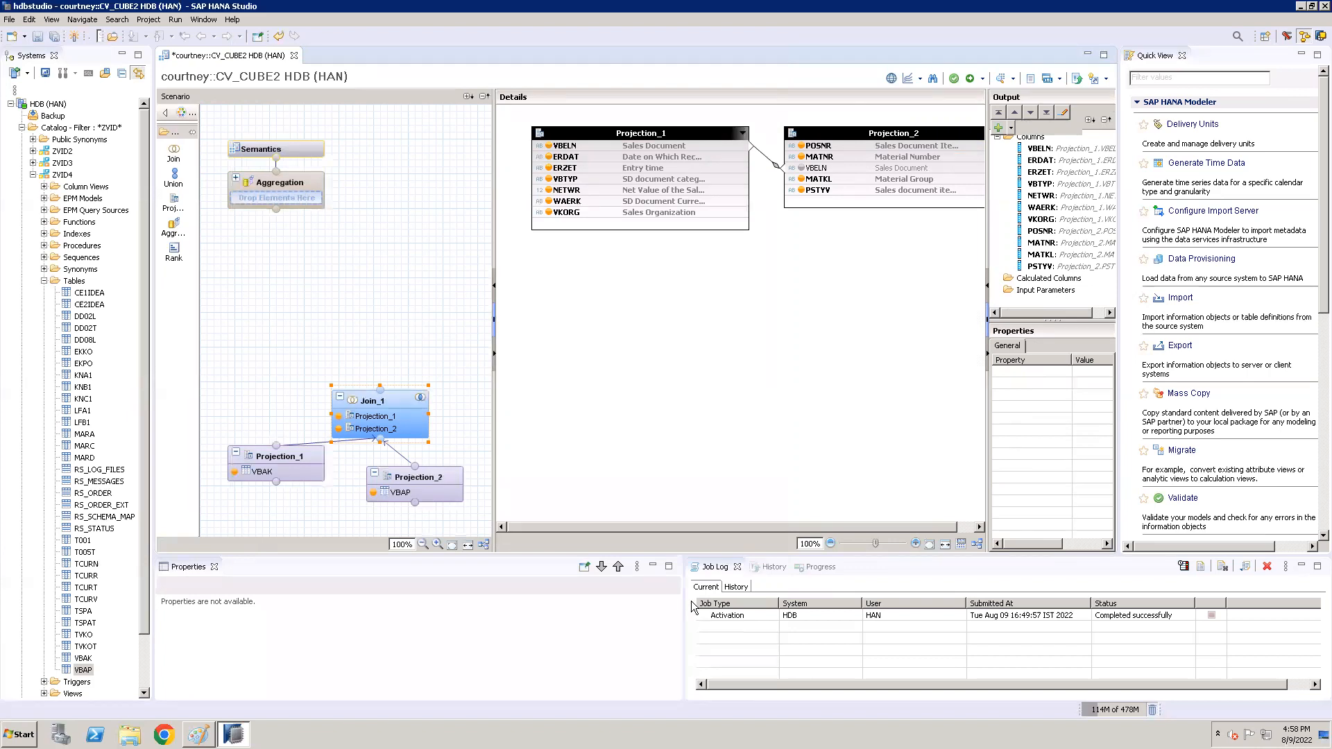
Add a third projection node beside Join_1 and assign the ZVID4 table MARA to it as its data source
mouse_move(405, 441)
click(176, 202)
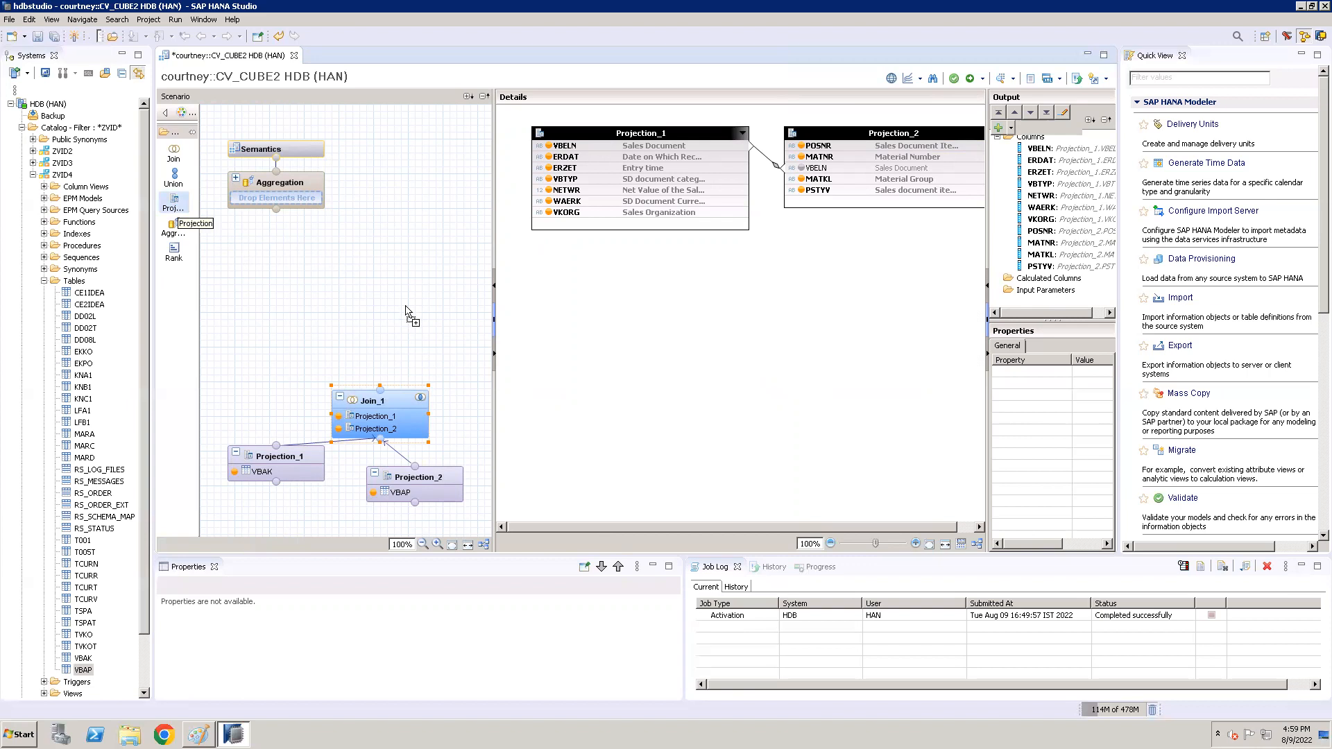
click(442, 325)
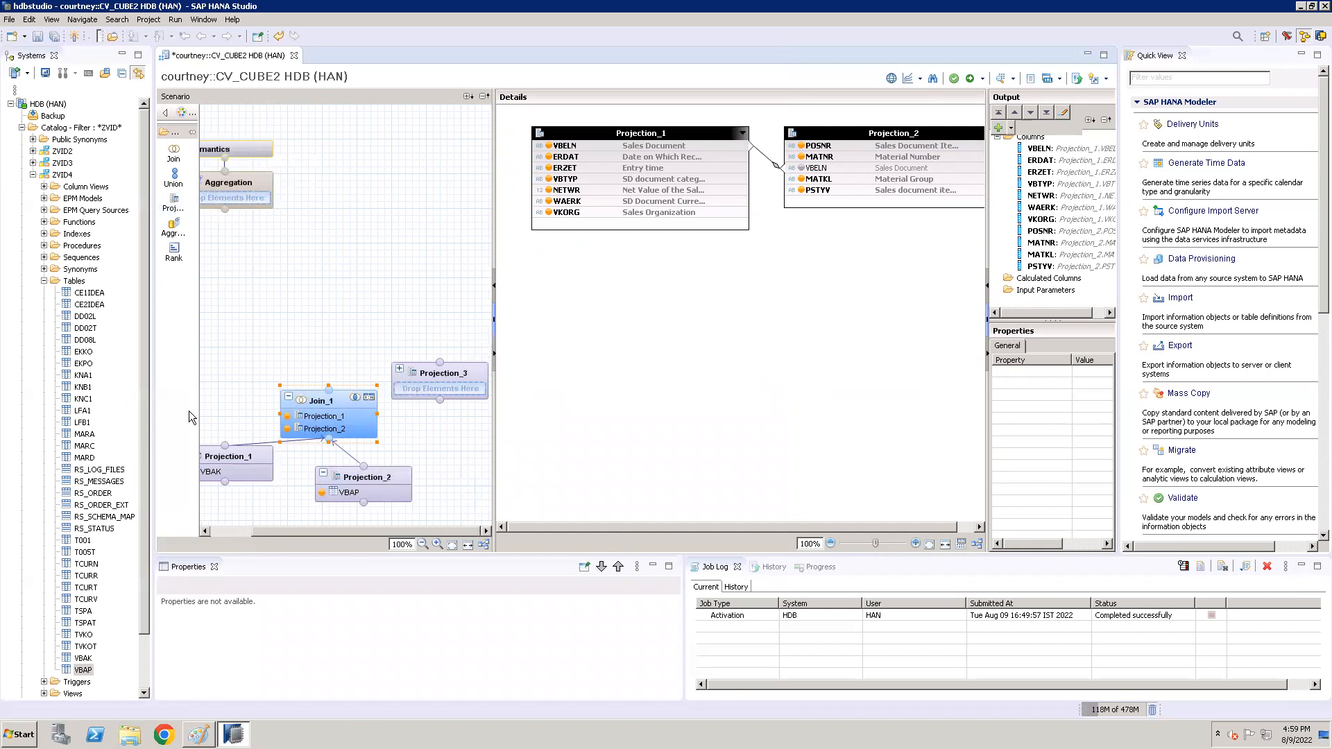
click(86, 435)
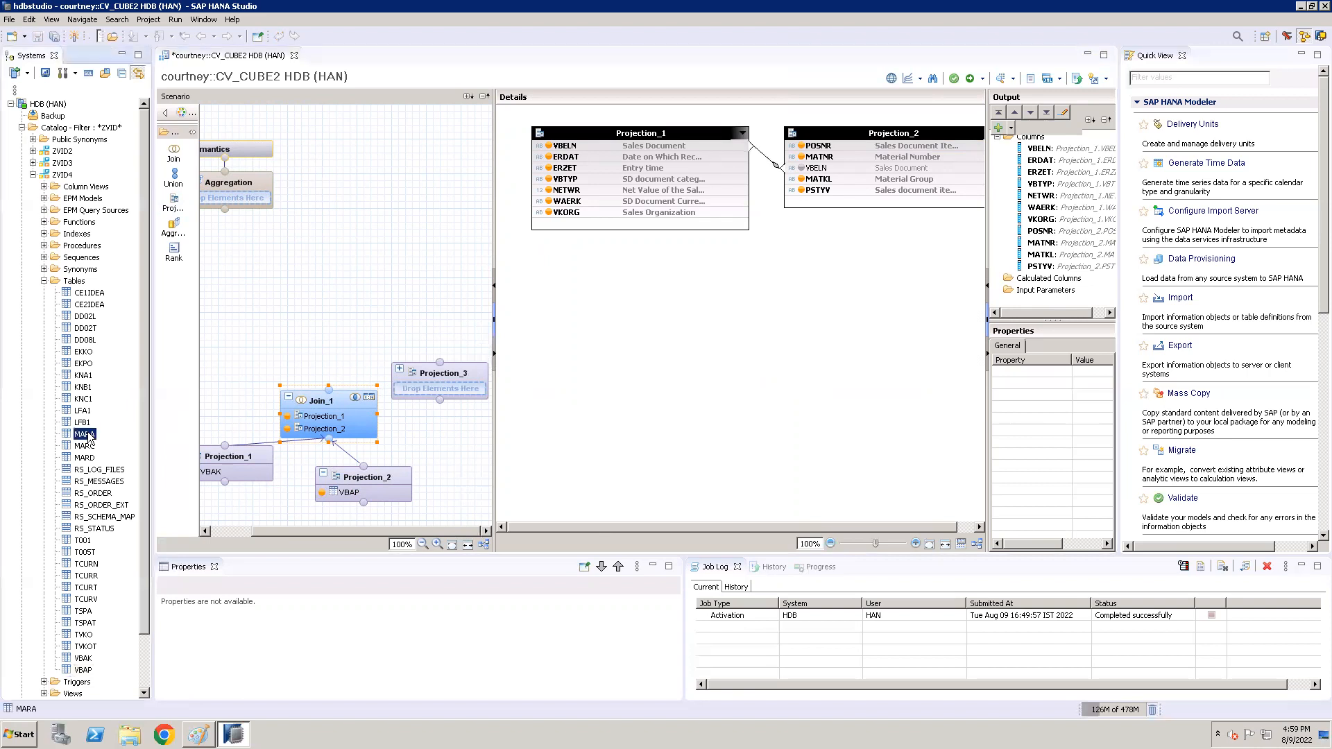
drag(89, 438, 436, 390)
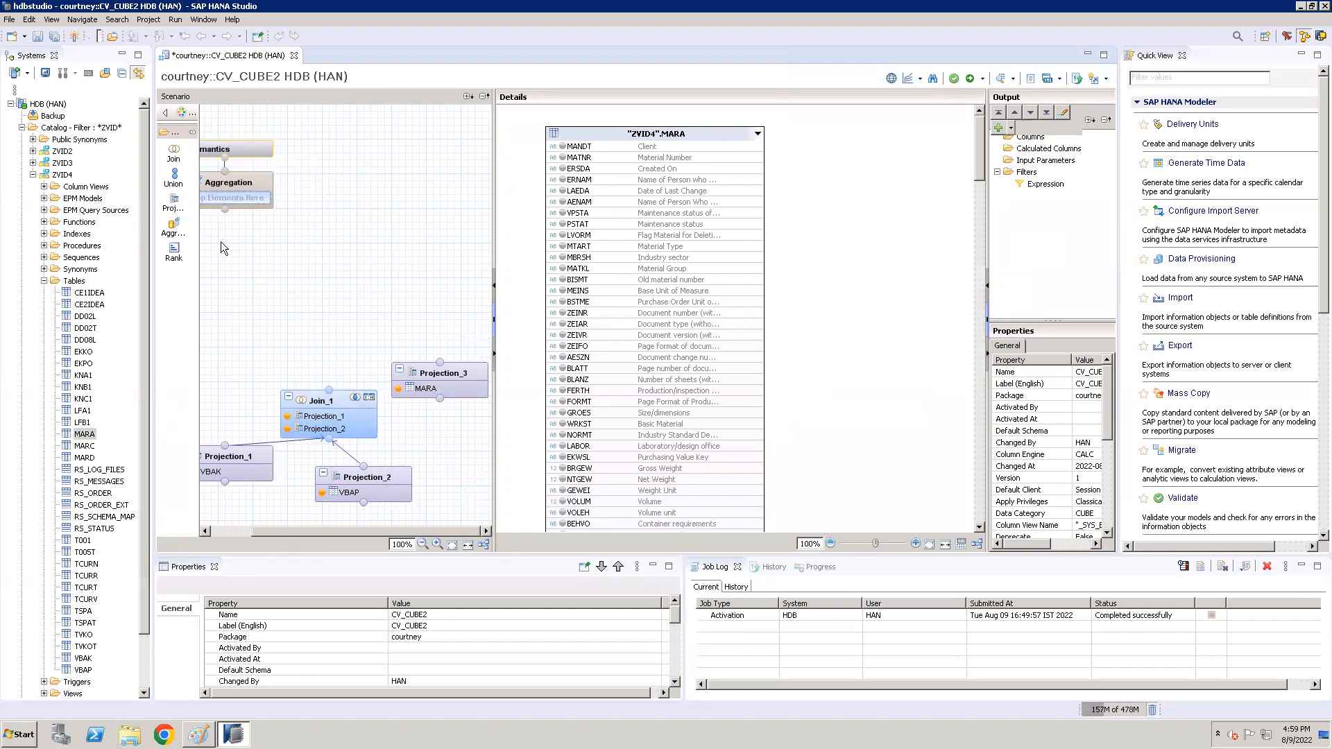
Add a second join node above Join_1, connect Join_1 to it as an input, and move it higher in the scenario
click(174, 153)
click(258, 291)
mouse_move(332, 394)
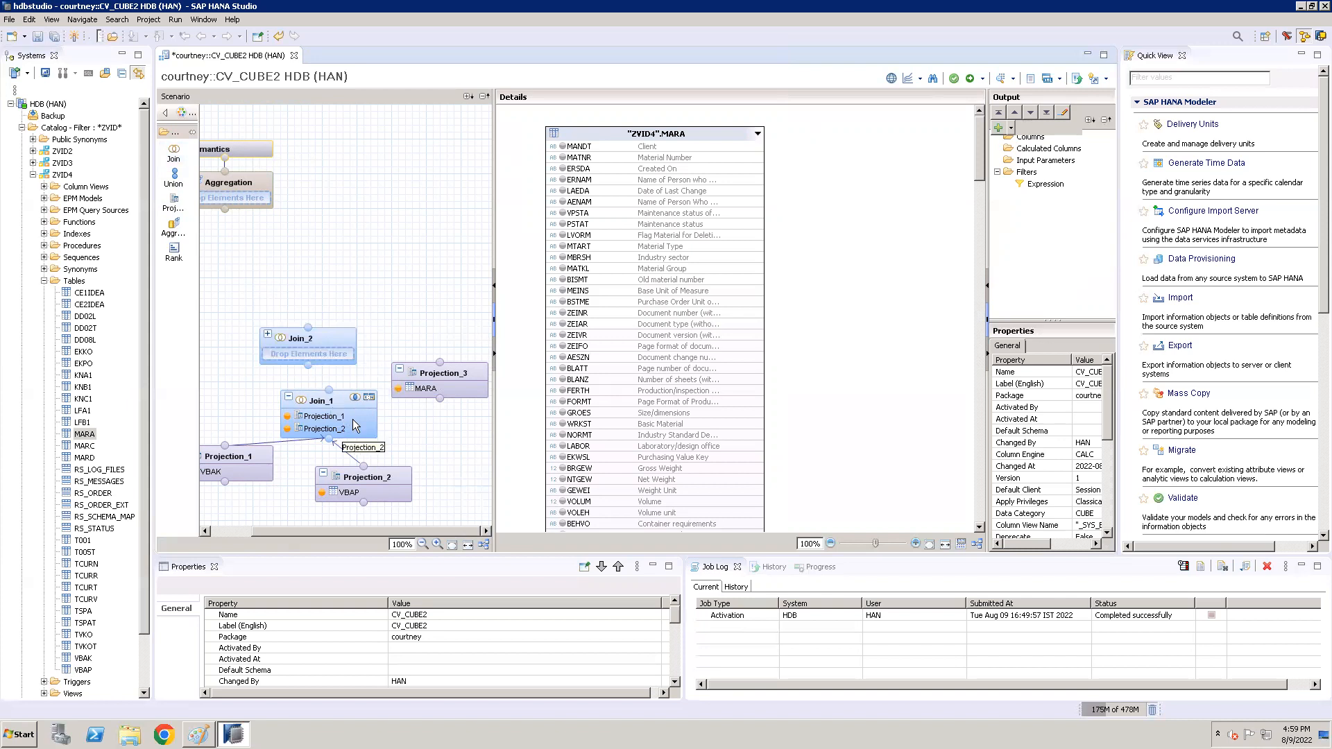
click(353, 419)
click(327, 419)
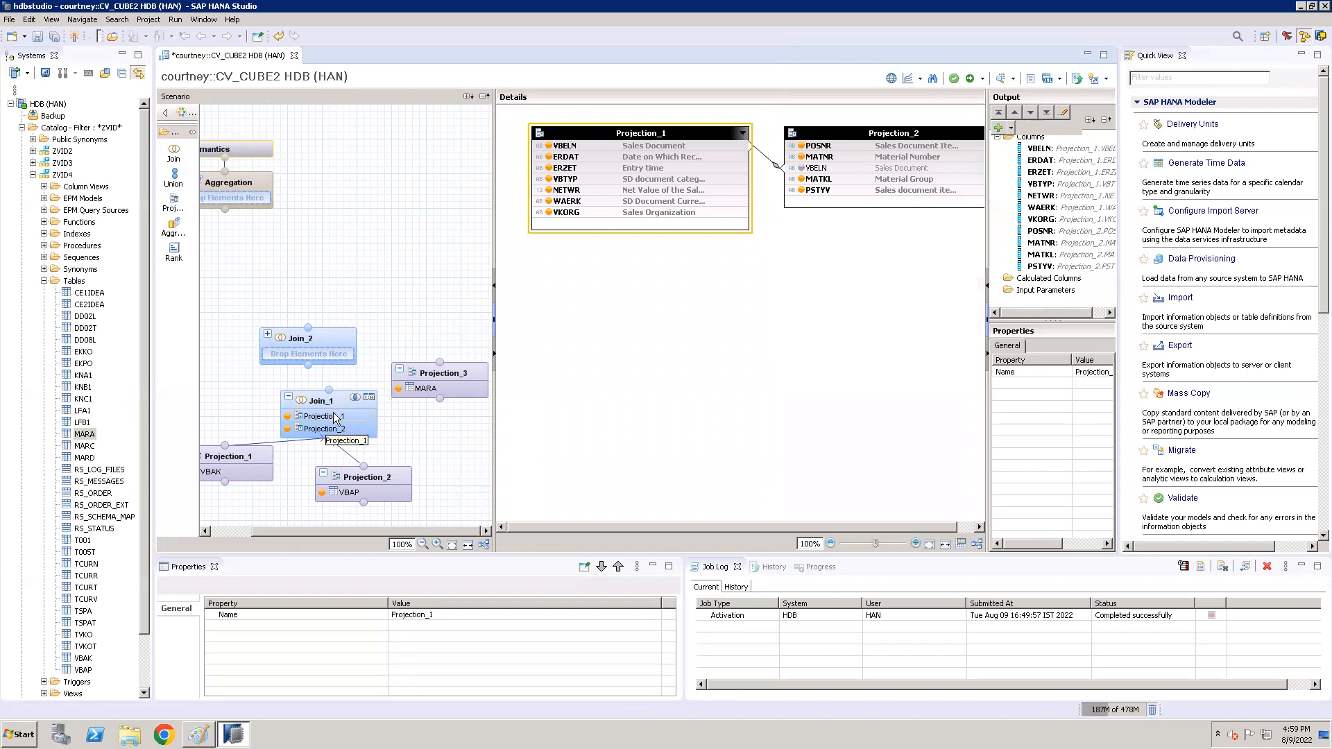
mouse_move(334, 393)
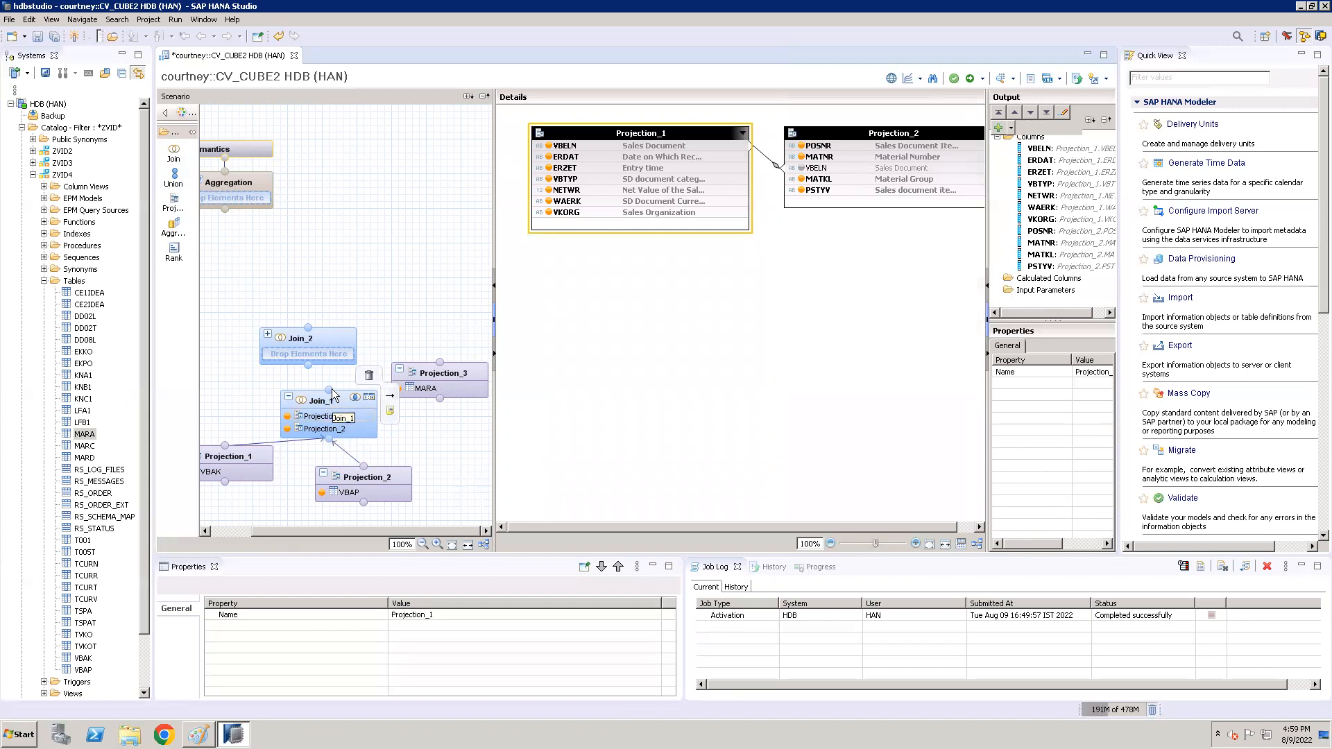
drag(329, 388, 307, 361)
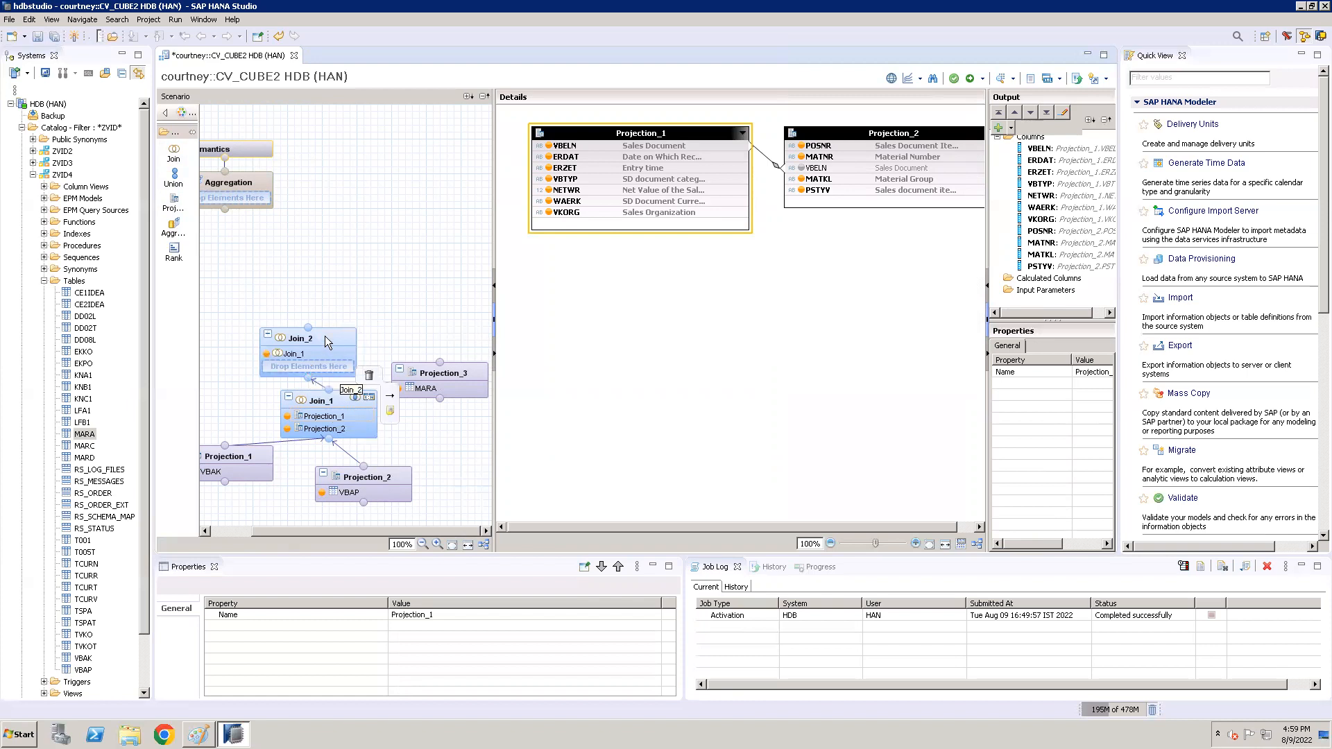
click(322, 336)
drag(322, 336, 298, 282)
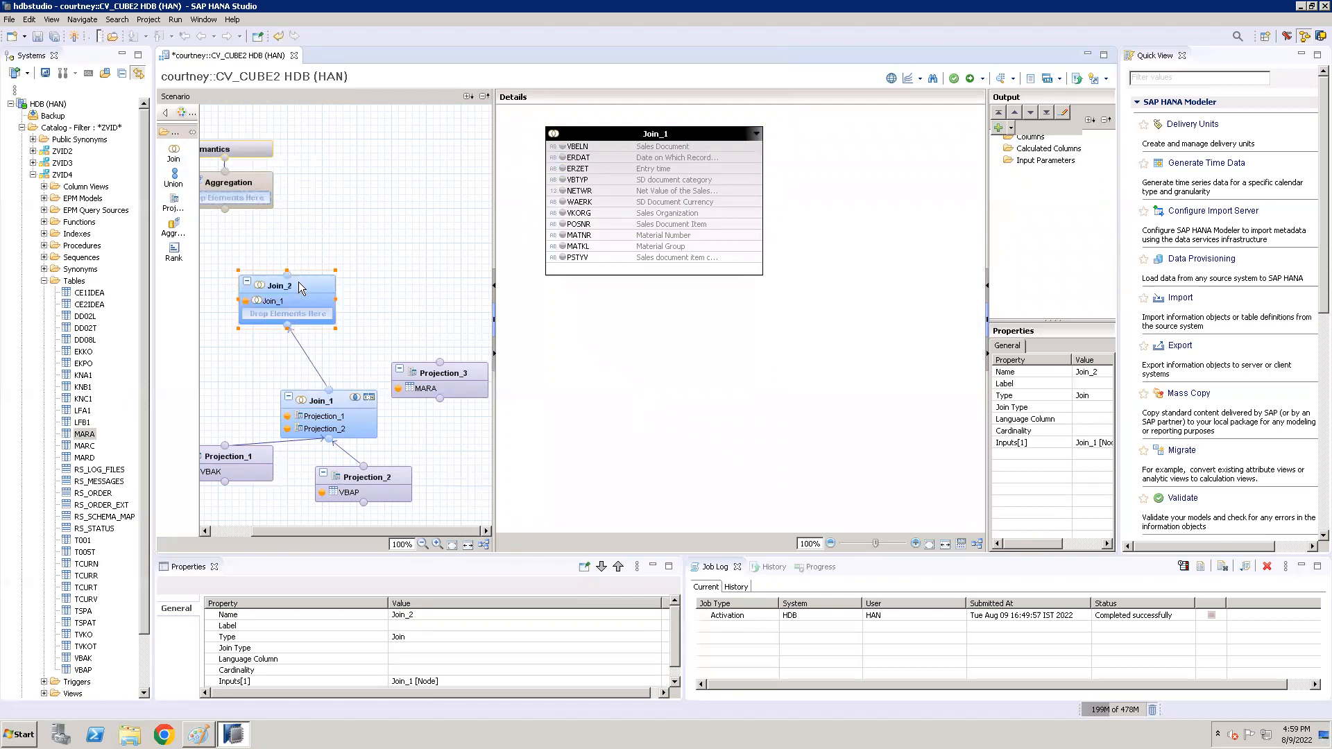
Add the MARA columns ERSDA, MATNR, PSTAT and MTART to the output of Projection_3
click(446, 381)
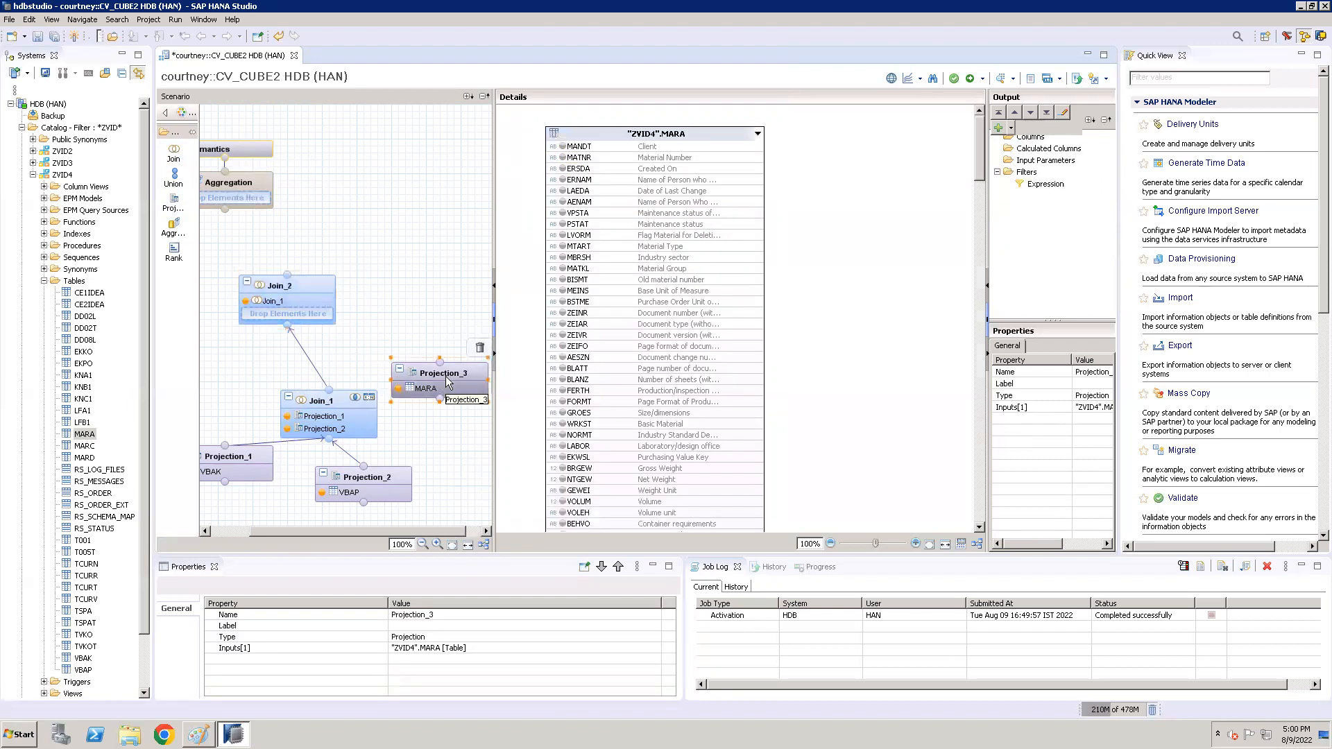
click(563, 170)
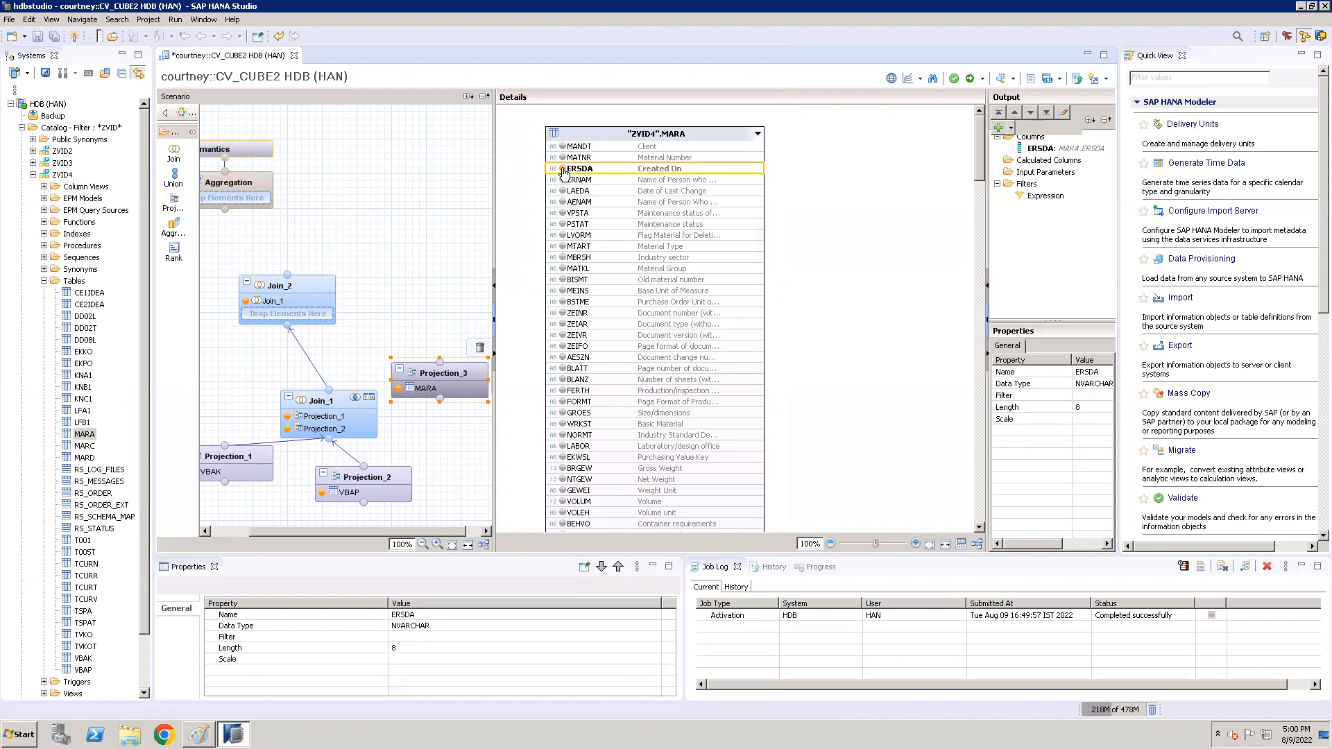
click(563, 159)
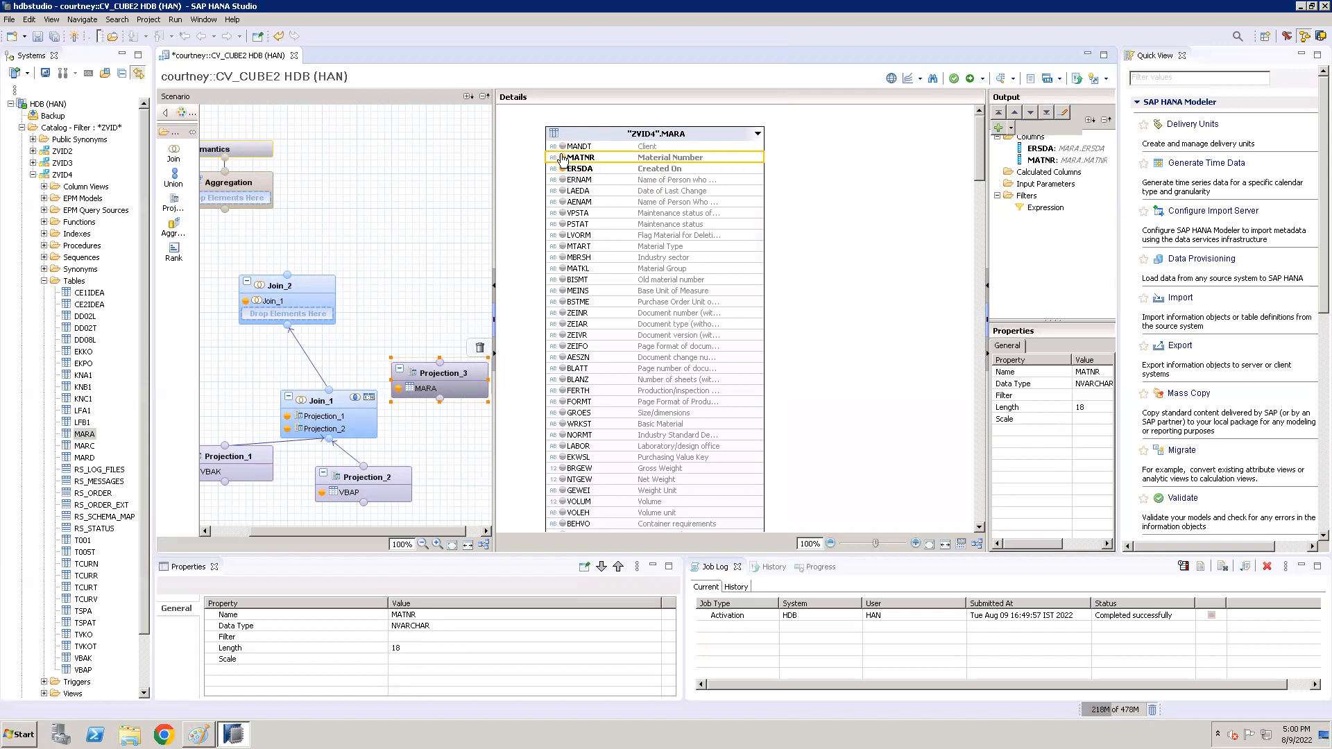
click(563, 225)
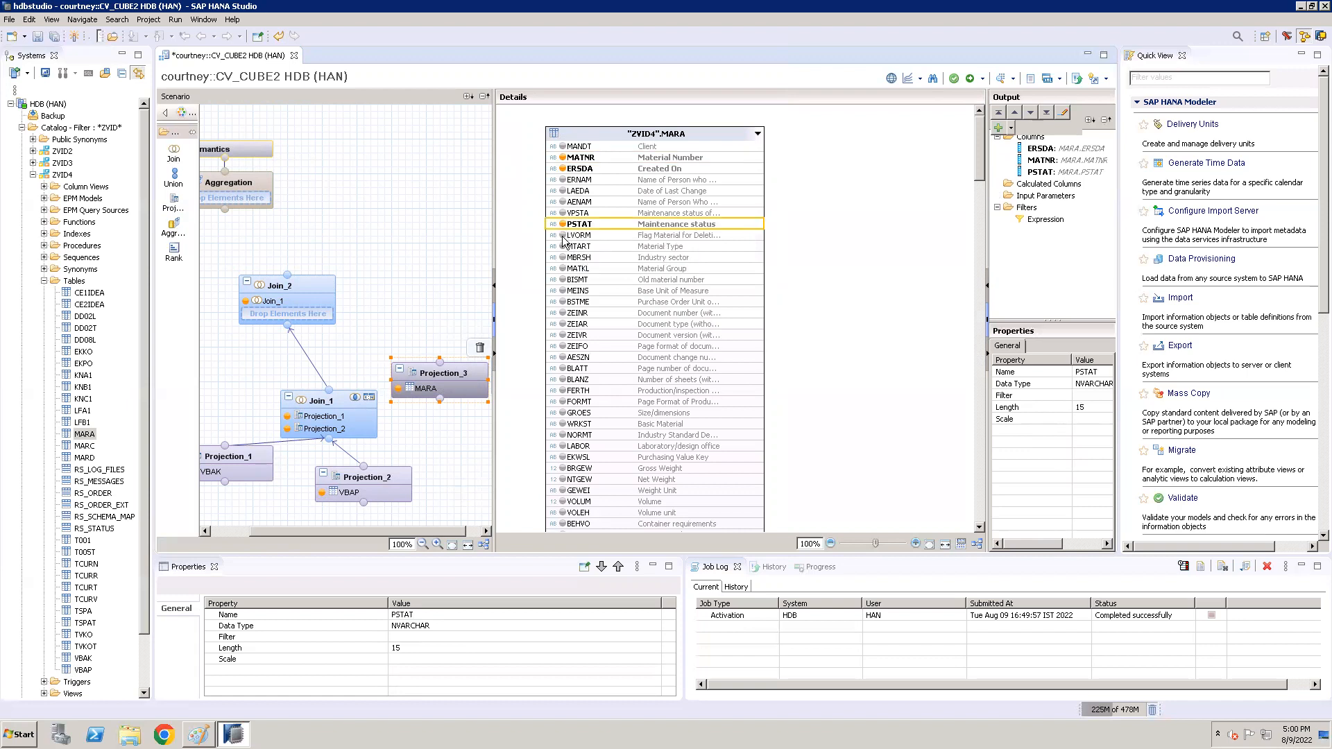
click(564, 248)
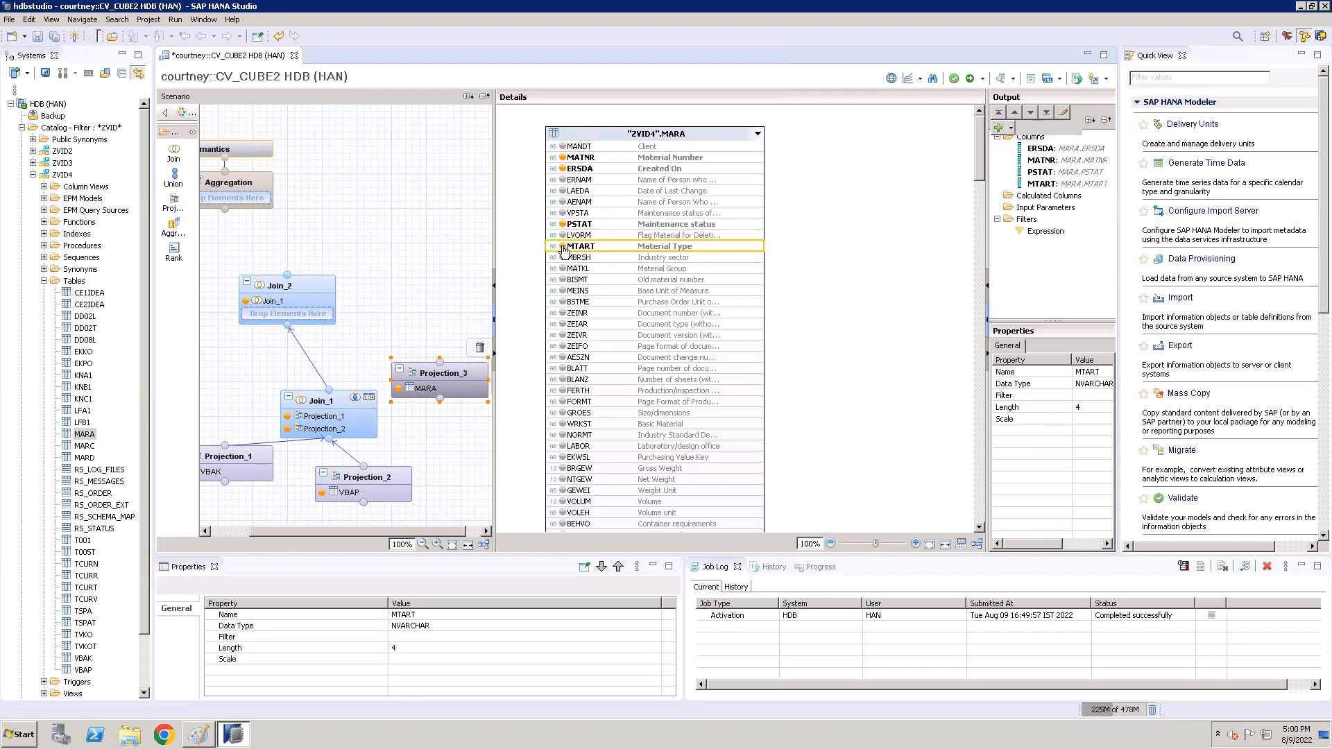
click(562, 270)
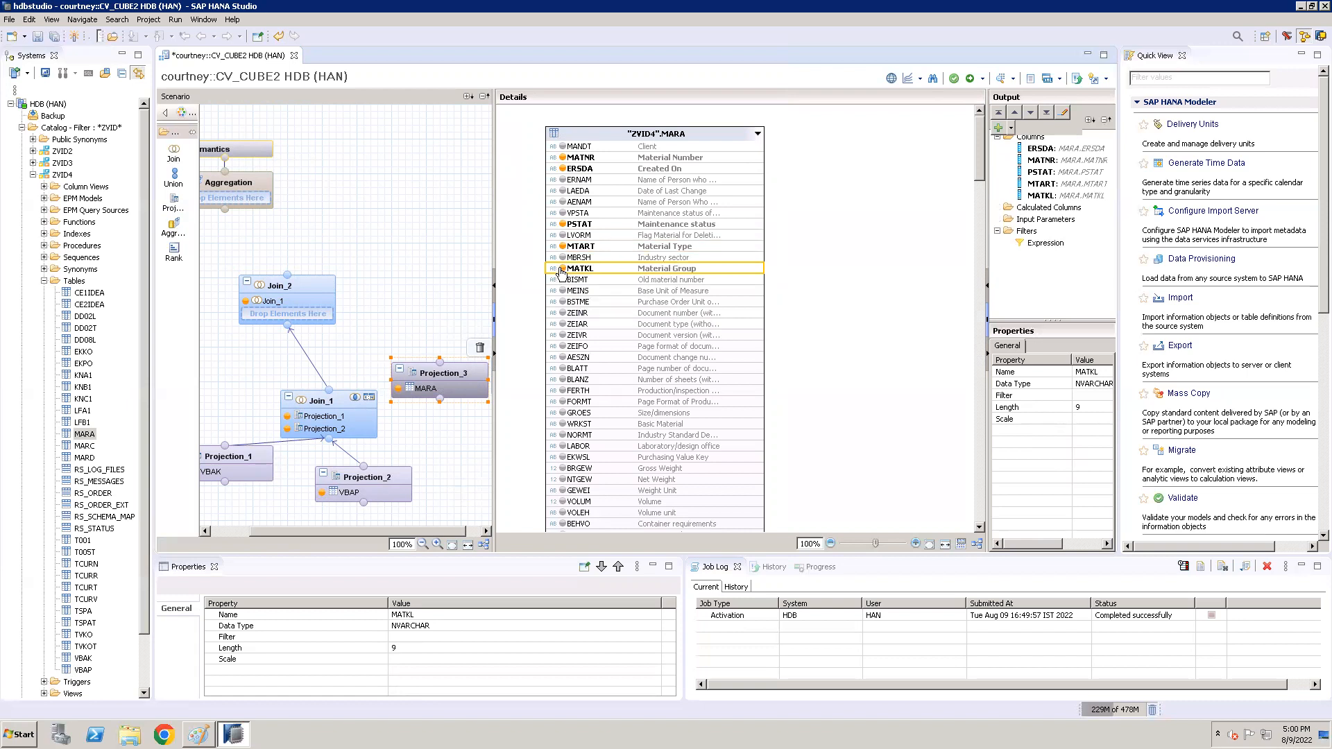
click(562, 270)
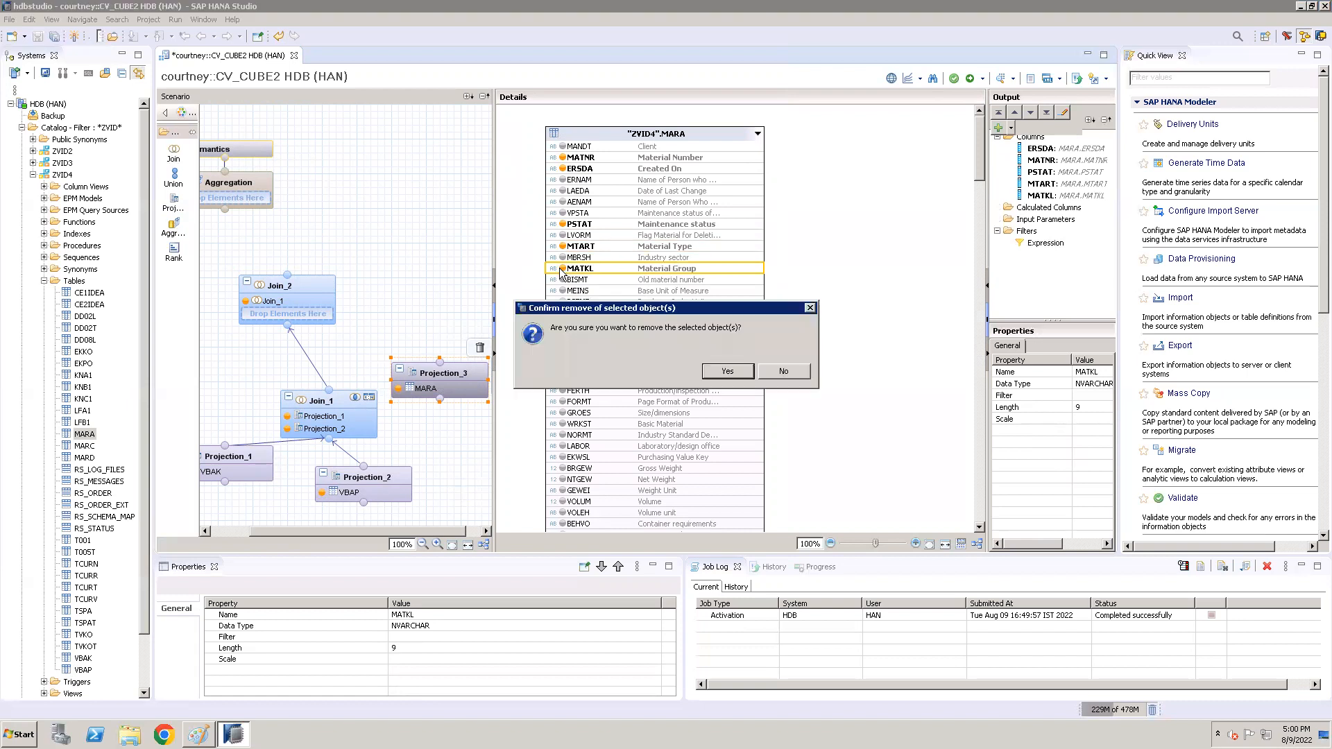
click(744, 374)
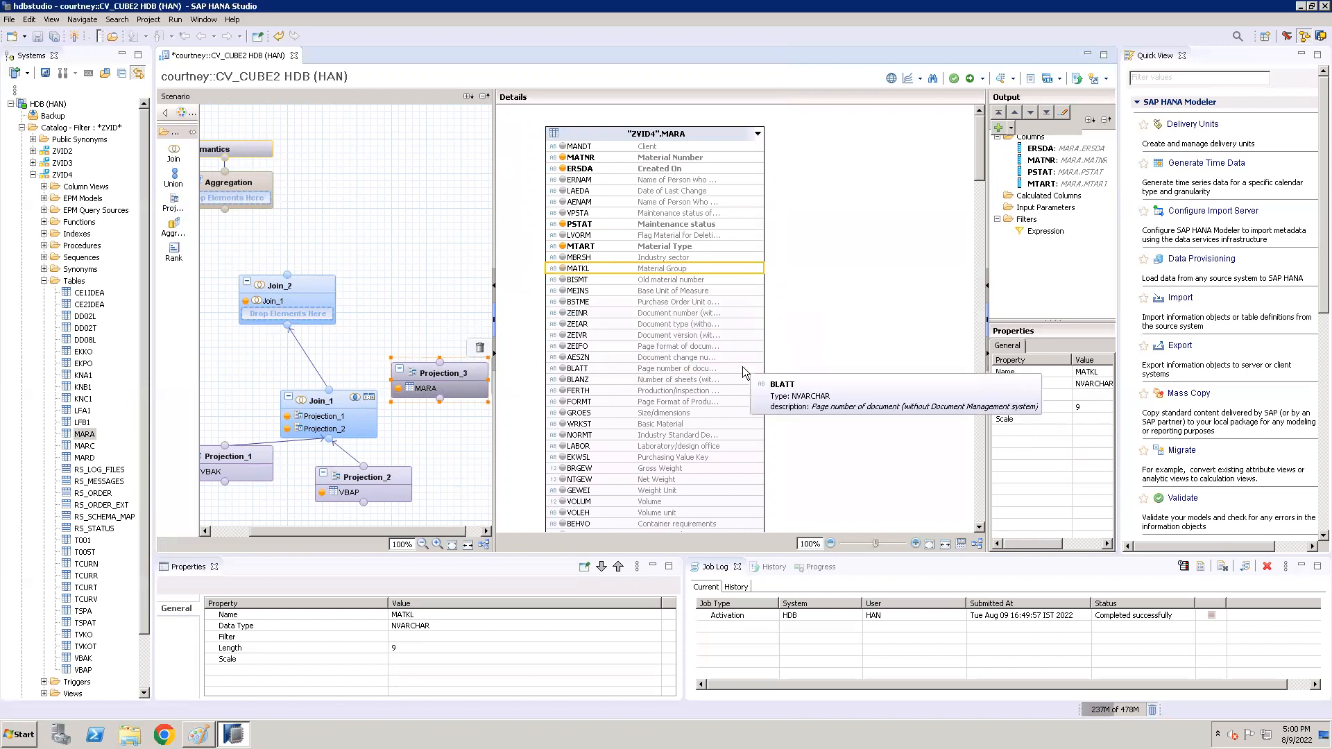
Add the MARA columns MEINS and NTGEW to the output of Projection_3 and connect Projection_3 to Join_2 as an input
click(563, 292)
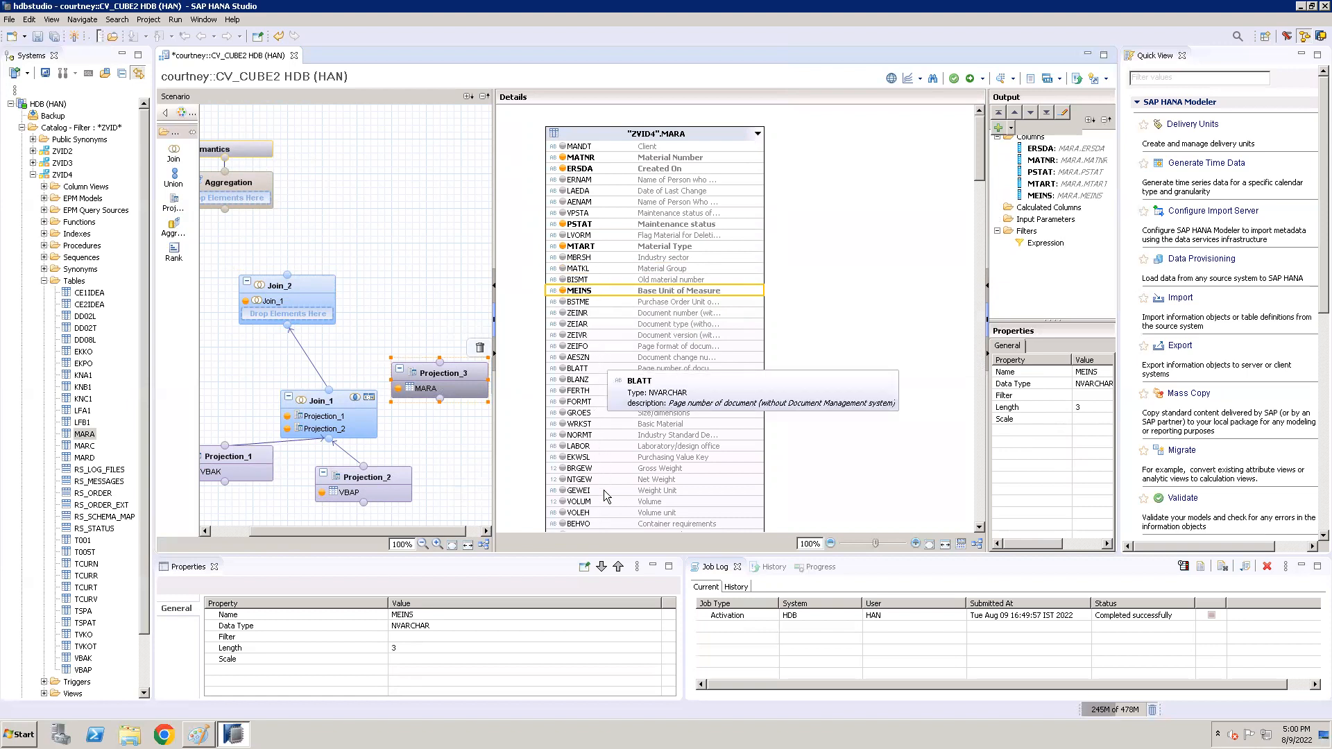
click(563, 479)
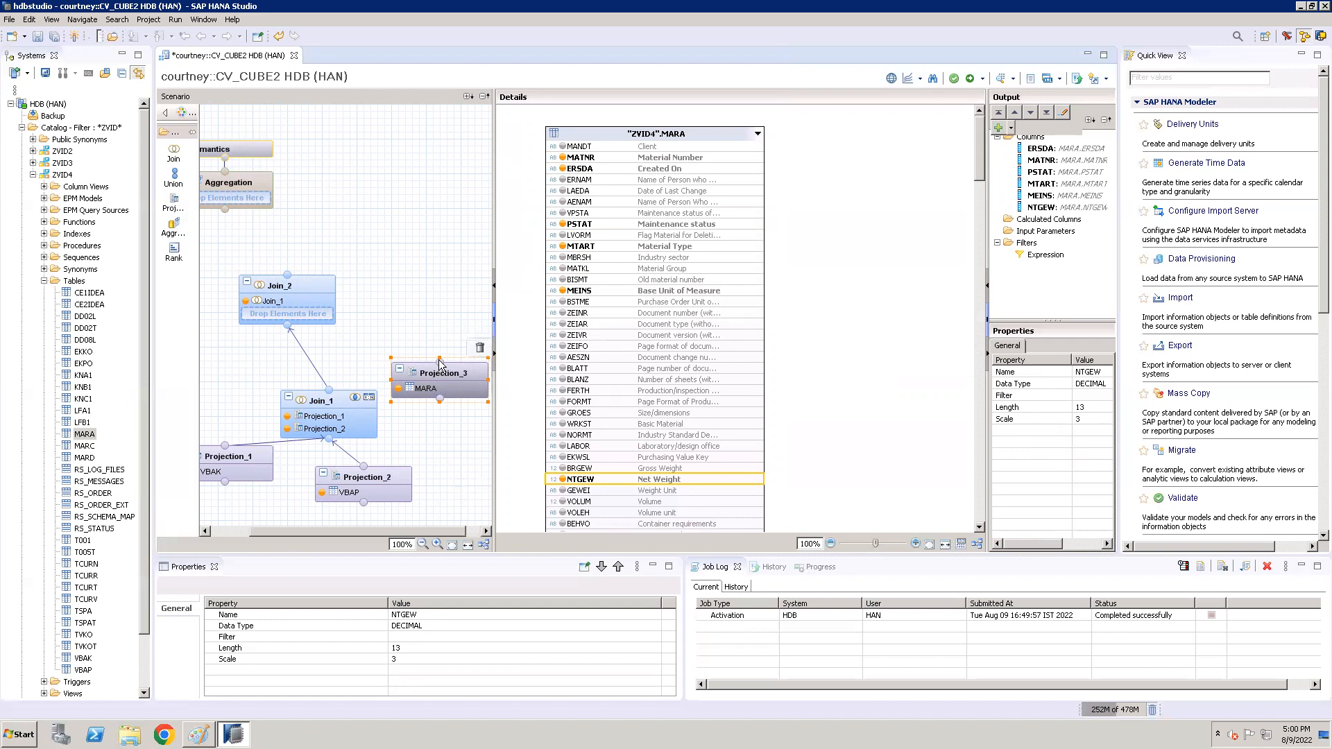
drag(441, 365, 287, 326)
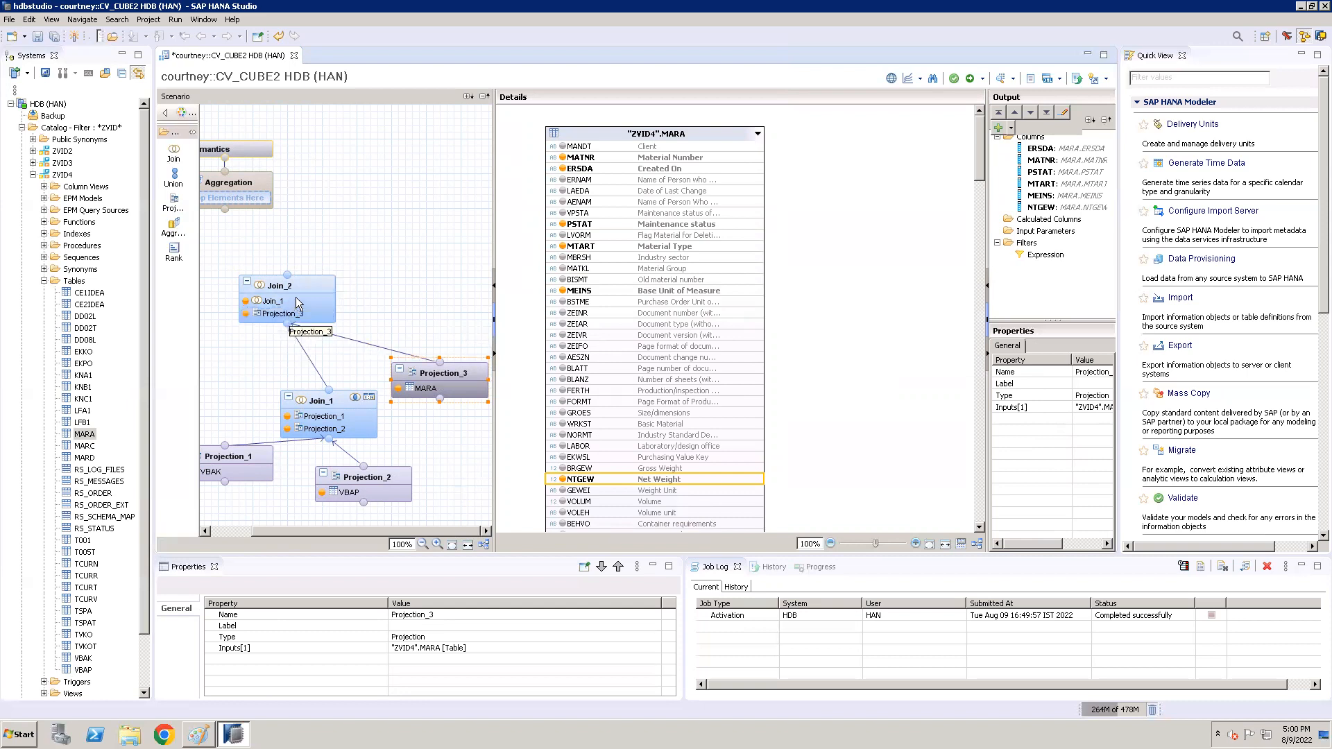
Add all columns of Join_1 to the output of Join_2
click(308, 284)
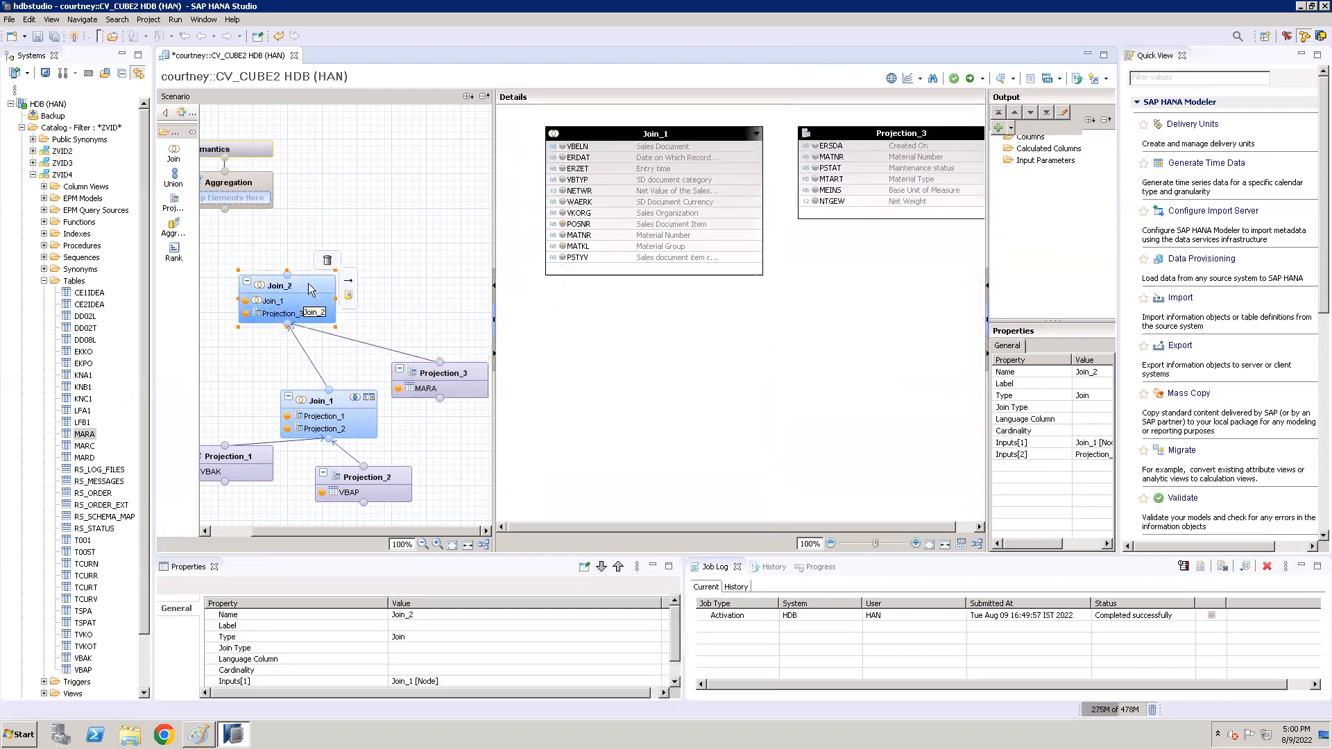
click(720, 134)
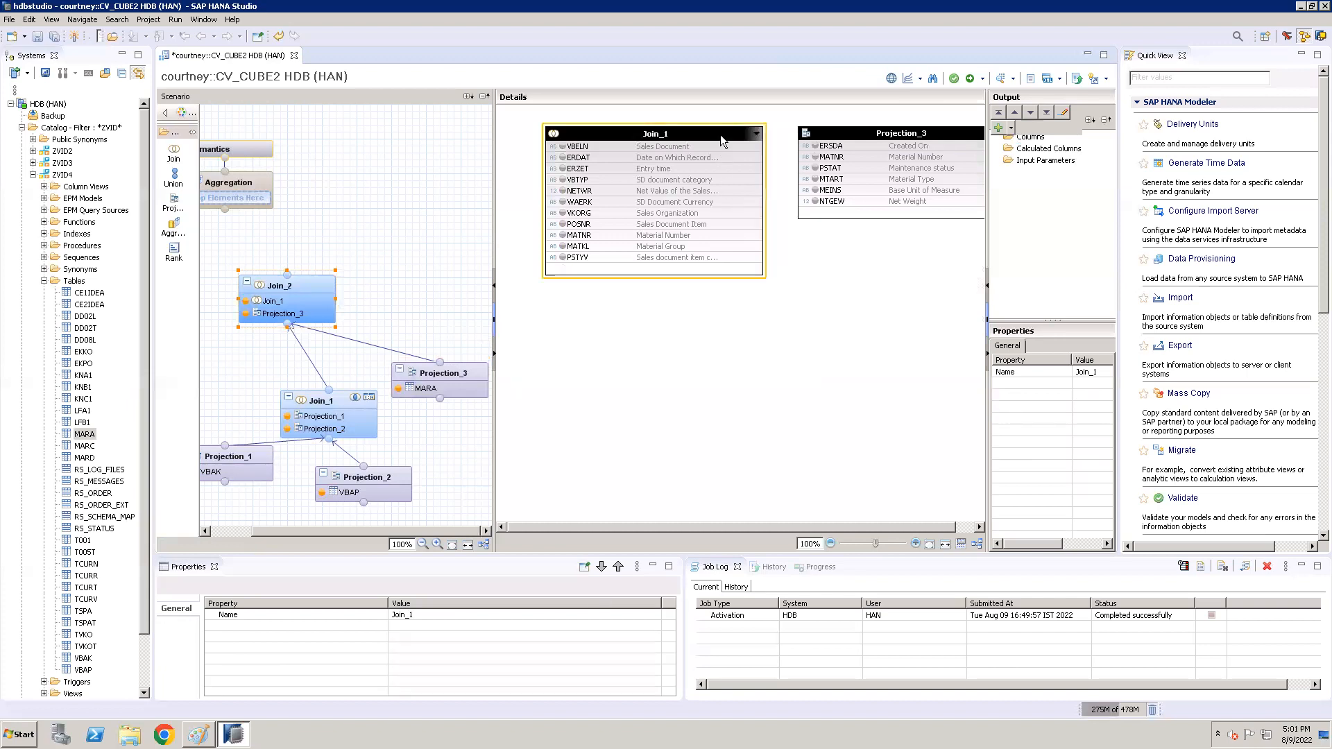
right_click(720, 135)
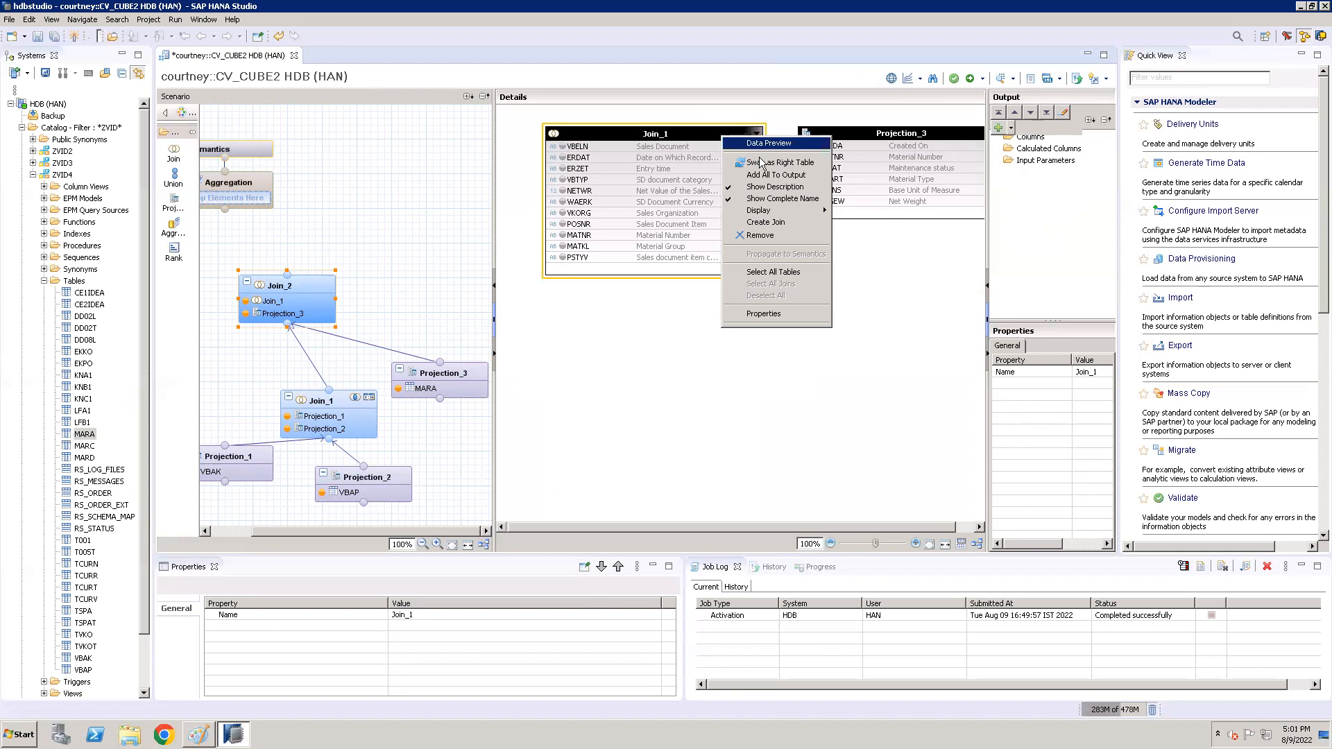
click(776, 176)
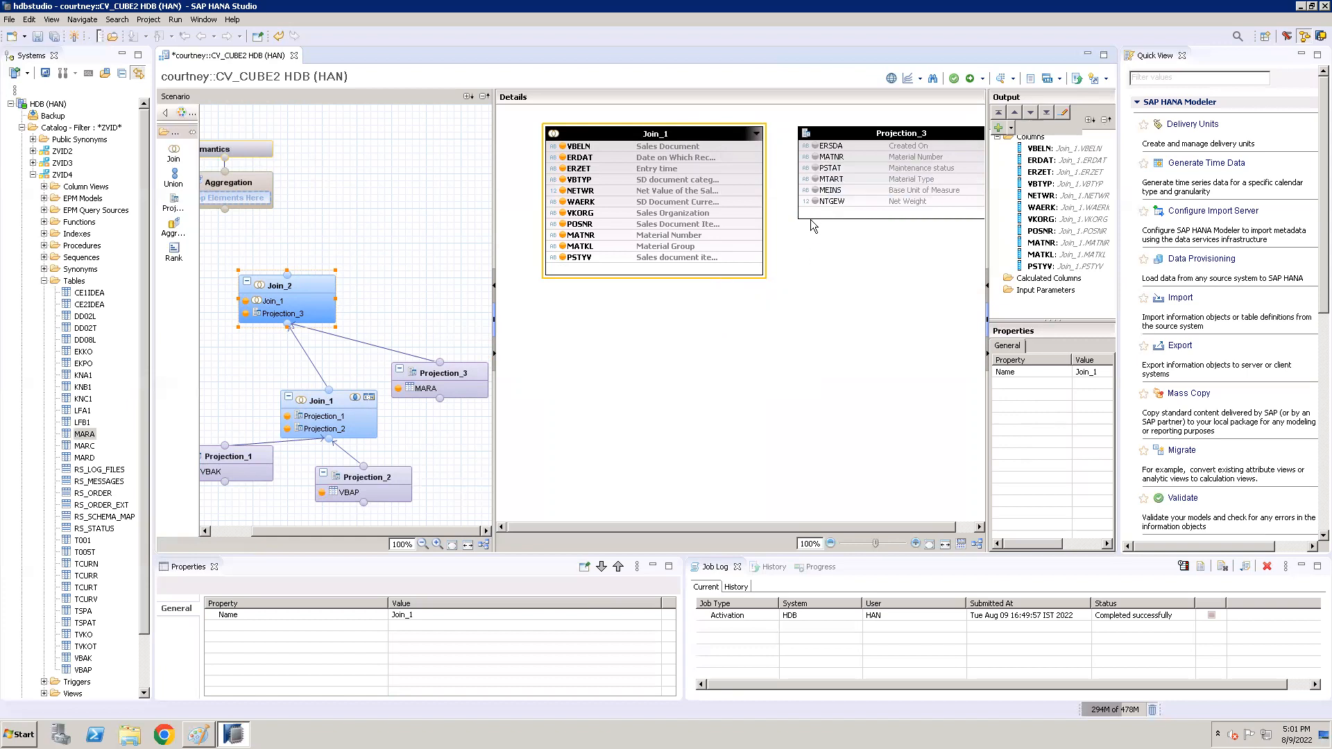
Add the Projection_3 columns ERSDA, PSTAT, MTART, MEINS and NTGEW to the output of Join_2
click(815, 147)
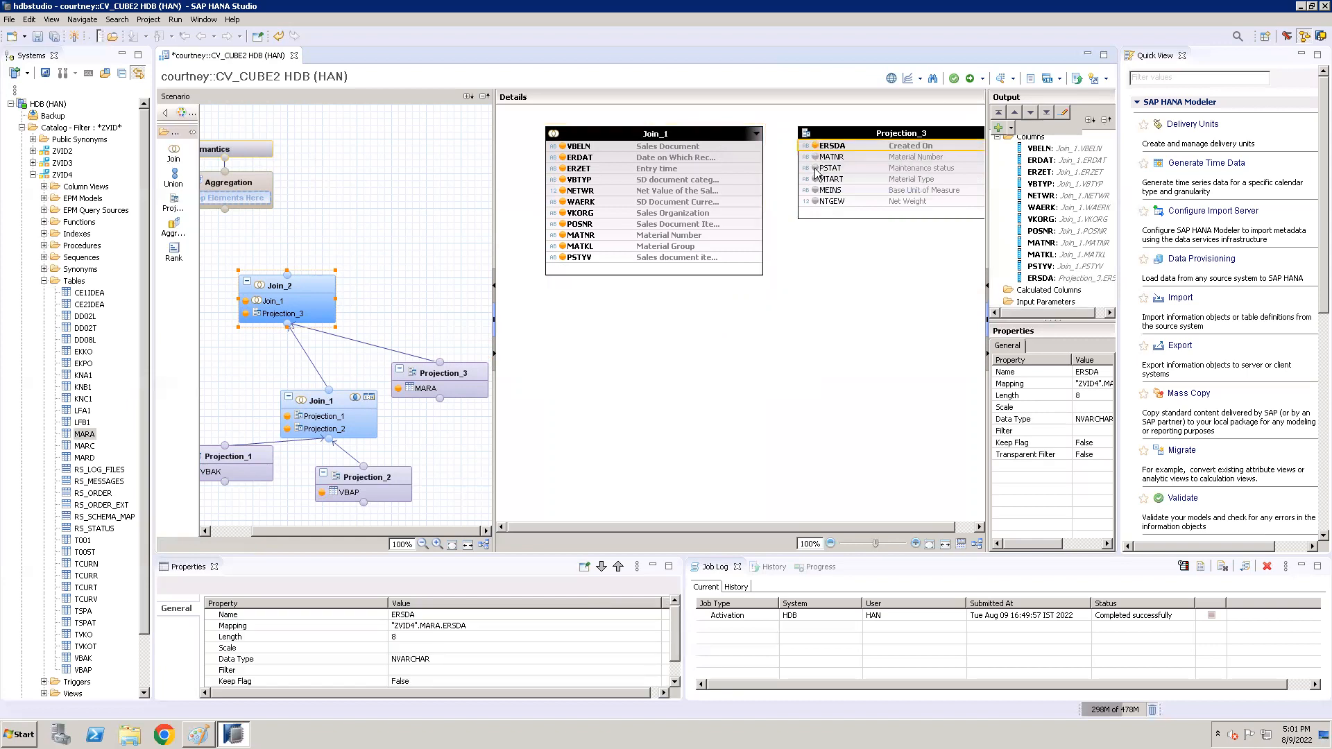
click(818, 169)
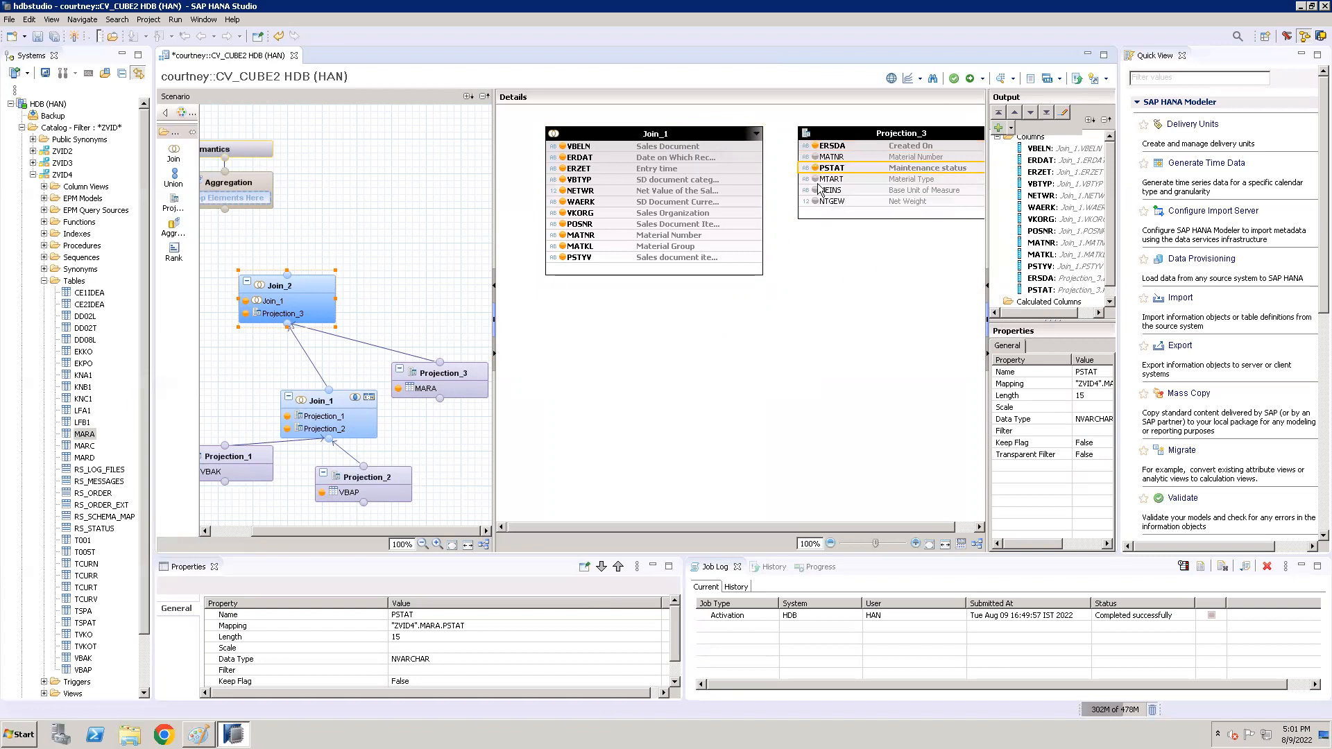
click(817, 180)
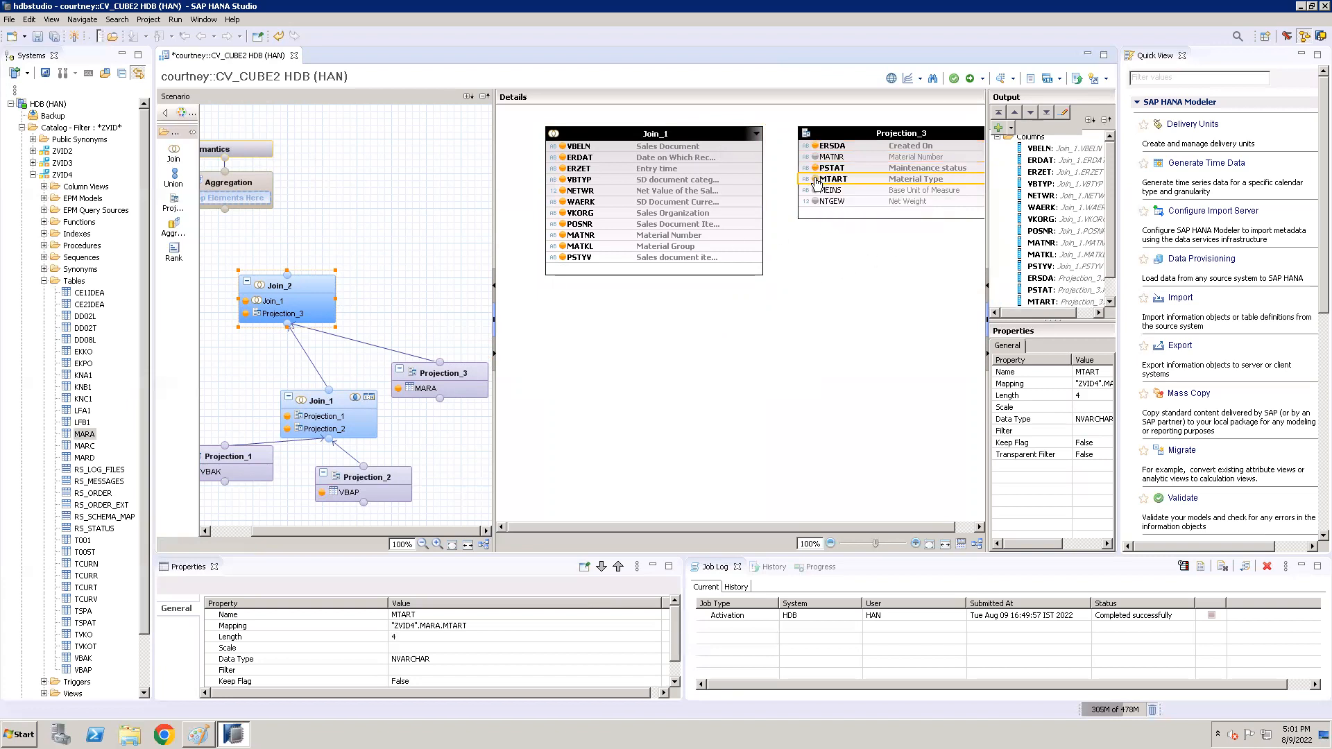
click(817, 193)
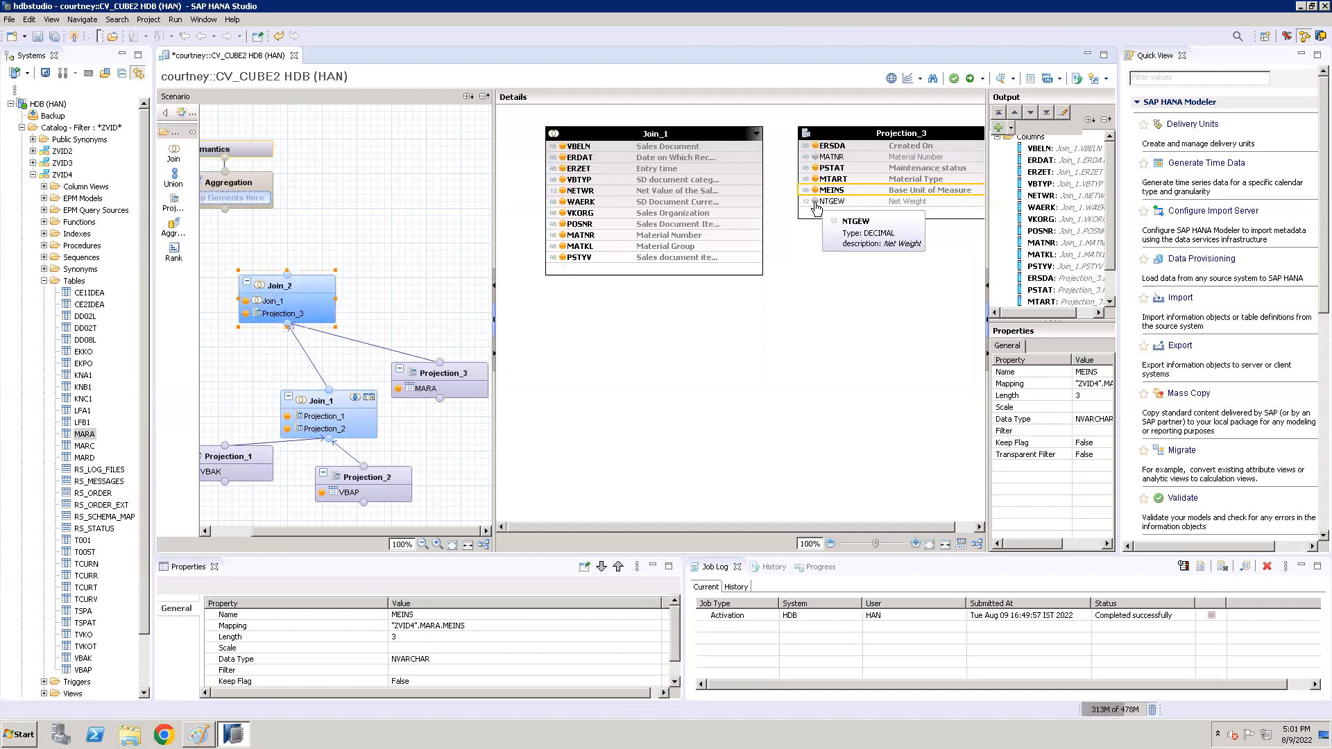
click(816, 203)
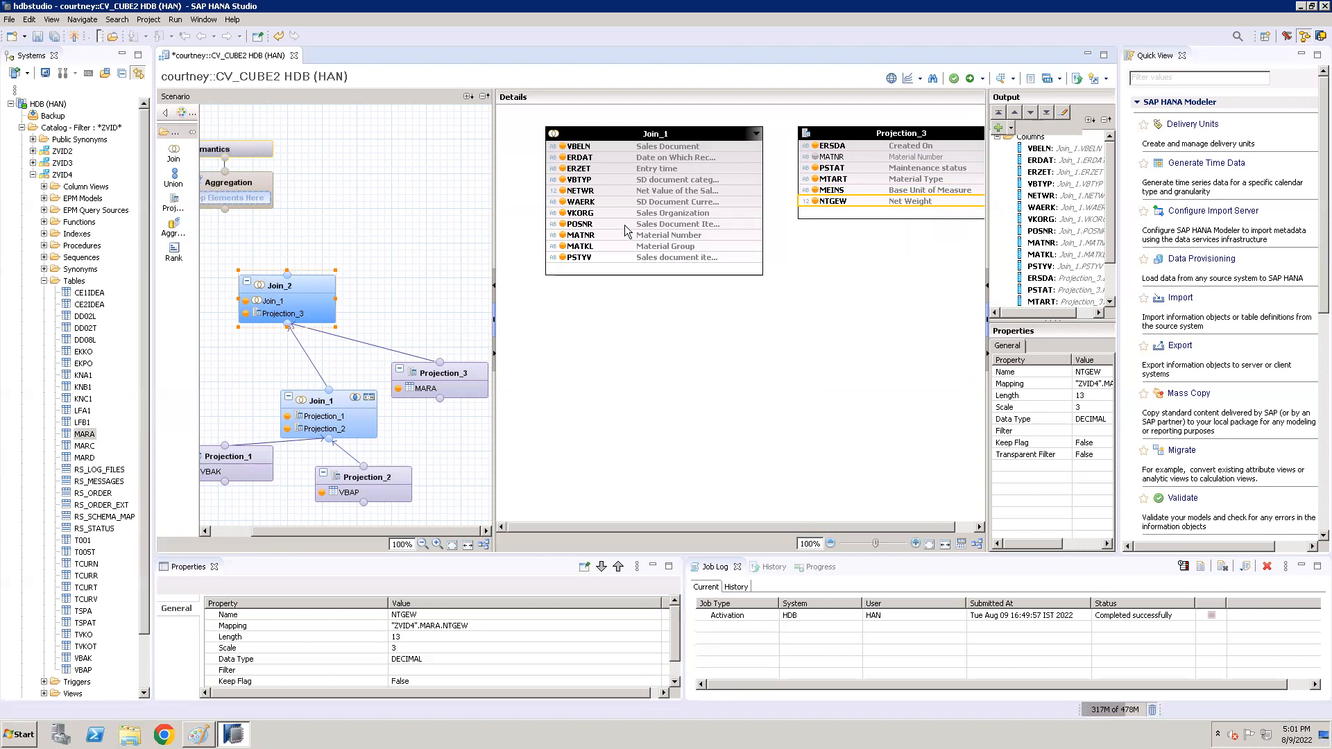
Join Join_1 to Projection_3 on MATNR within Join_2 and set the inner join's cardinality to n..1
click(750, 239)
drag(760, 236, 807, 160)
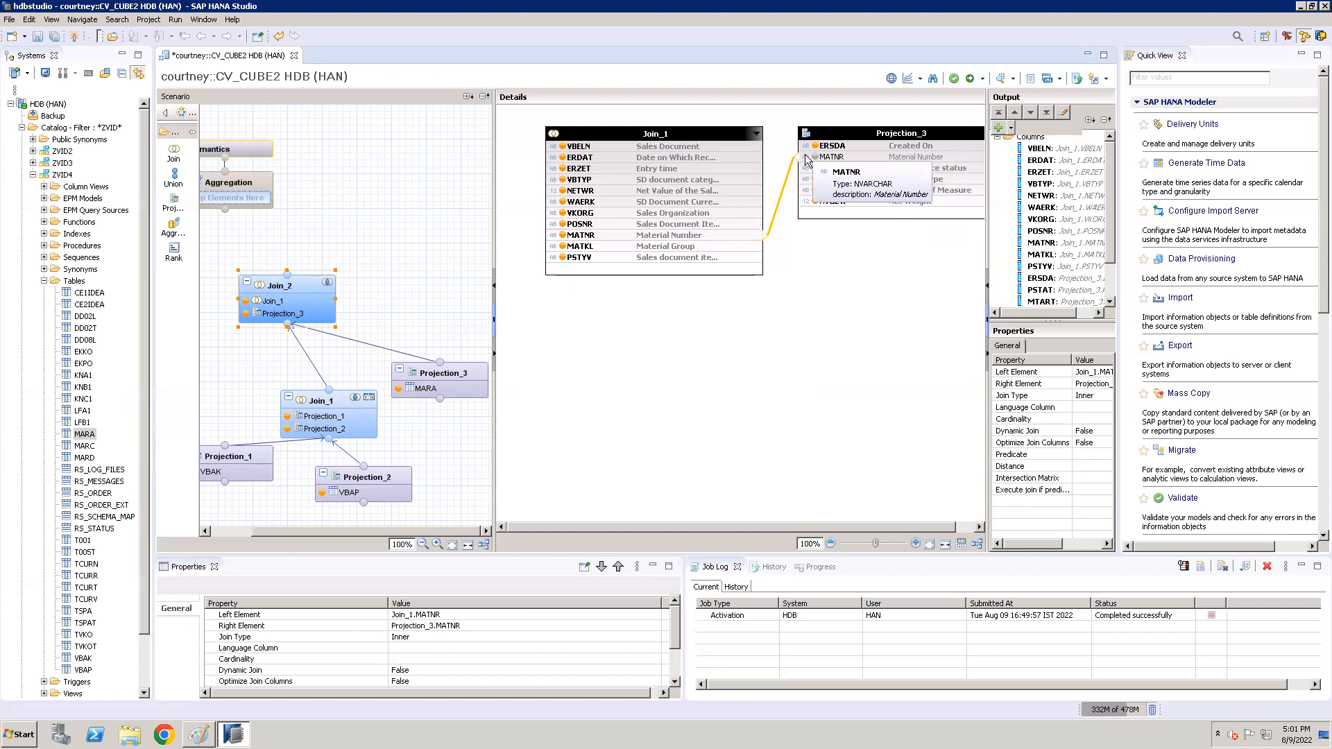
click(291, 288)
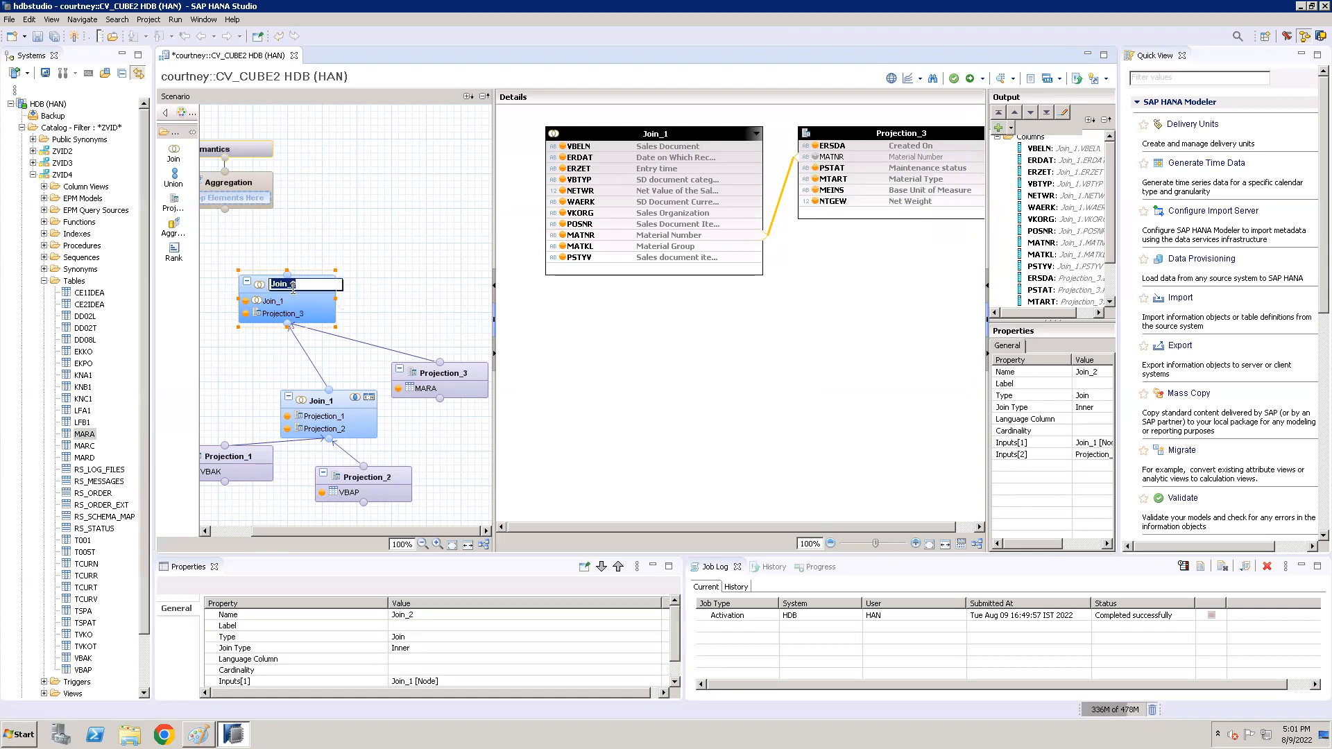
click(383, 231)
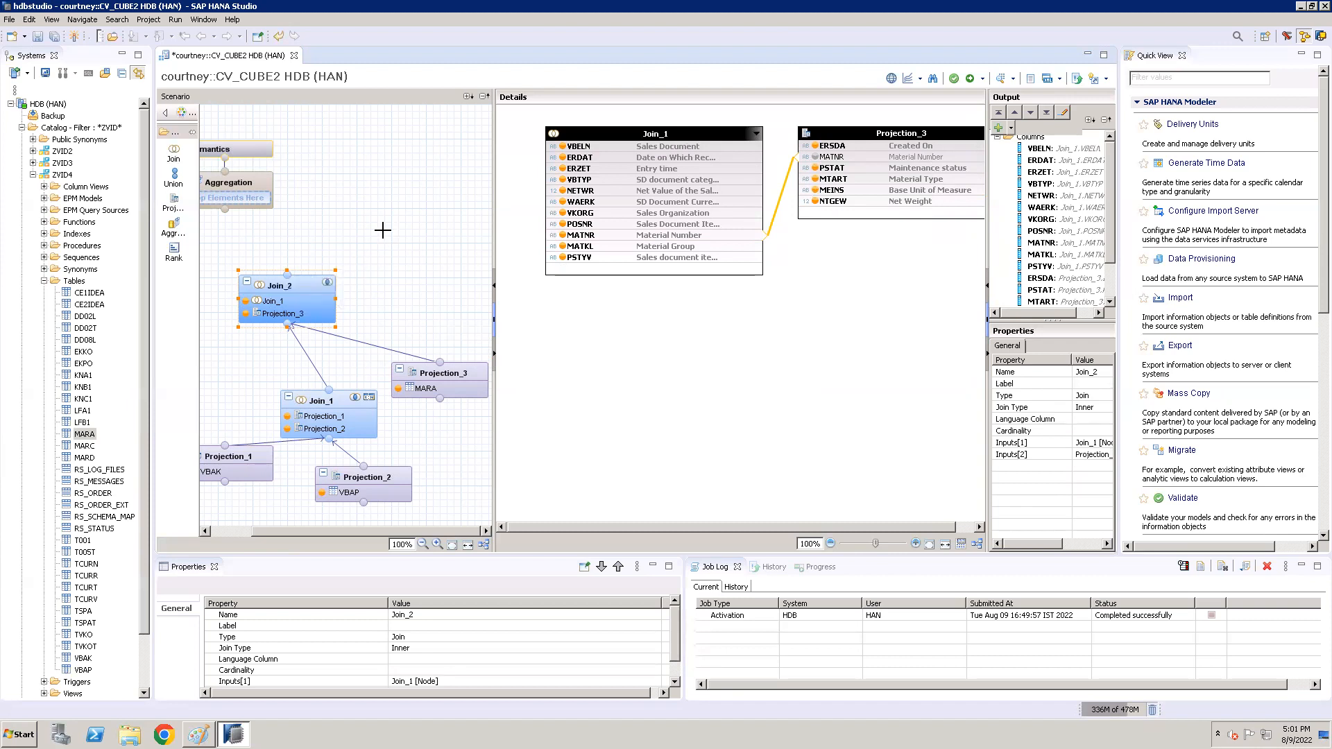
click(301, 280)
double_click(778, 199)
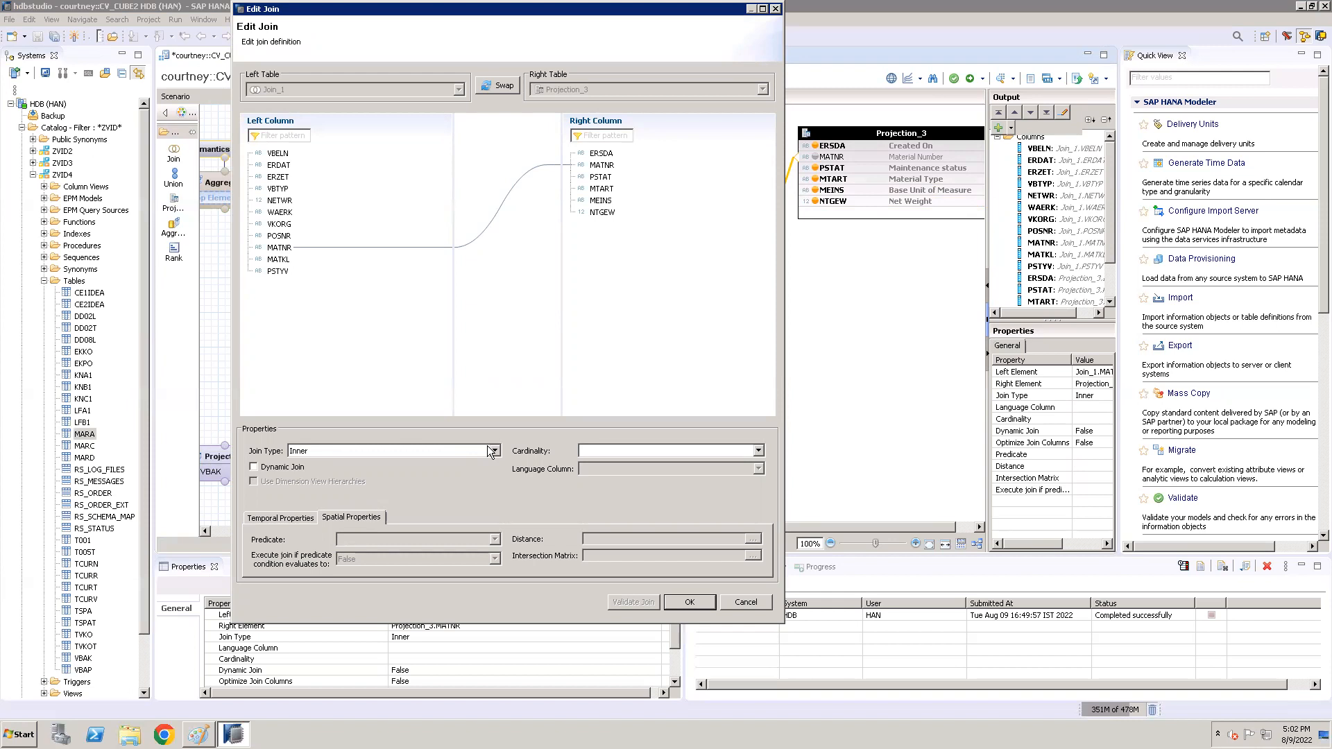
click(760, 451)
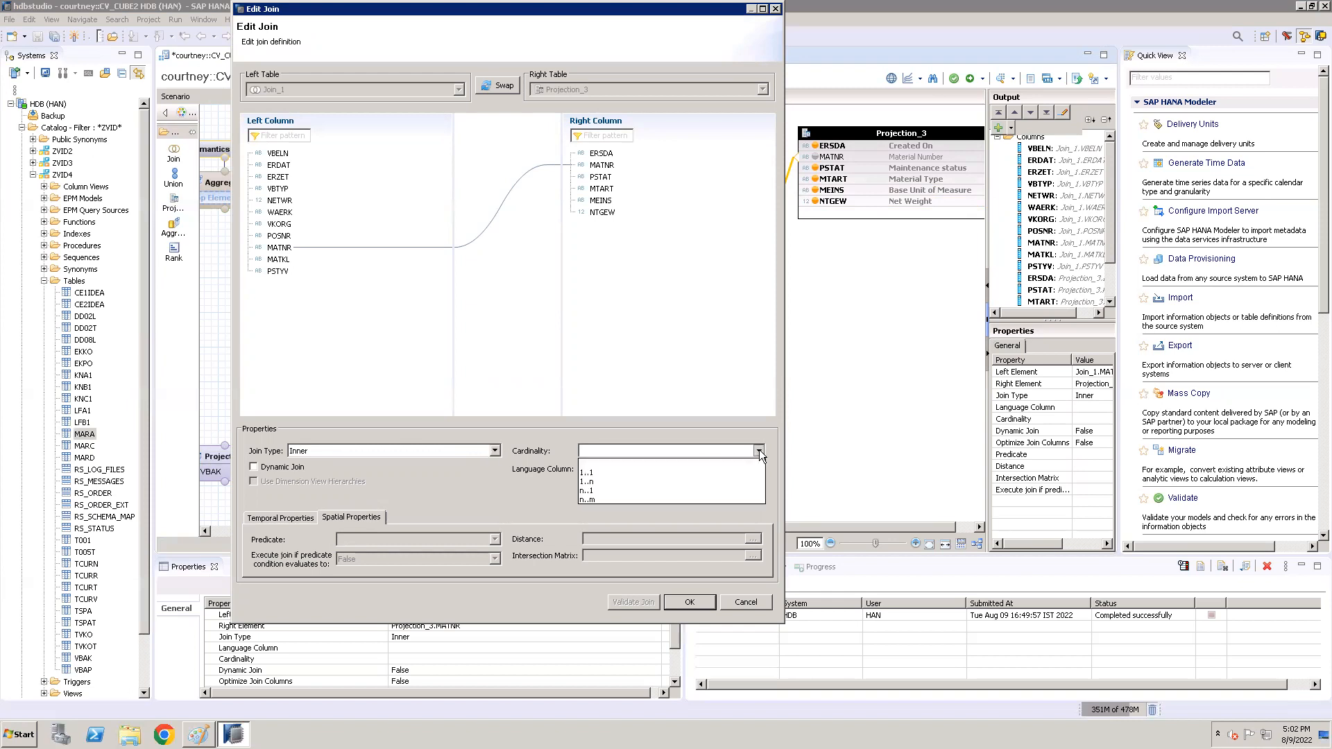
click(708, 490)
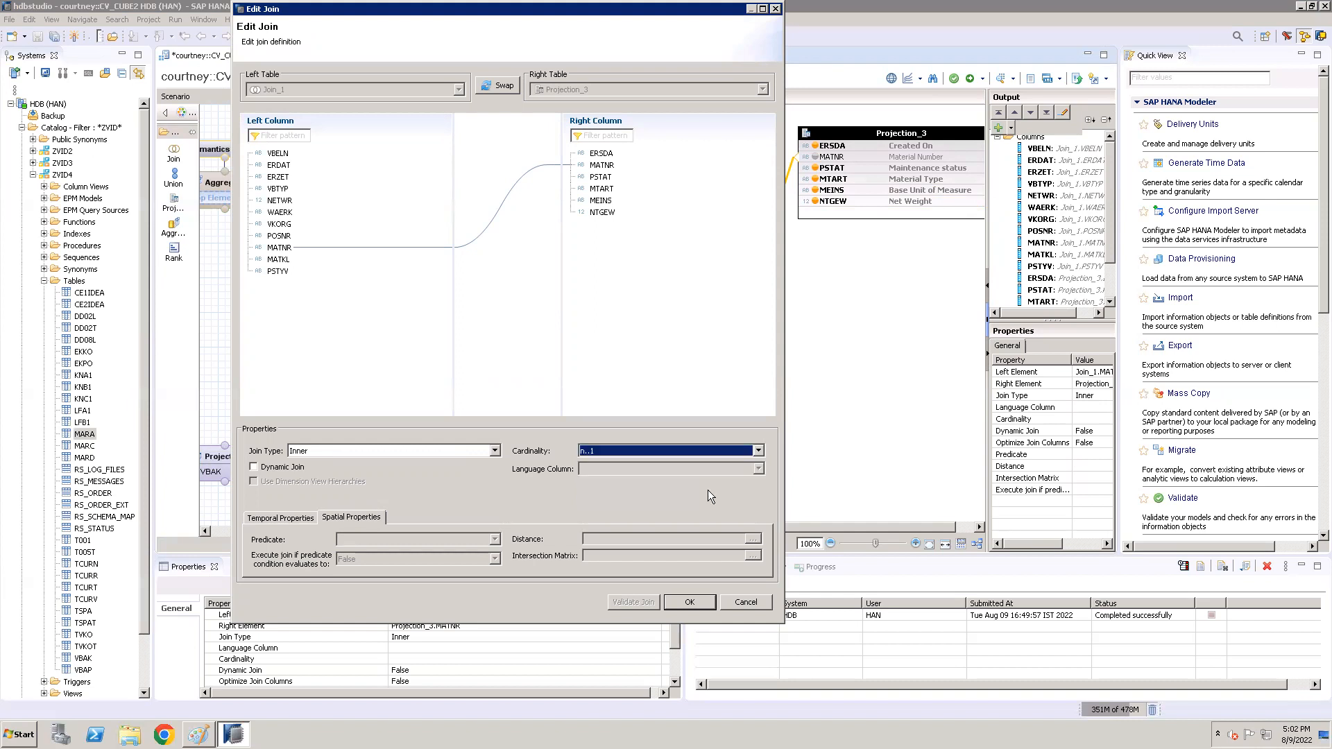
click(698, 602)
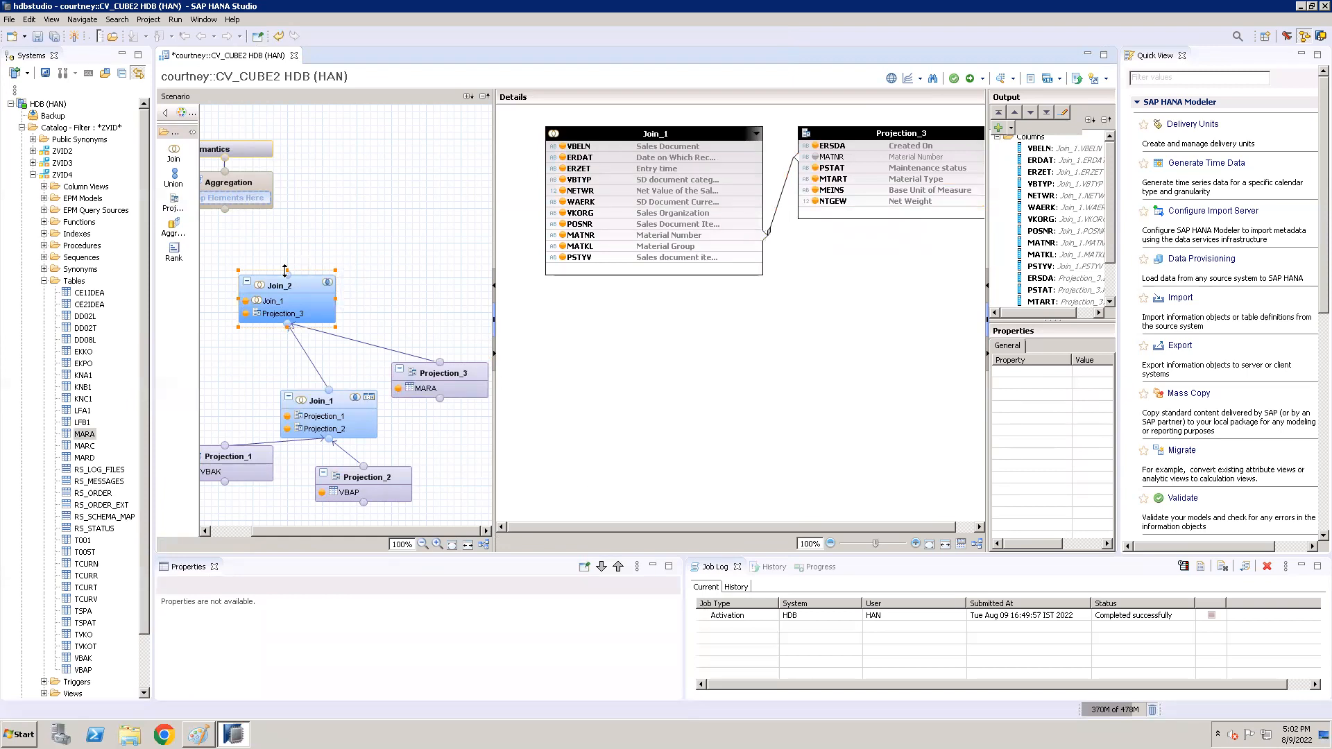
Connect Join_2 to the Aggregation node and add all of its columns to the aggregation output
mouse_move(290, 280)
drag(290, 279, 224, 205)
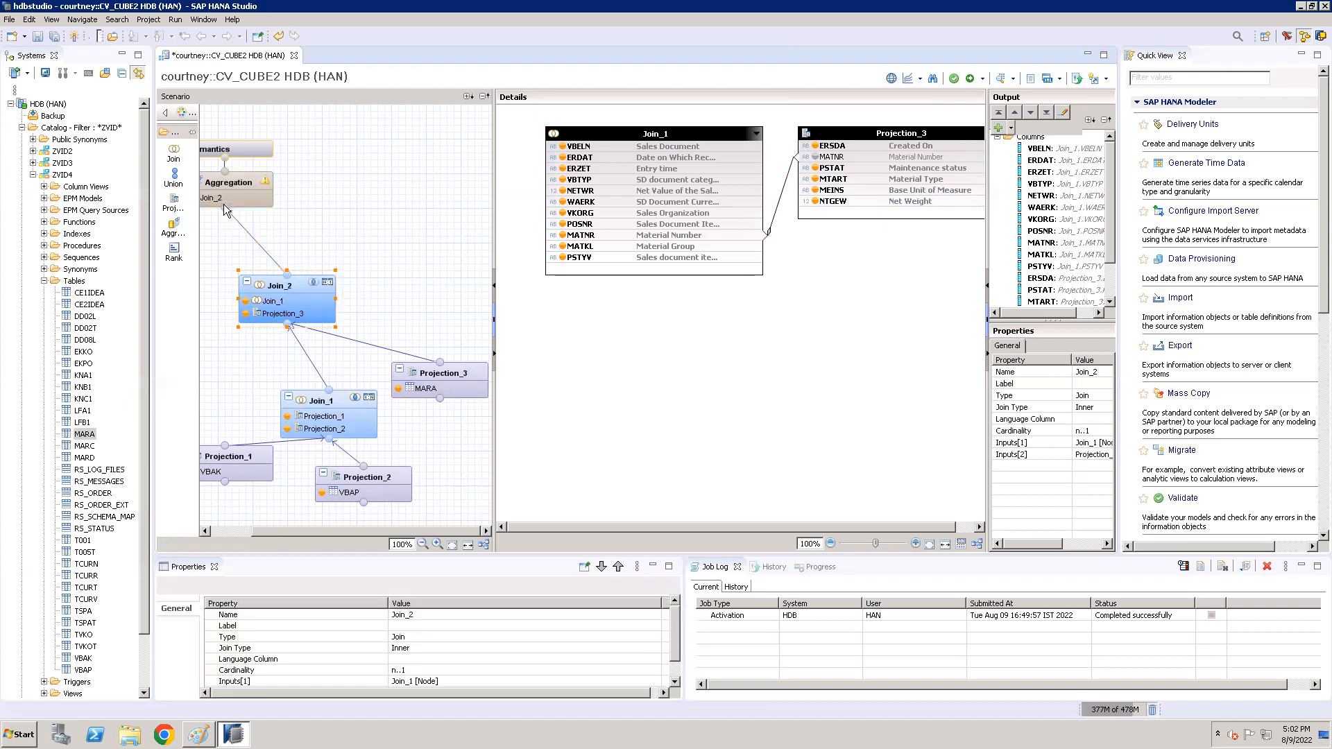
click(246, 182)
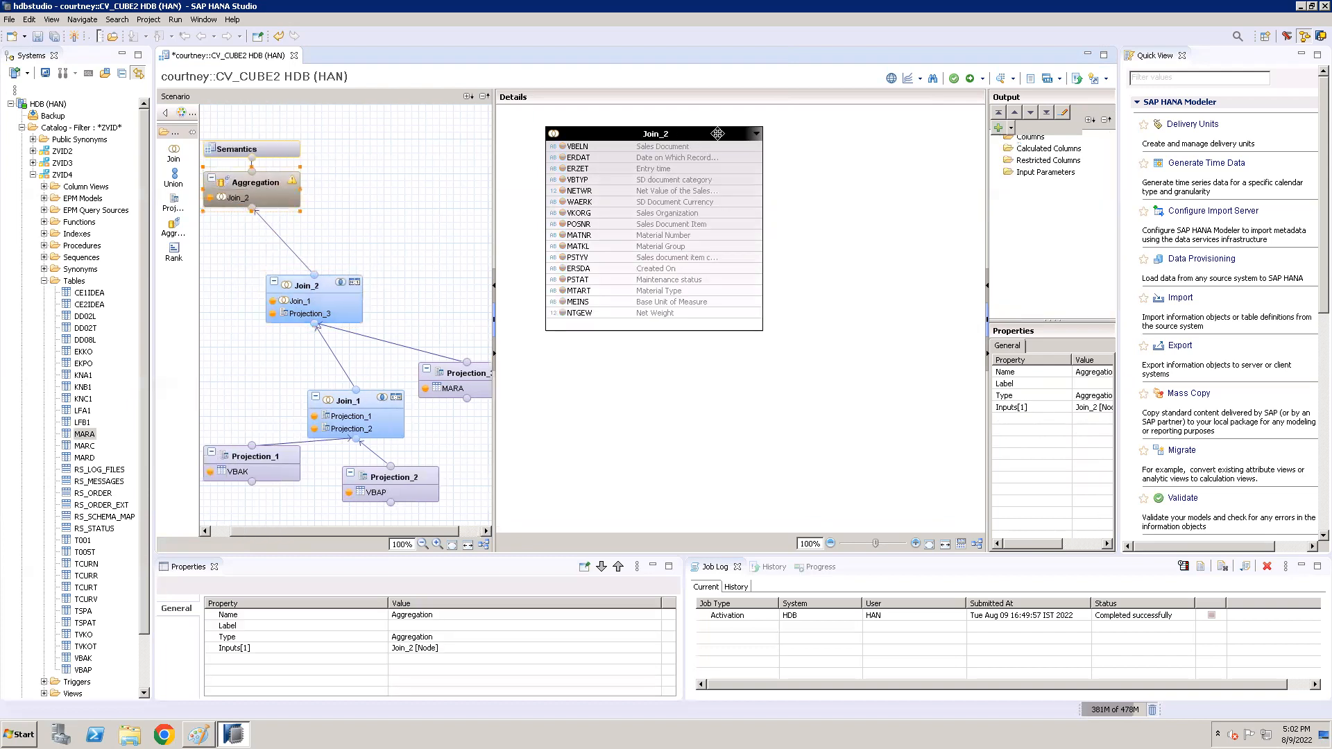
click(718, 133)
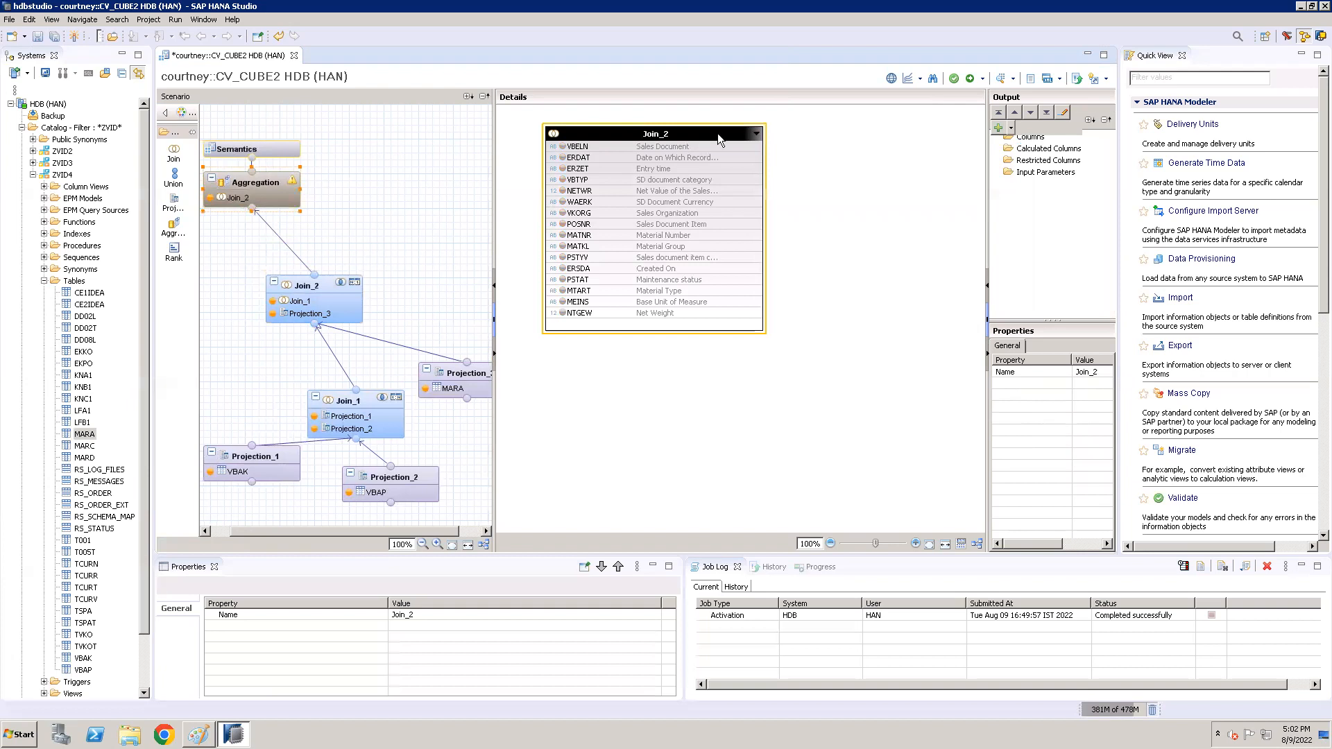
right_click(717, 133)
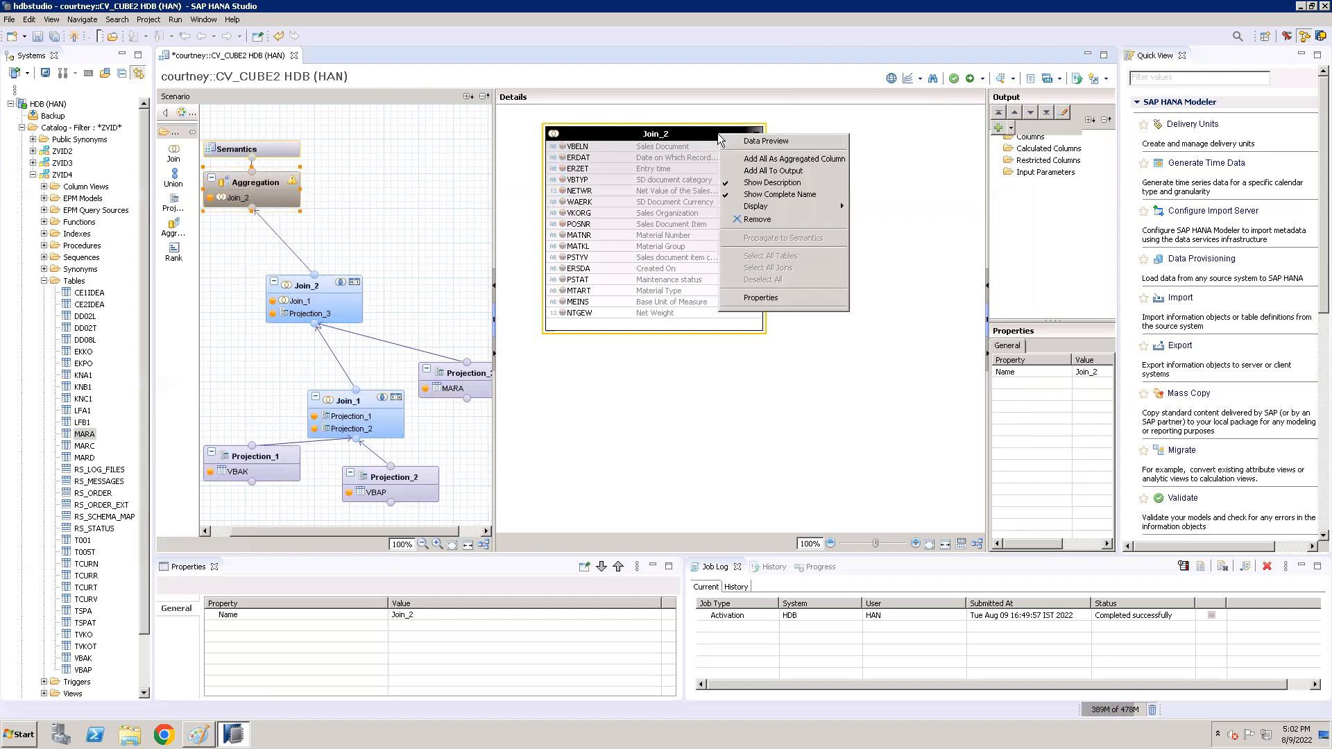
click(788, 172)
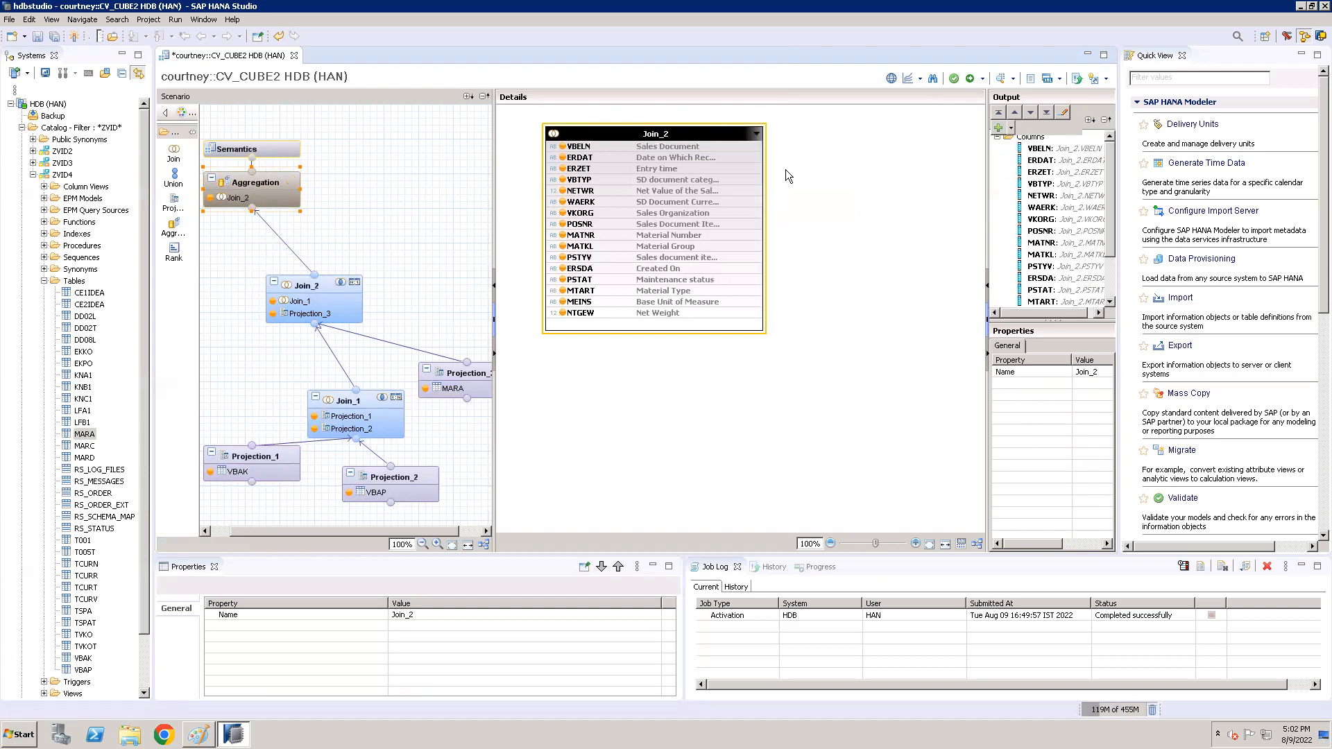
Mark the VBELN column as a key in the Semantics node
click(279, 148)
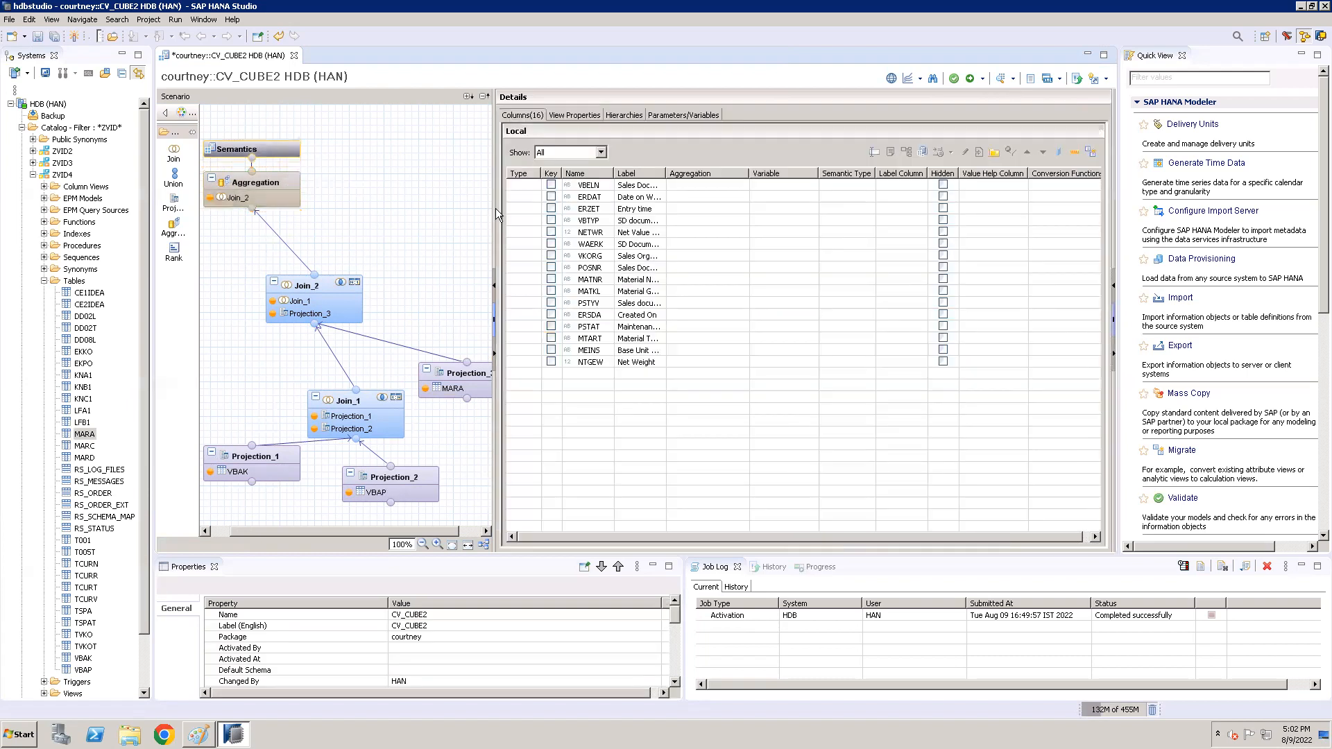
click(551, 186)
click(551, 185)
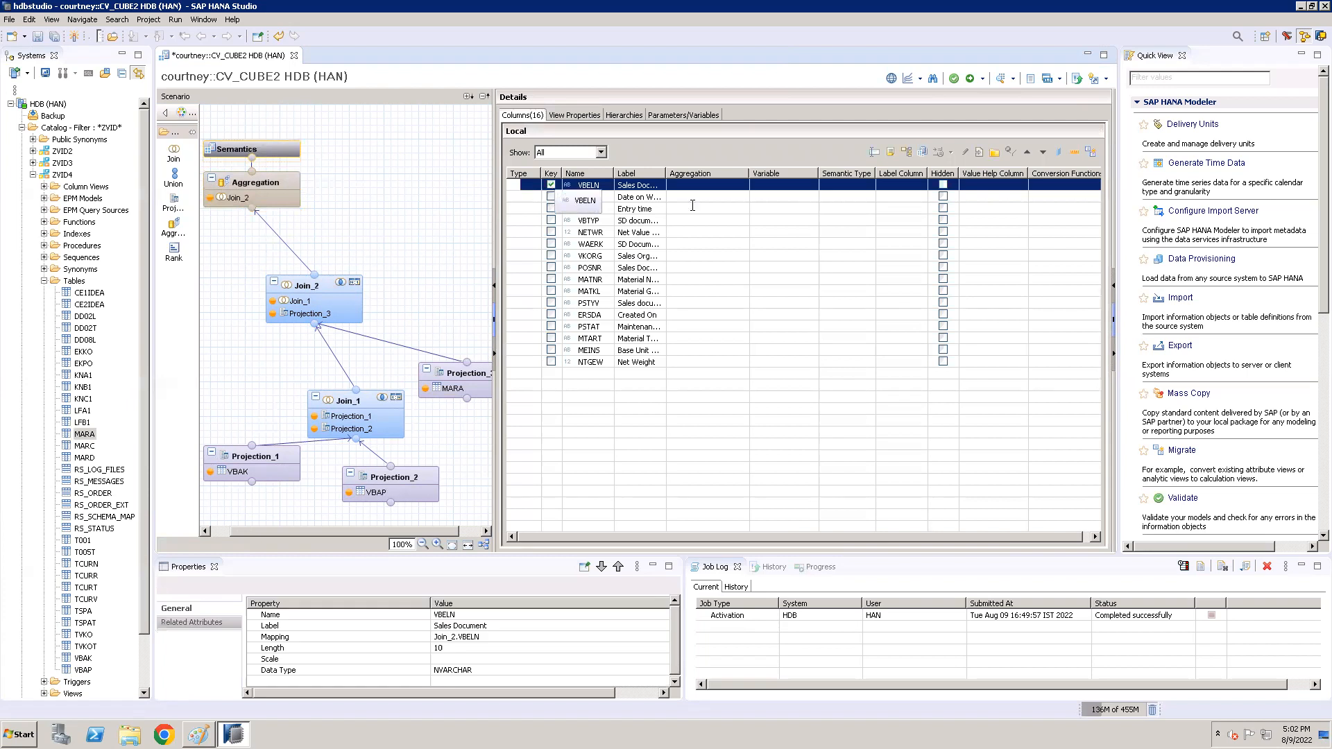
Activate CV_CUBE2 by assigning it to an existing open change, and redeploy the view
click(971, 81)
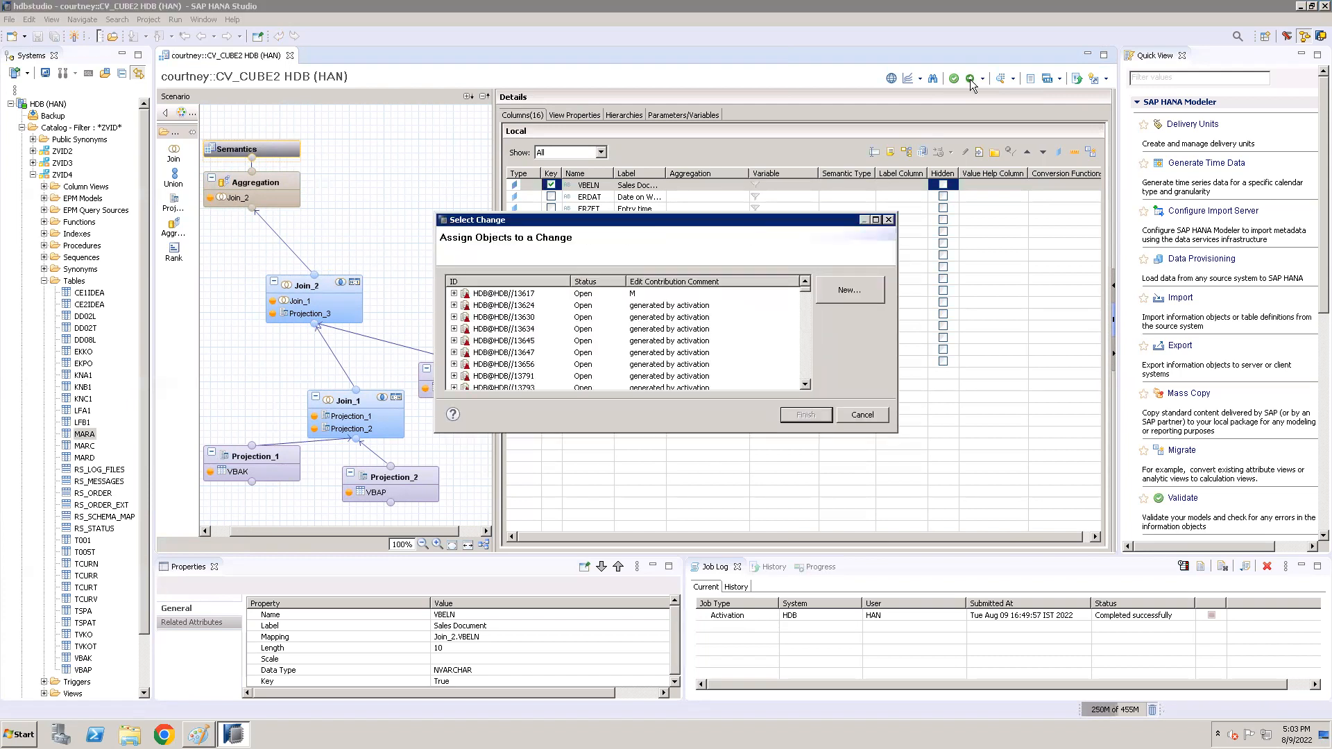
click(527, 354)
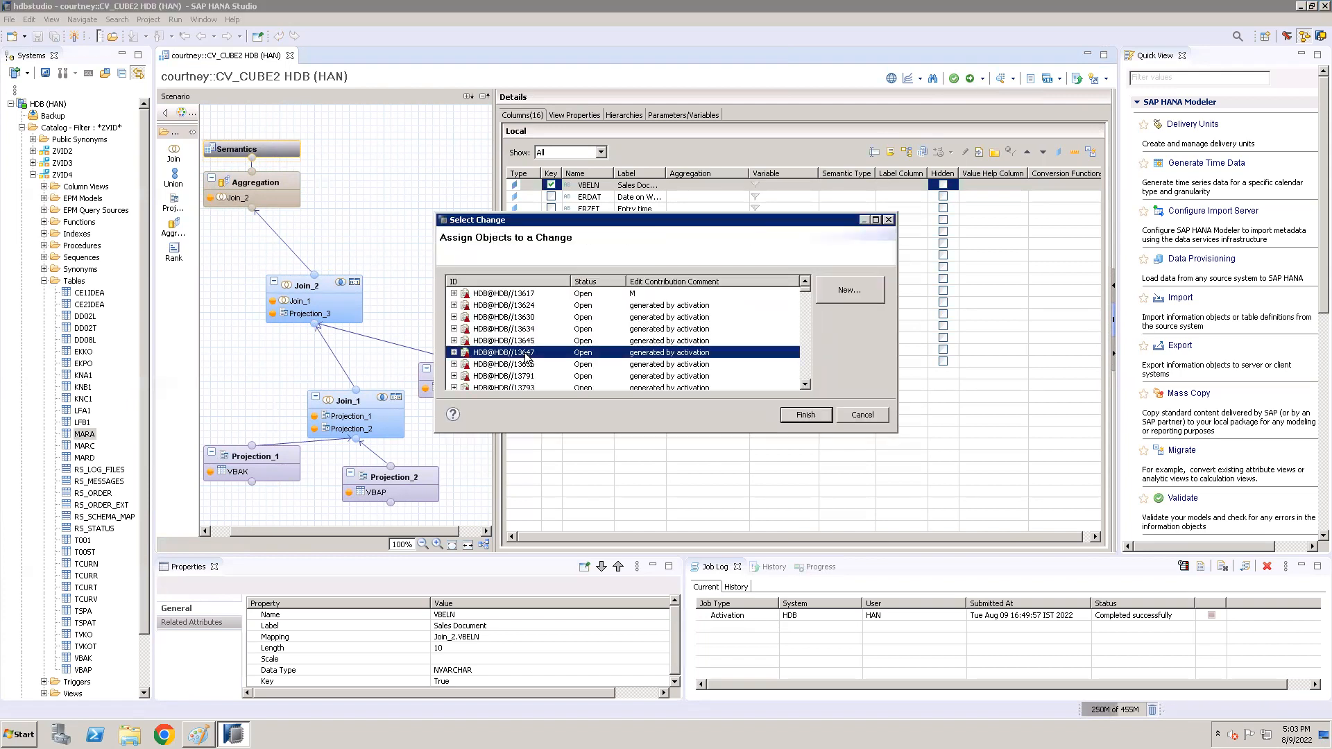
click(816, 414)
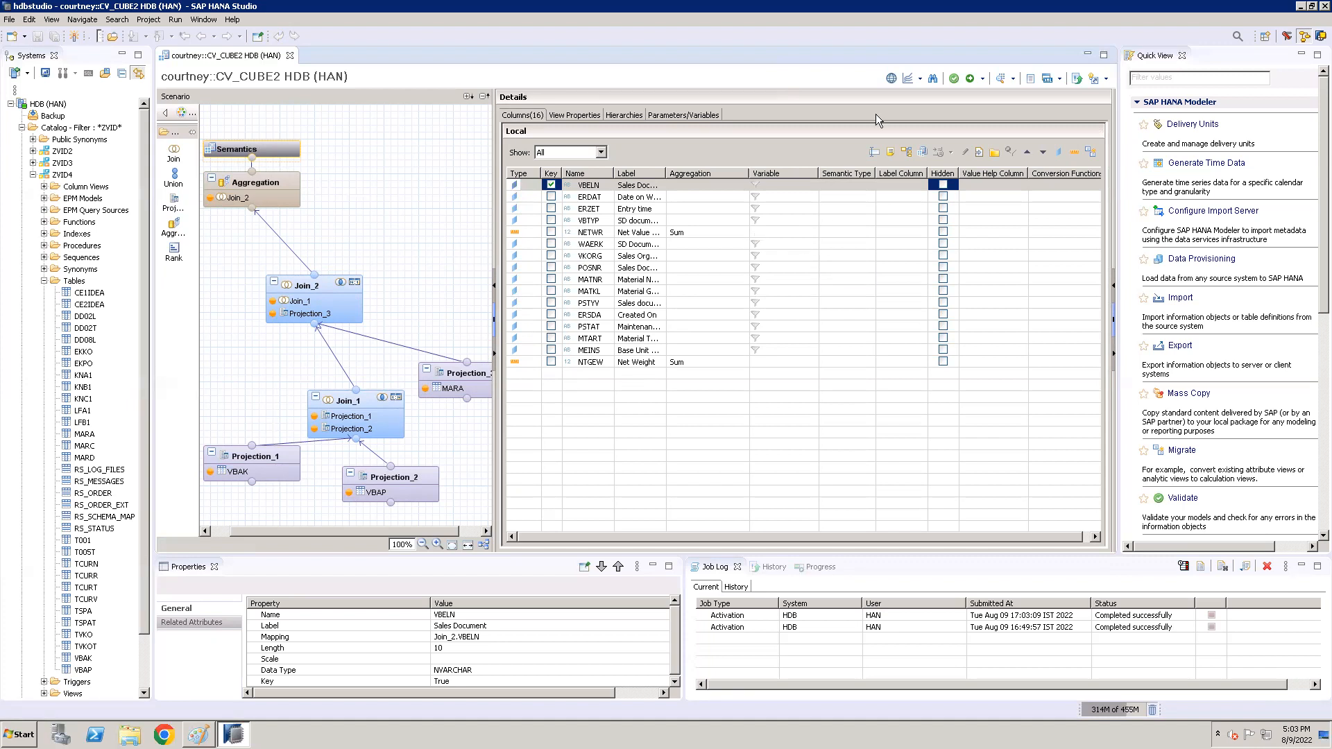
click(970, 80)
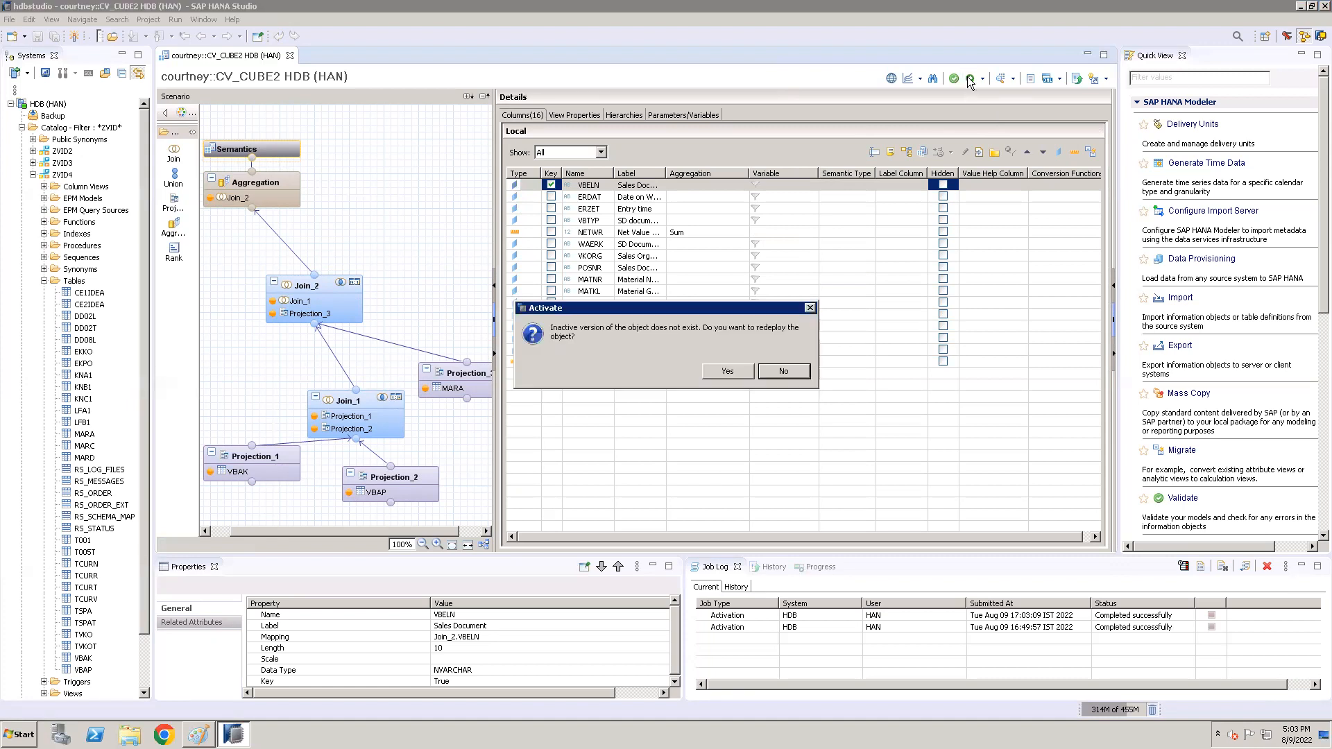
click(717, 373)
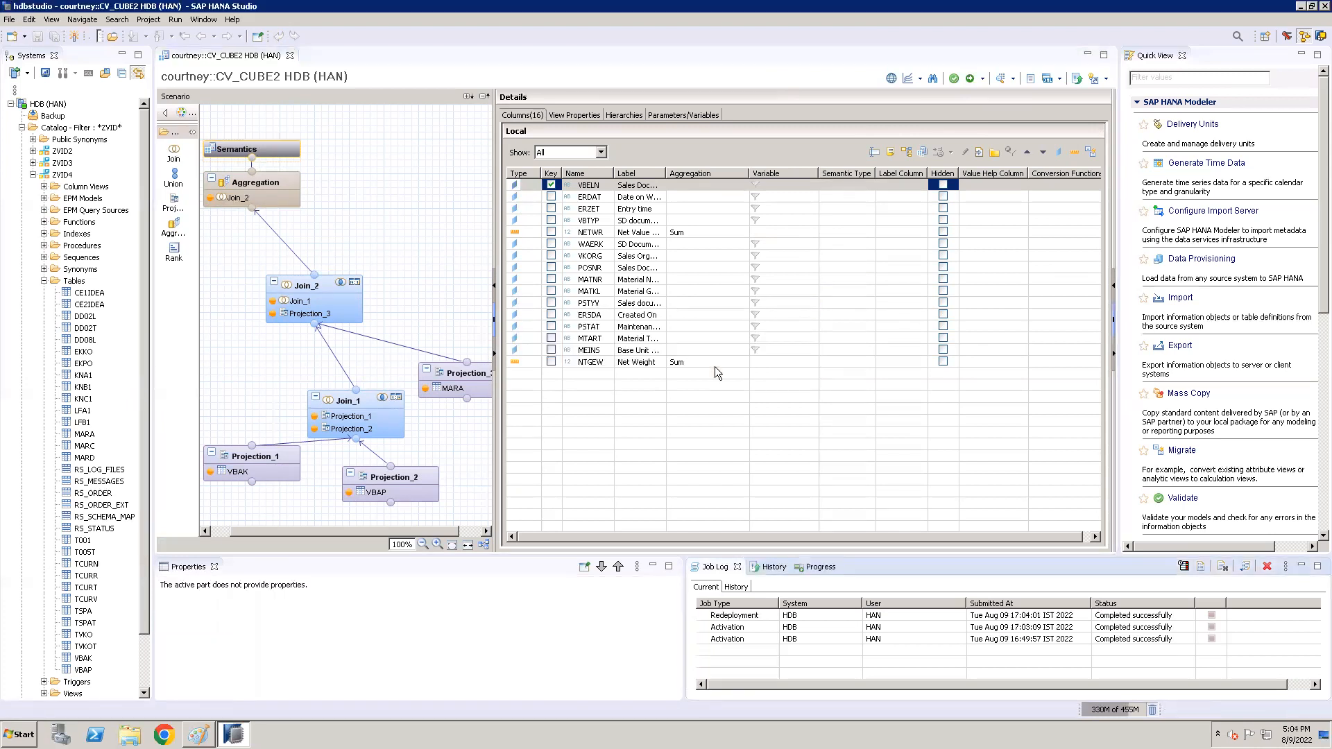
Preview the raw data of CV_CUBE2 and close the preview
click(1002, 84)
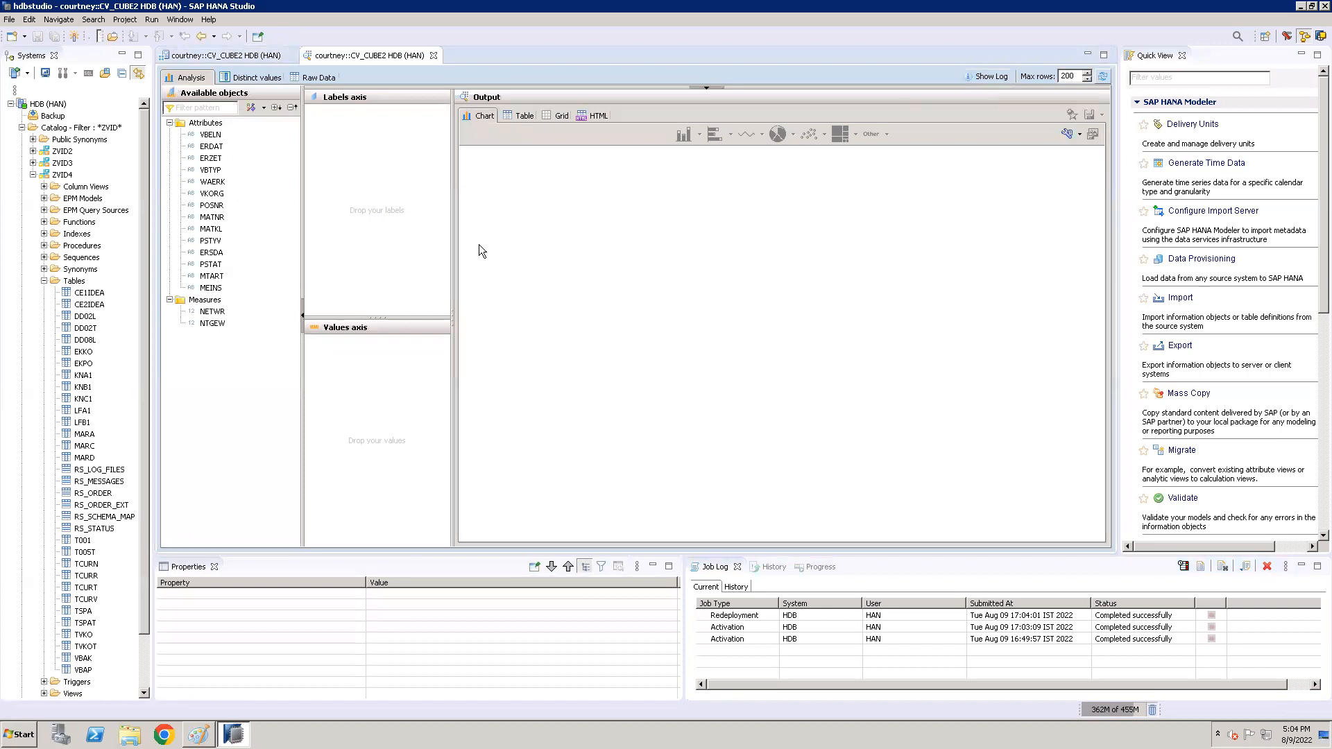
click(317, 77)
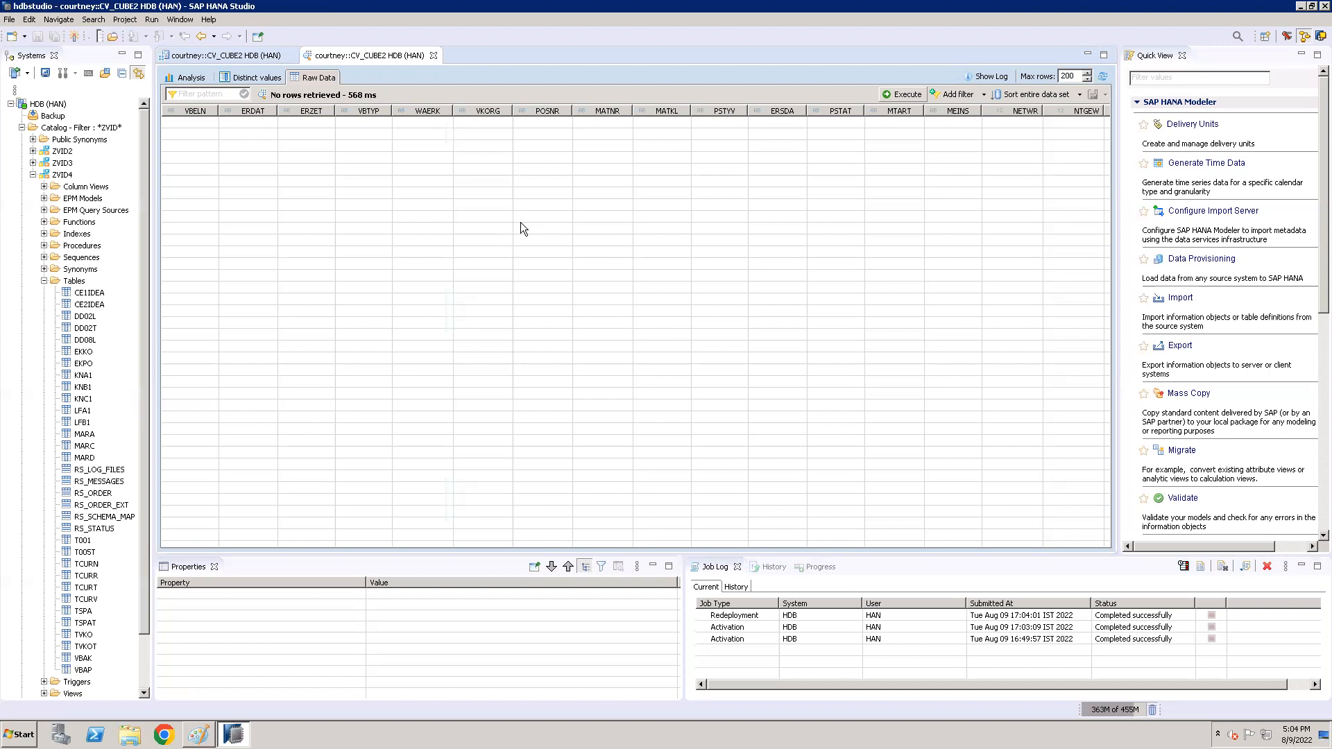
click(435, 56)
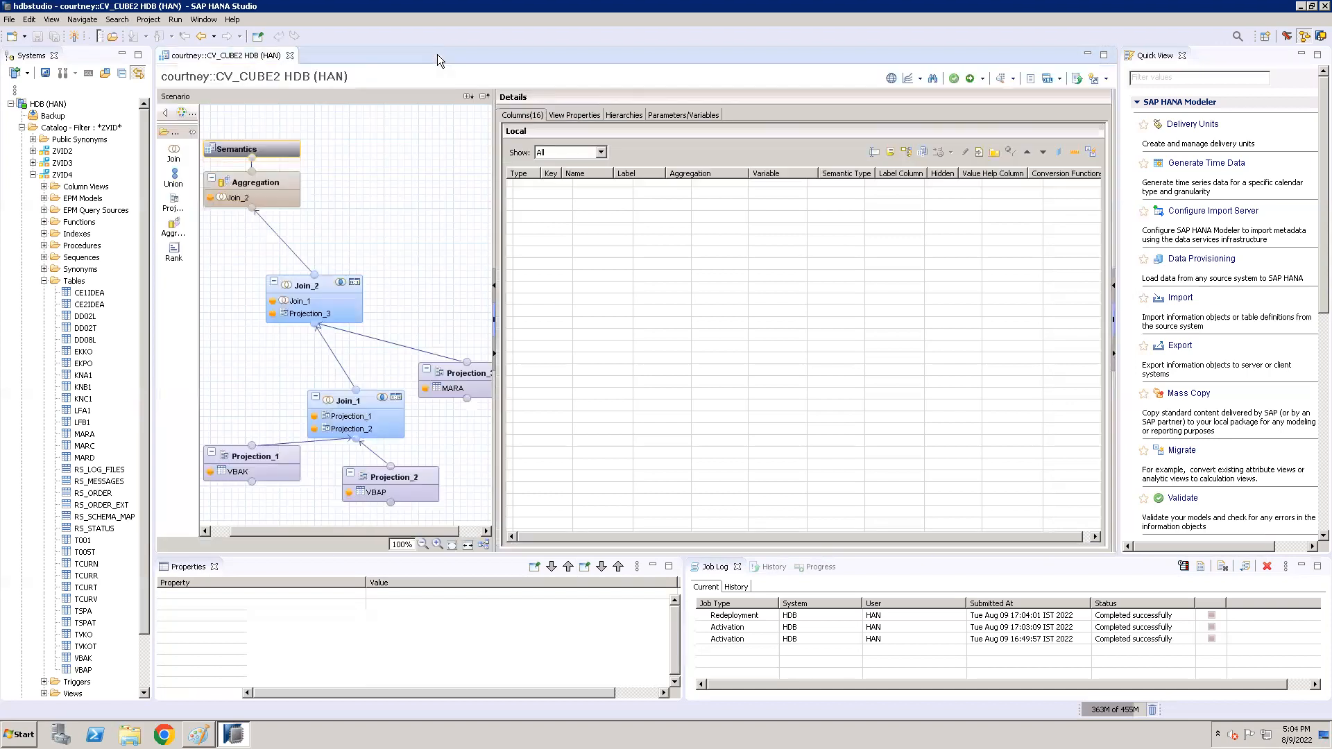
Close the CV_CUBE2 editor, minimize SAP HANA Studio, and switch to the Paint notes, finishing the open text entry there
click(294, 60)
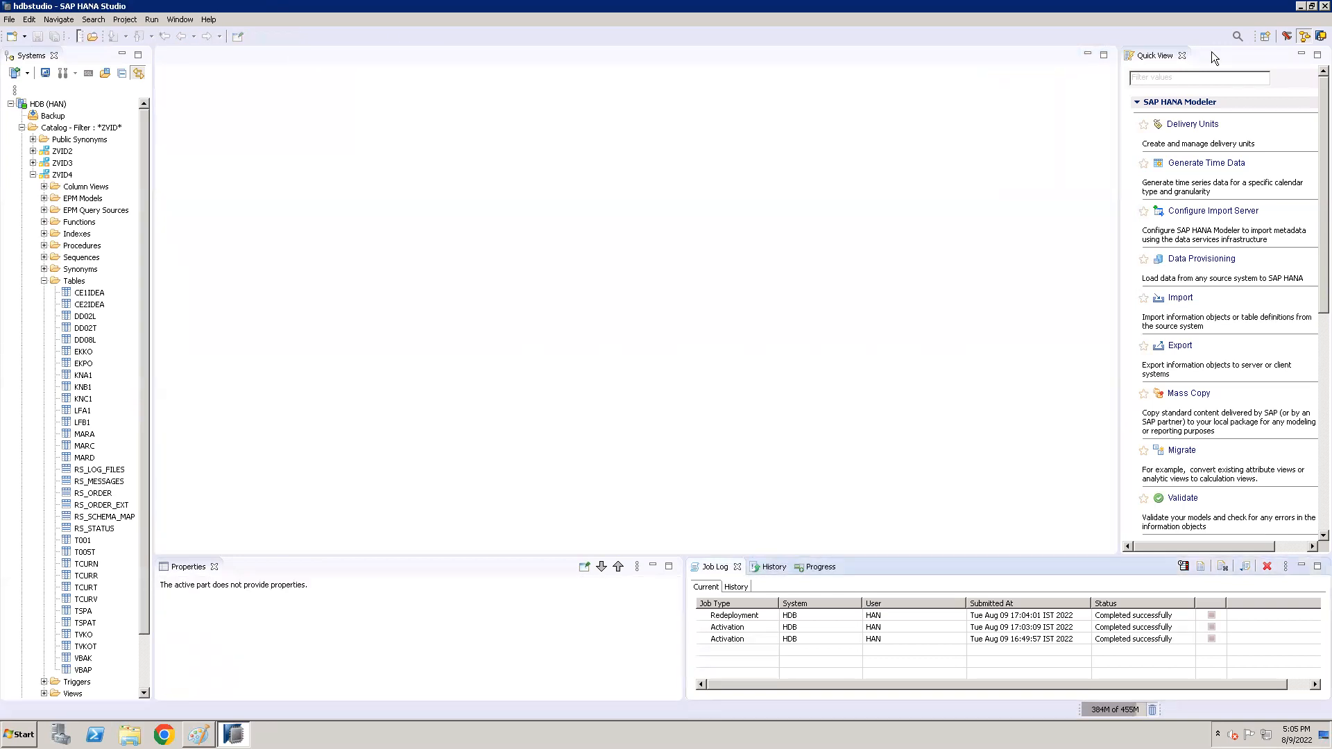
click(1301, 6)
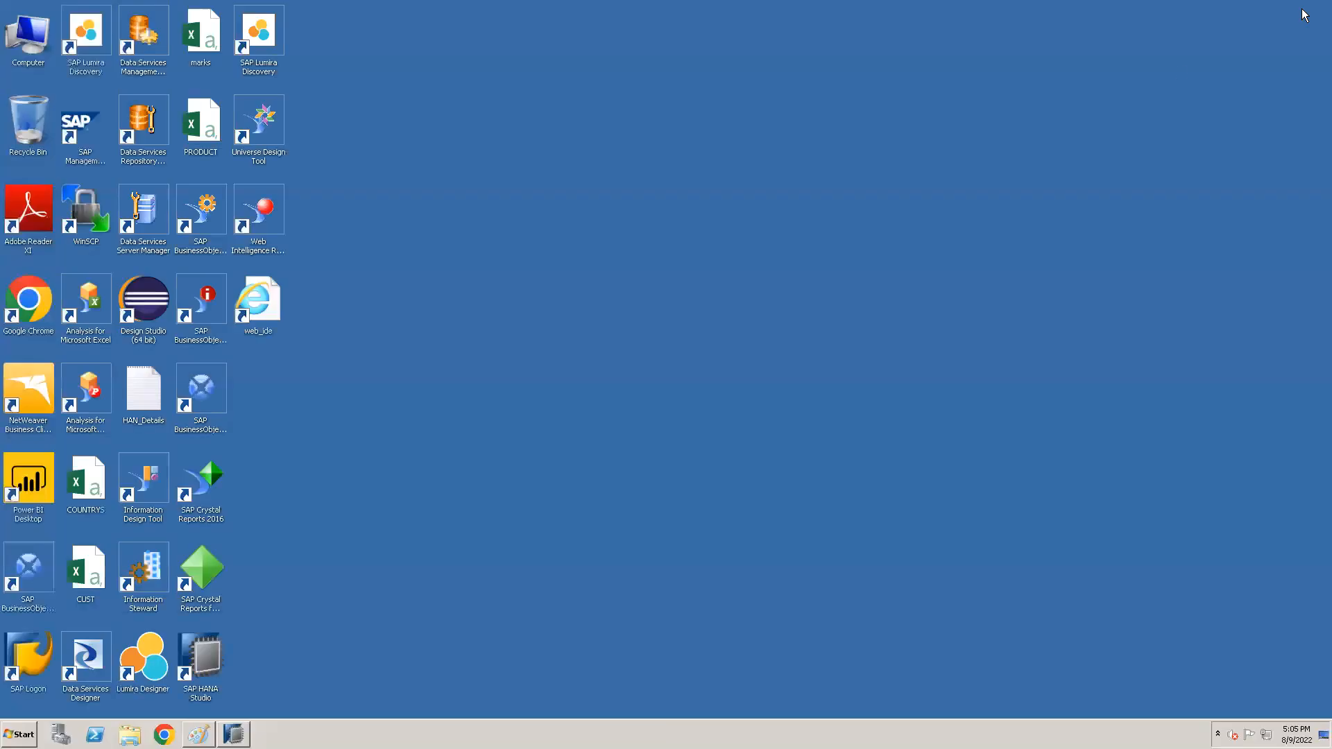
click(199, 734)
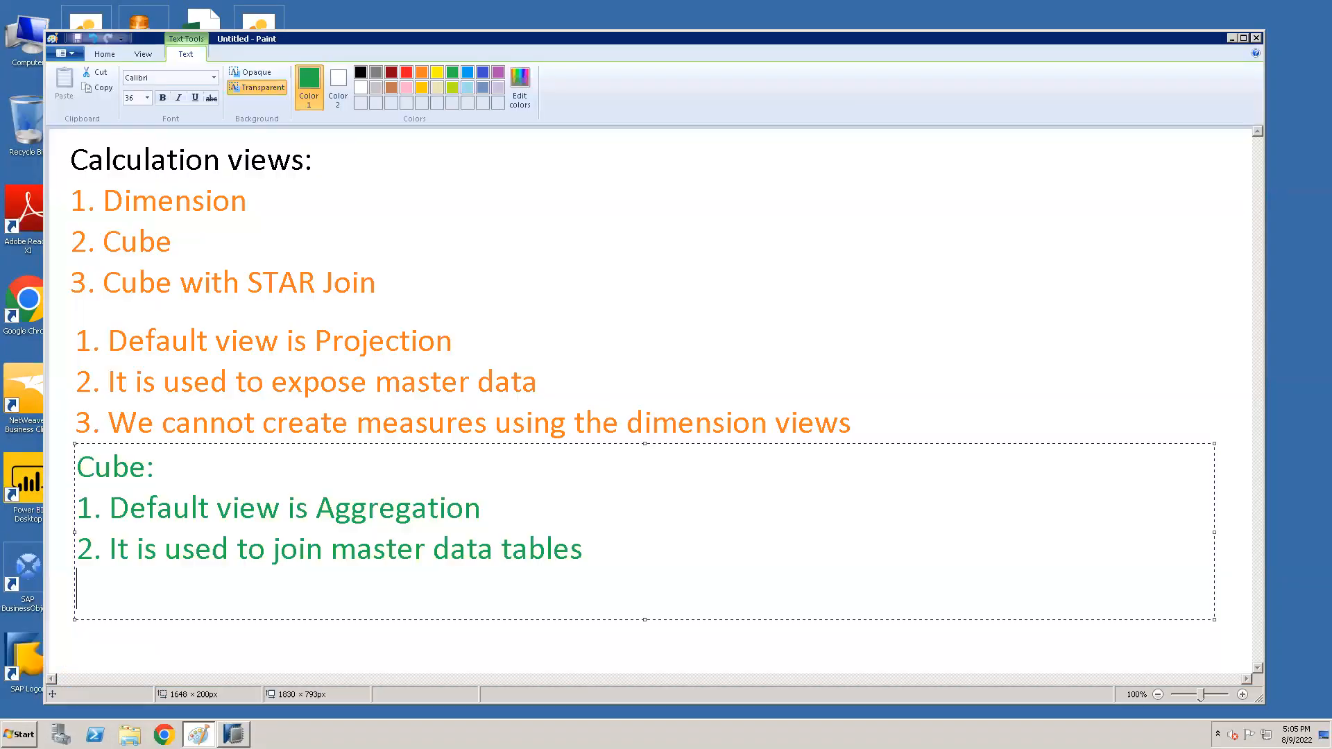
click(621, 164)
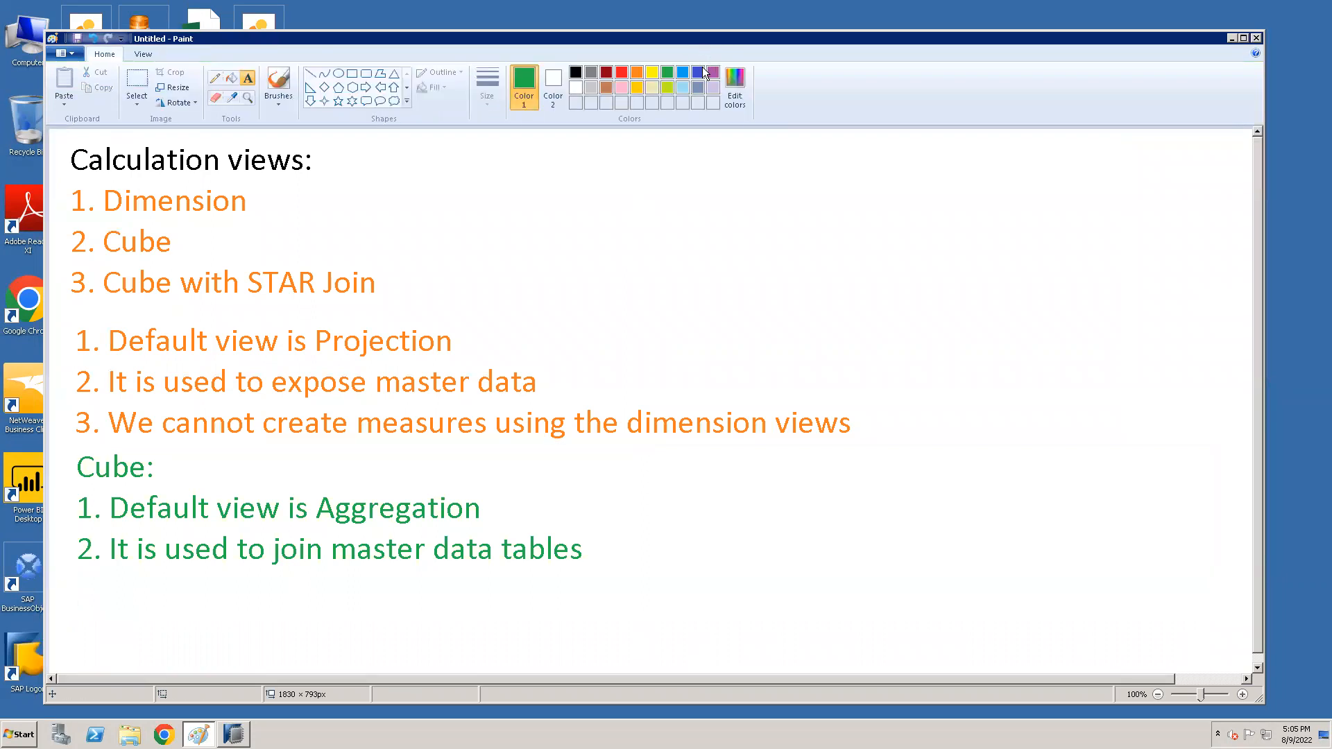
Add the indigo heading "CV type Cube with STAR join:" beside the existing notes, widening its text box to fit one line
click(698, 72)
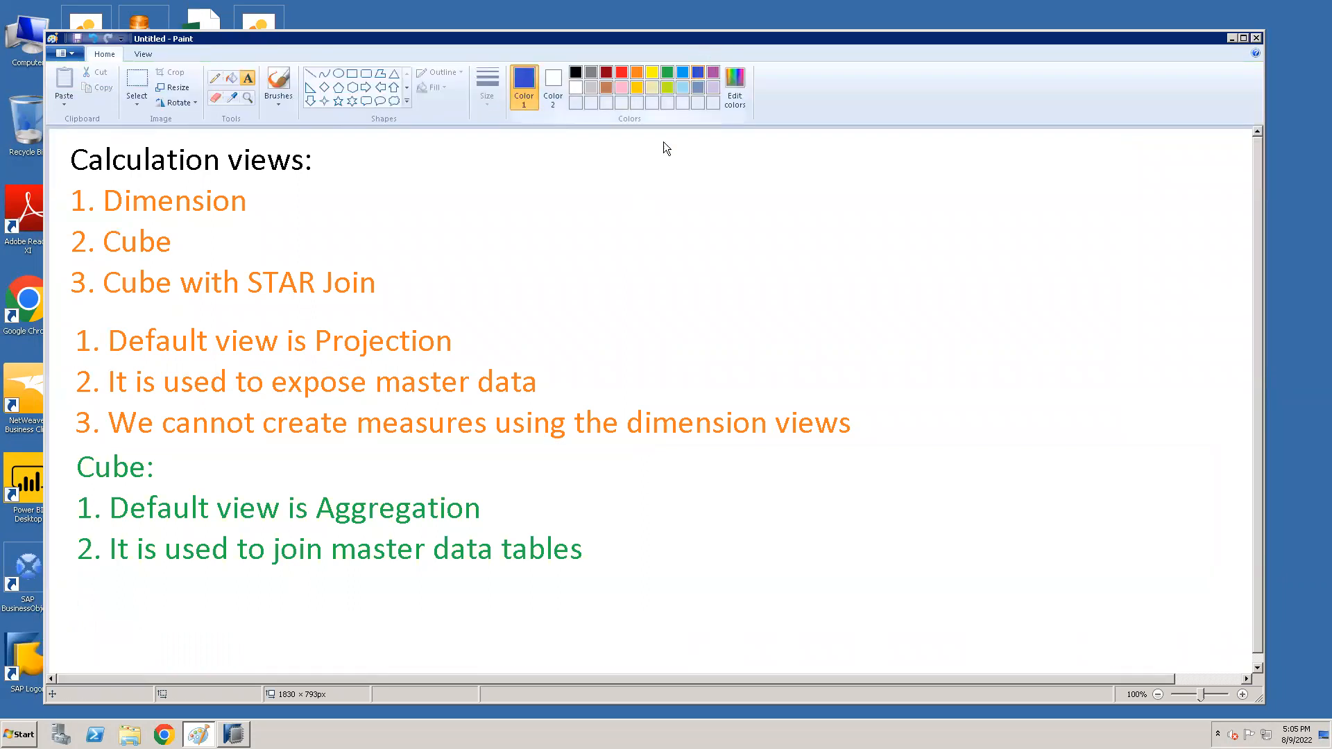
click(598, 173)
text(CV ty)
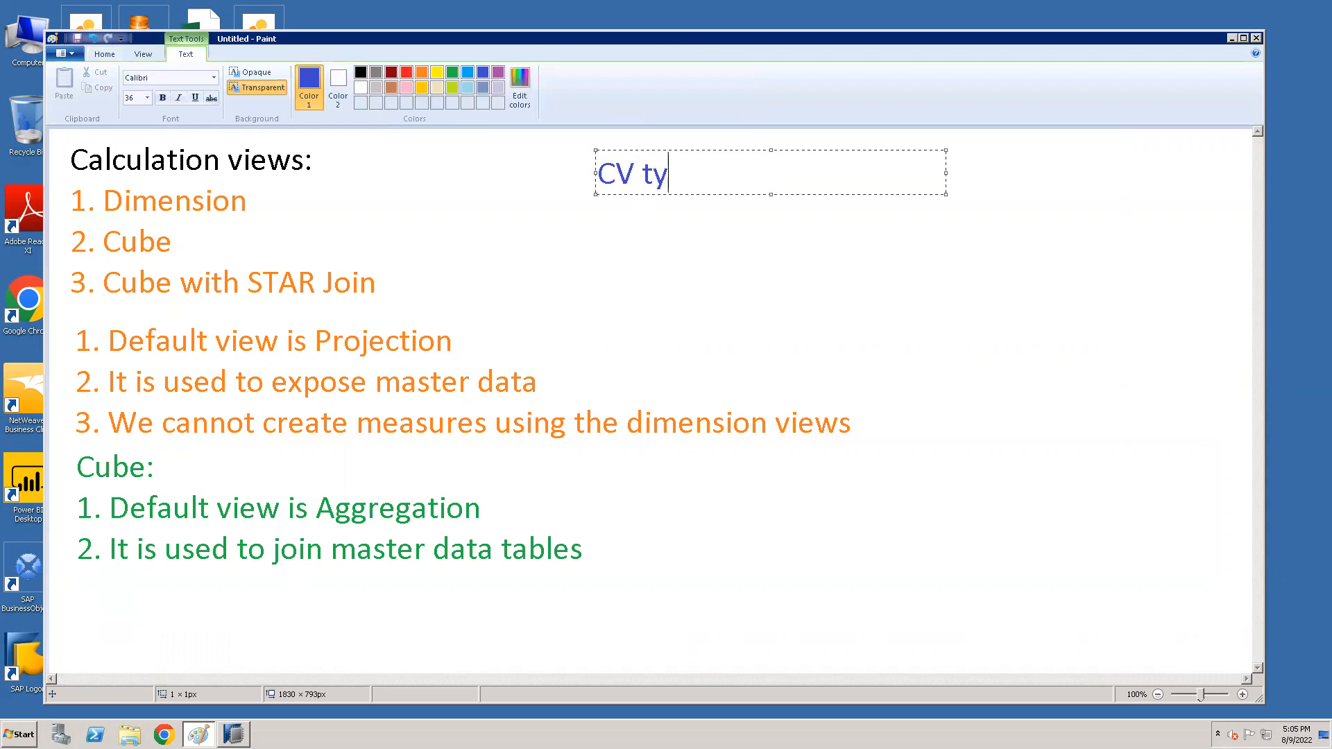
text(pe Cube wit)
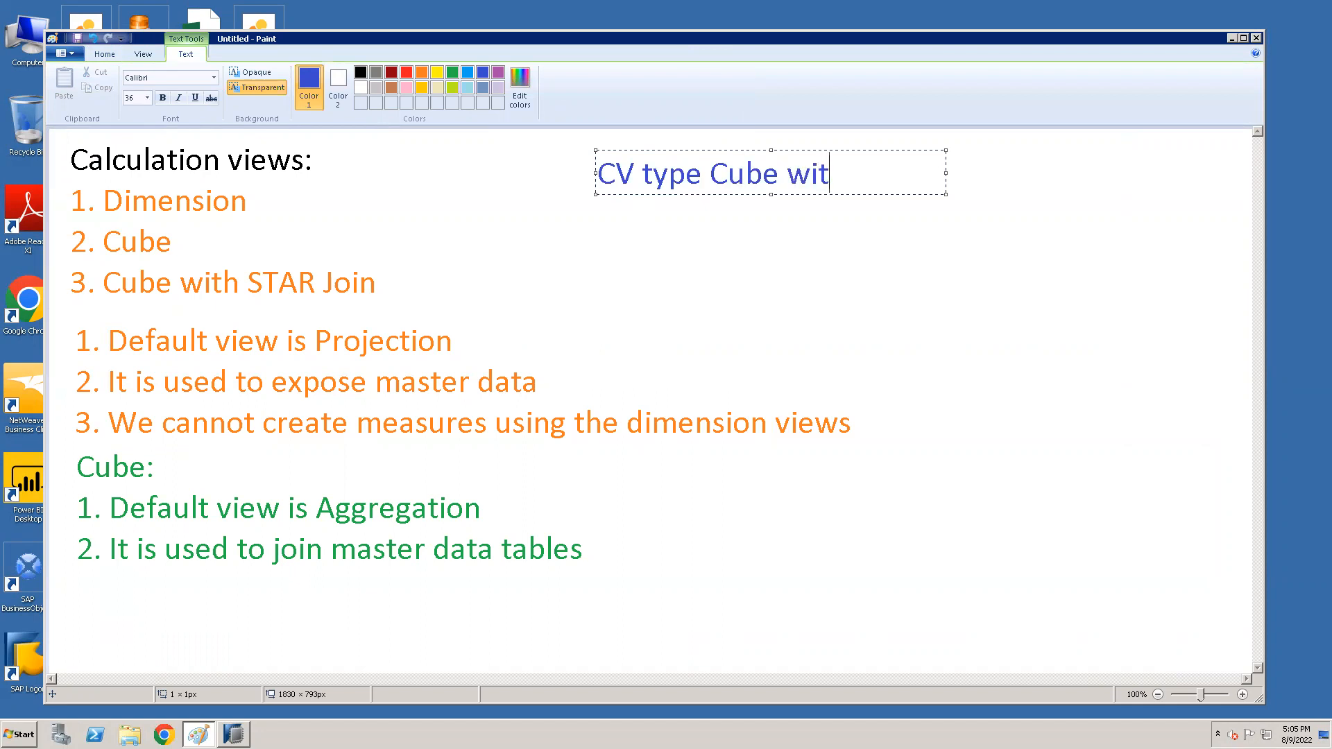
text(h STAR )
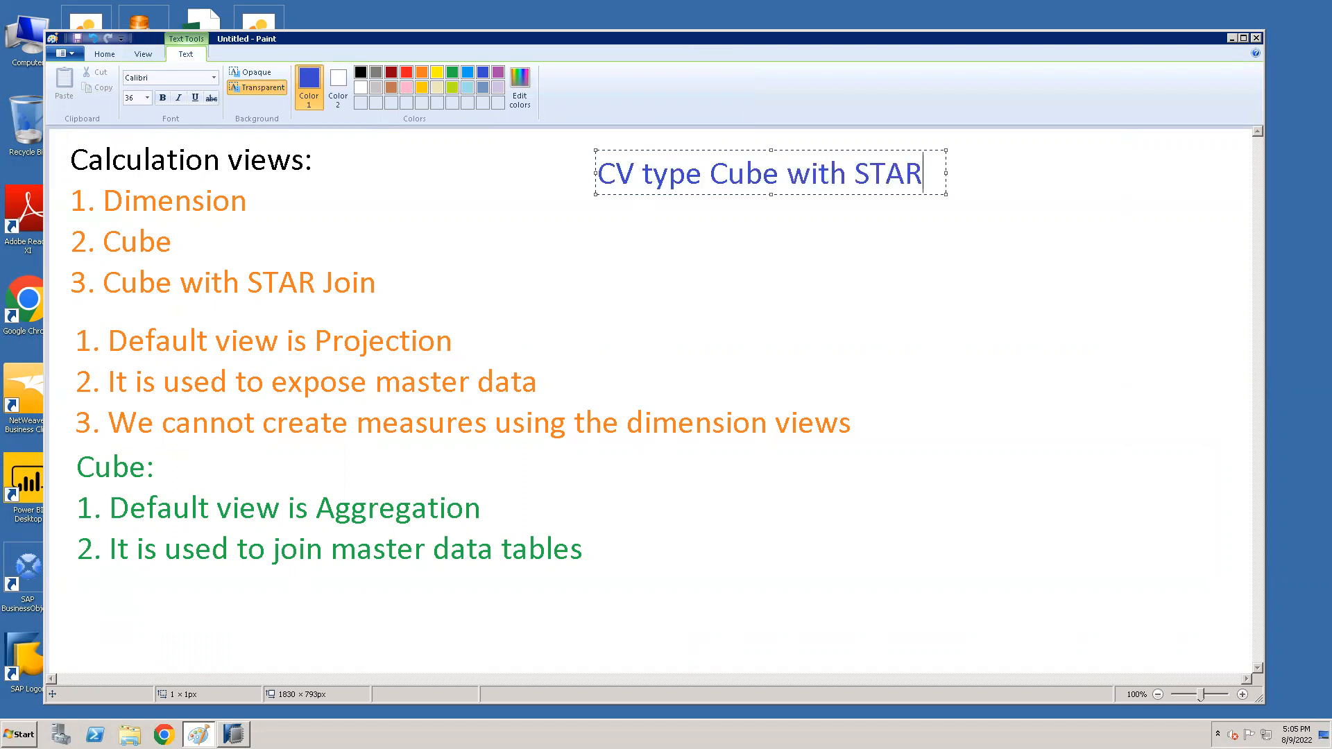
text(join:)
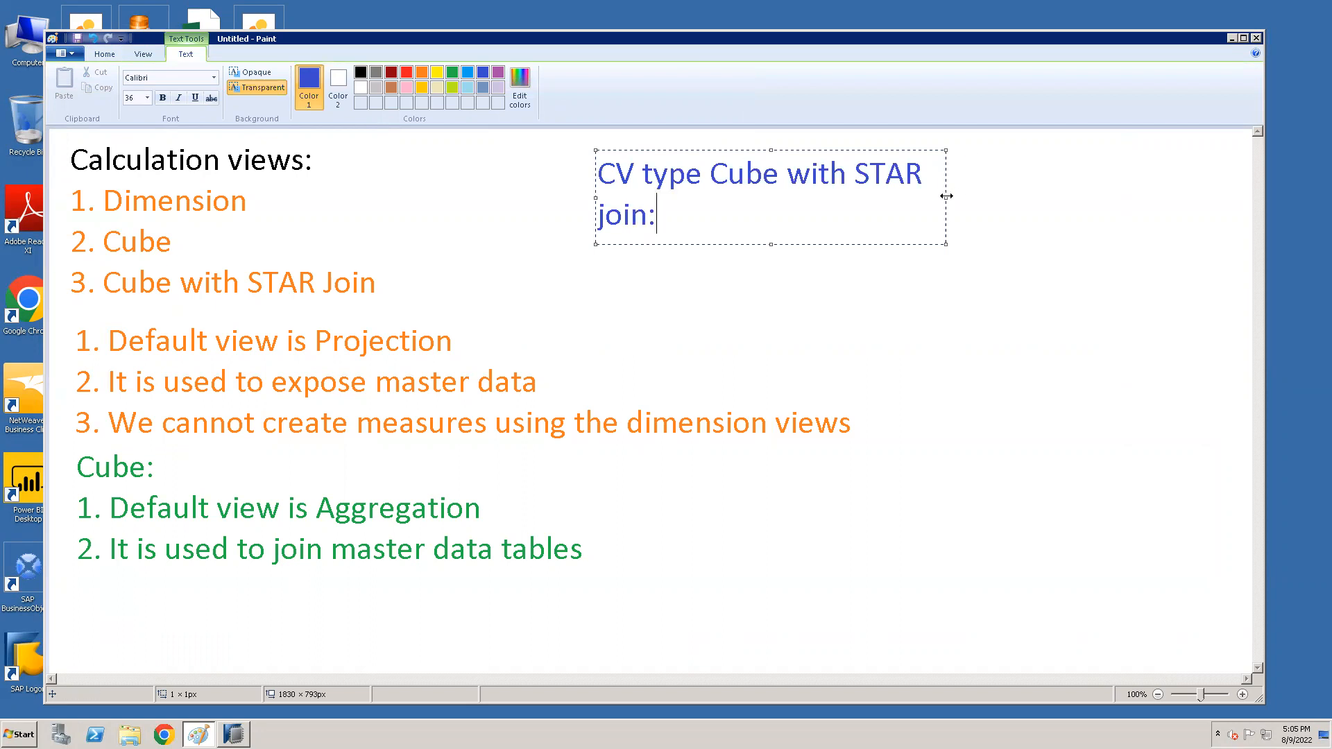
drag(946, 197, 1235, 198)
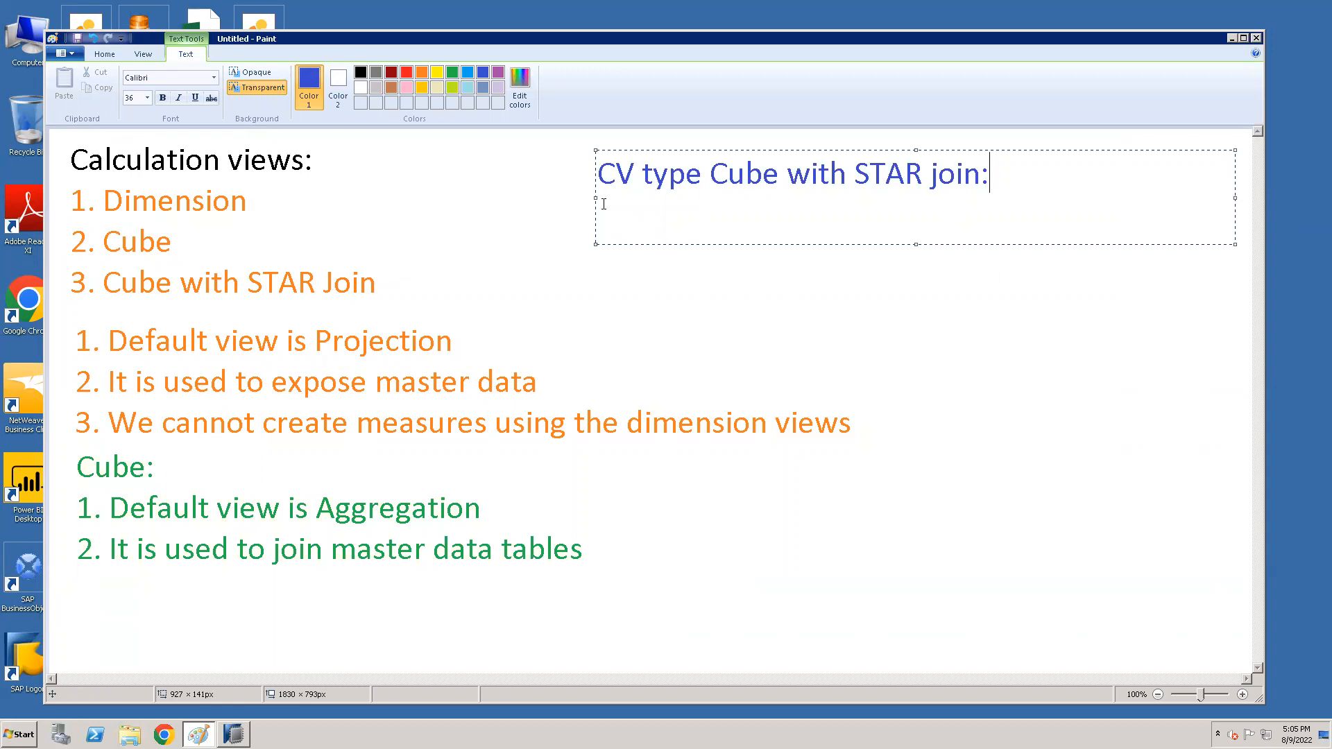
click(658, 285)
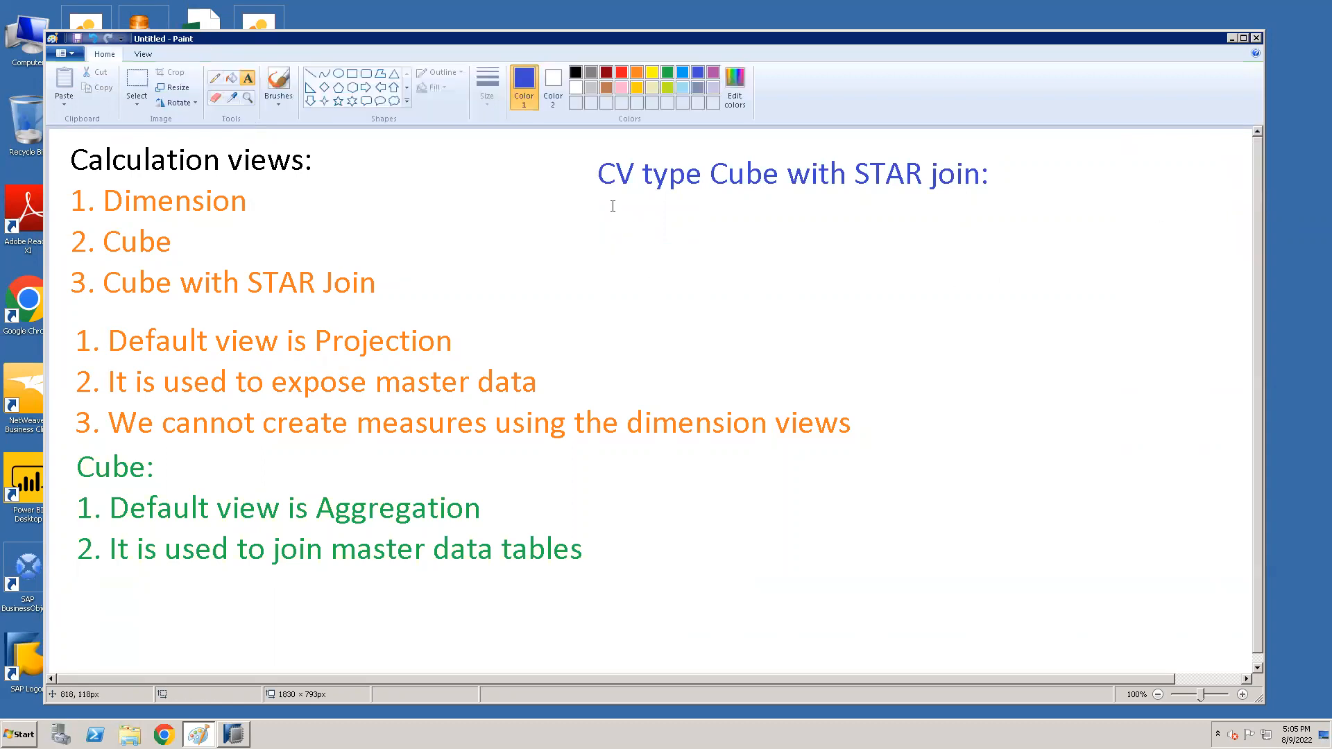
Write "1. Default node is STAR join" under the new heading and widen the text box to fit one line
click(602, 209)
text(1. )
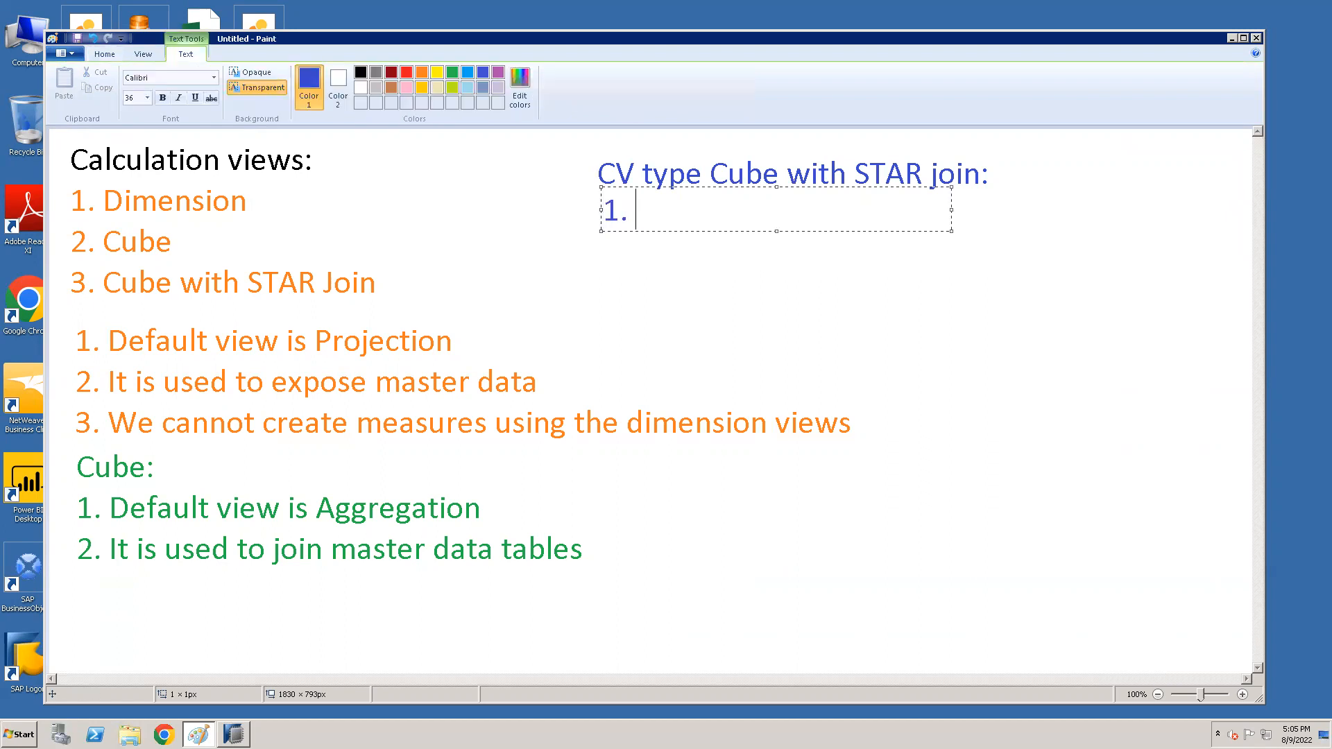
text(Defau)
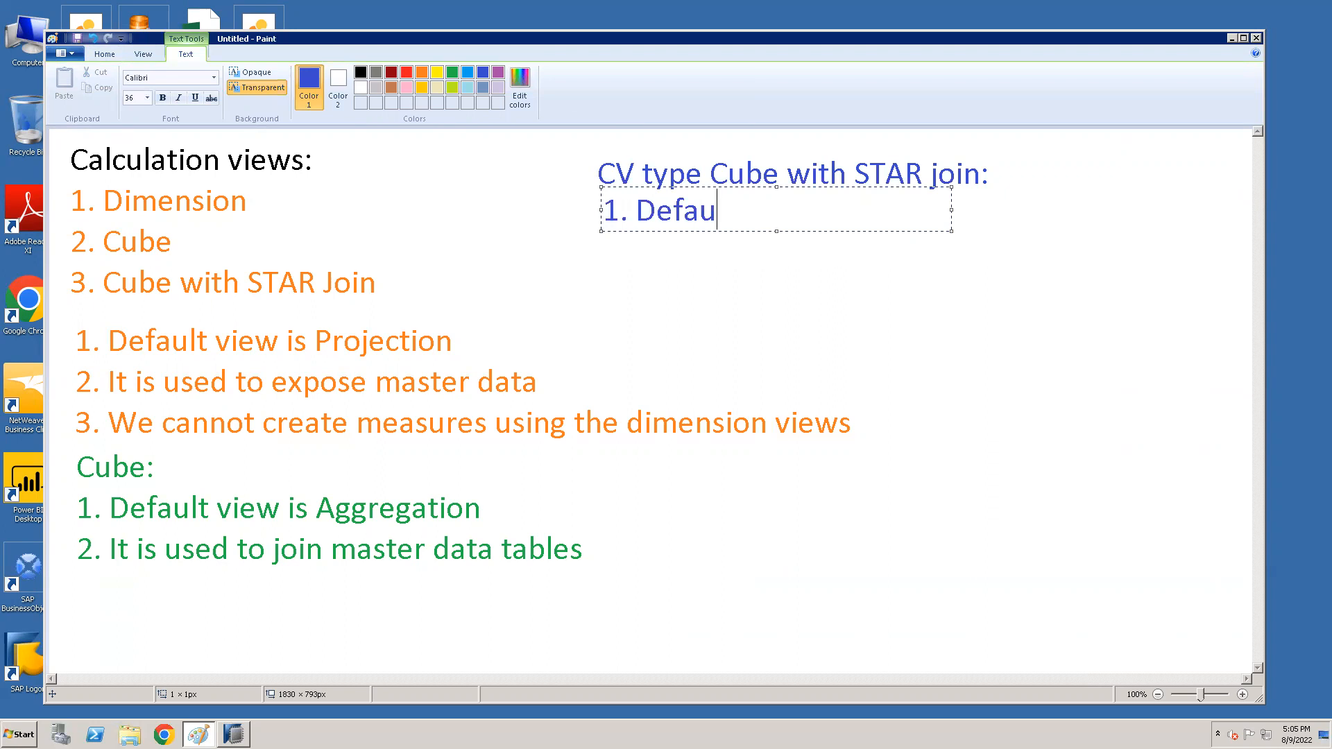
text(lt node is )
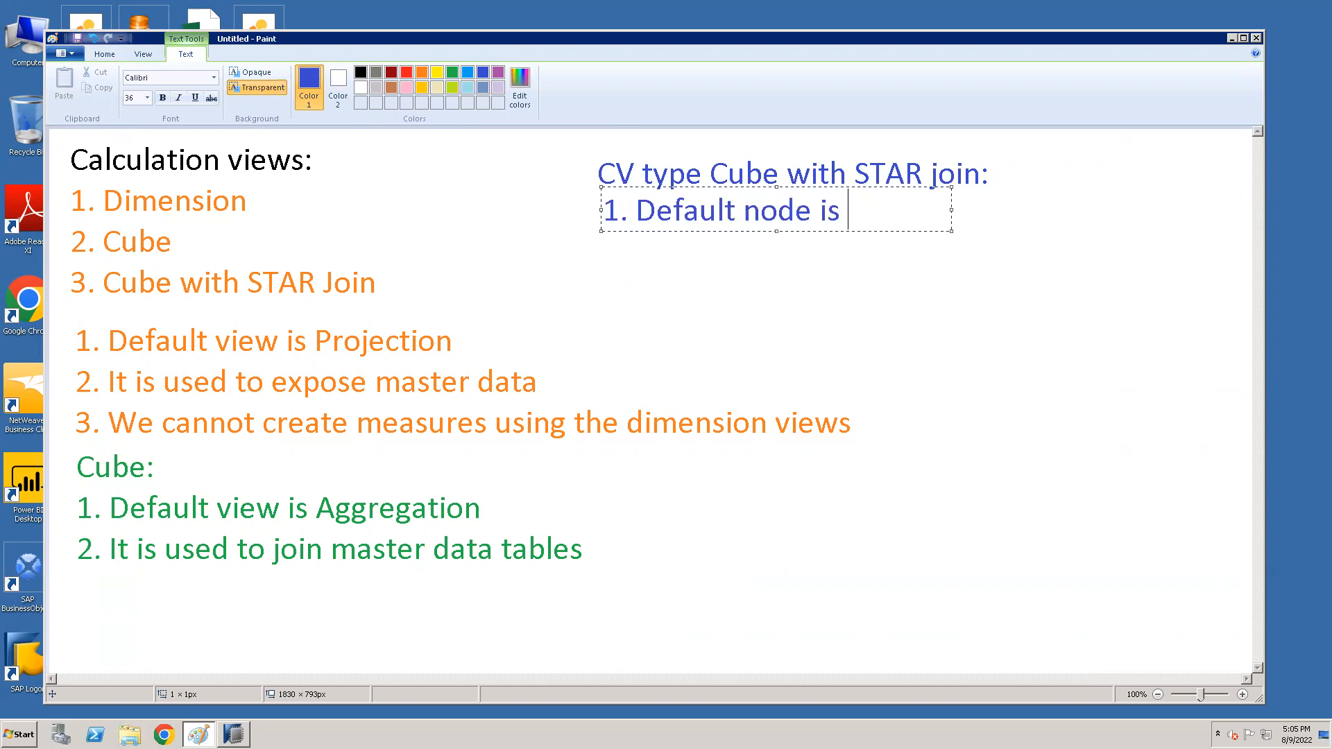
text(STAR join)
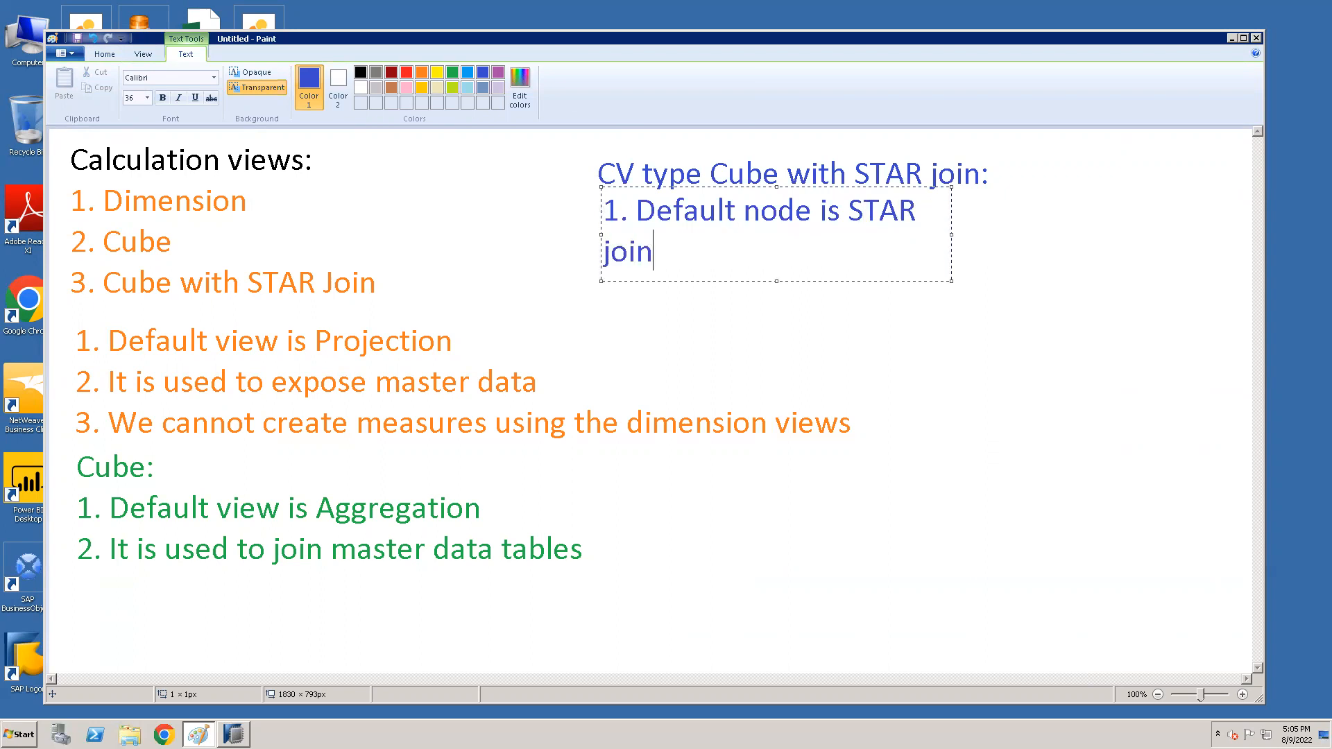
drag(951, 233, 1224, 233)
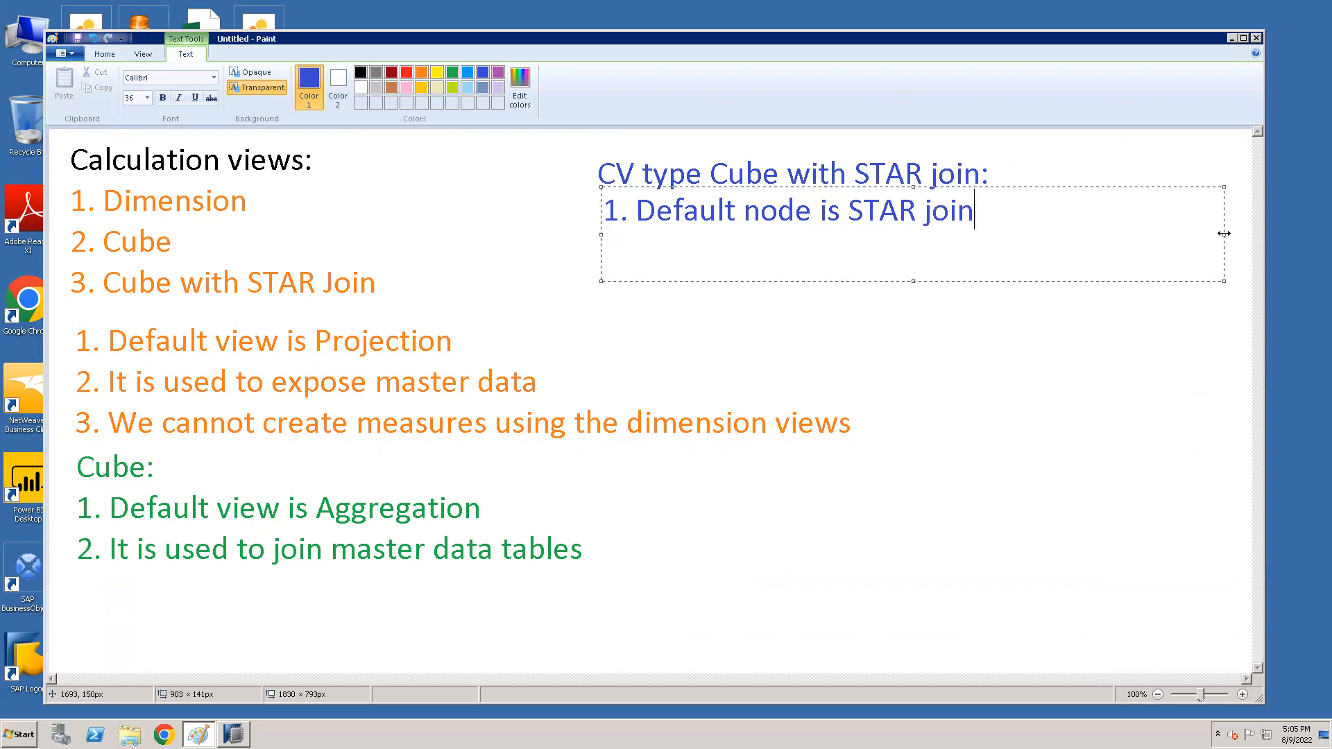
Add a second line to the STAR join notes beginning "2. It is an extension of cube dimension"
key(Return)
text(2.)
text(t is an e)
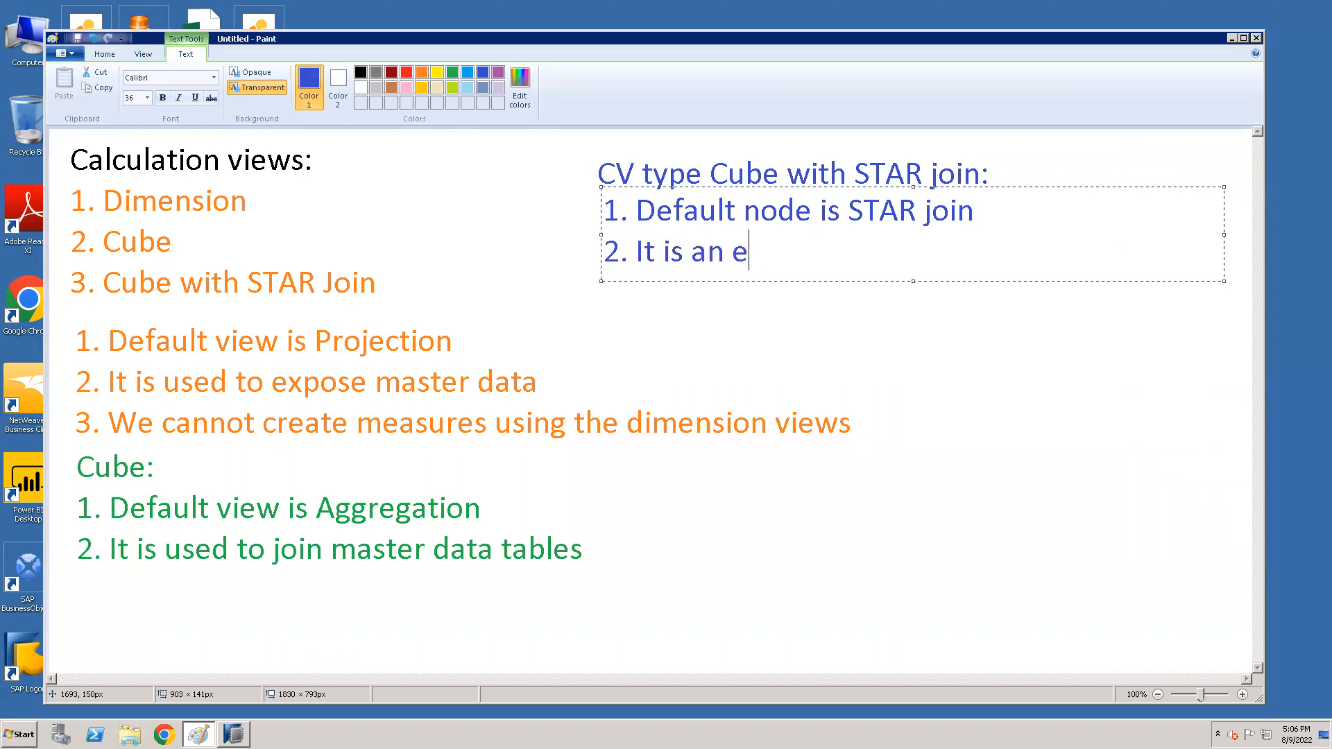
text(xtension of)
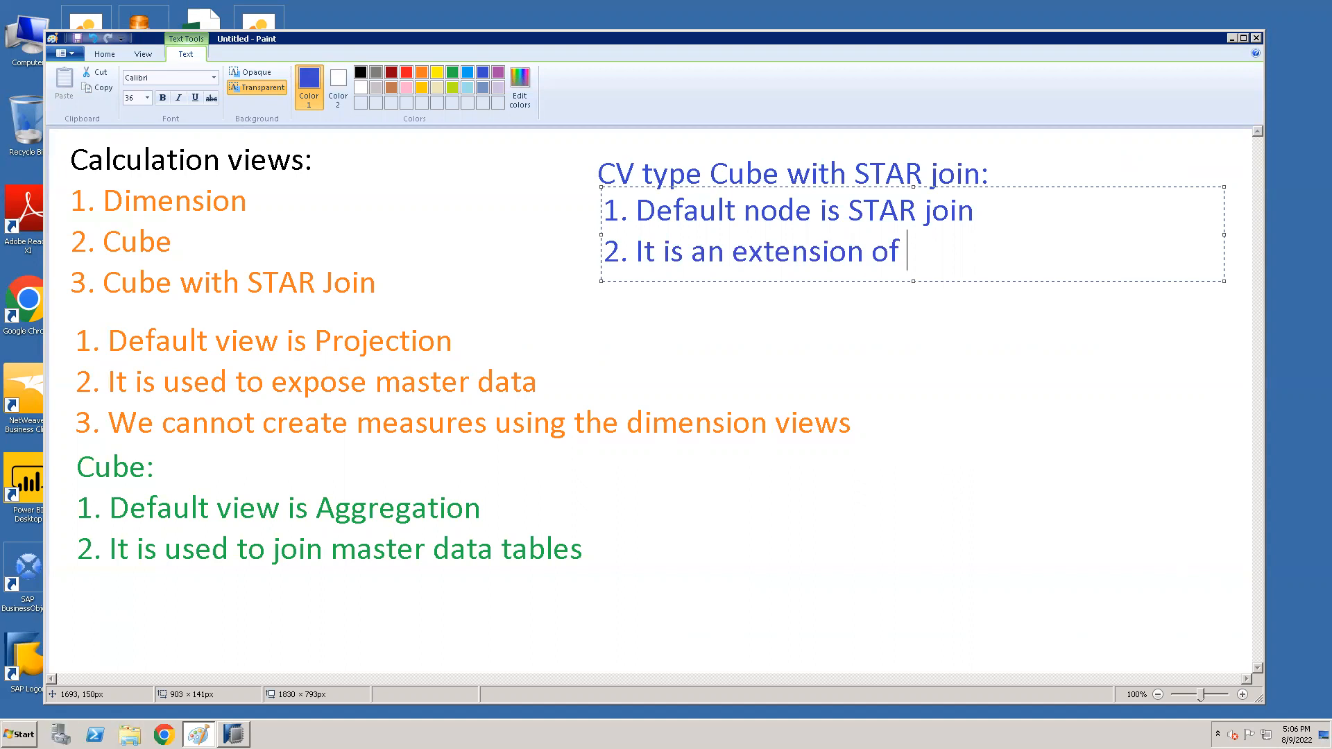
text(cube d)
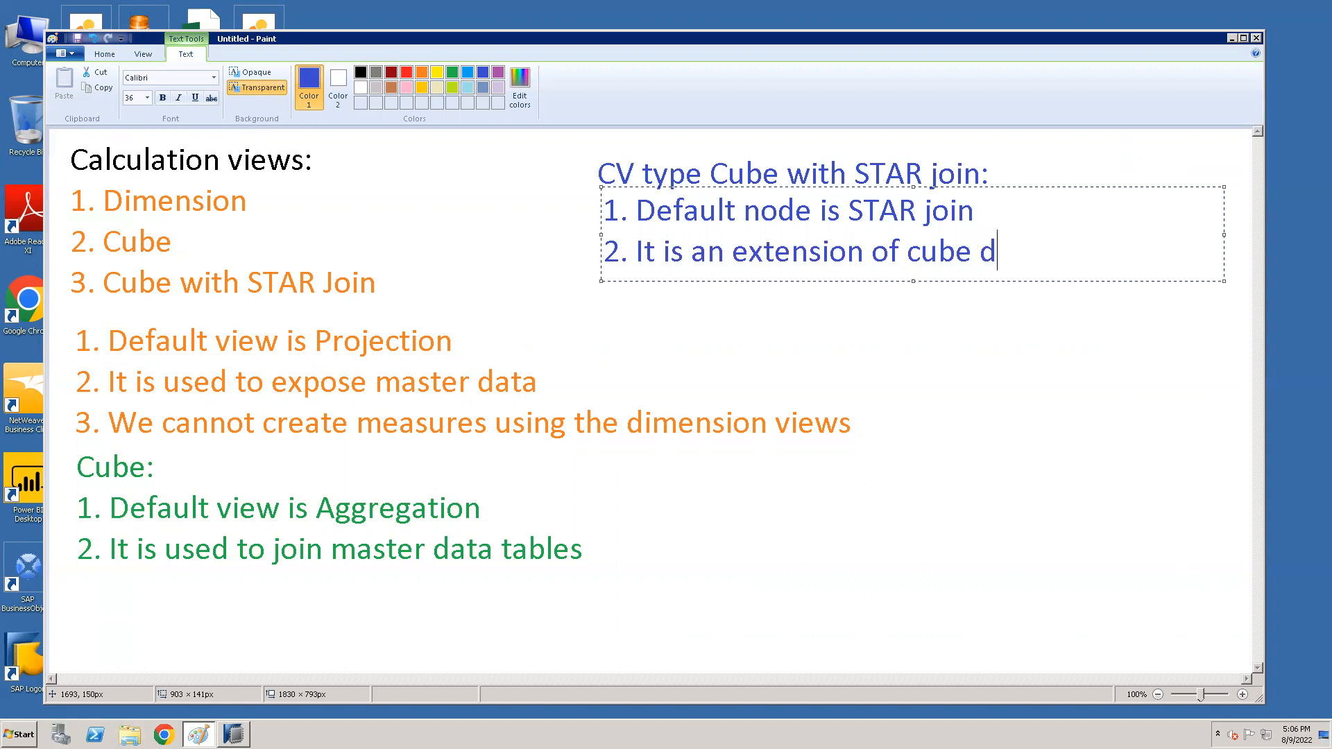
text(imensio)
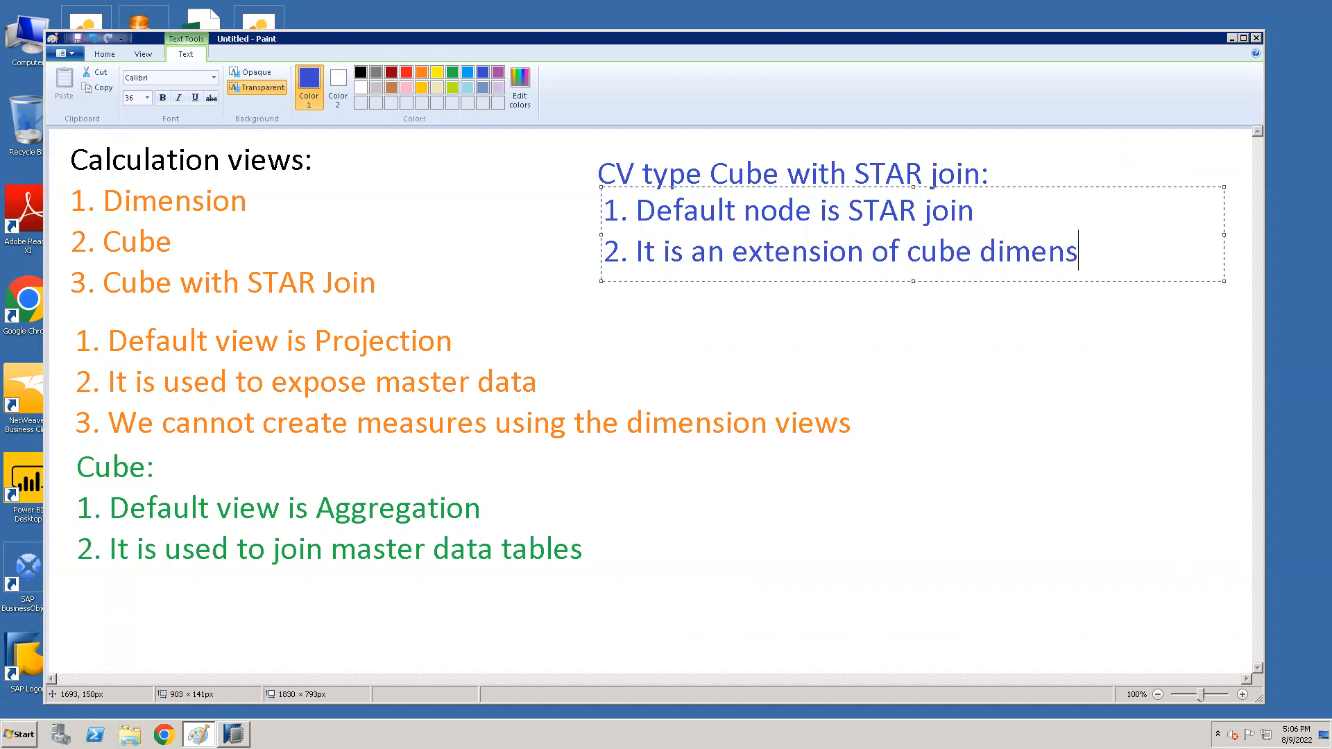
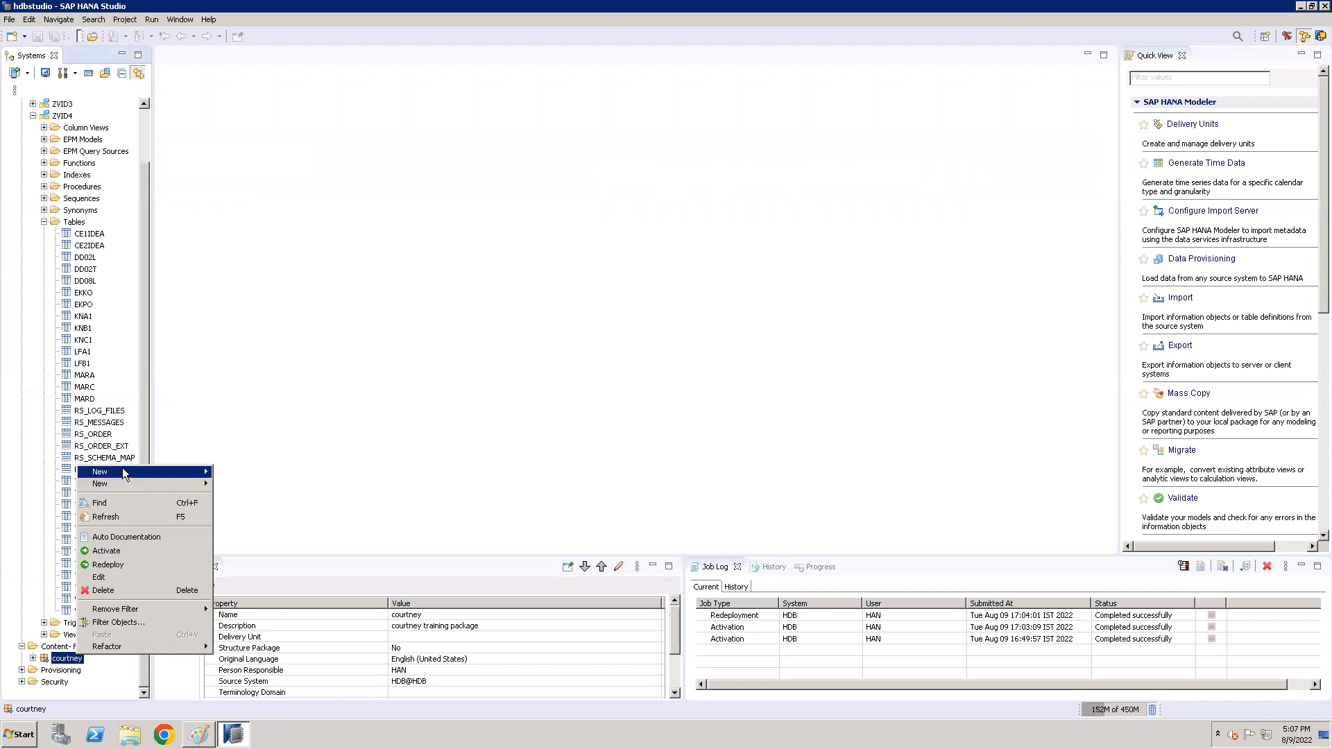
In SAP HANA Studio, create graphical calculation view CV_STAR_JOIN2 in the training package, with data category CUBE and With Star Join enabled
mouse_move(122, 470)
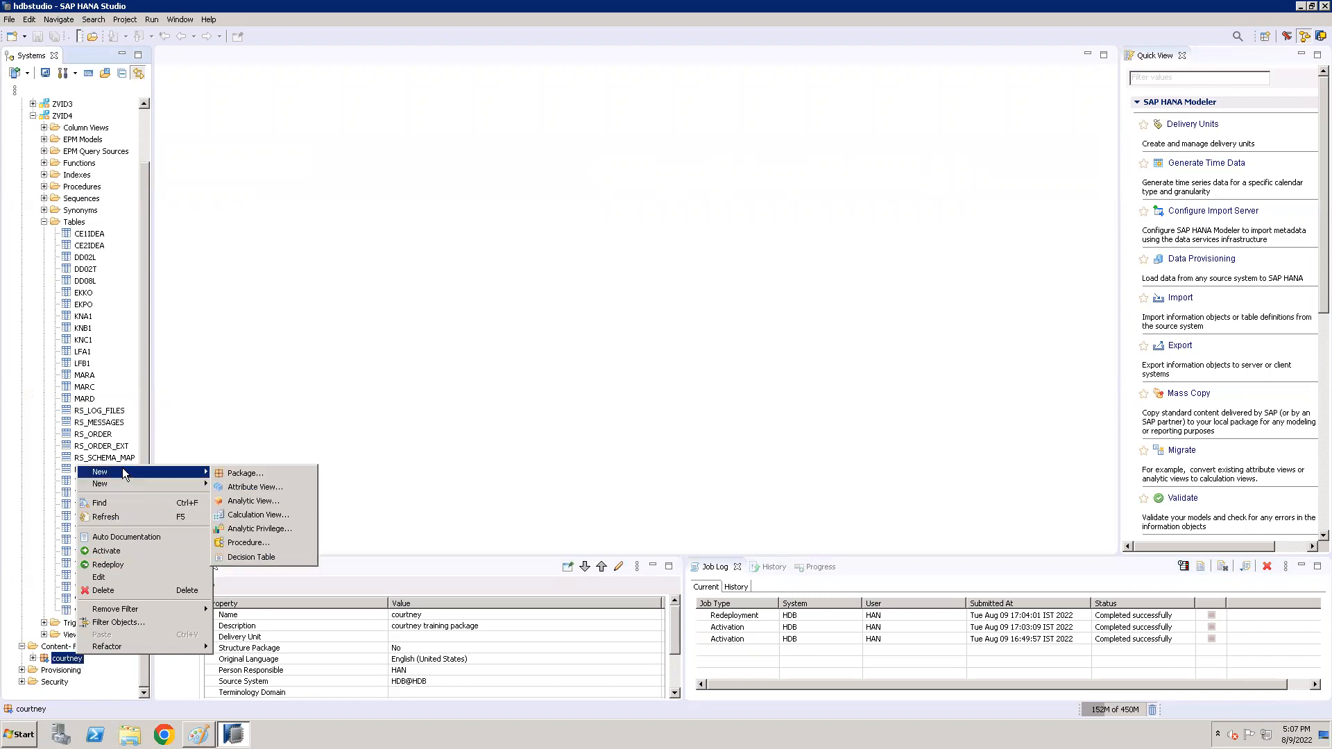
click(271, 522)
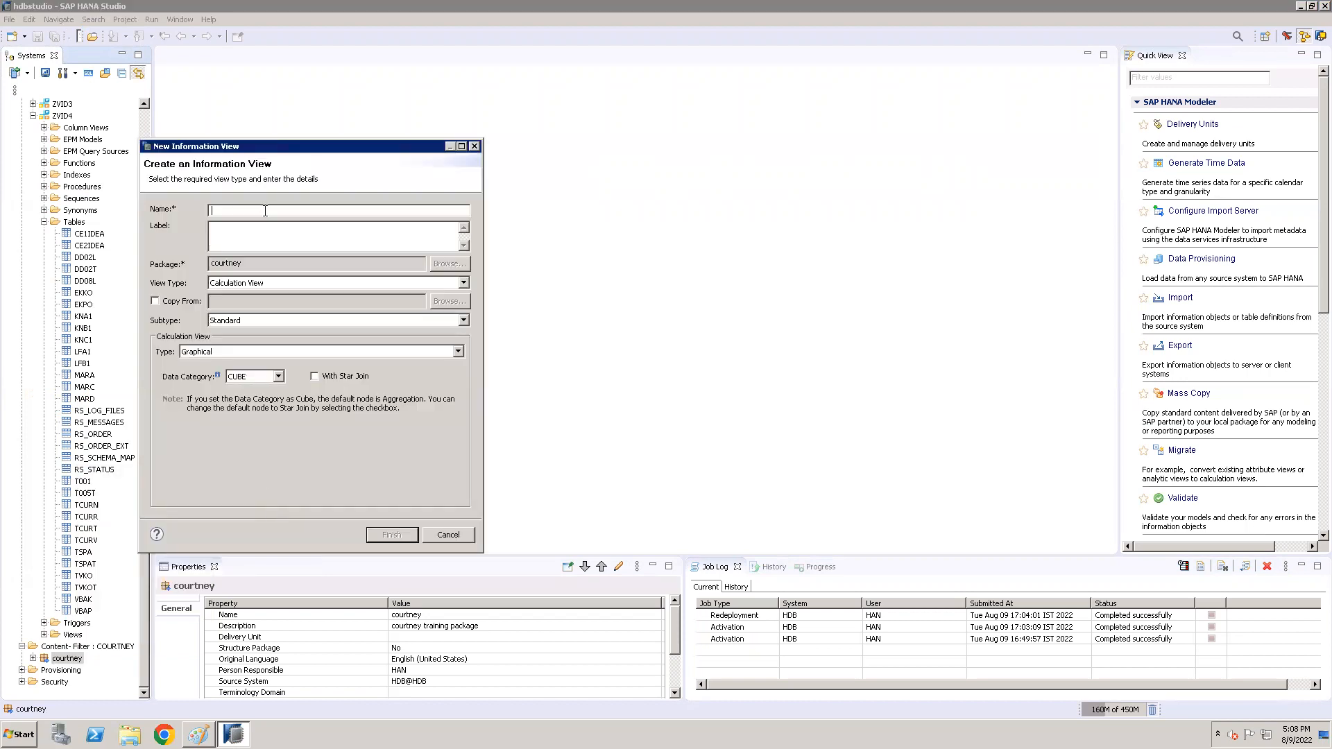
text(CV_STAR_JOIN2)
click(273, 237)
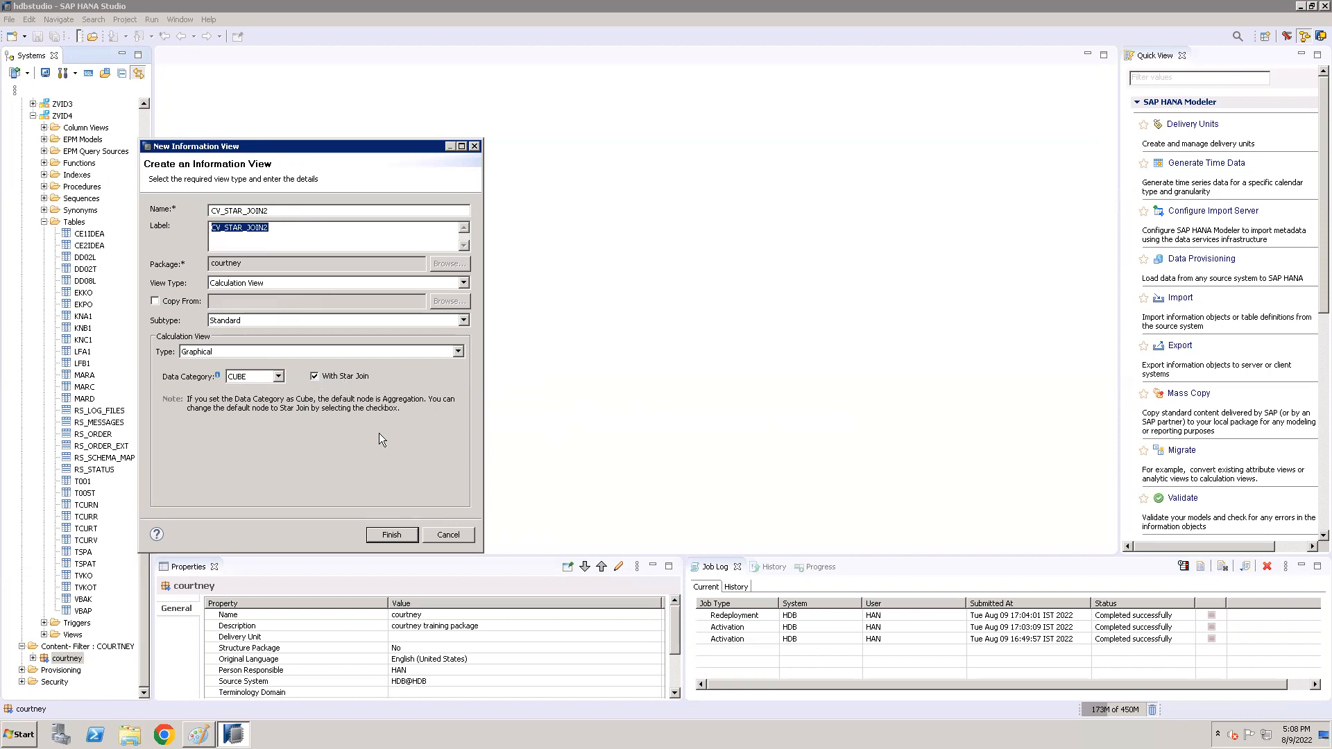
click(390, 535)
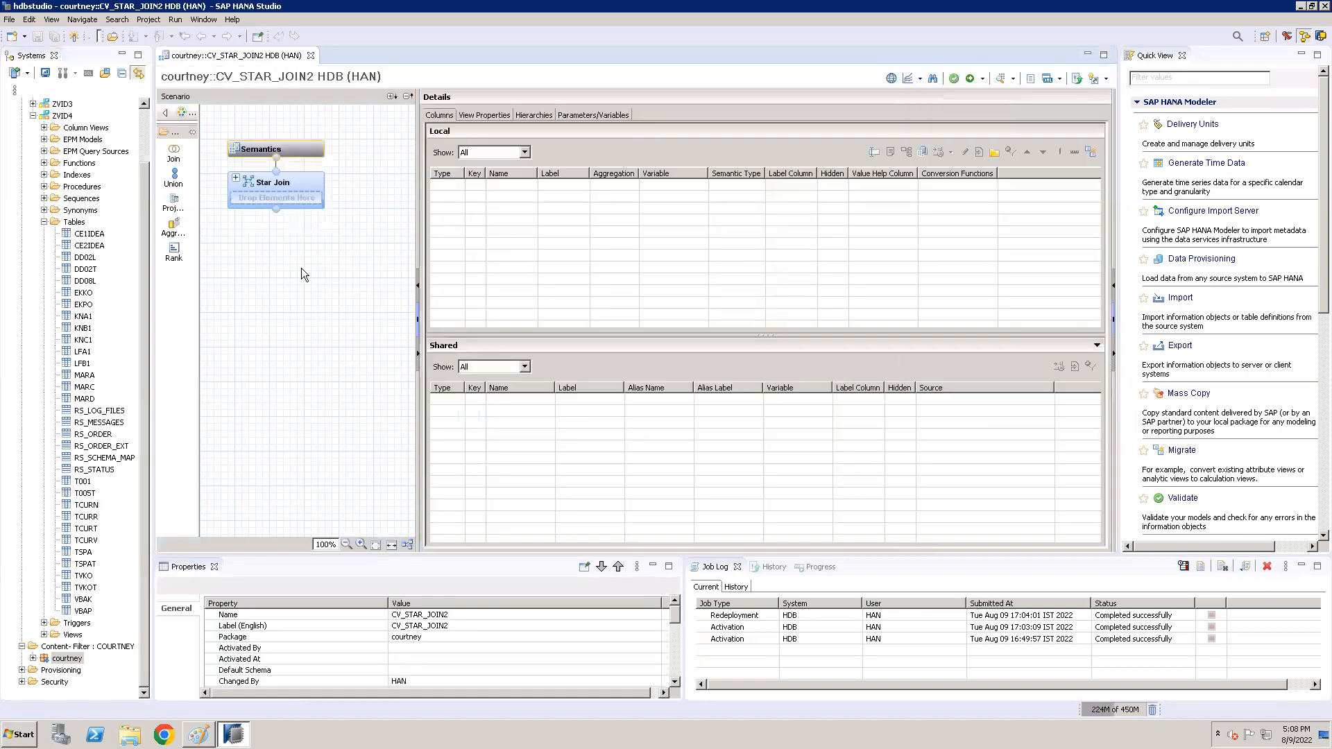
Add two projection nodes side by side below the Star Join node in the scenario
mouse_move(298, 200)
click(173, 204)
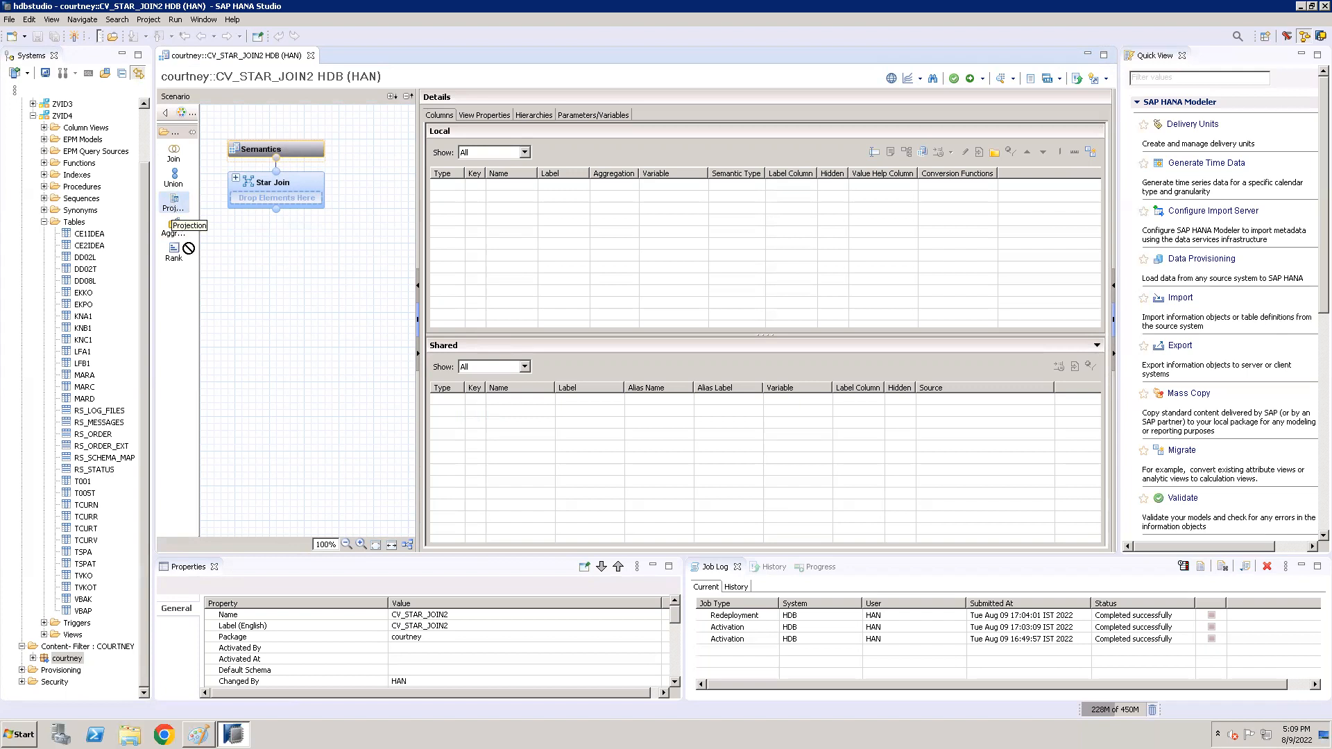
click(230, 370)
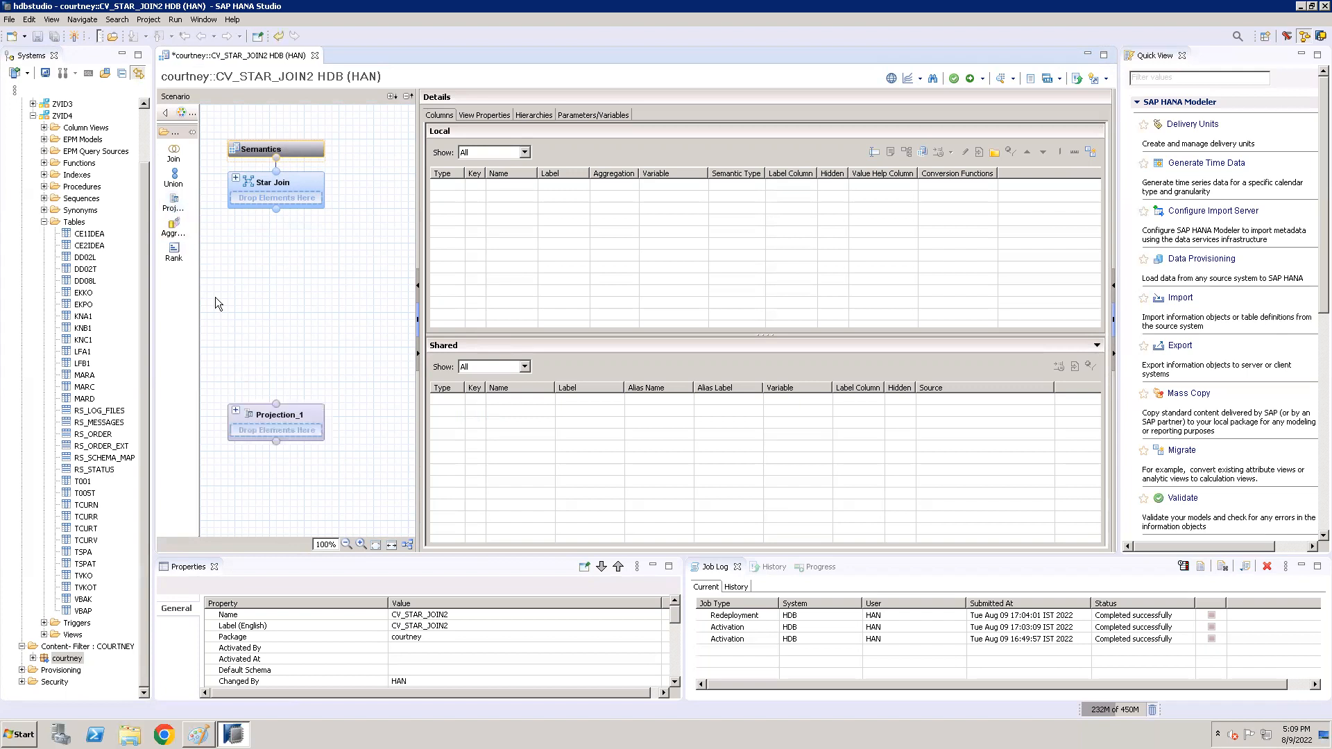
click(176, 204)
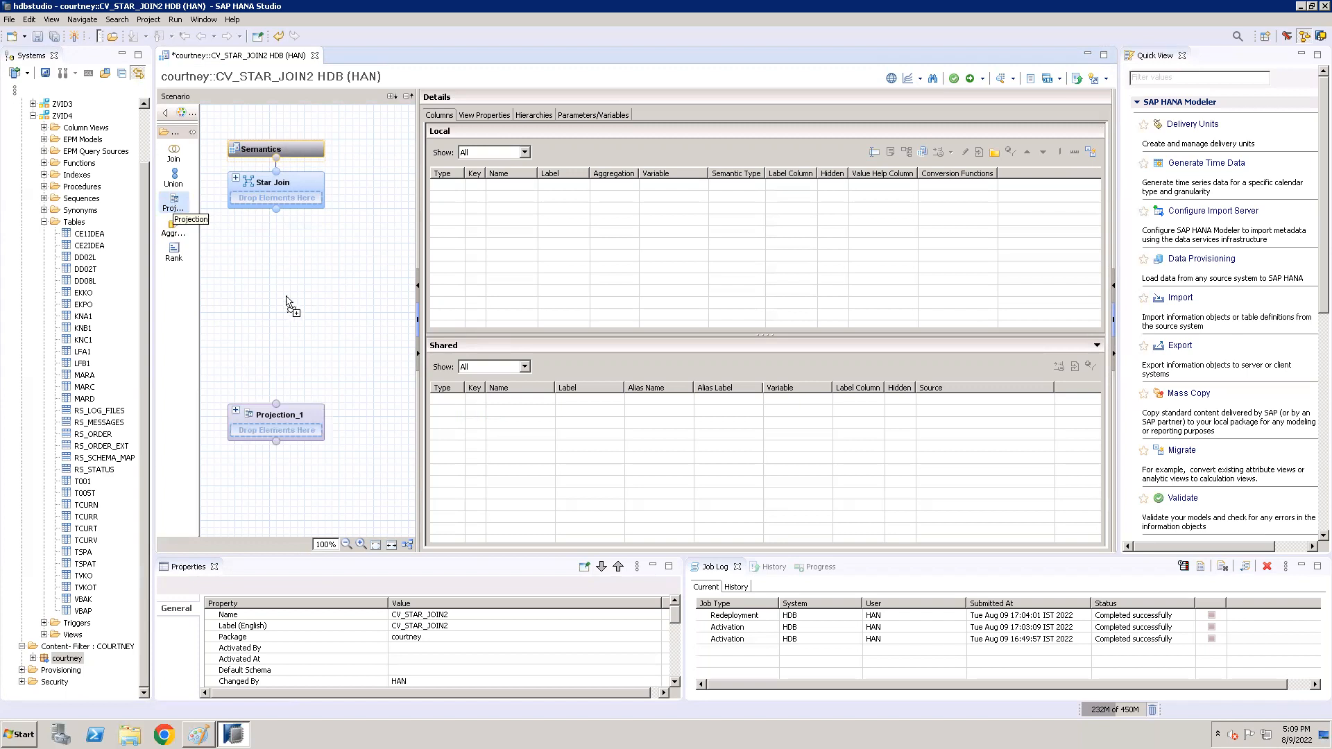
click(361, 363)
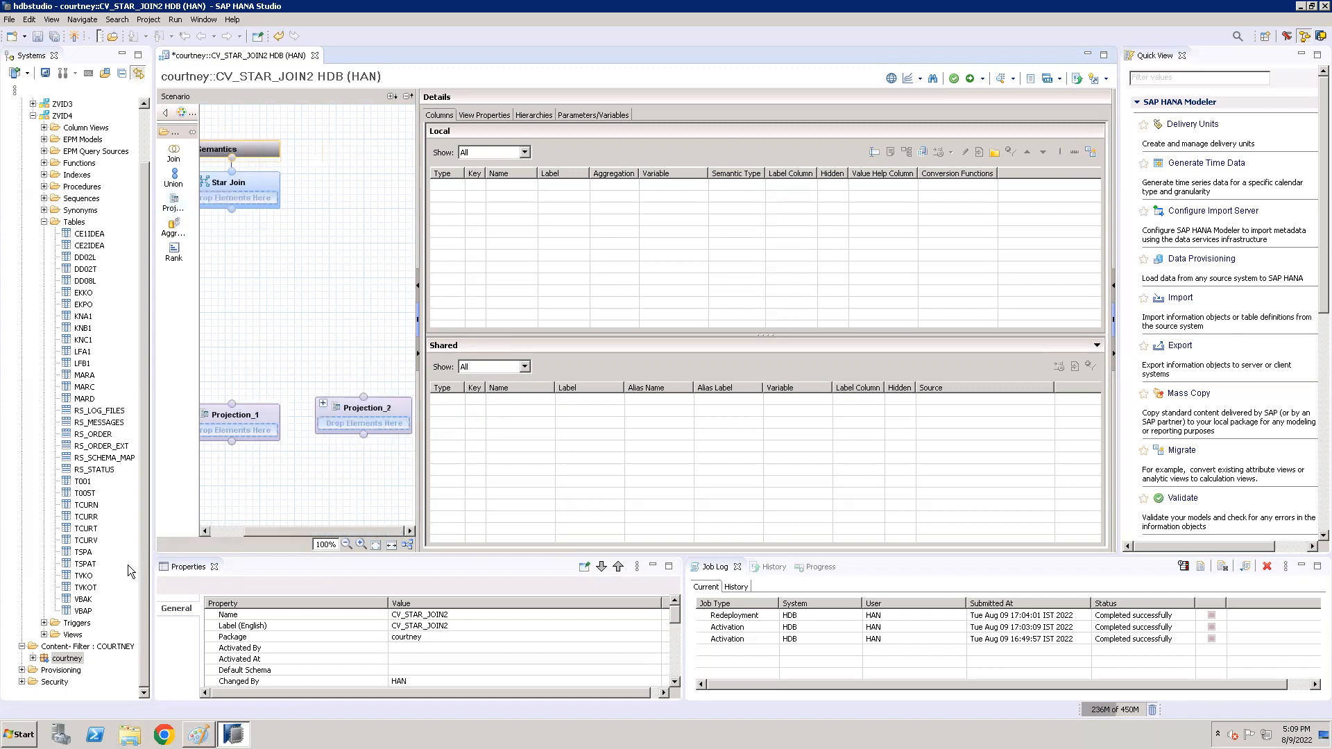
Assign table VBAK to Projection_1 and table VBAP to Projection_2 from the ZVID4 schema
drag(83, 602, 225, 430)
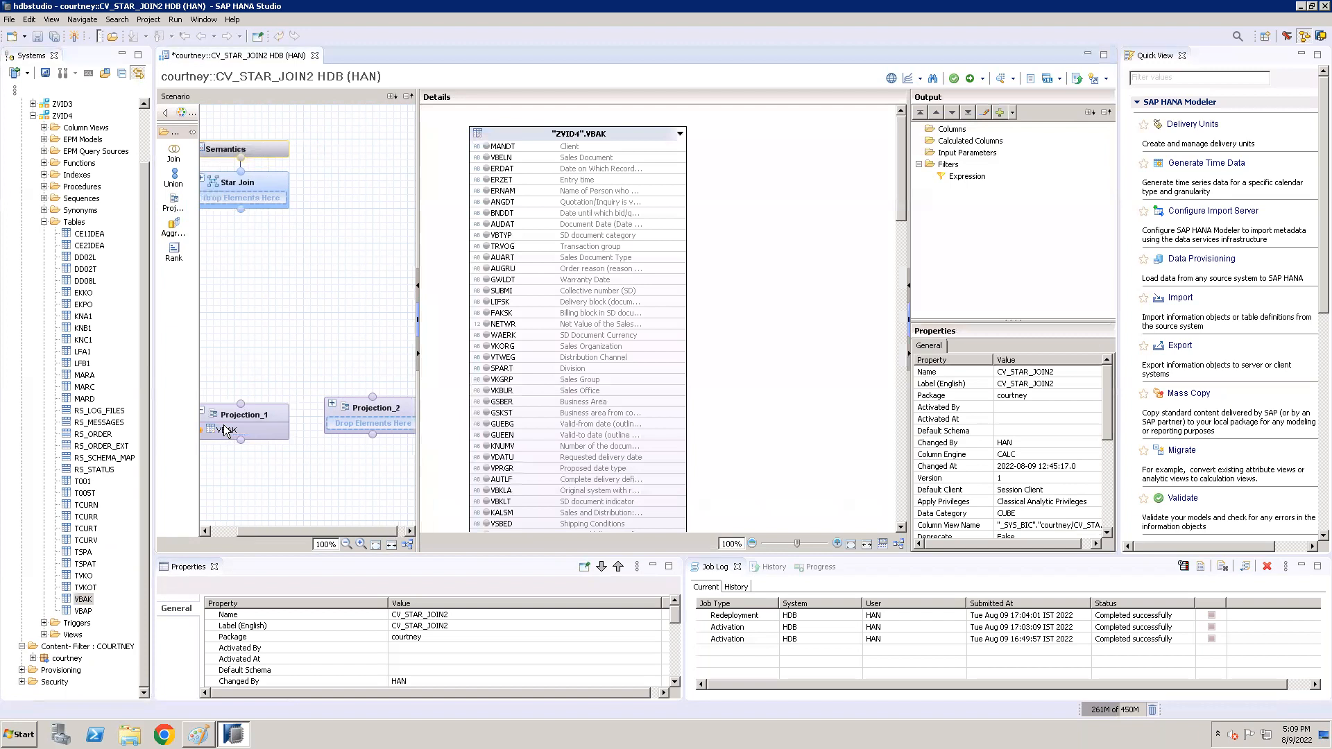
click(88, 612)
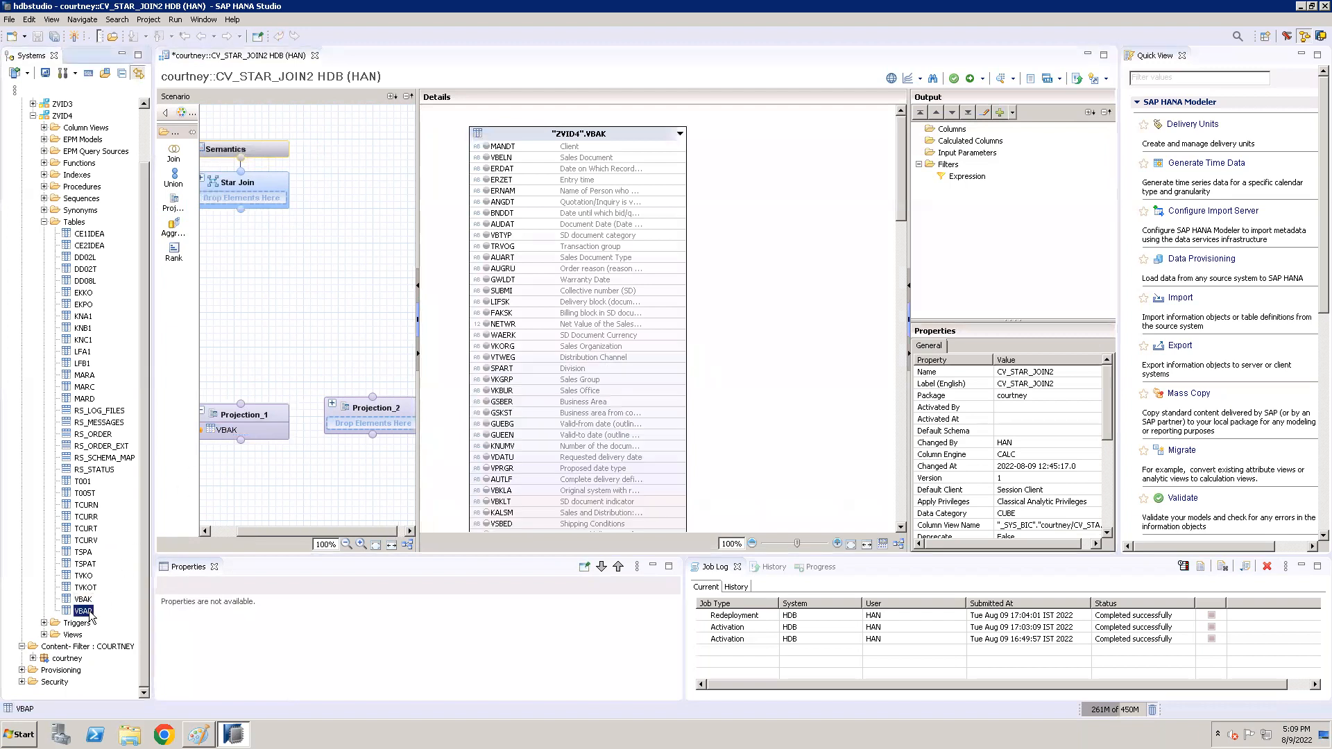
drag(89, 613, 386, 410)
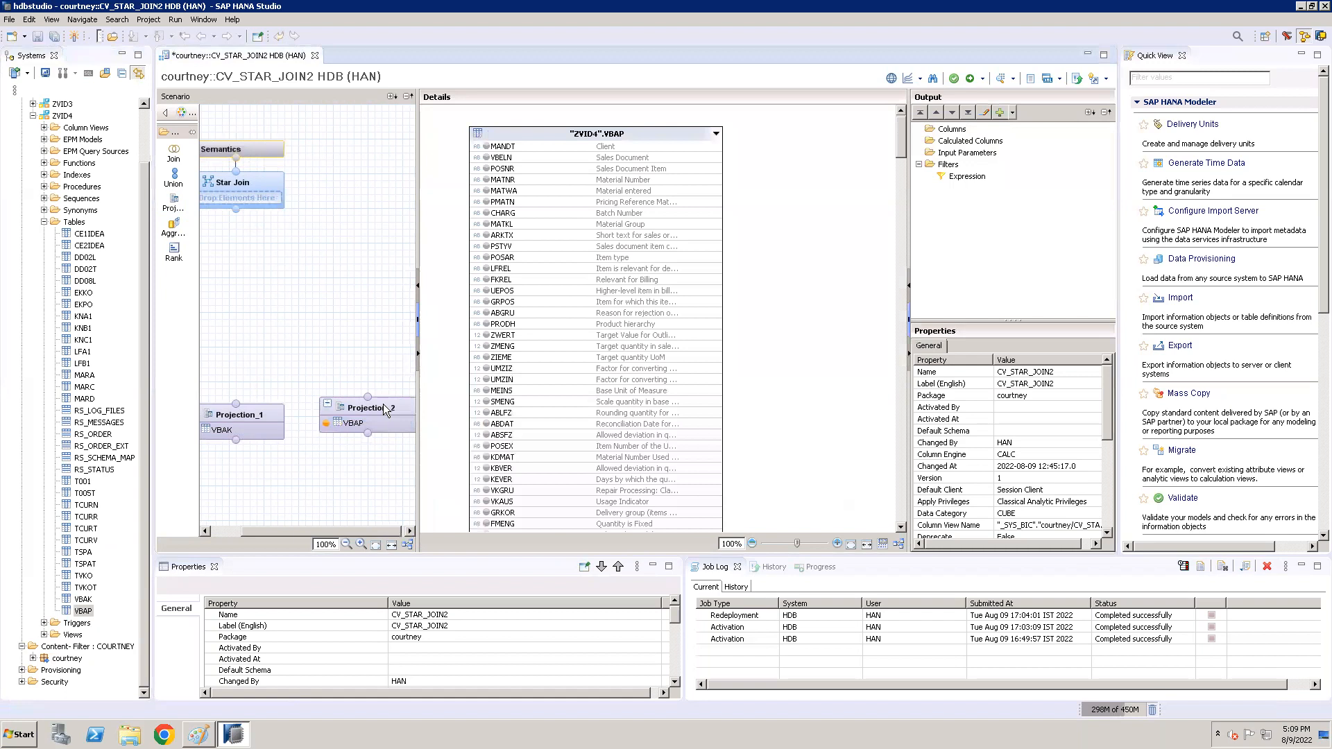
Add VBELN, ERDAT, ERZET, VBTYP, NETWR and WAERK from VBAK to the output of Projection_1
mouse_move(239, 416)
click(239, 416)
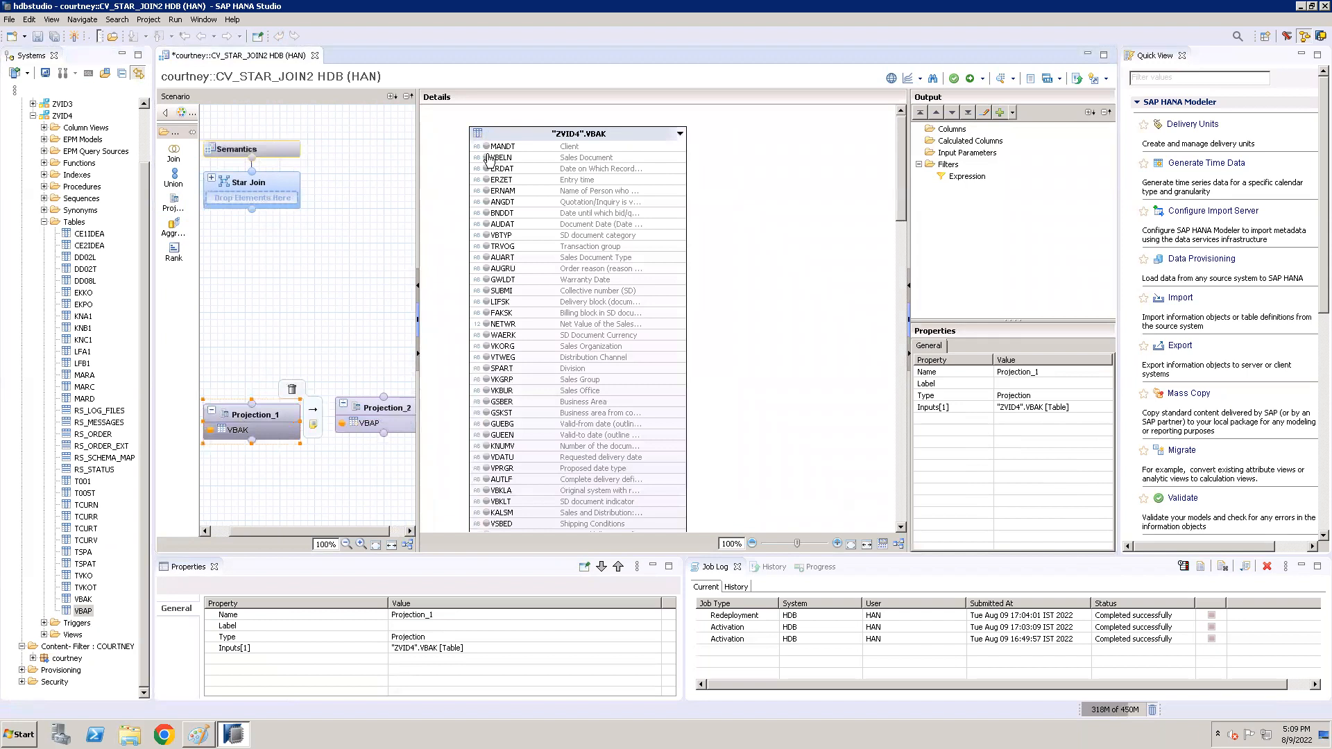
click(487, 159)
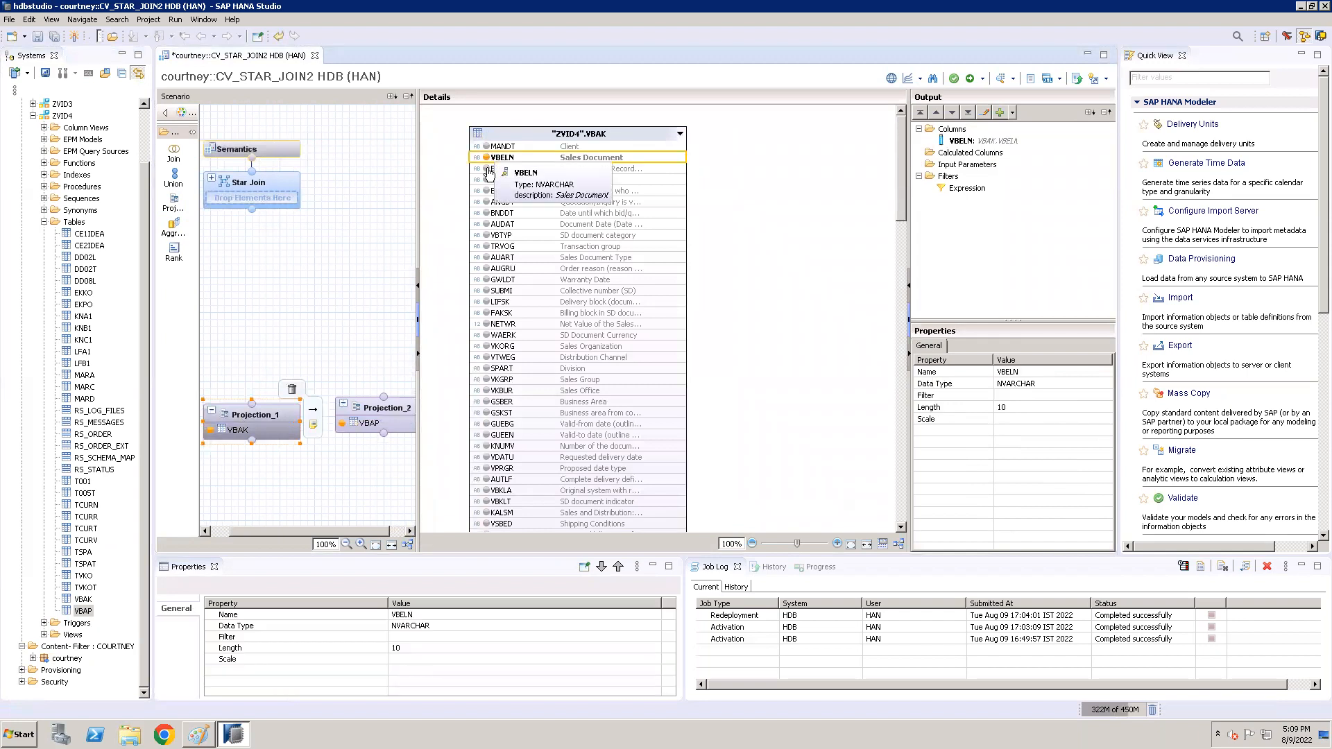
click(488, 168)
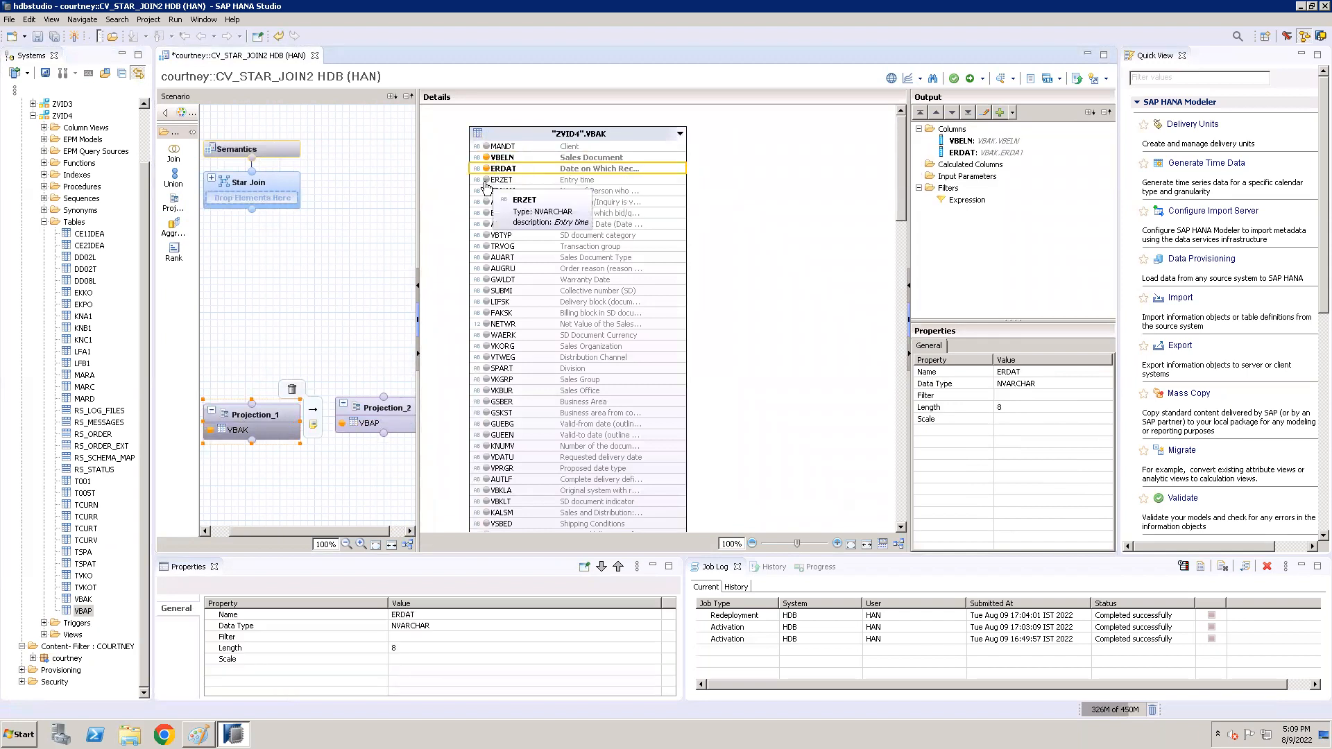
click(487, 181)
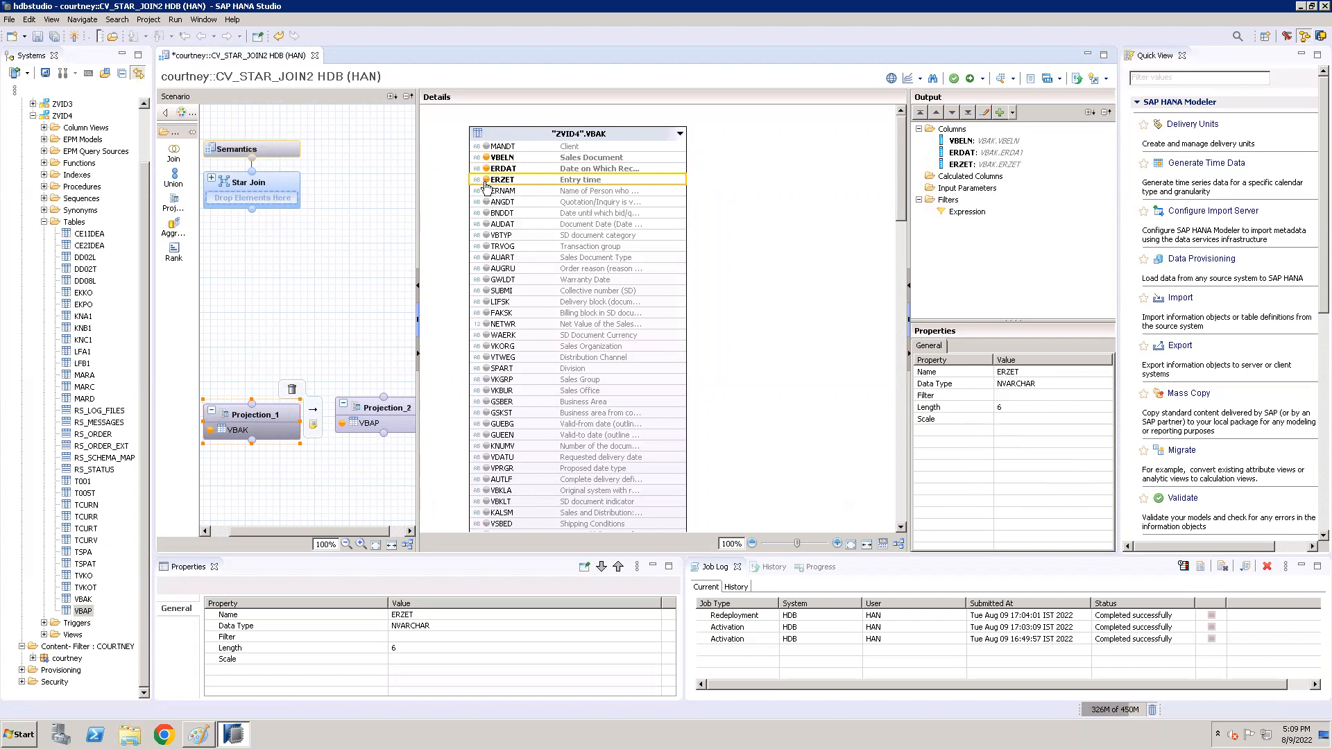
click(487, 236)
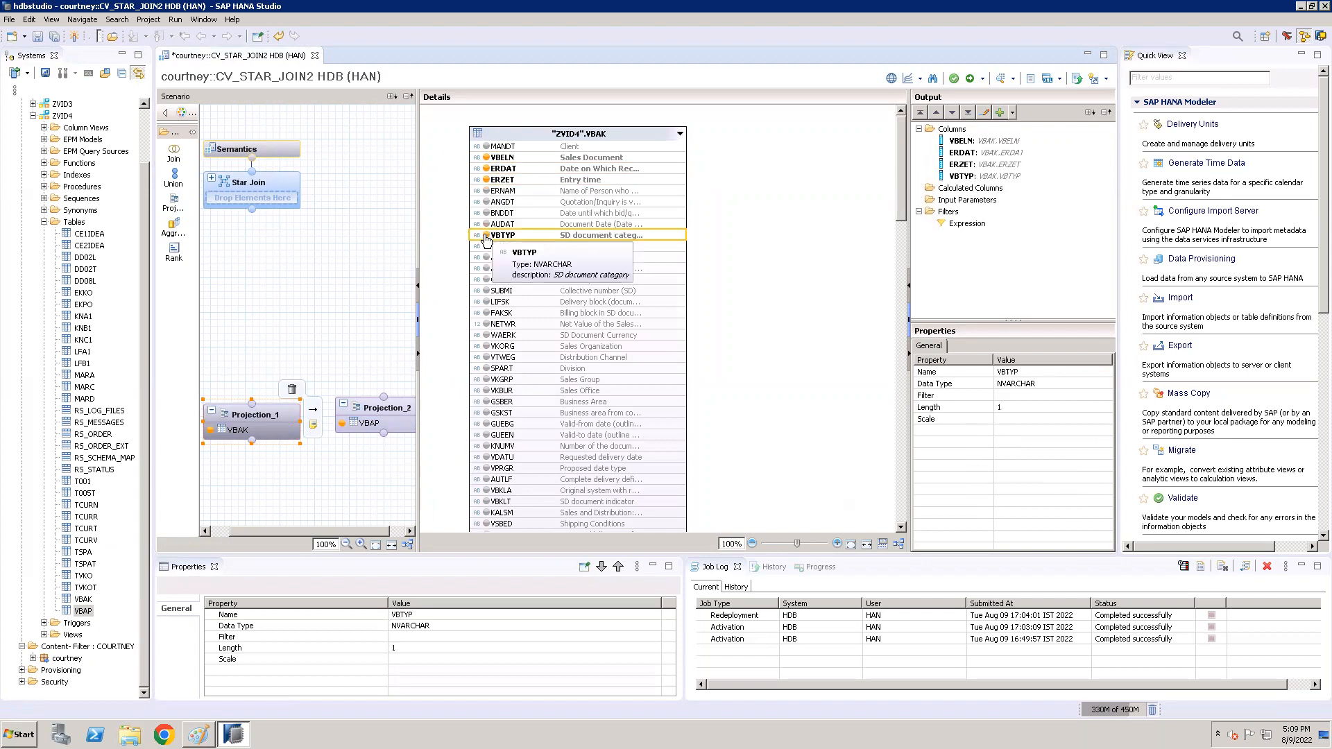
click(486, 326)
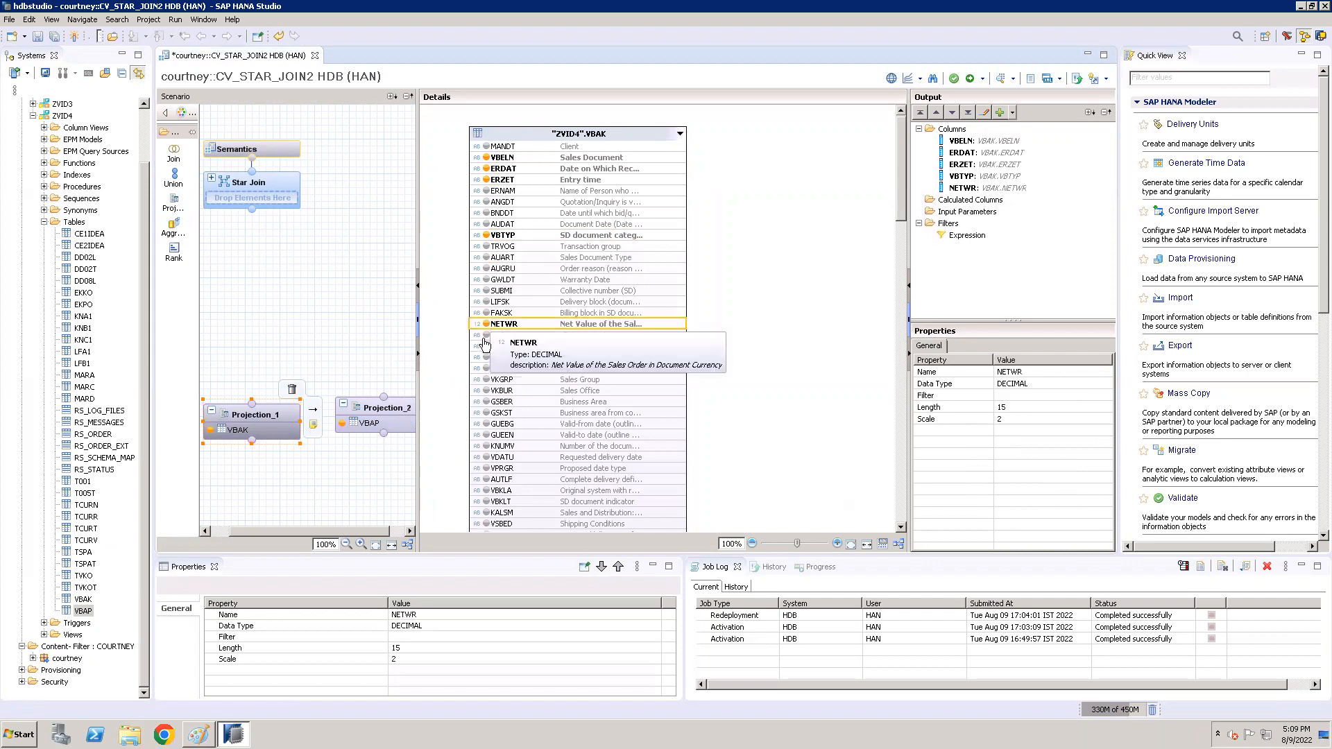
click(485, 336)
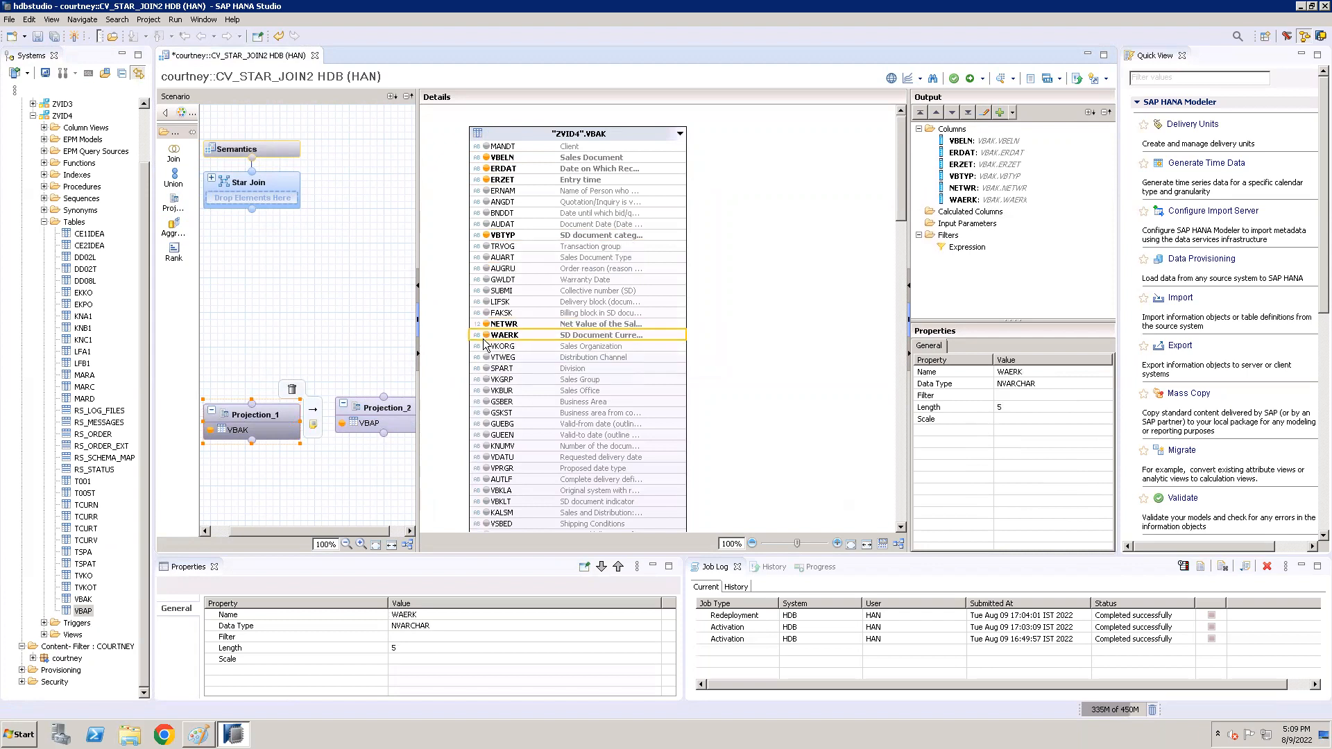
Add VKGRP and KUNNR from VBAK to the output of Projection_1, searching for "kunn" to locate the customer column
click(488, 380)
click(487, 380)
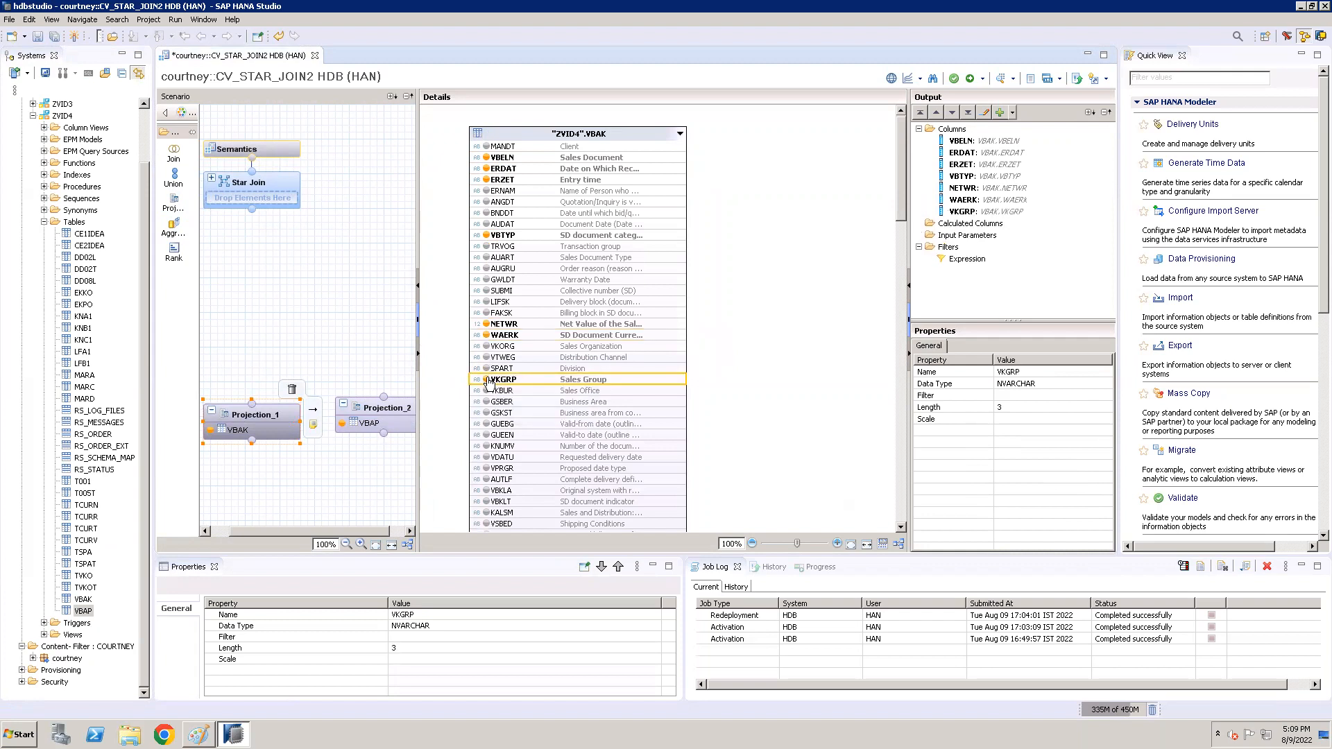
click(935, 80)
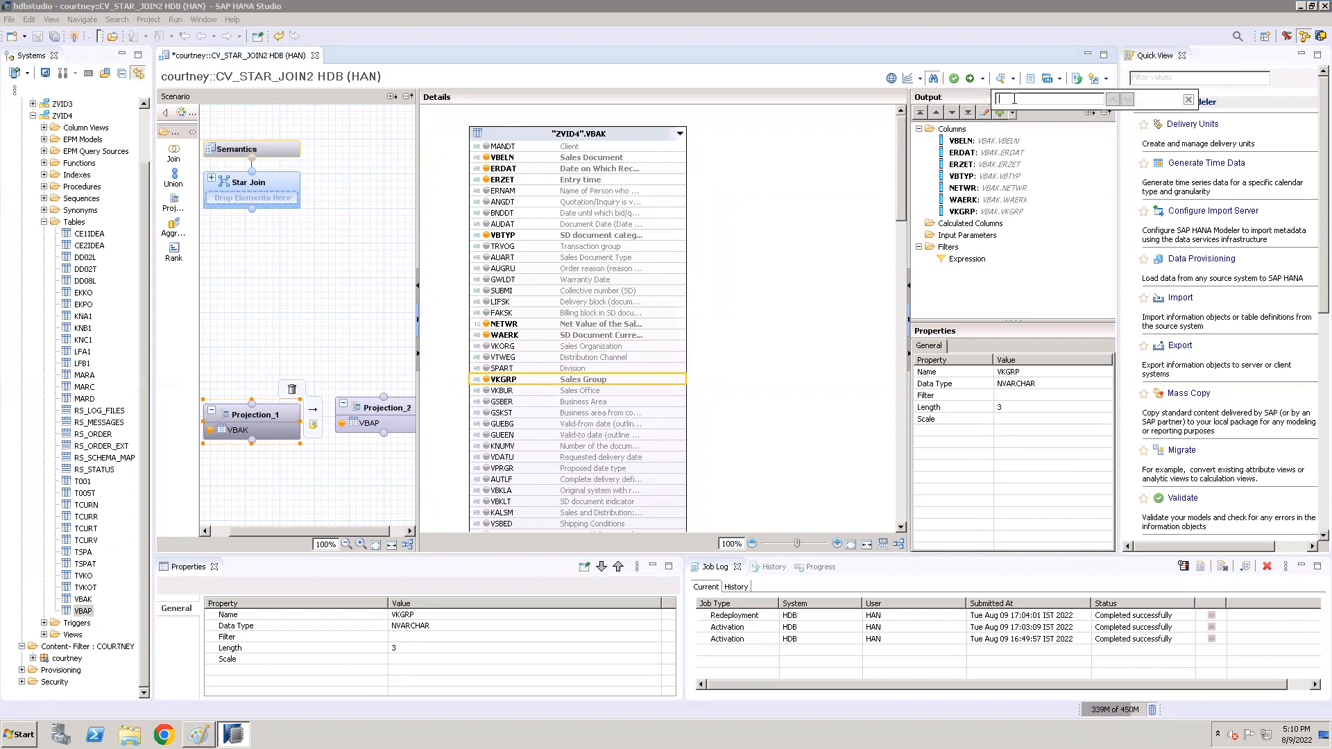
text(kunn)
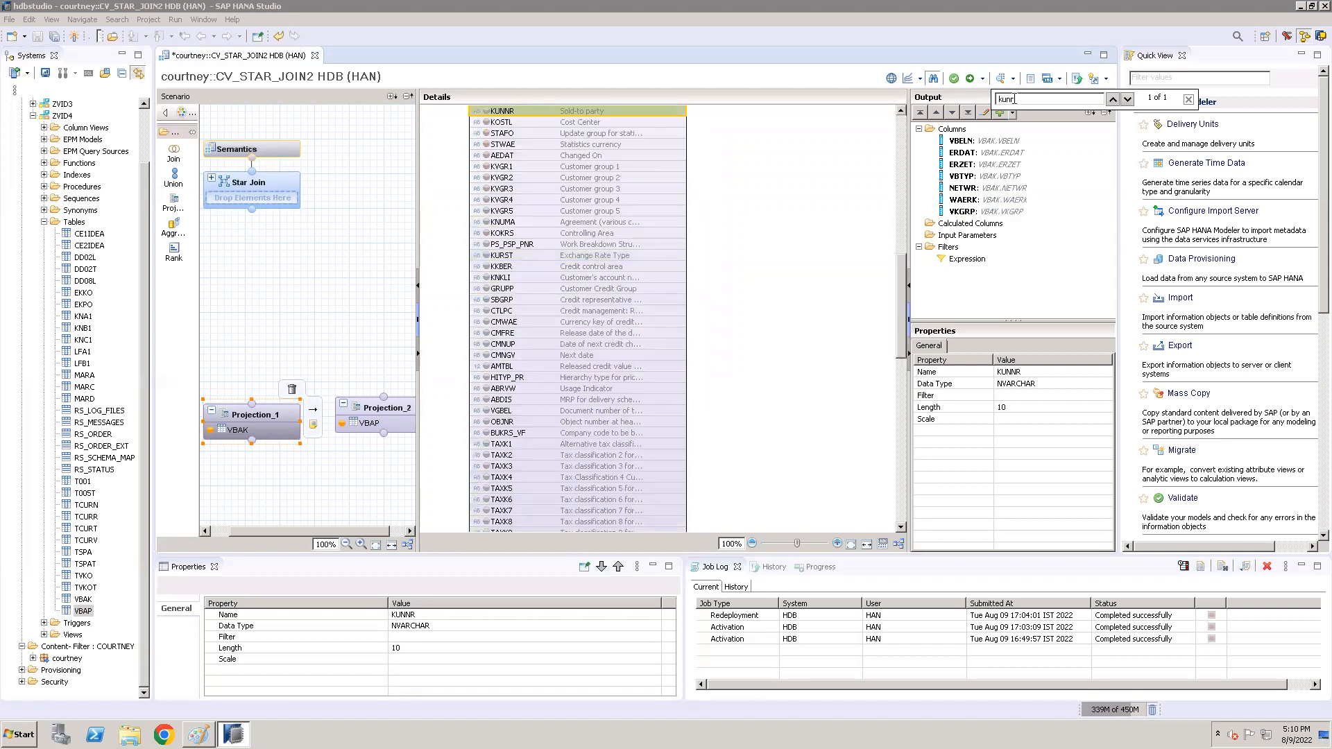
click(488, 112)
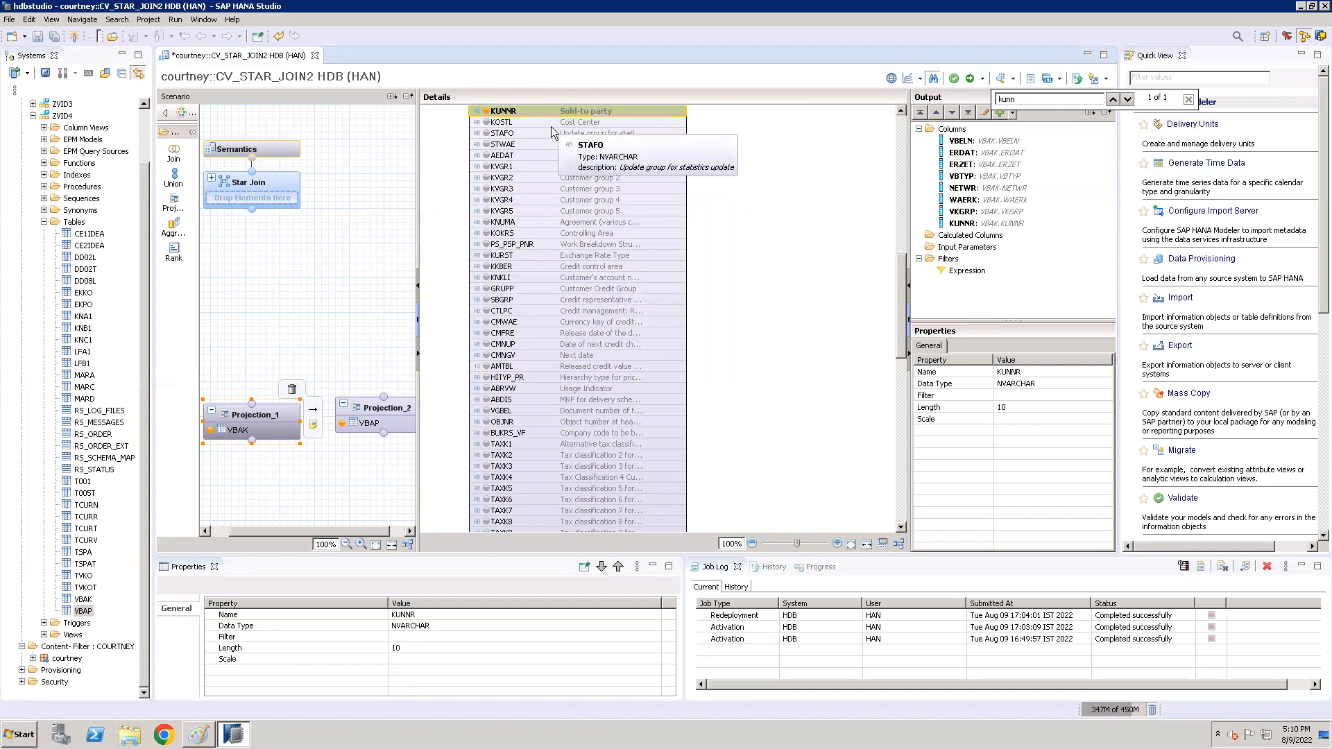
Add VBELN, POSNR, MATNR, ABGRU and KDMAT from VBAP to the output of Projection_2
click(391, 417)
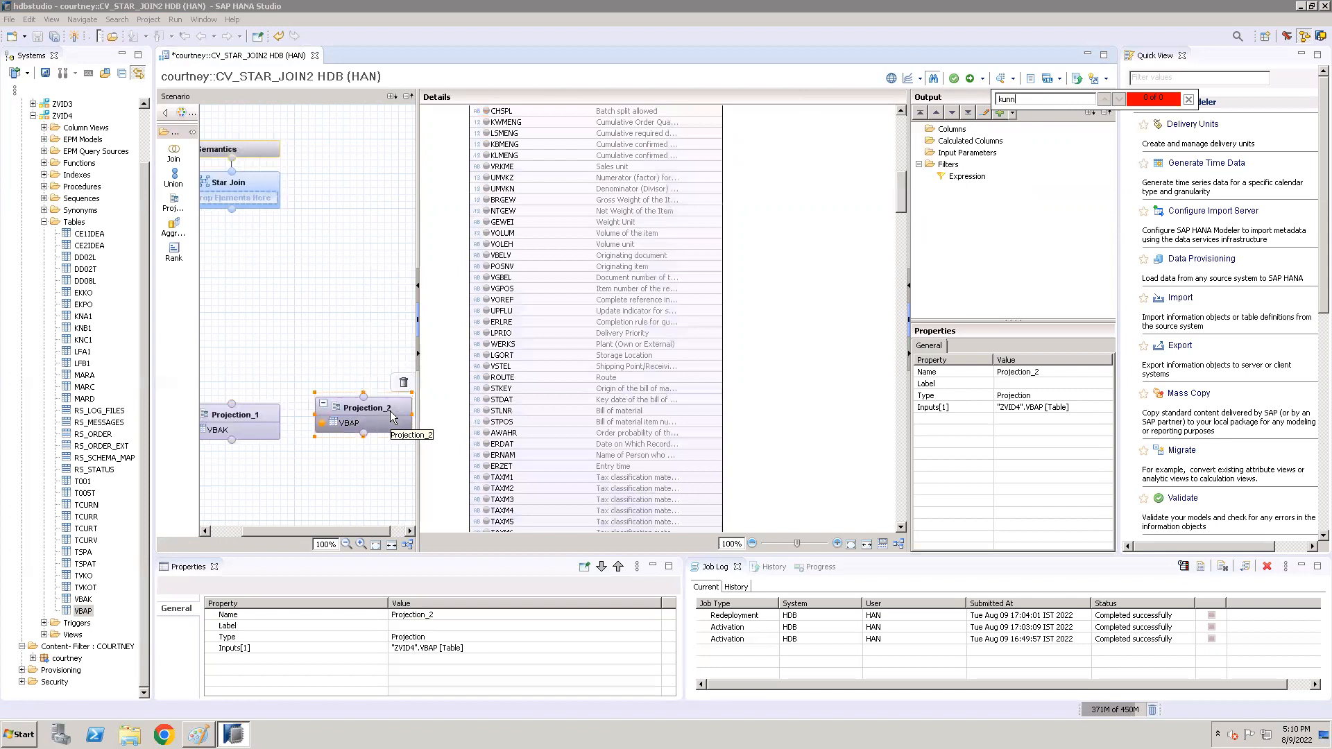
drag(901, 198, 896, 124)
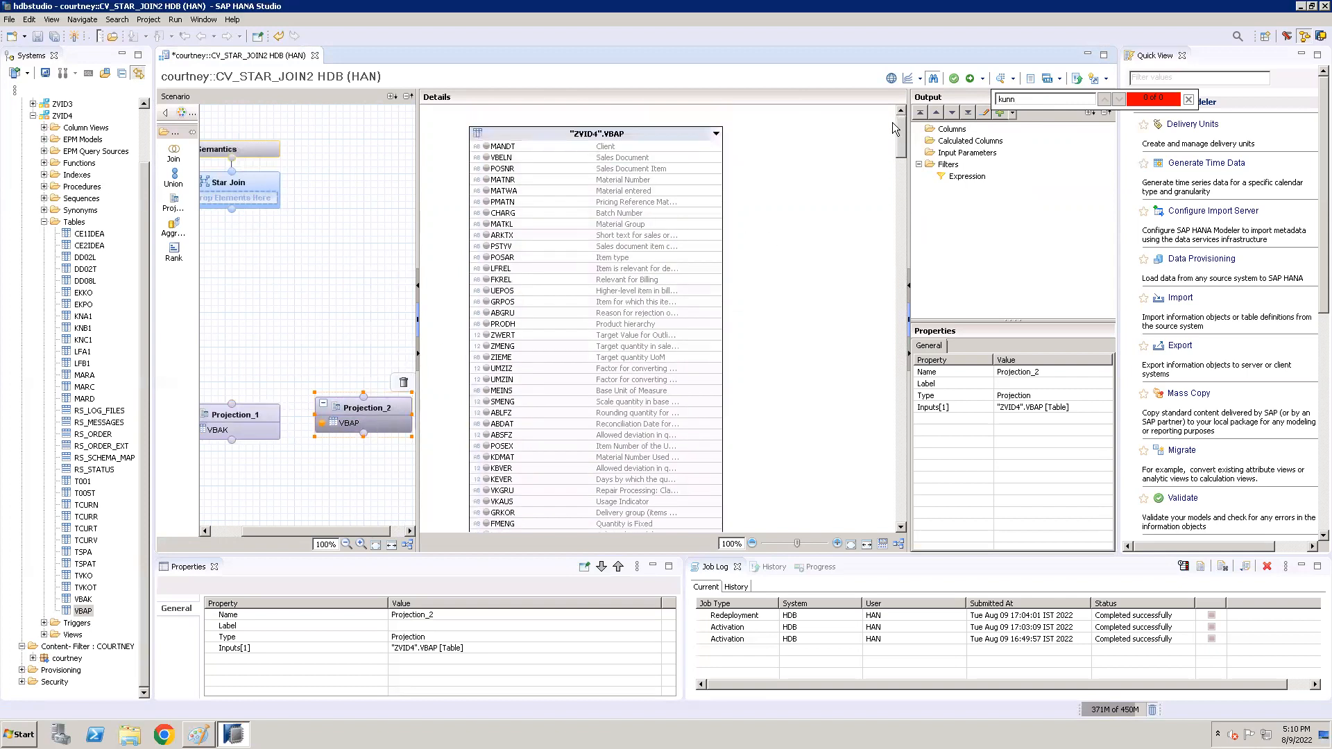
click(486, 158)
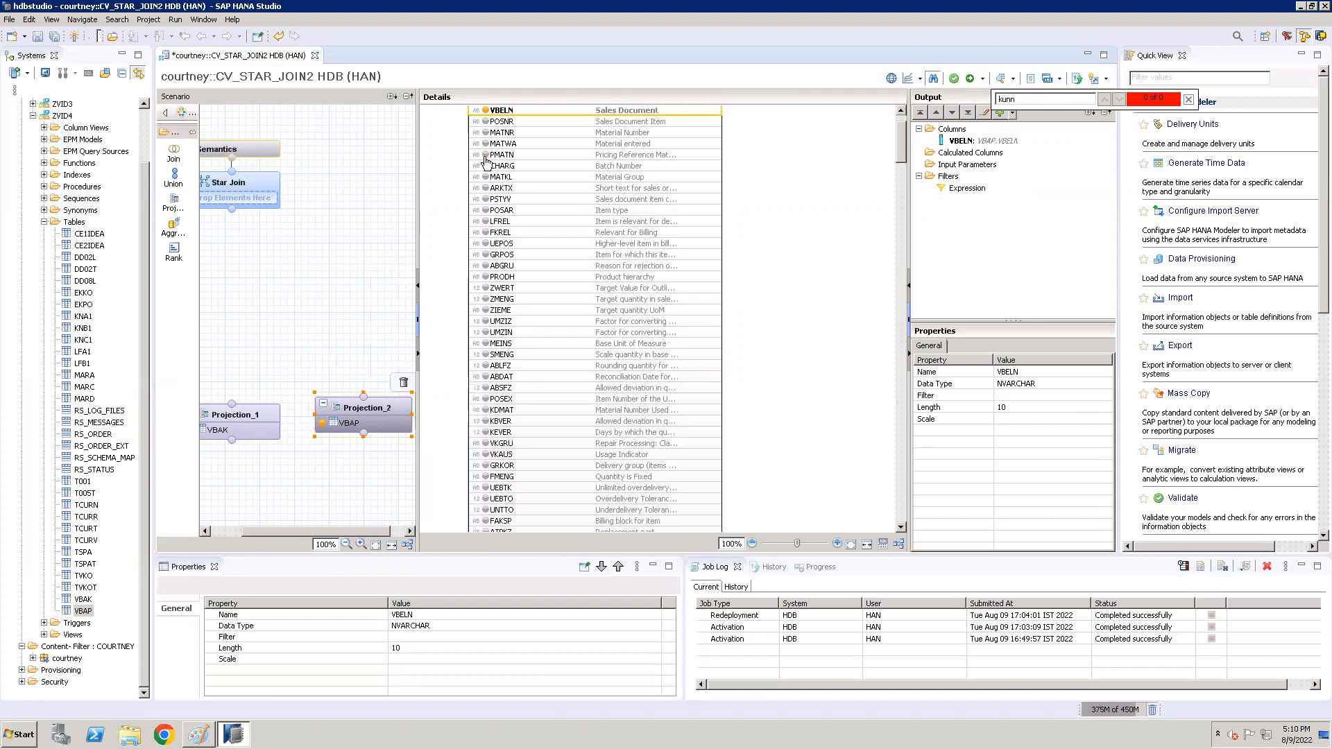
click(487, 122)
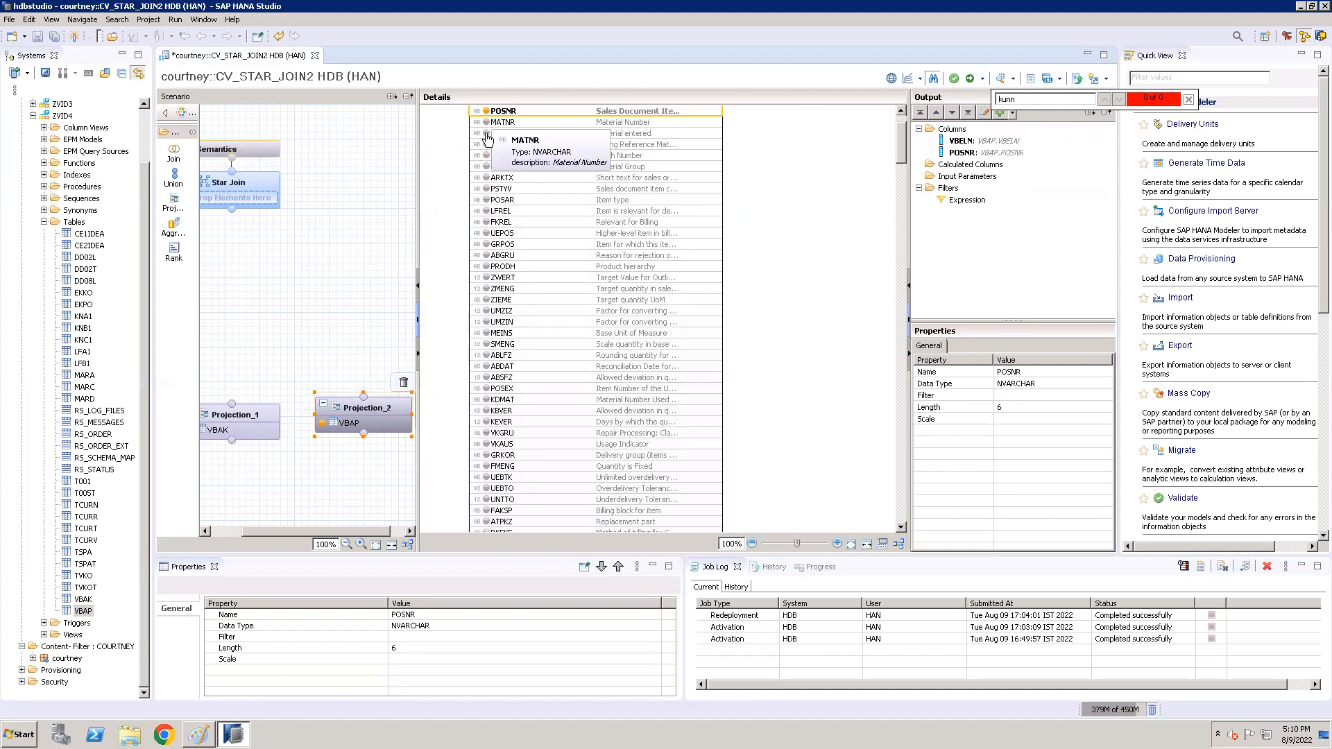
click(486, 124)
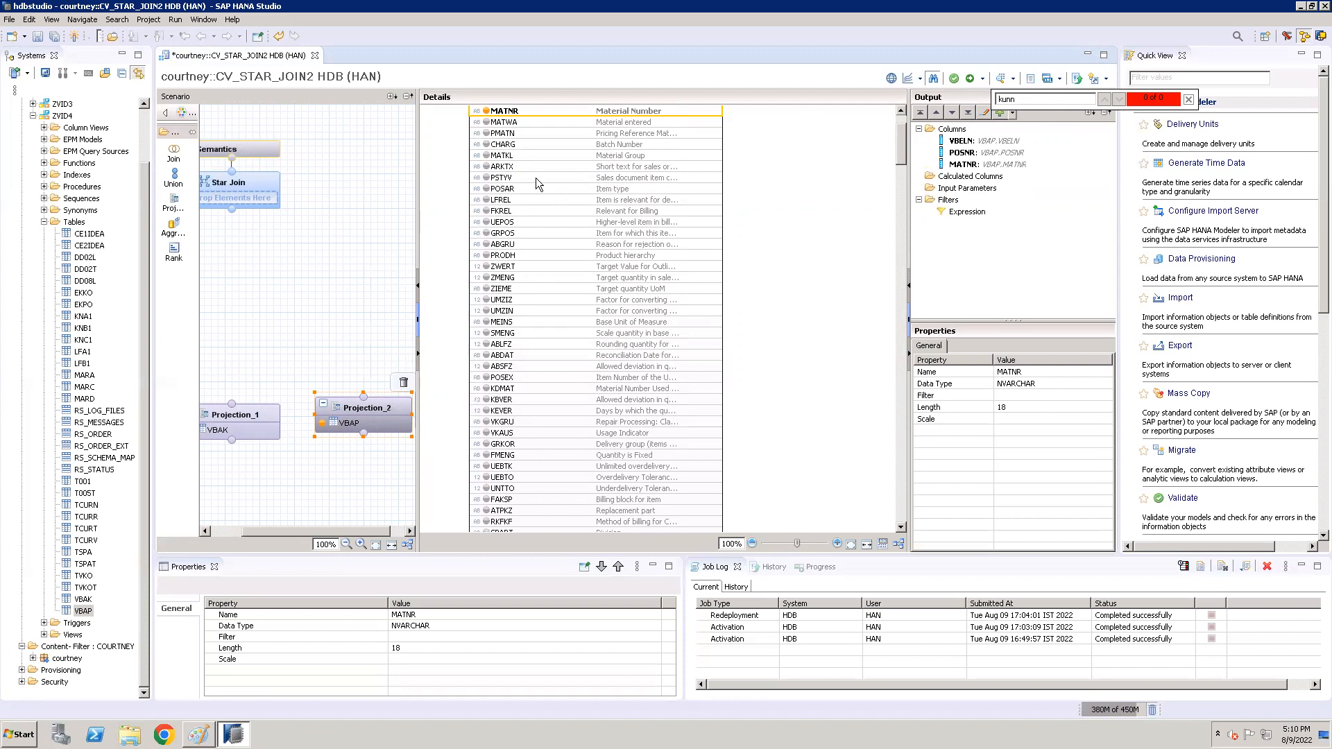
click(484, 157)
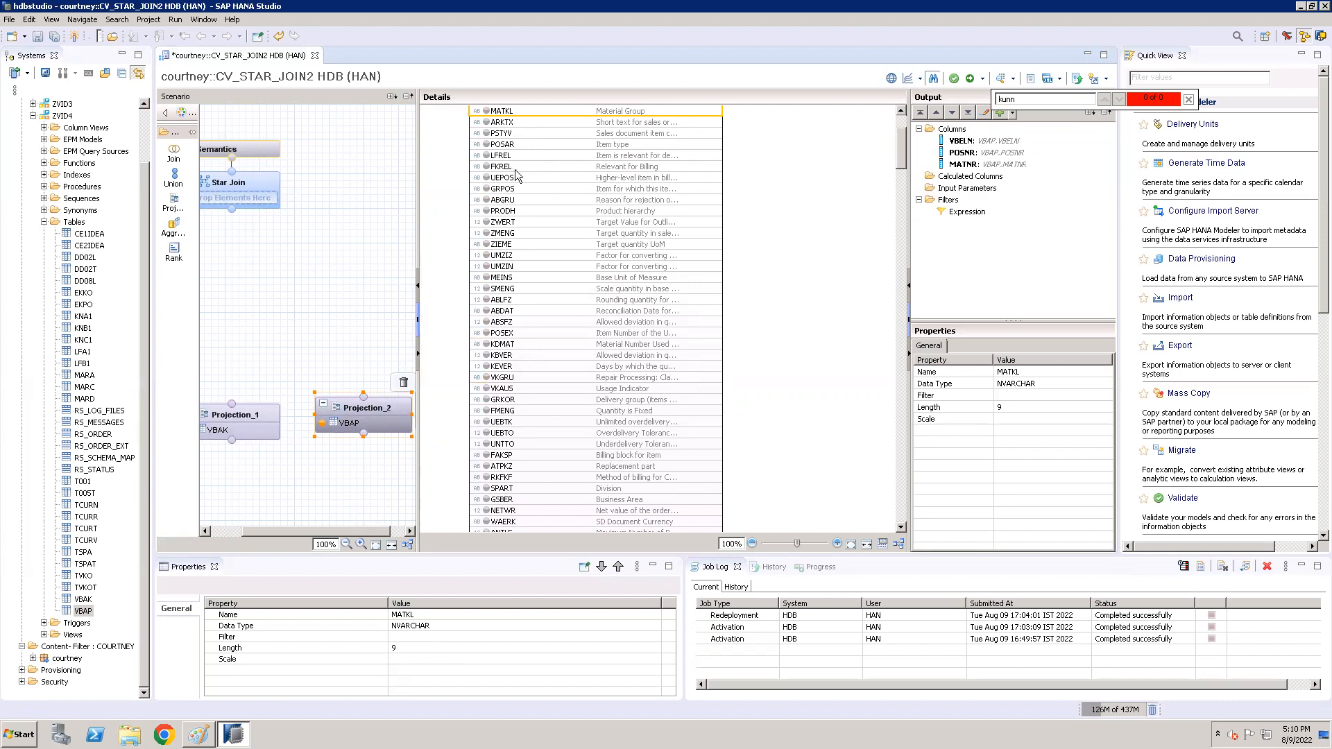
click(487, 200)
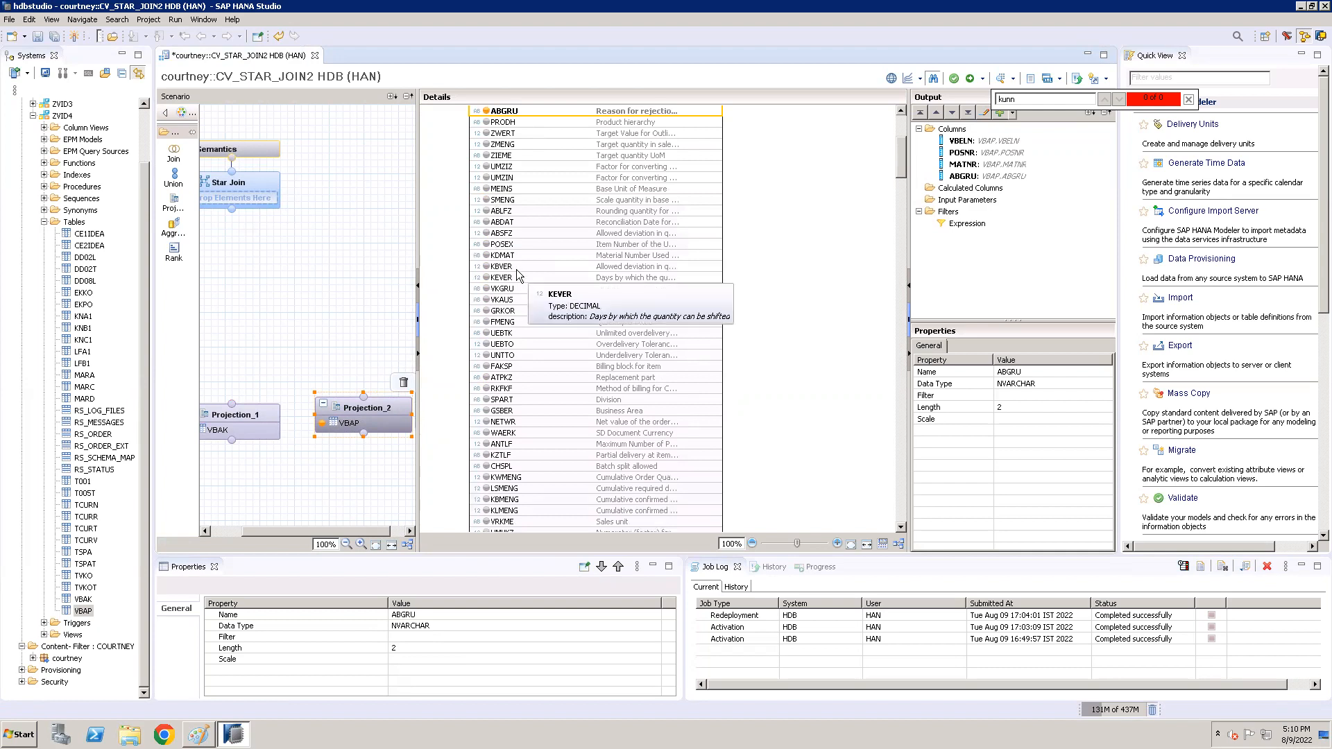
click(487, 257)
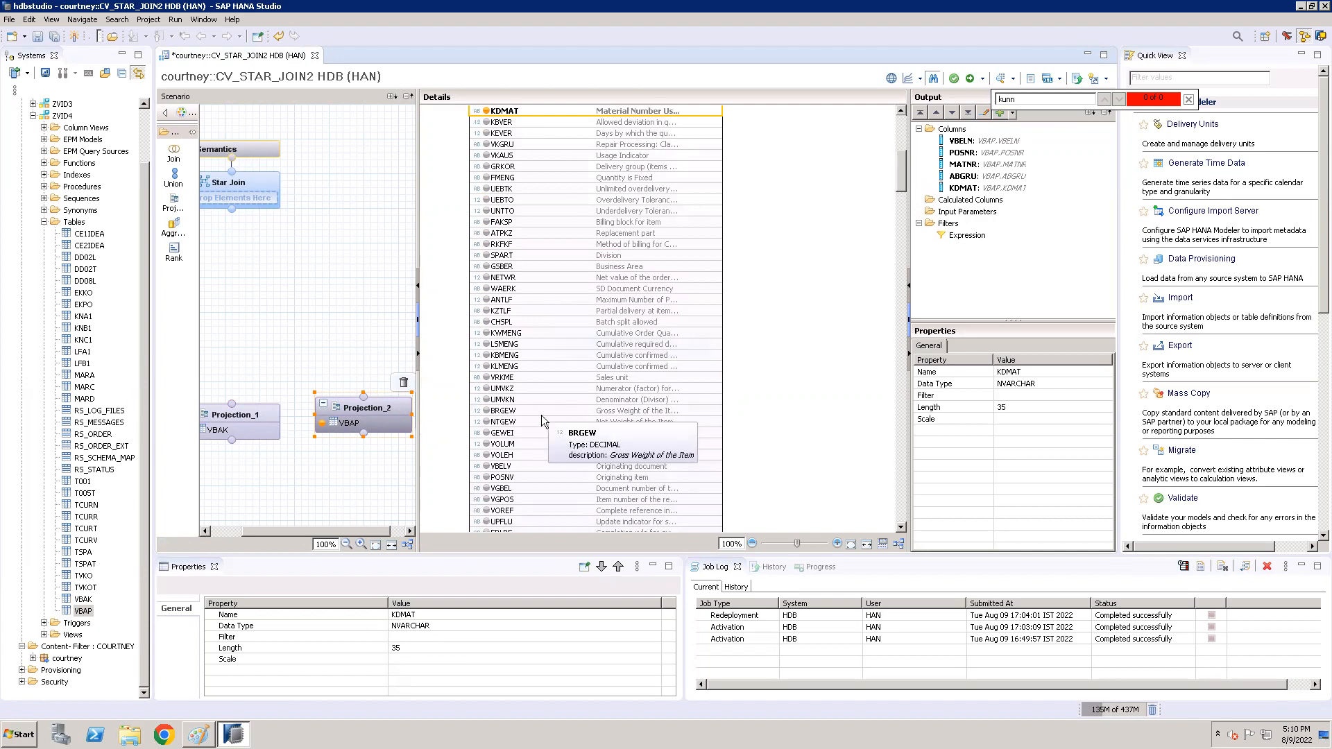
Add a union node to the scenario and place it between the Star Join node and the two projections
click(175, 176)
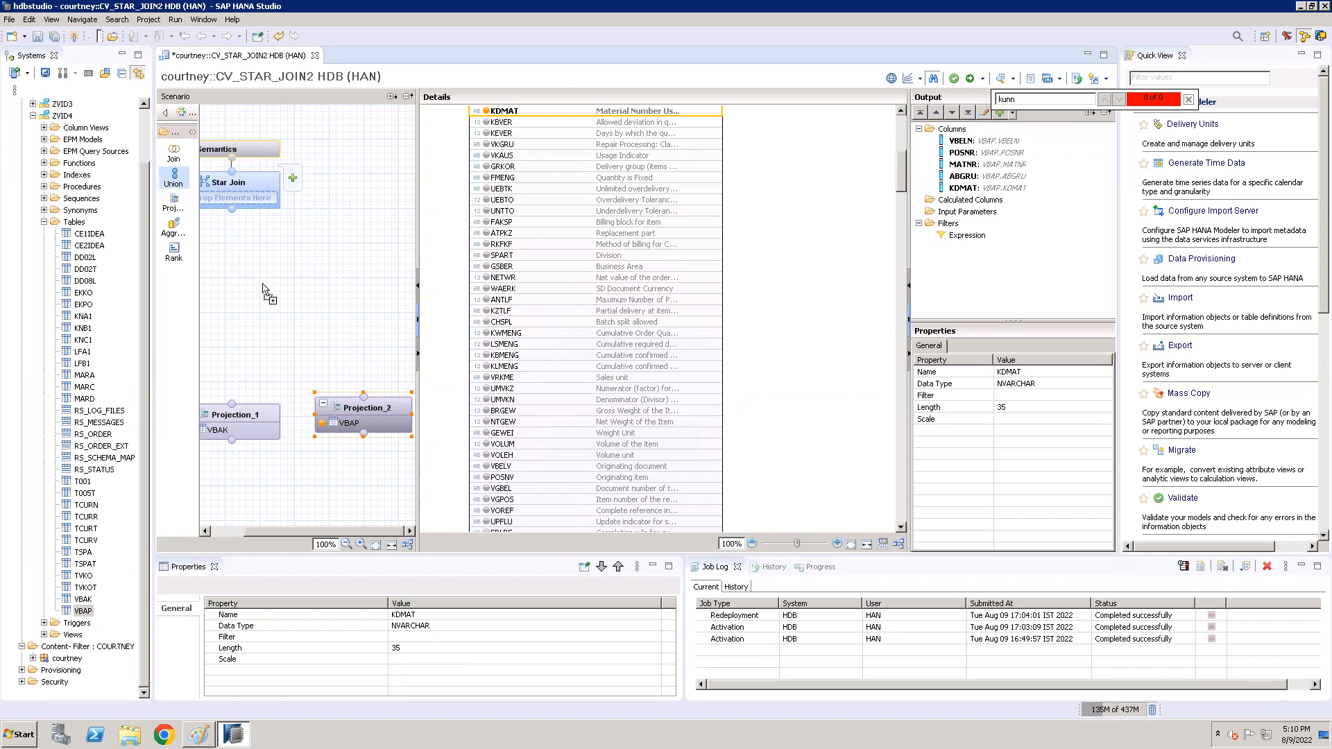
click(271, 319)
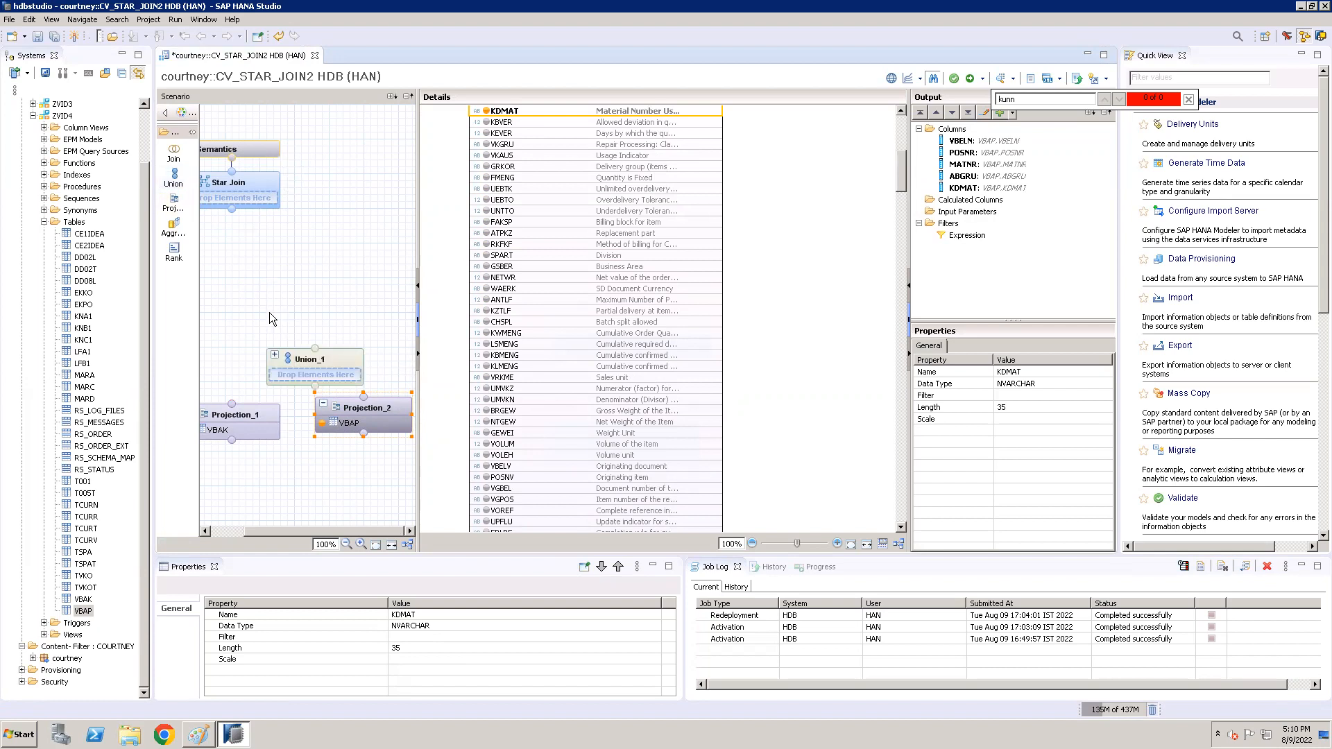
mouse_move(329, 366)
drag(329, 366, 285, 307)
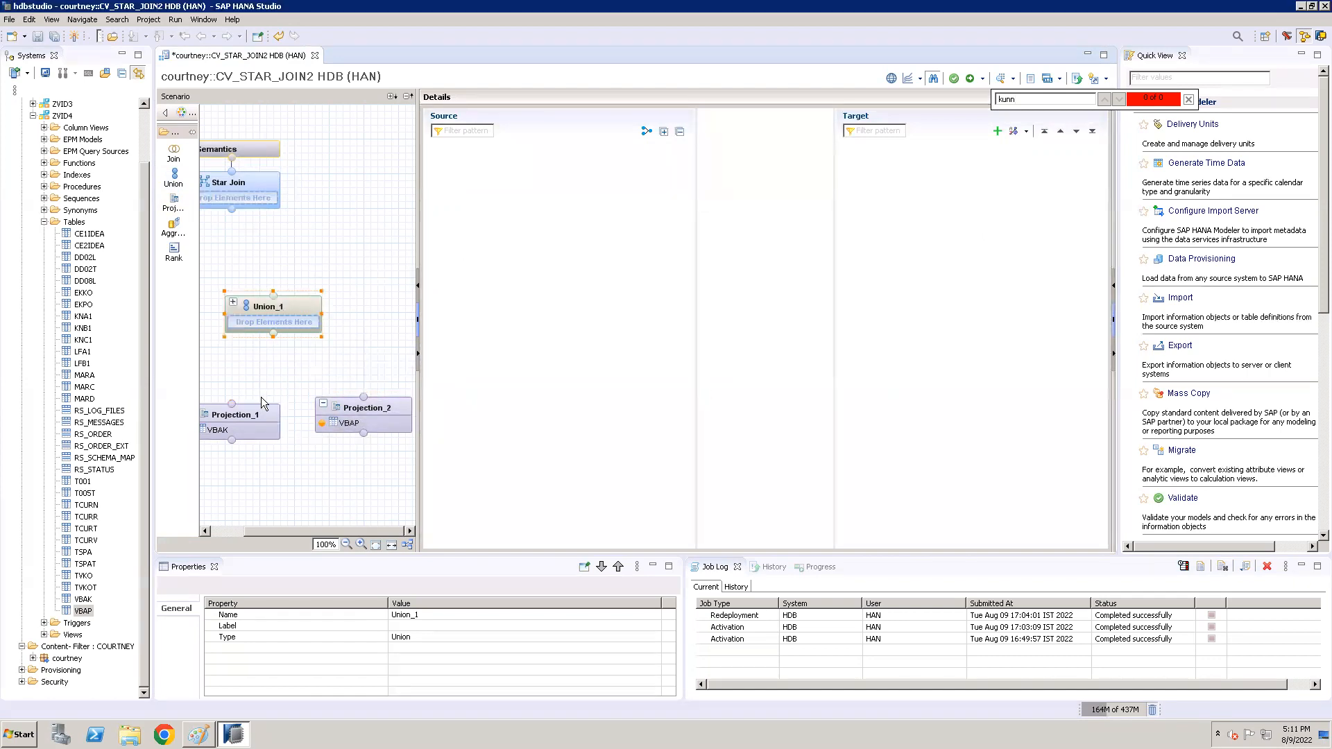
Connect Projection_1 and Projection_2 as inputs of the Union_1 node
click(236, 416)
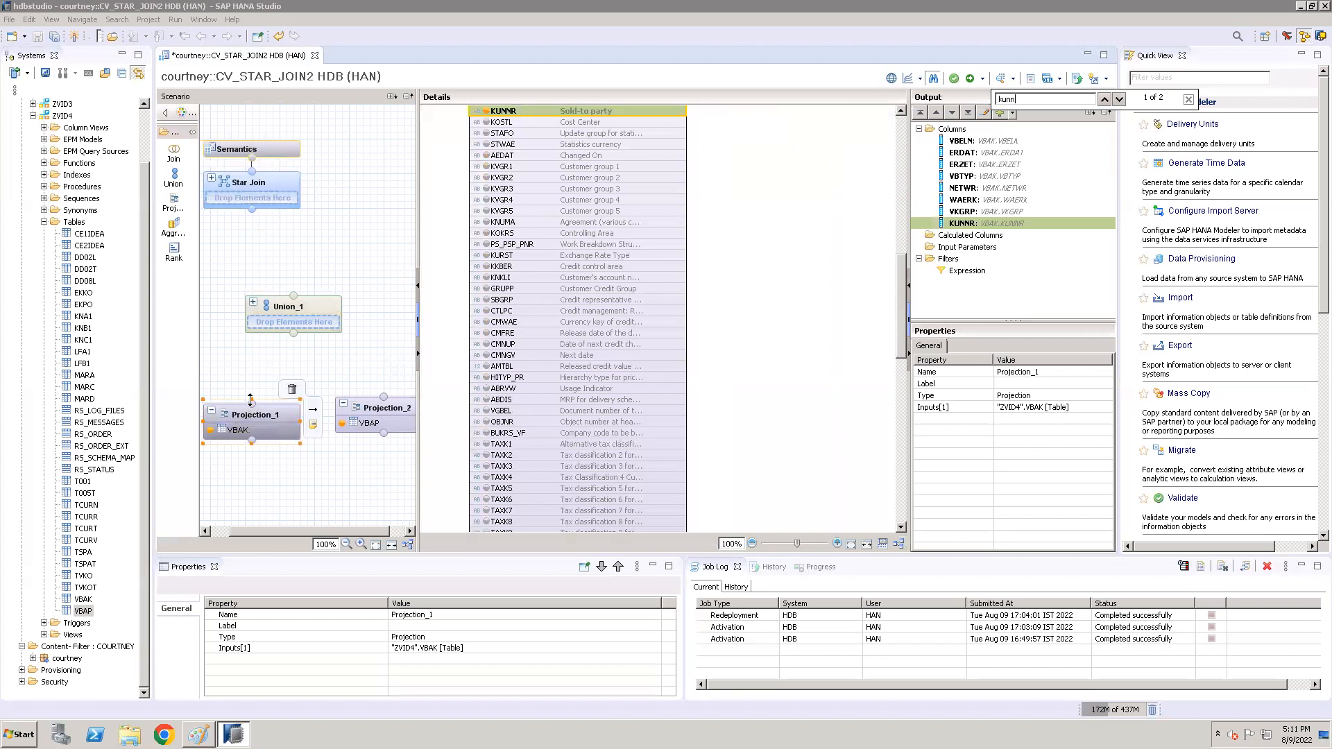
drag(252, 406, 295, 340)
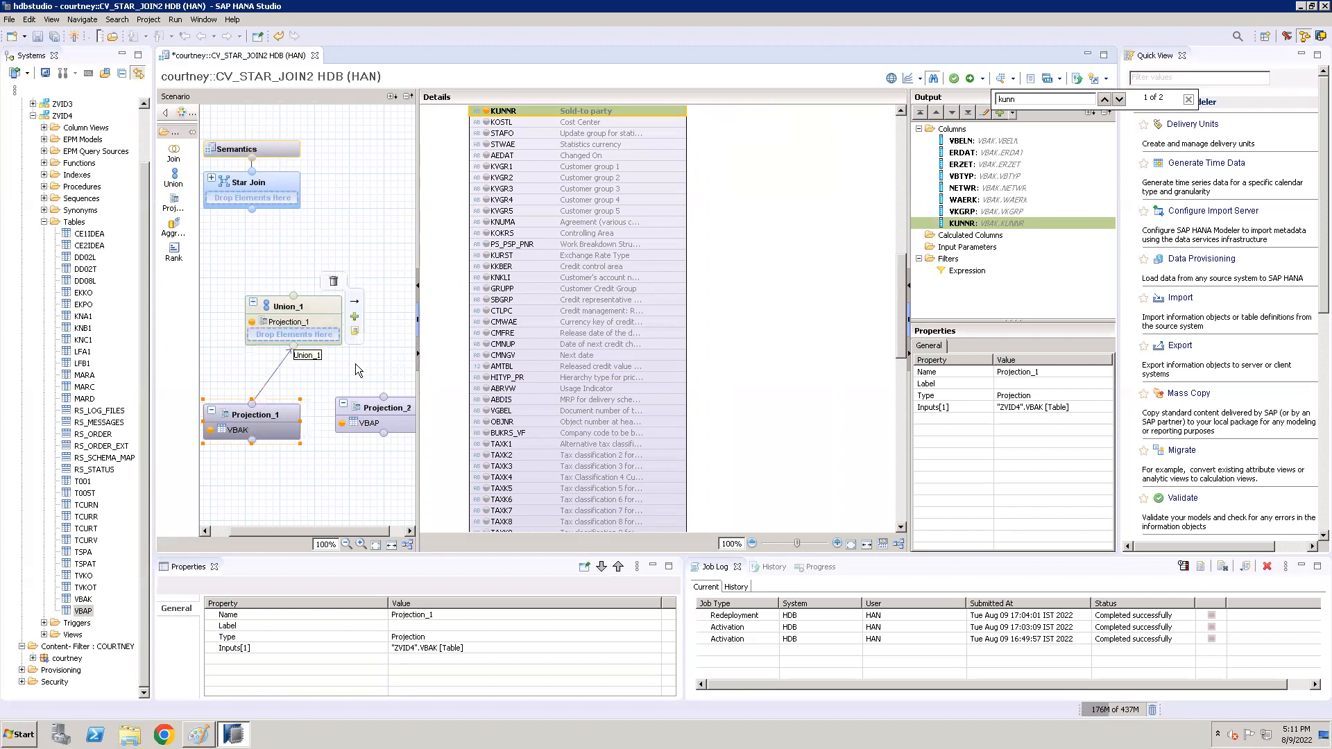
click(386, 408)
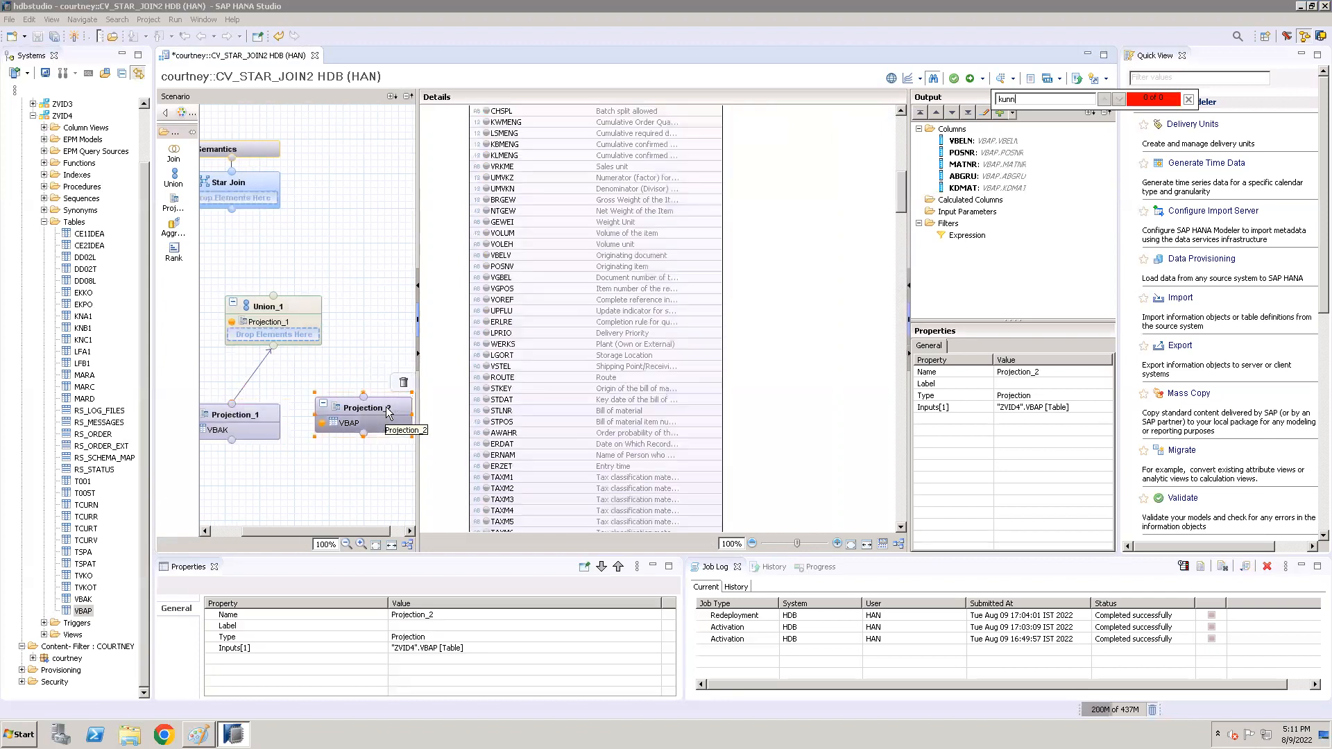
drag(362, 397, 274, 347)
Map VBELN, POSNR, MATNR, ABGRU and KDMAT from Projection_2 to the target columns of Union_1
click(308, 311)
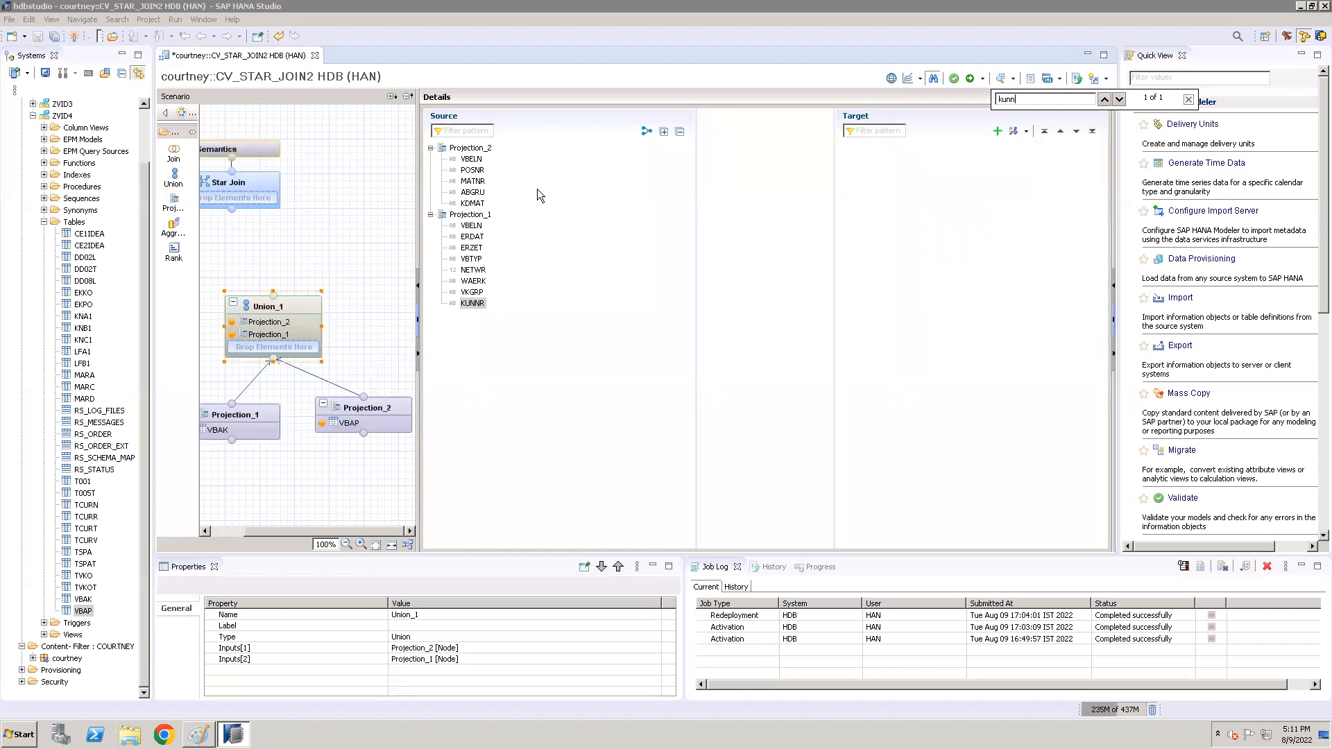
click(472, 159)
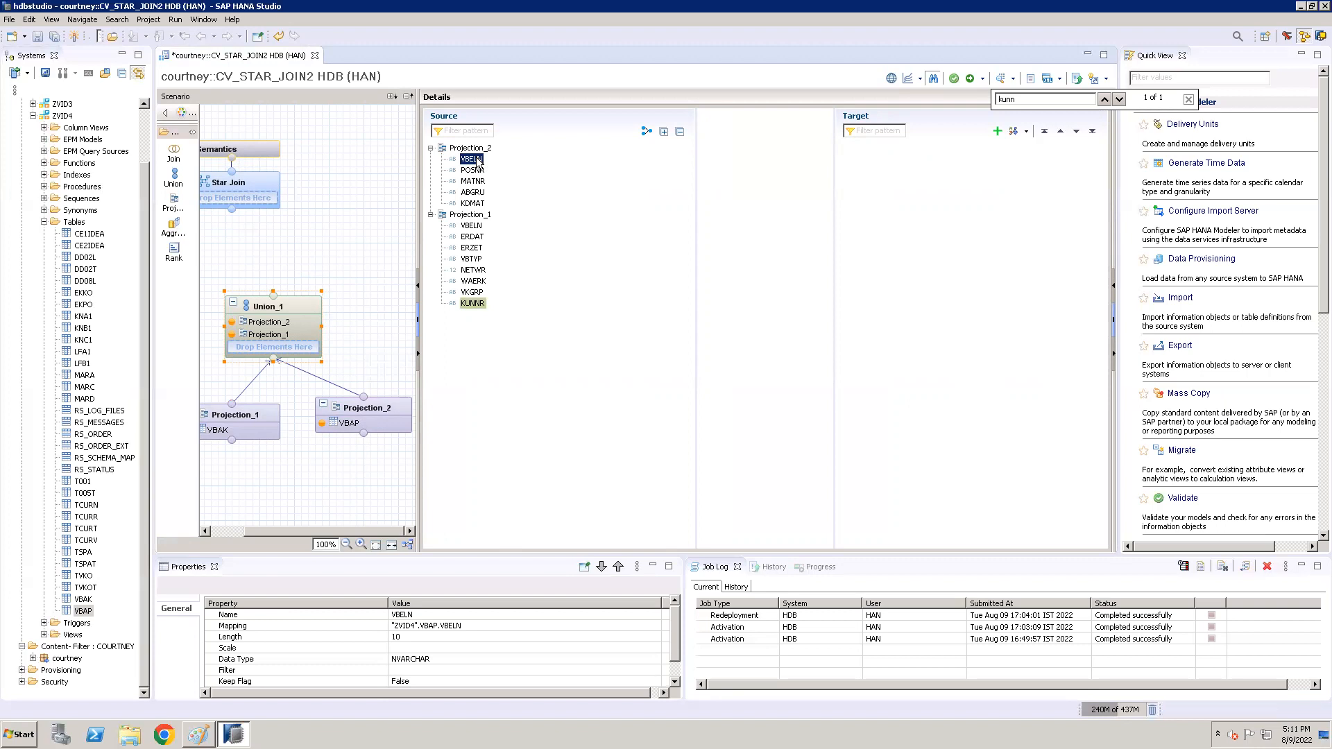
drag(477, 161, 938, 186)
click(474, 172)
drag(474, 175, 936, 172)
drag(474, 182, 937, 189)
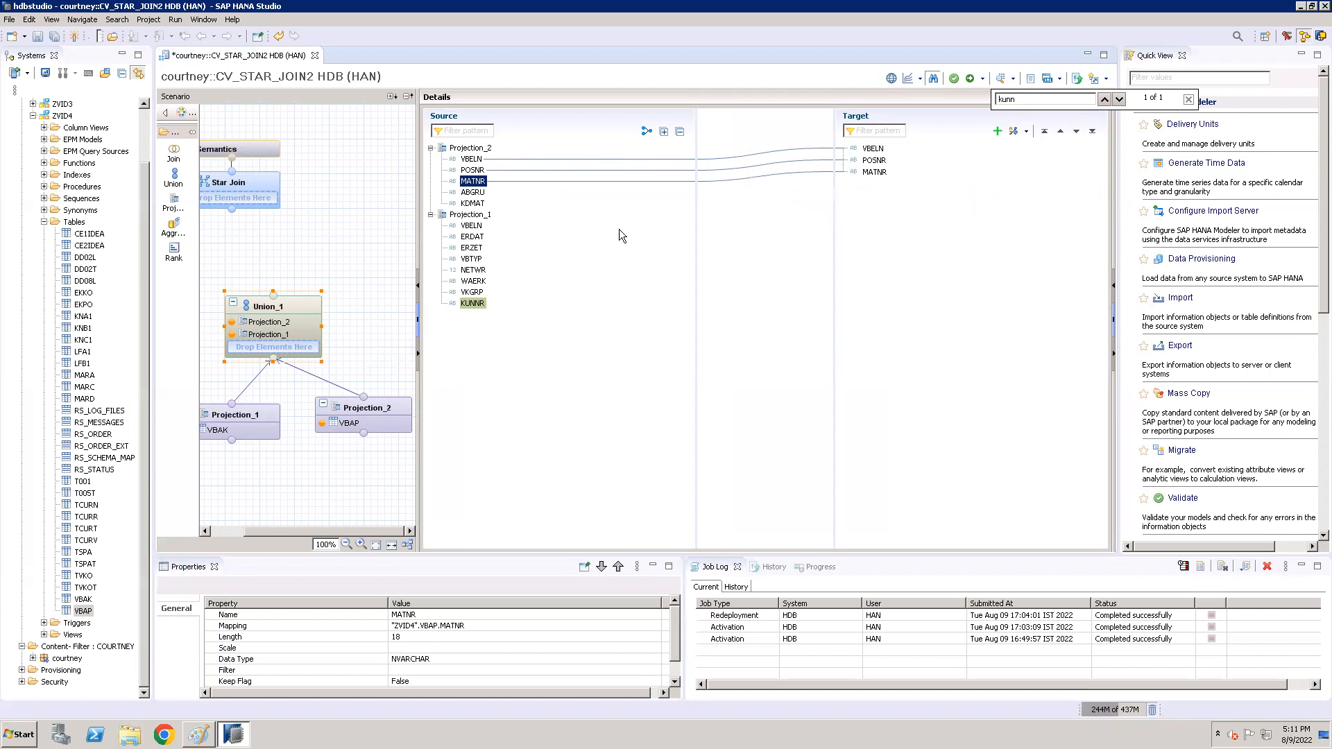
click(473, 193)
drag(475, 195, 941, 195)
drag(477, 204, 935, 220)
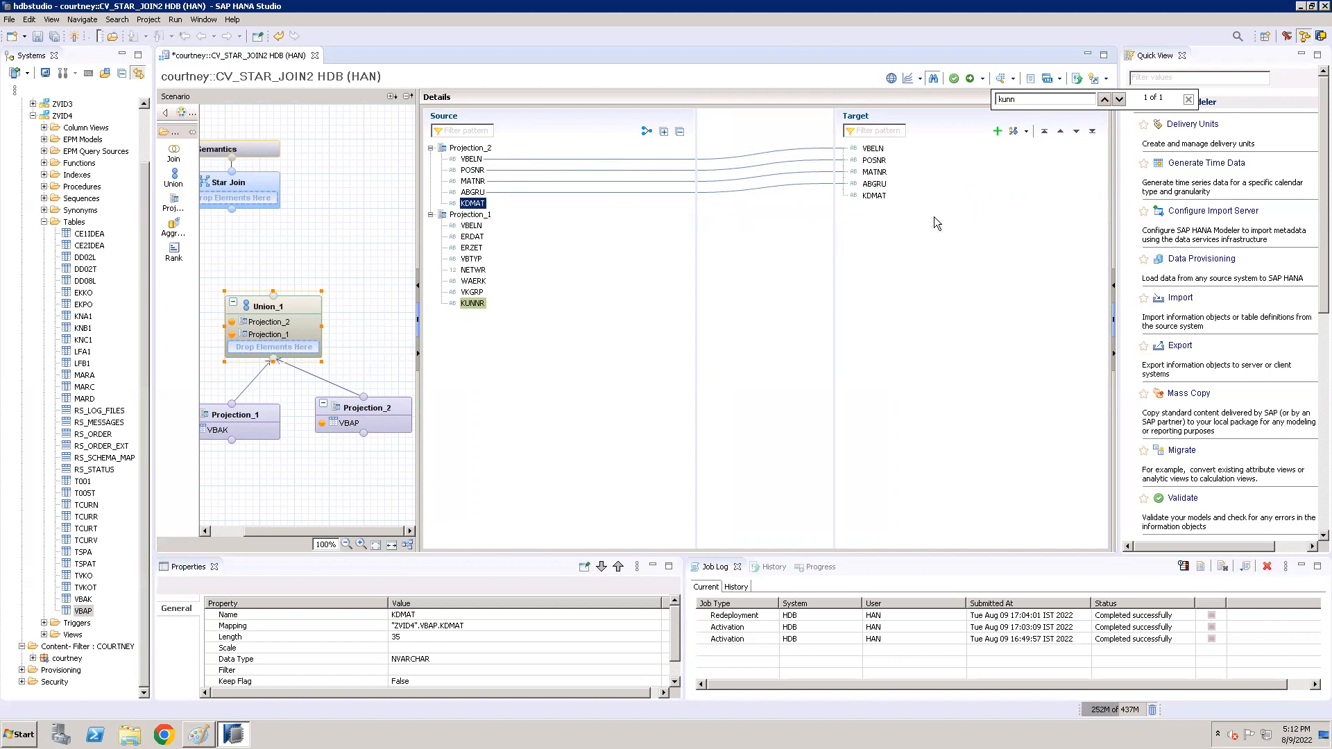
Map Projection_1's VBELN to the existing VBELN target, and add its ERDAT, ERZET, VBTYP, NETWR, WAERK, VKGRP and KUNNR as new targets
click(473, 226)
drag(477, 229, 911, 147)
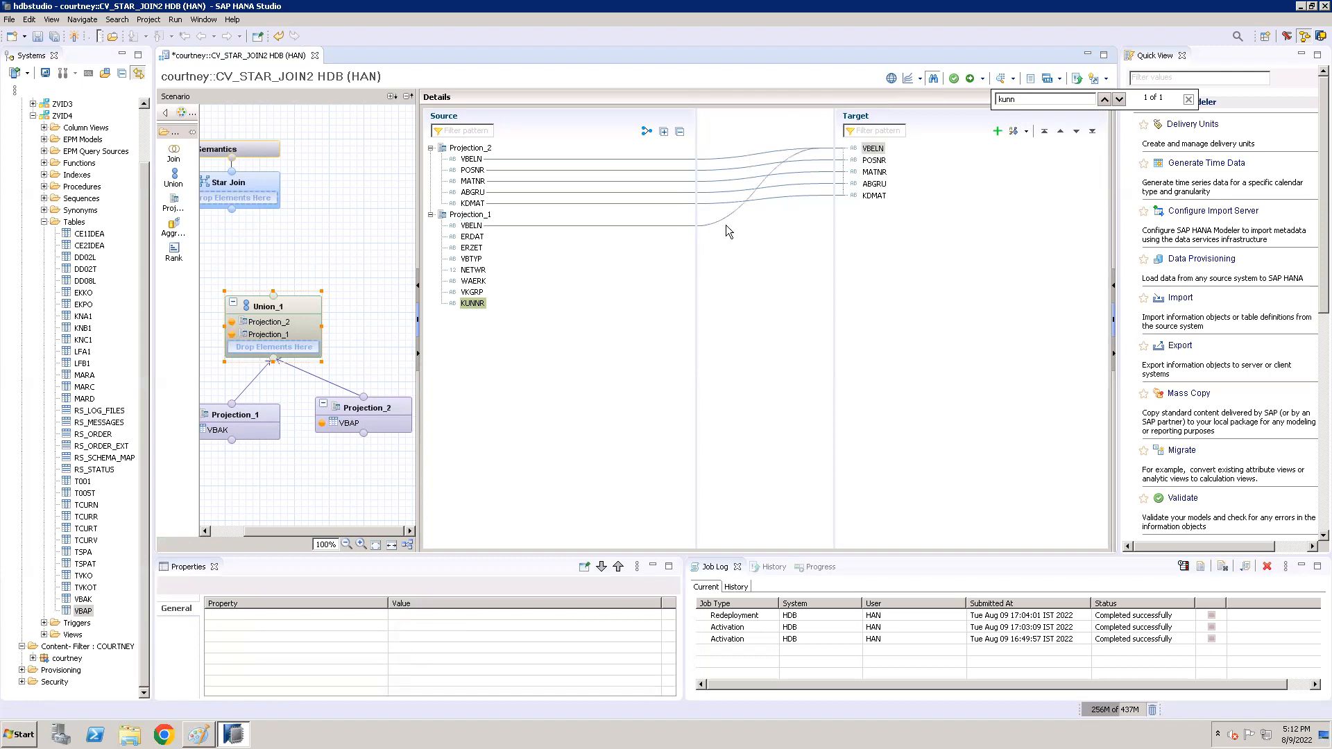
click(472, 237)
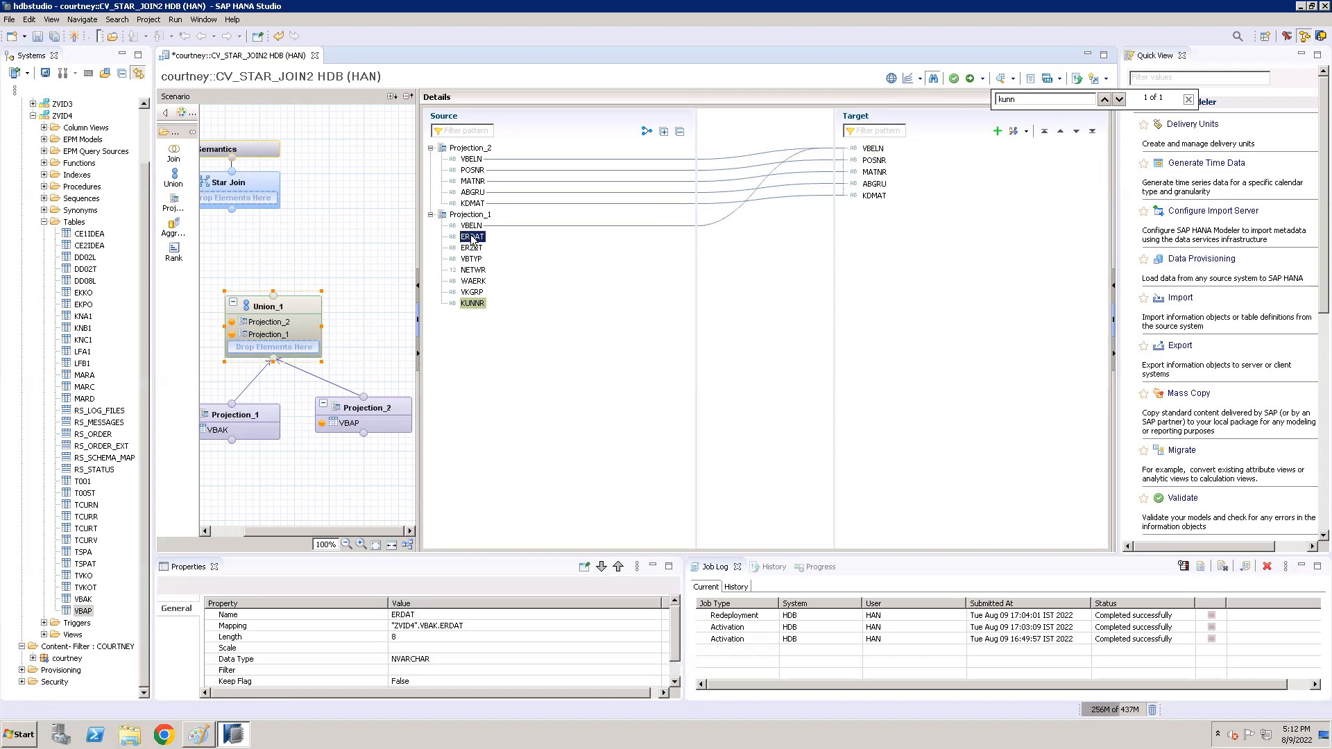
key(shift+Down)
key(shift+Down)
key(shift+Down)
key(shift+Down)
key(shift+Down)
key(shift+Down)
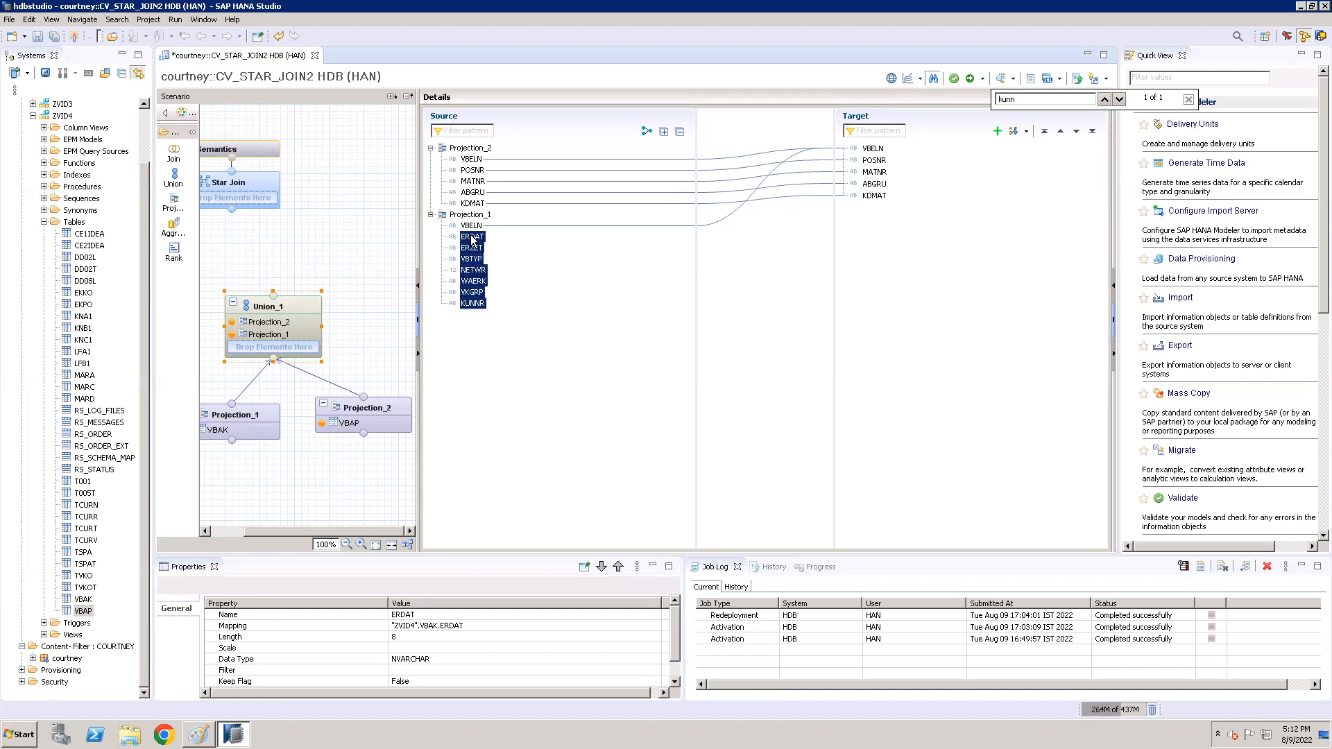
mouse_move(472, 239)
mouse_down()
mouse_move(606, 264)
mouse_move(924, 239)
mouse_up()
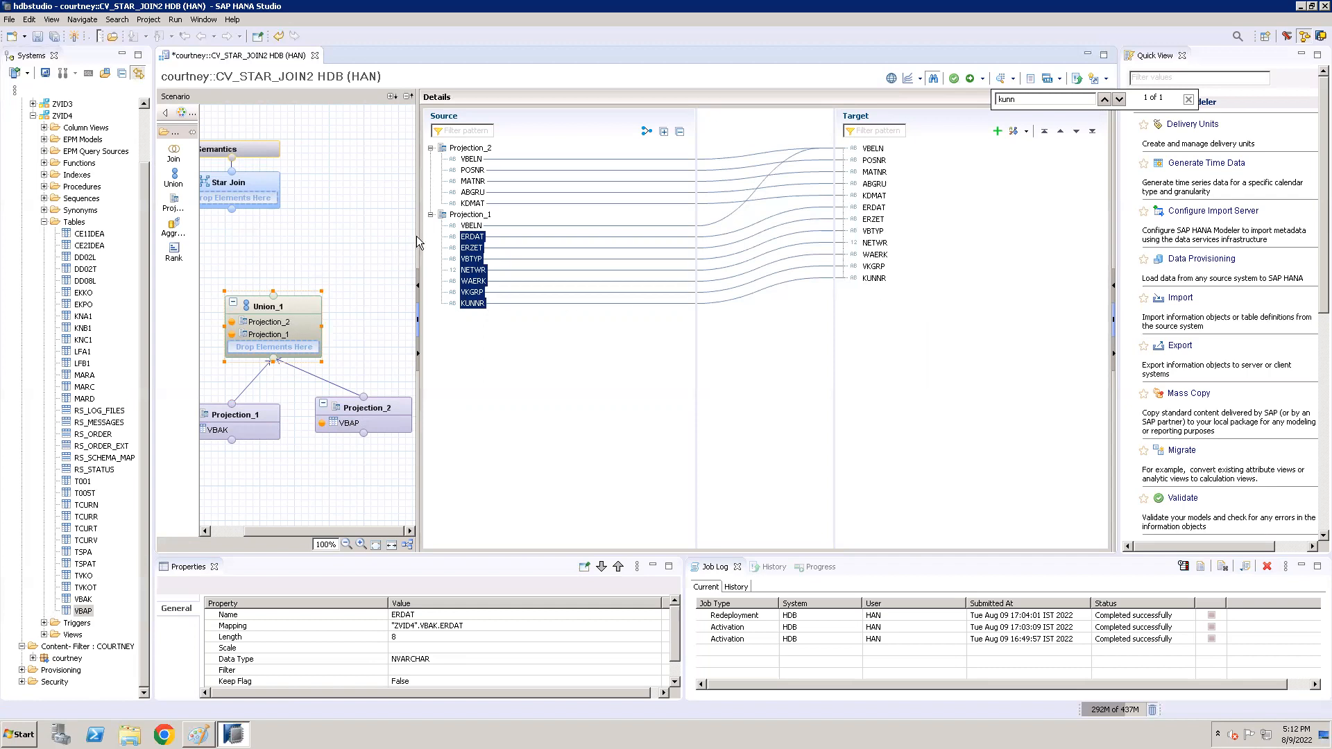
Widen the scenario area so that the whole node diagram fits
drag(415, 237, 529, 238)
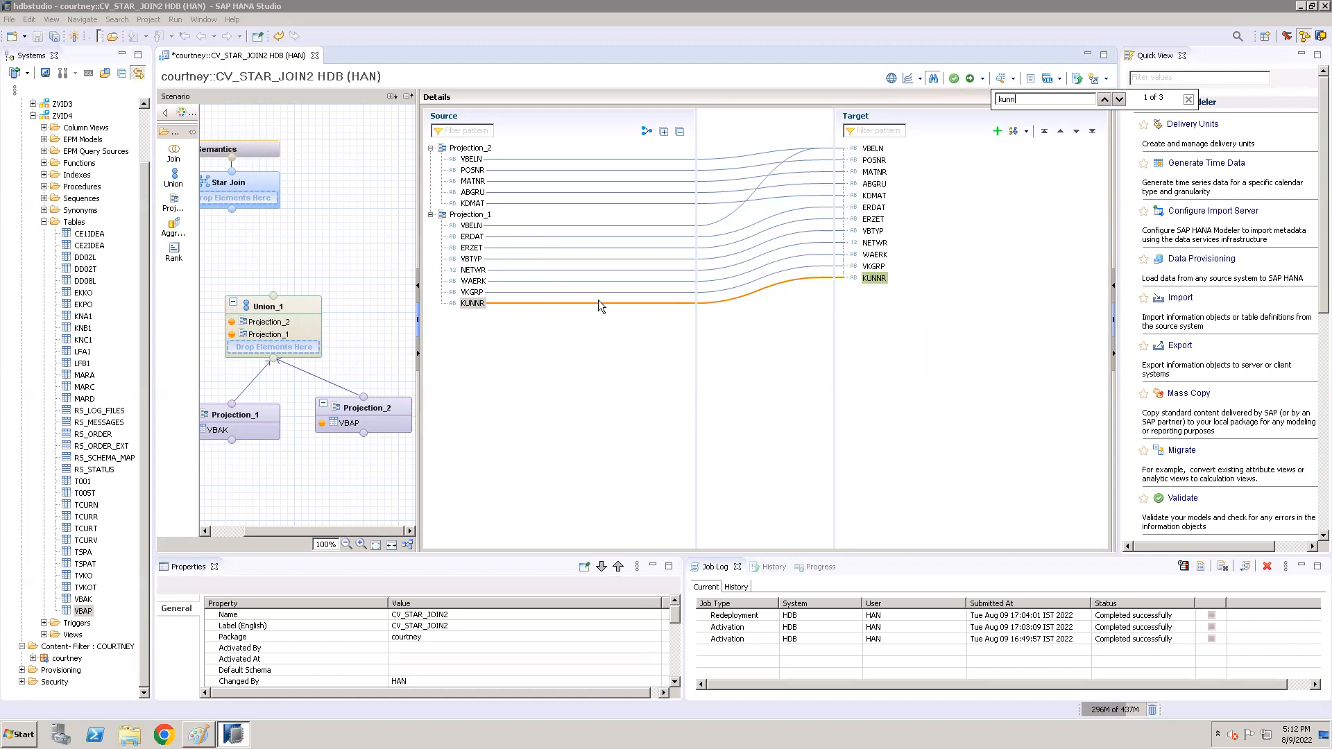
click(579, 303)
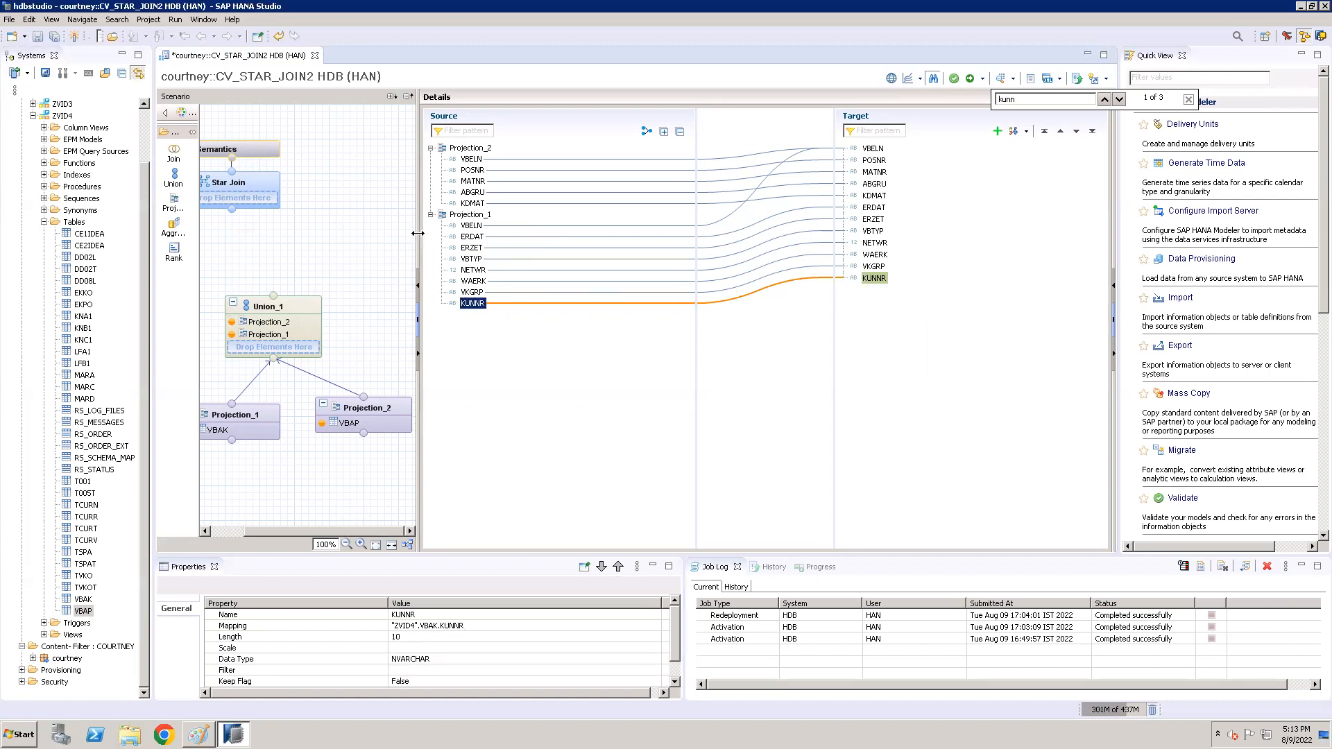
drag(418, 234, 504, 242)
Add calculation view CV_DIMENSION from the package's Calculation Views folder to the Star Join node
mouse_move(326, 304)
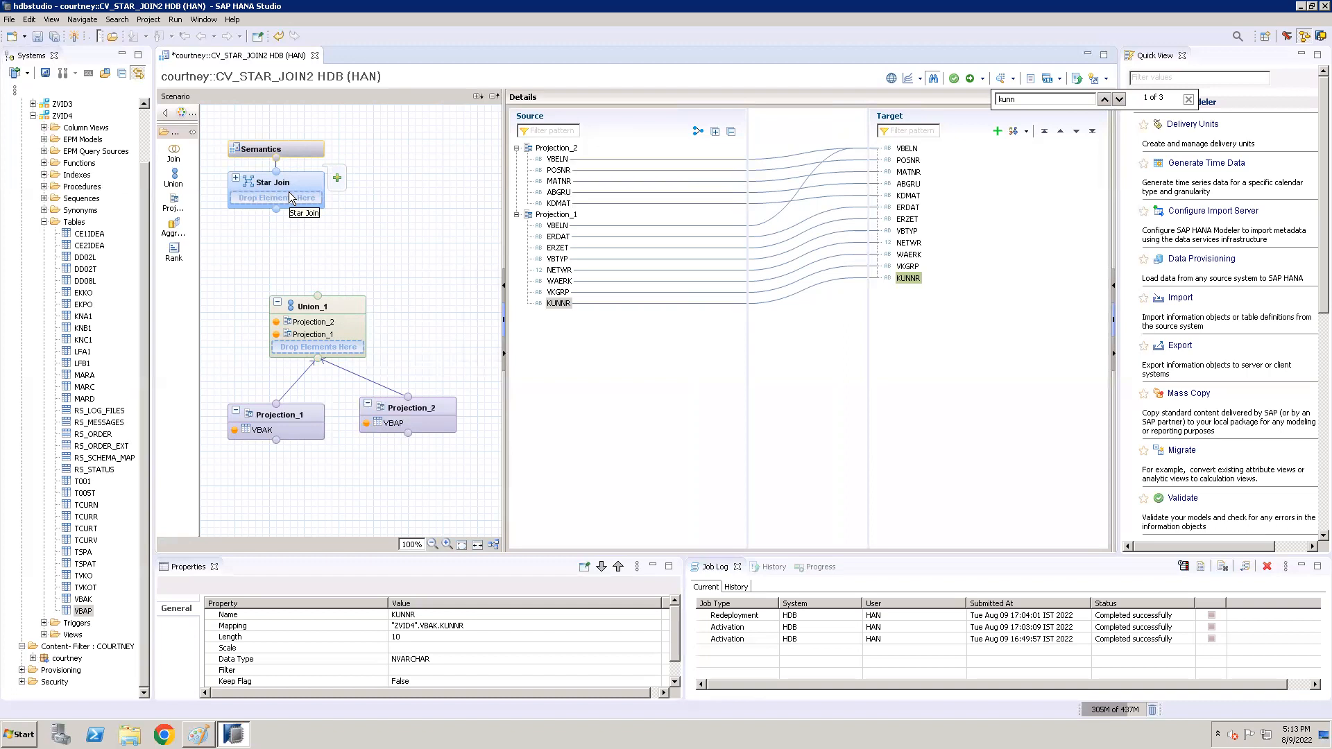
click(33, 659)
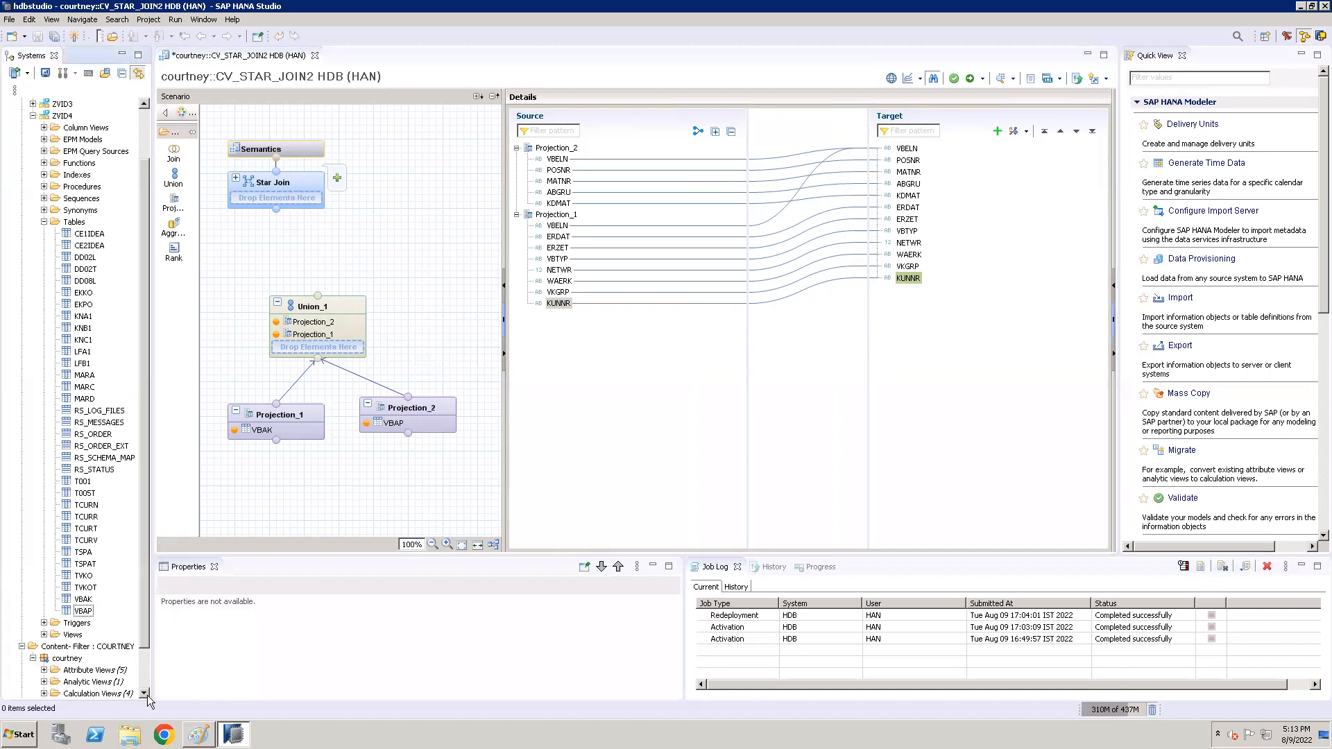
scroll(145, 693, down, 4)
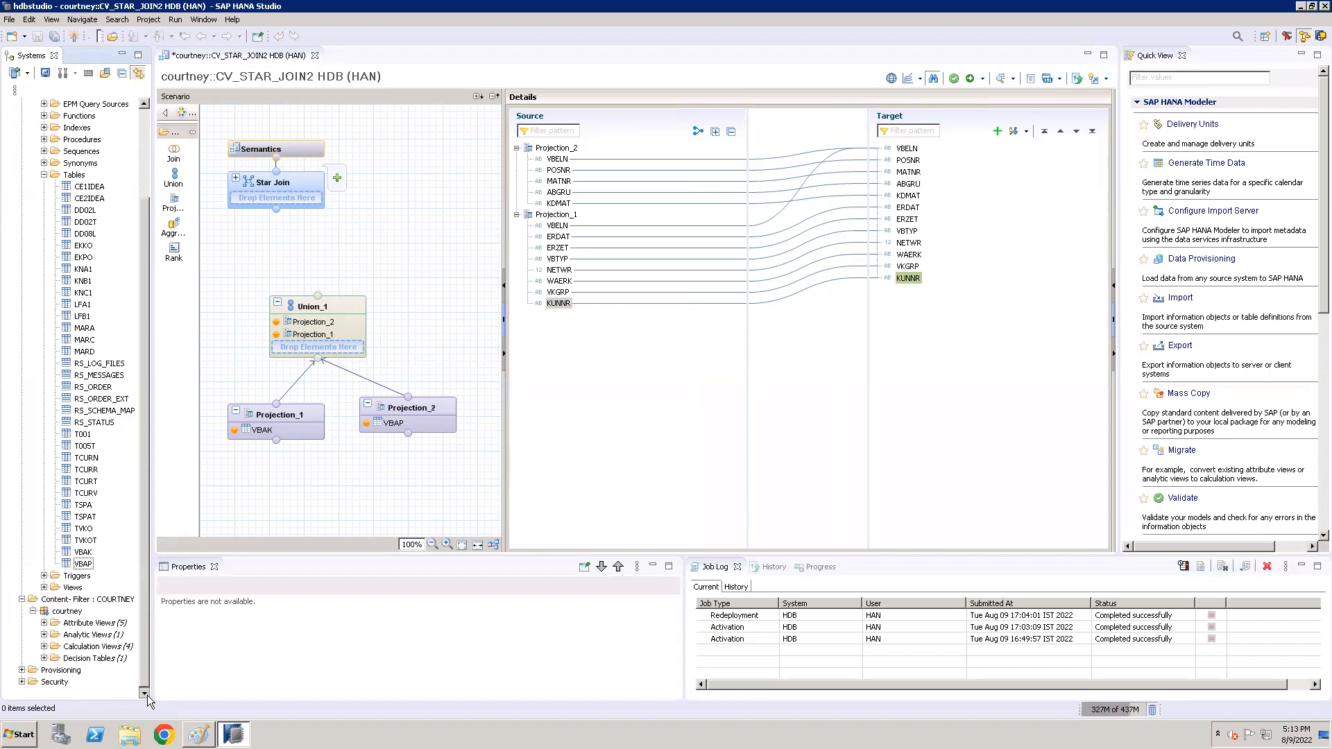
click(43, 647)
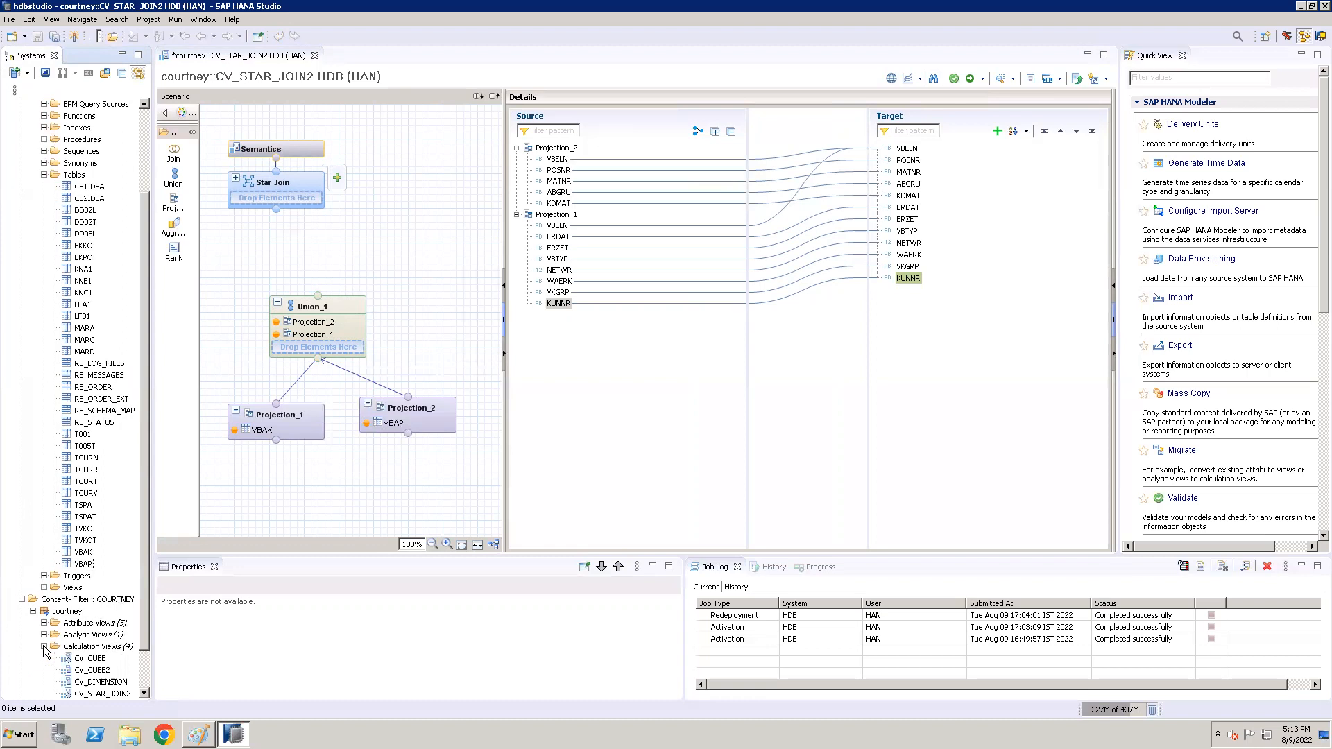
click(144, 694)
click(144, 695)
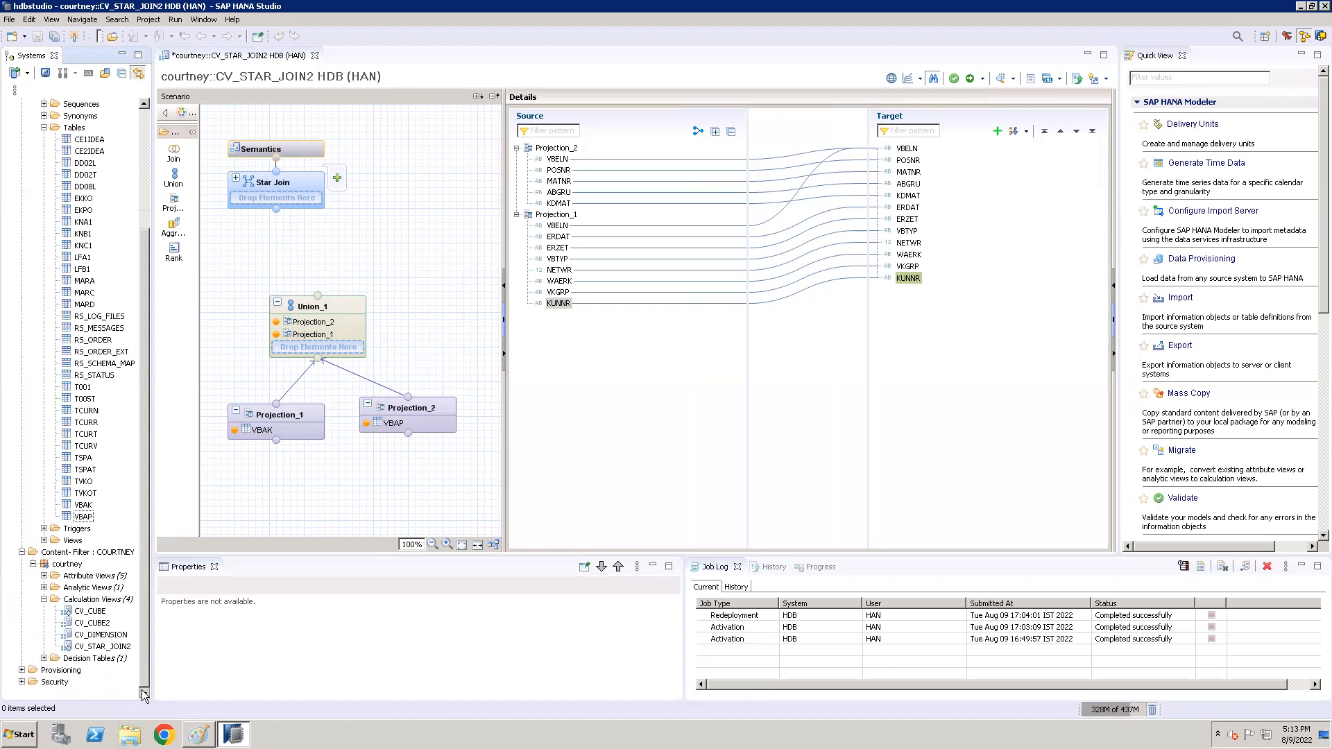
click(114, 635)
drag(113, 636, 276, 183)
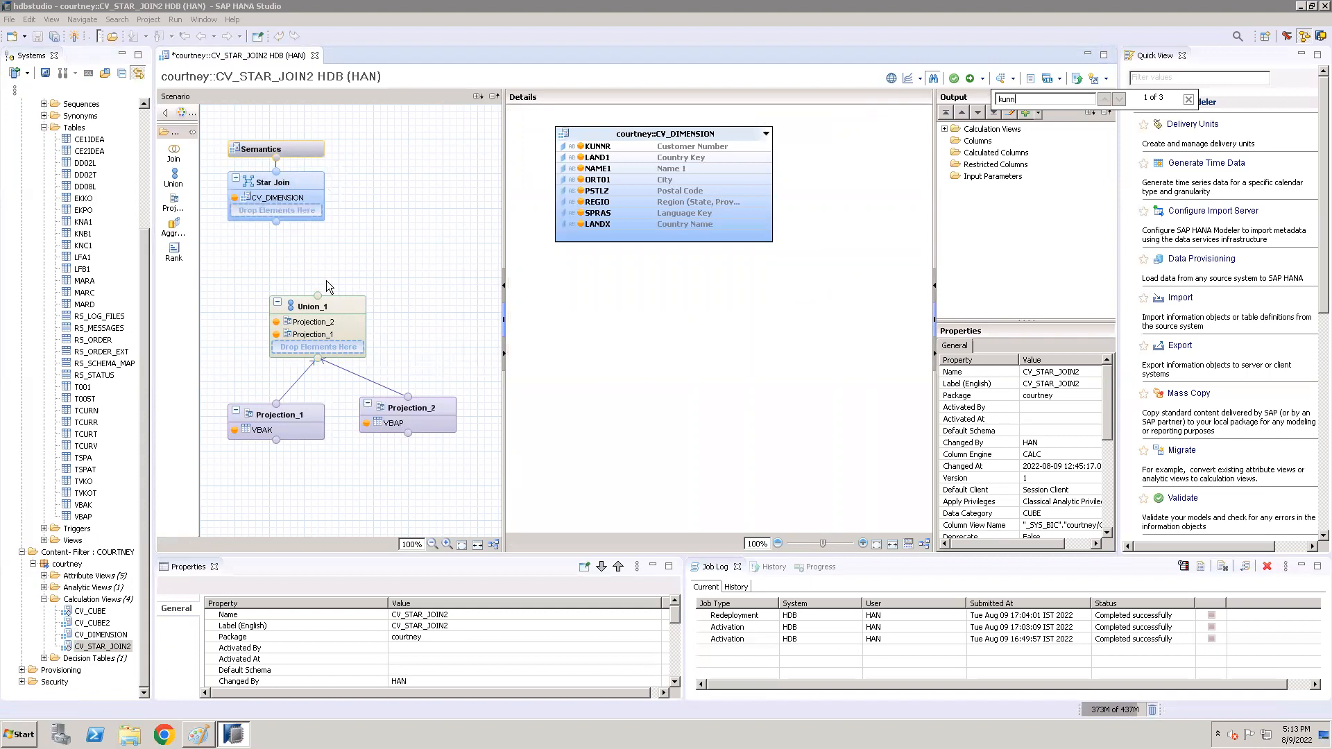
Connect the Union_1 node as an input to the Star Join node and show the Star Join's details
click(330, 305)
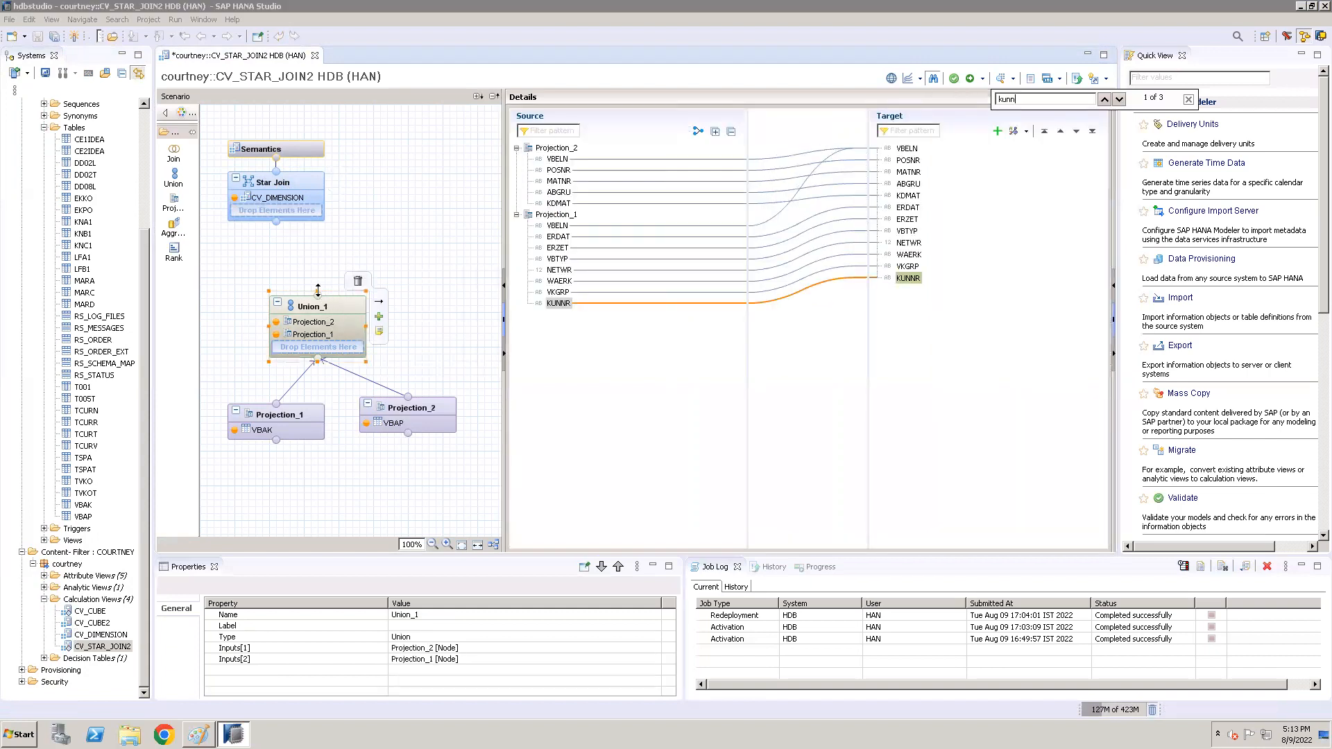
drag(319, 297, 279, 222)
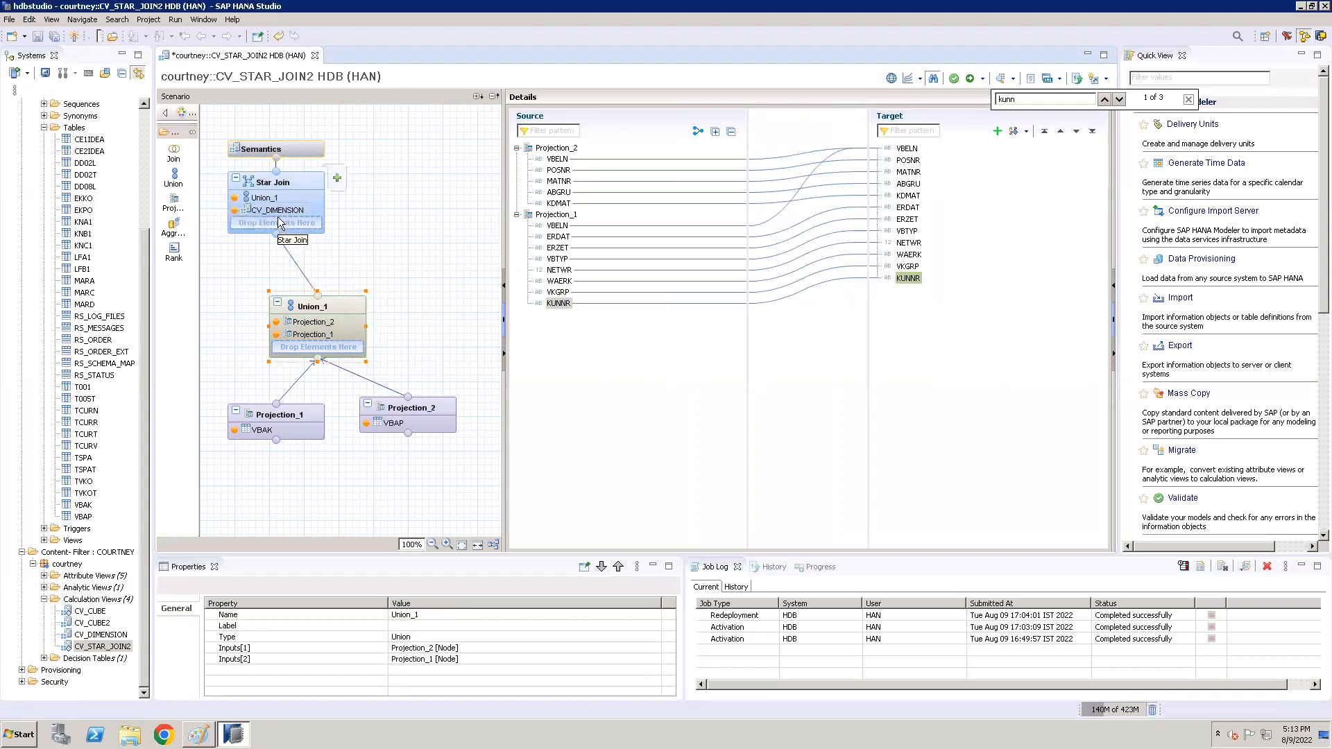
click(305, 183)
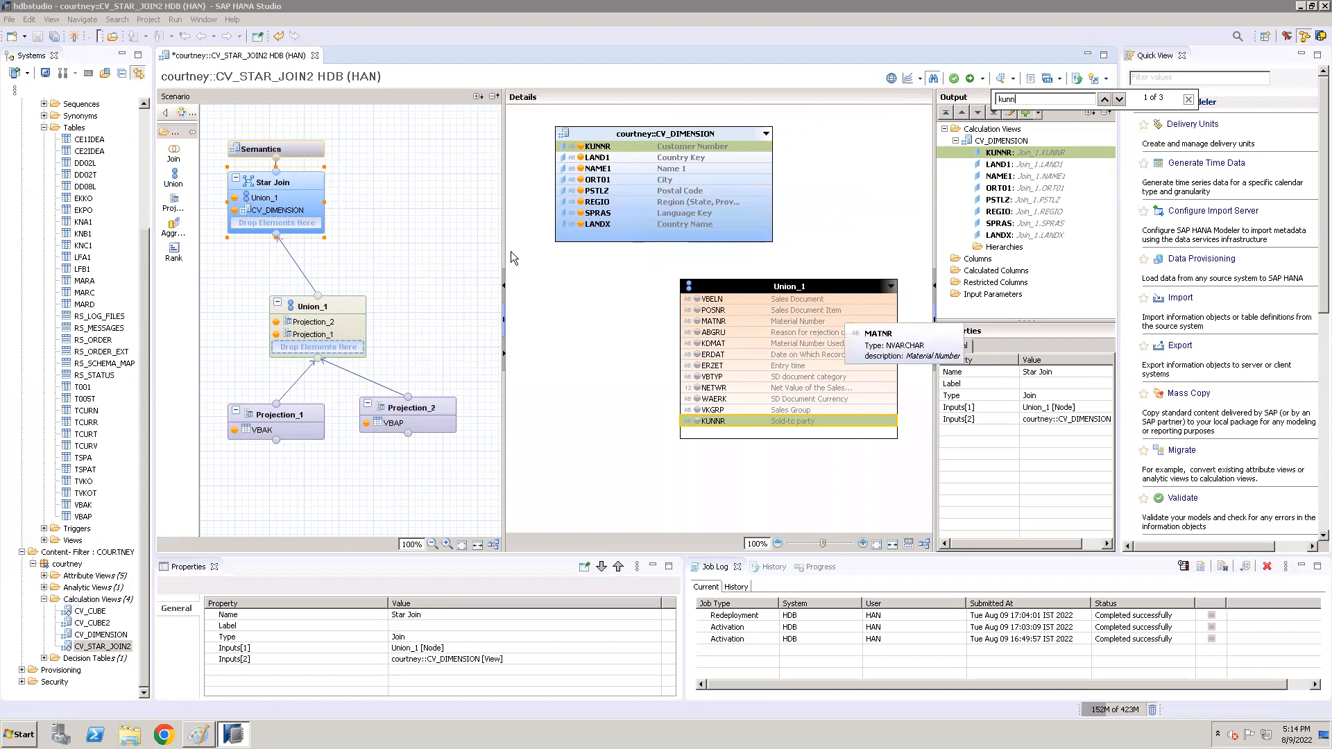
Reposition the Union_1 table clear of CV_DIMENSION and join the two on their KUNNR columns
drag(505, 244, 436, 243)
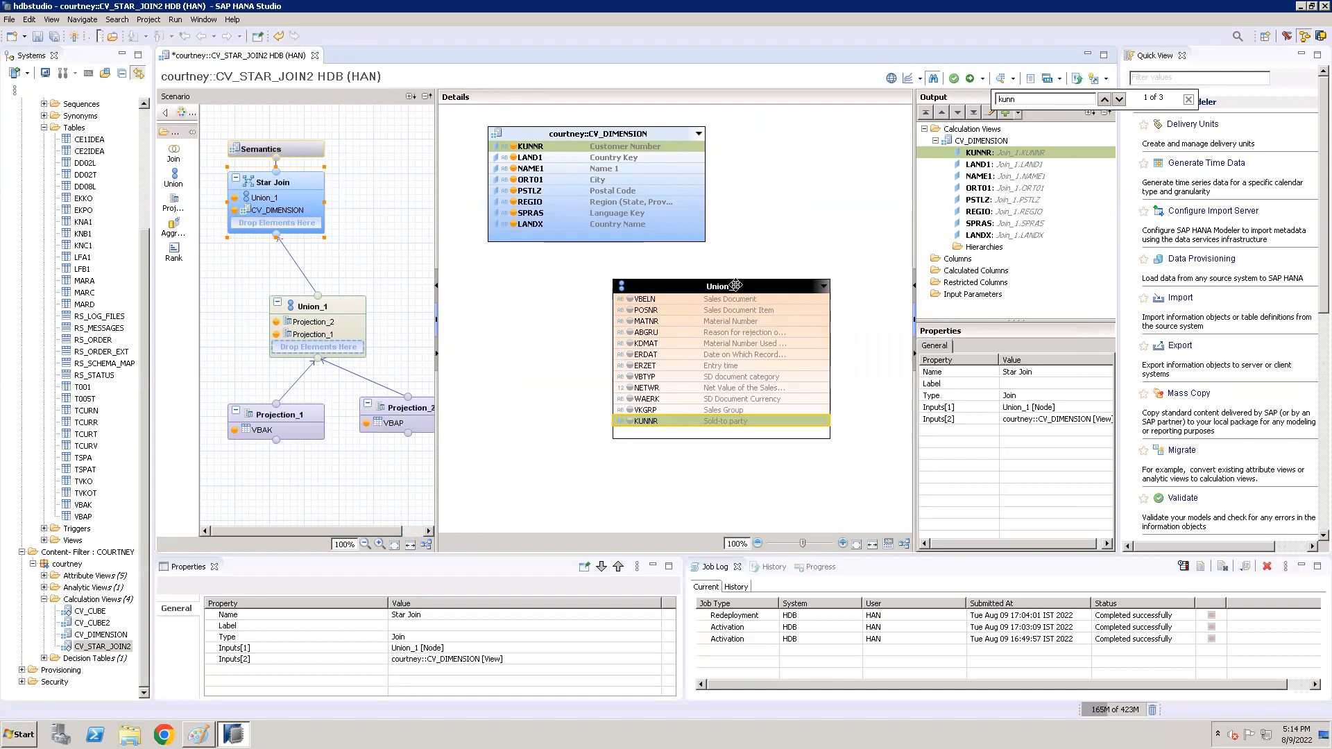
drag(736, 285, 819, 269)
drag(844, 268, 873, 254)
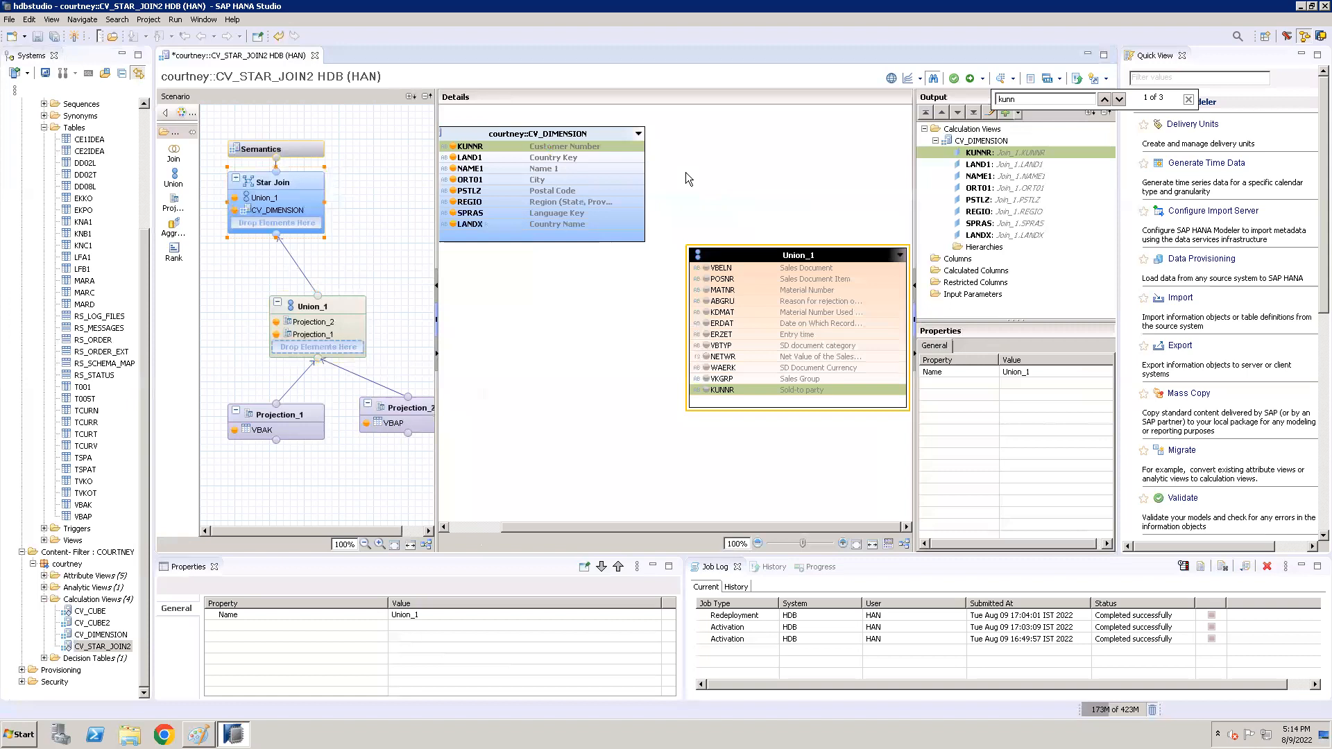
click(636, 147)
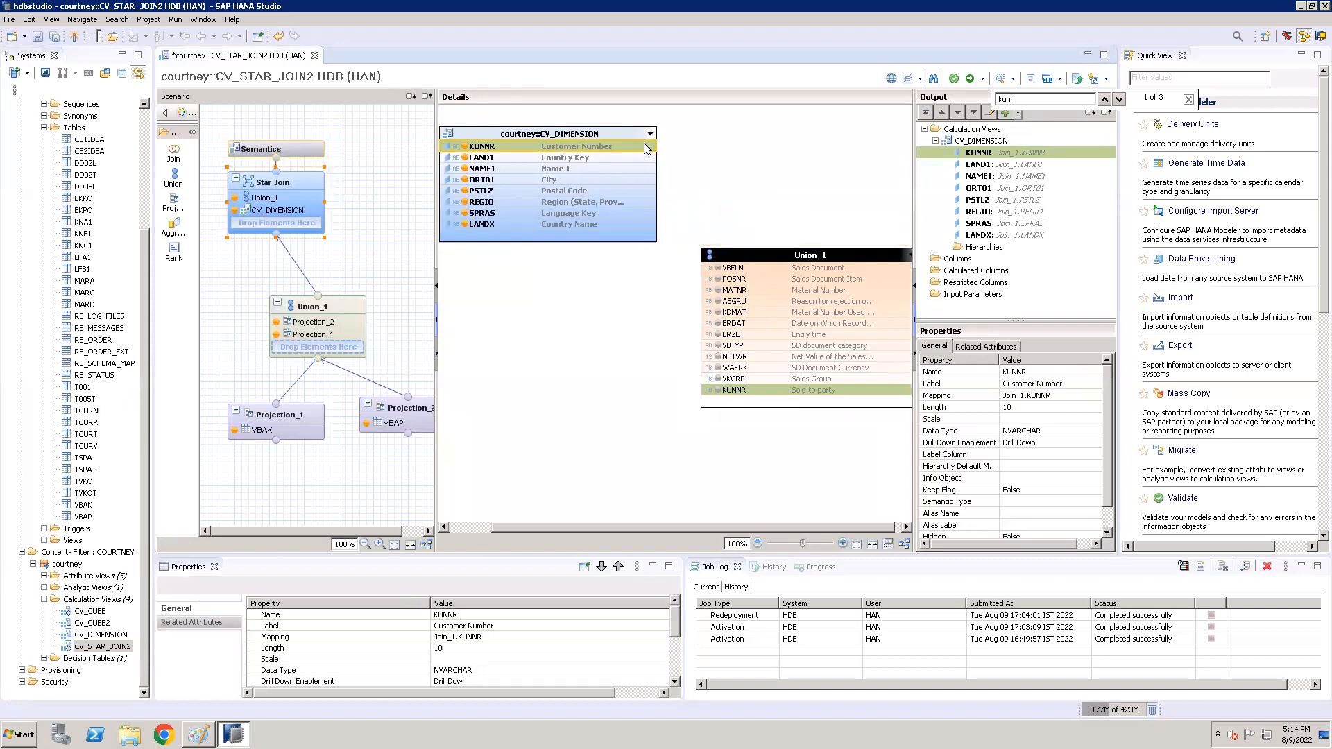
drag(649, 148, 708, 401)
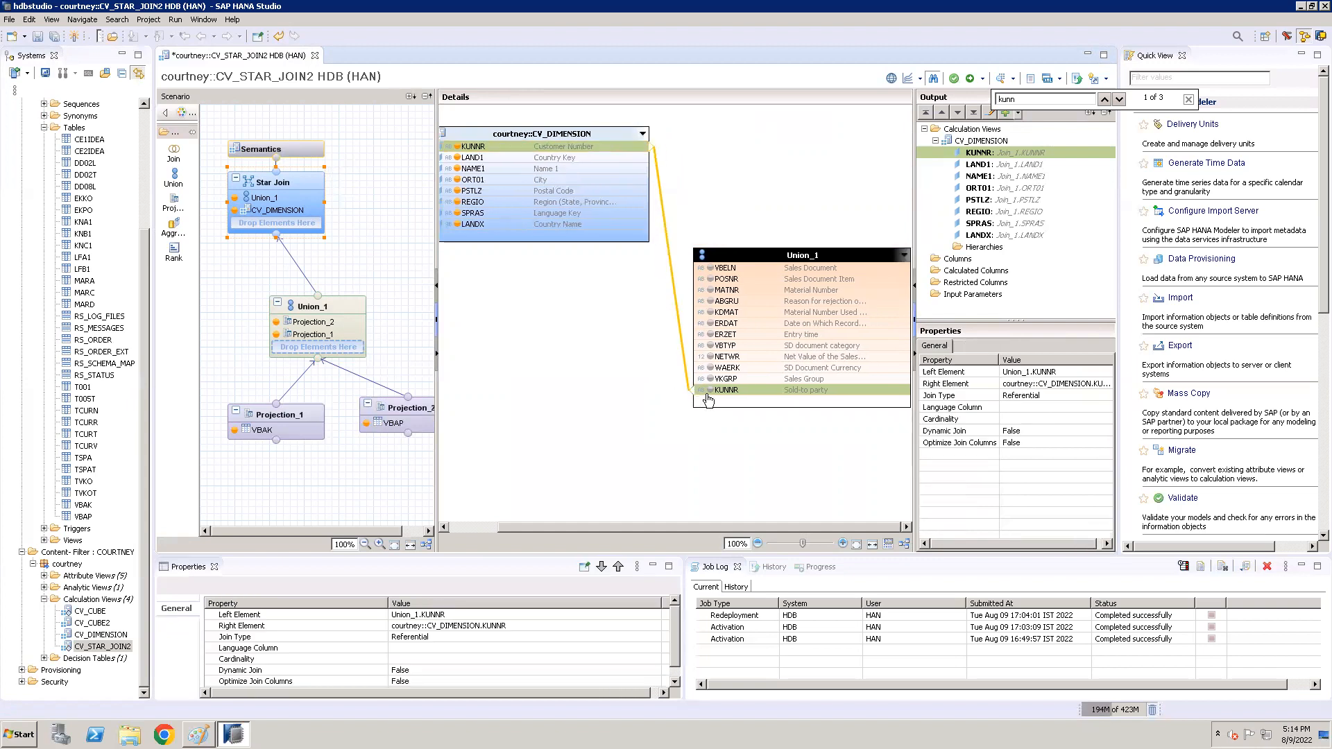
Add Union_1's VBELN, POSNR, MATNR, ABGRU, KDMAT, ERDAT, ERZET, VBTYP, NETWR, WAERK and VKGRP to the Star Join output
click(710, 275)
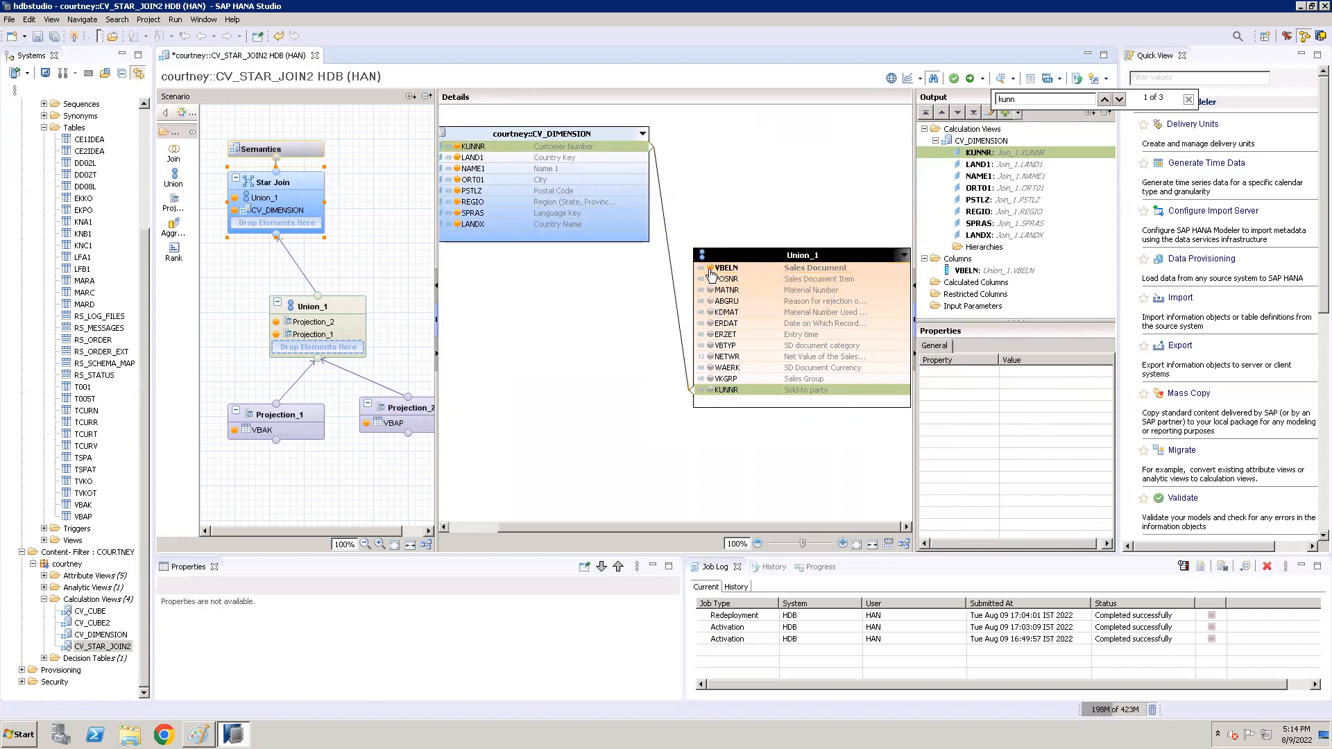
click(710, 280)
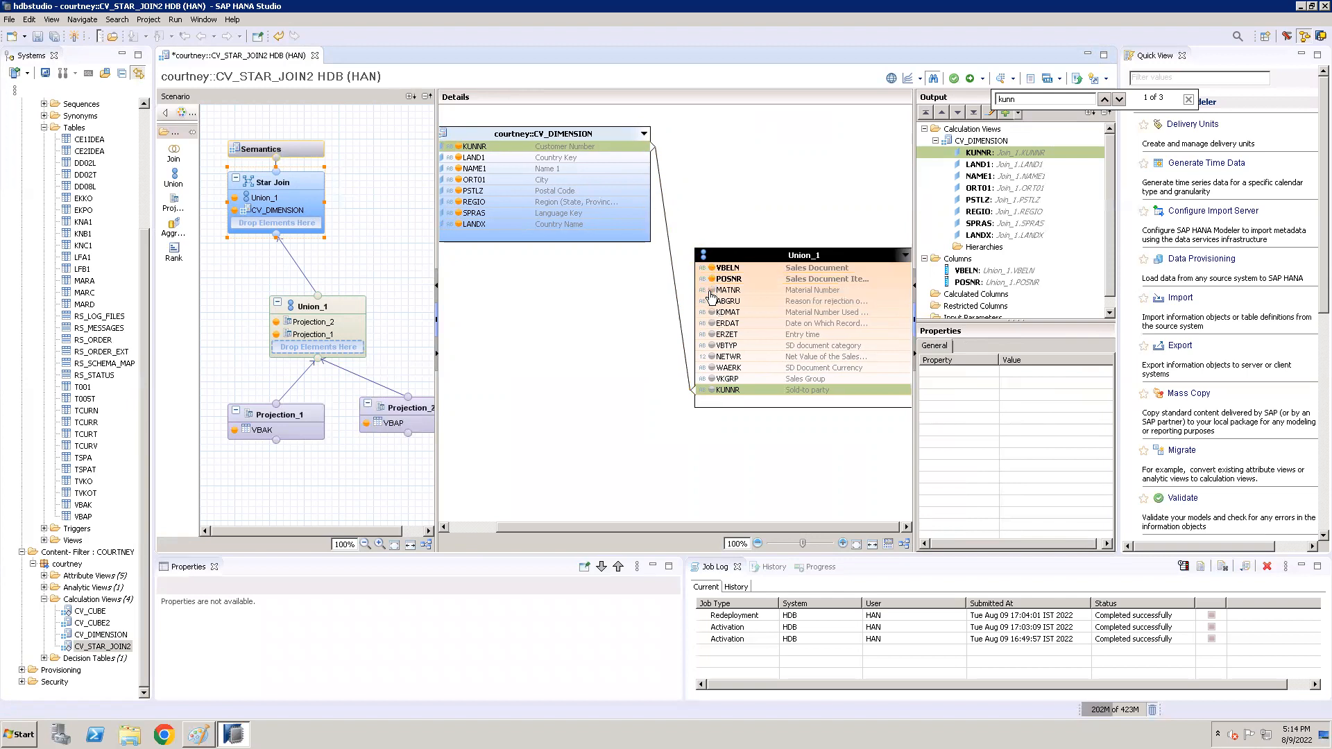
click(711, 290)
click(711, 302)
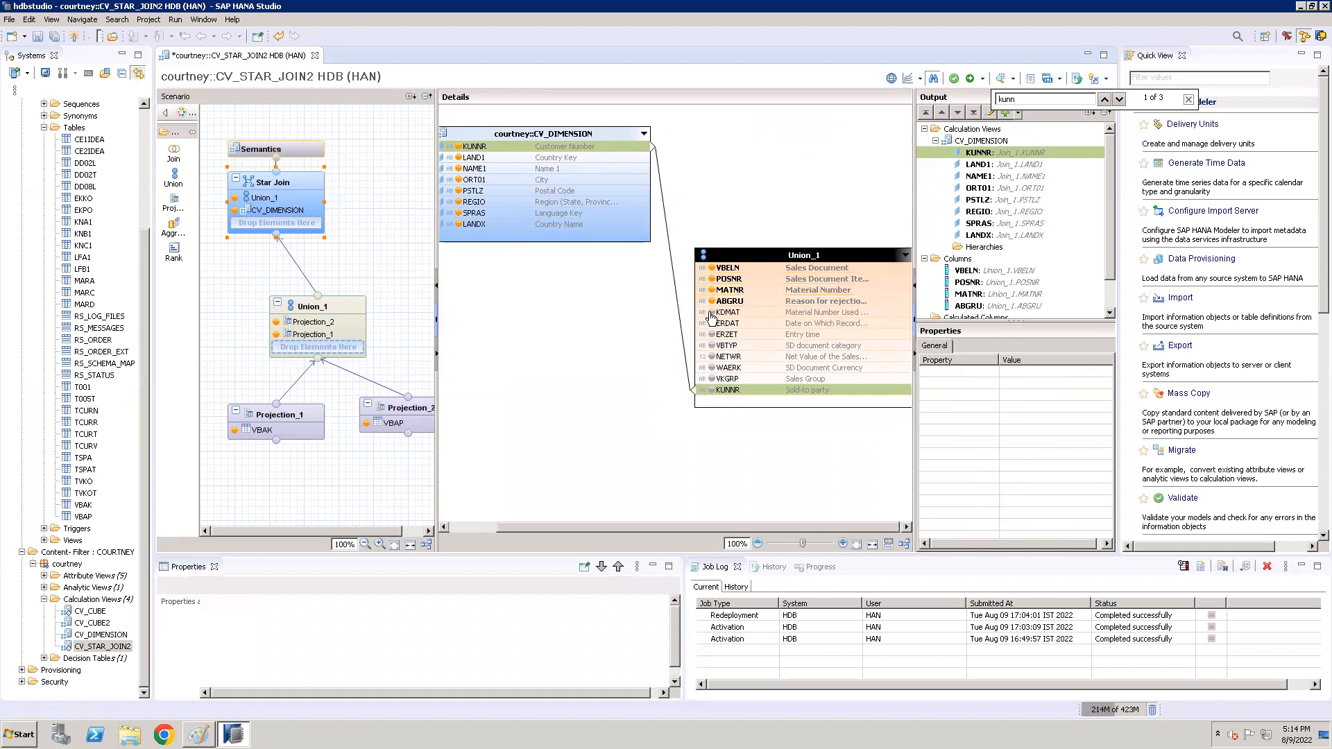
click(711, 313)
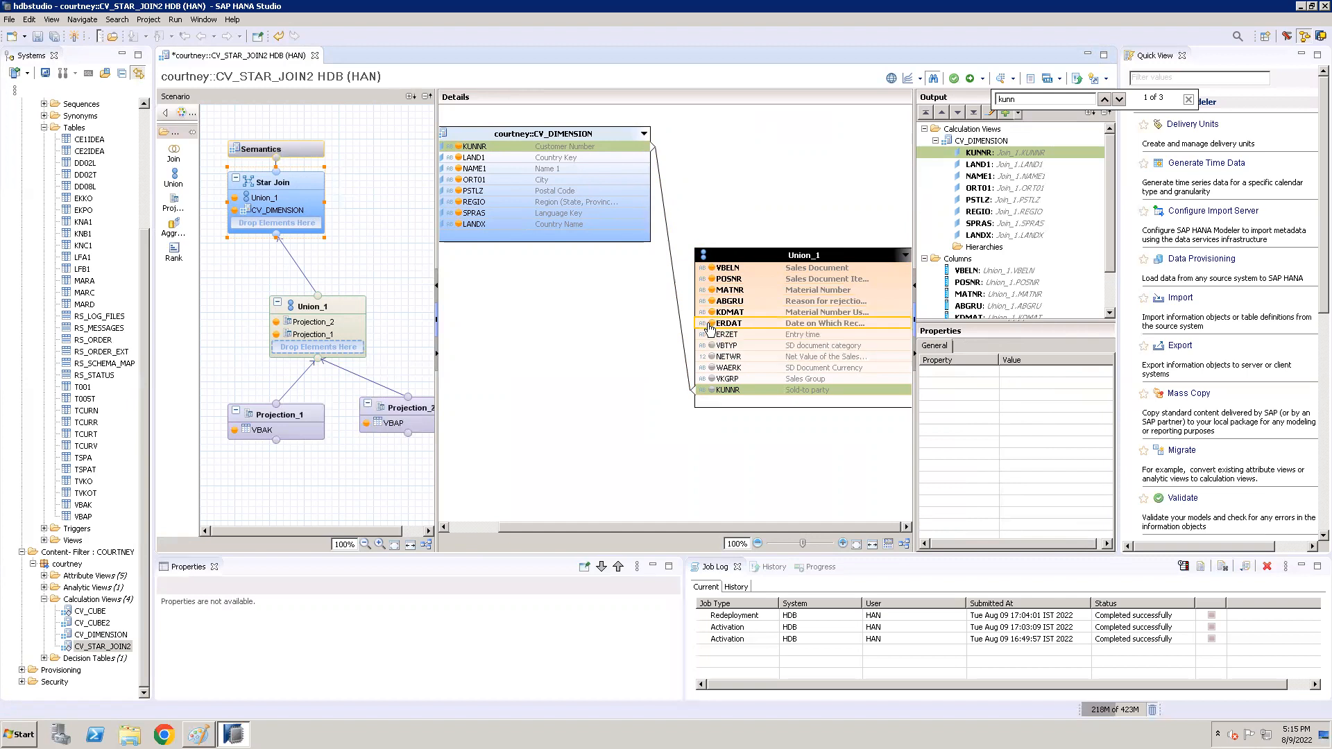
click(710, 335)
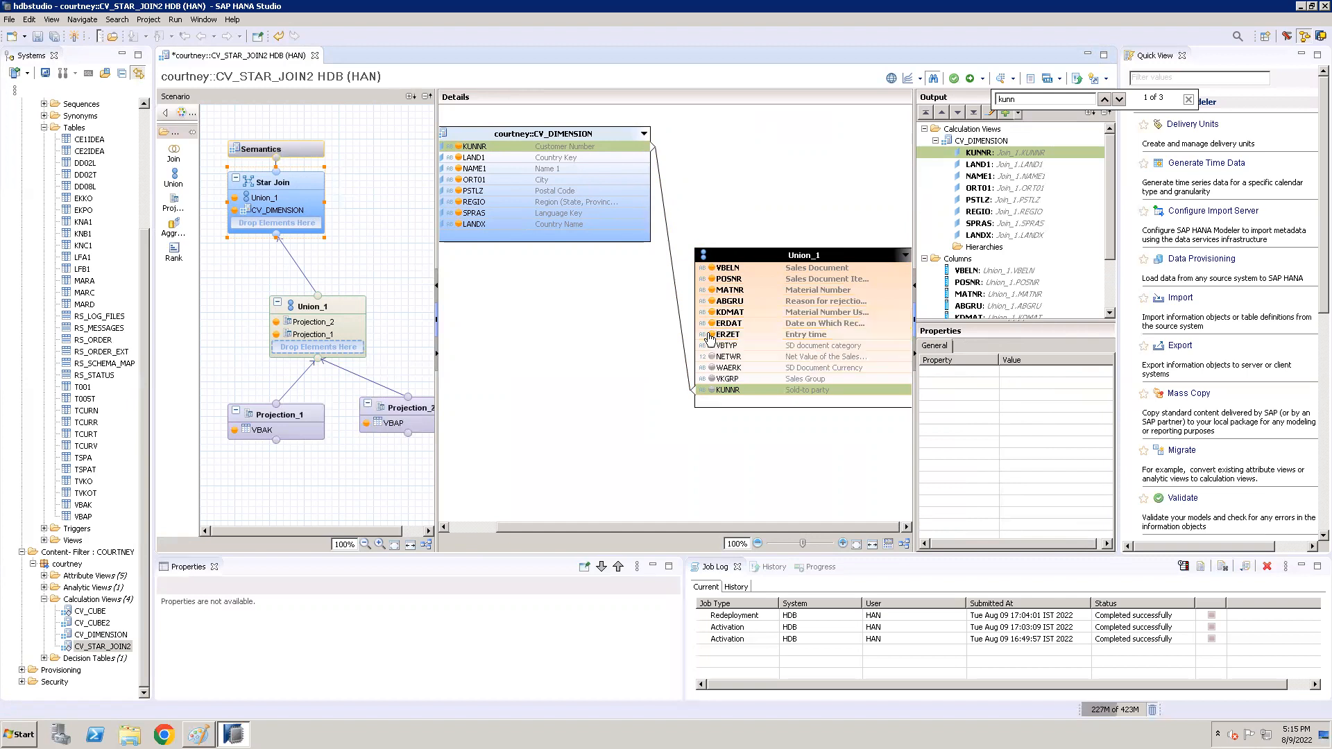
click(711, 346)
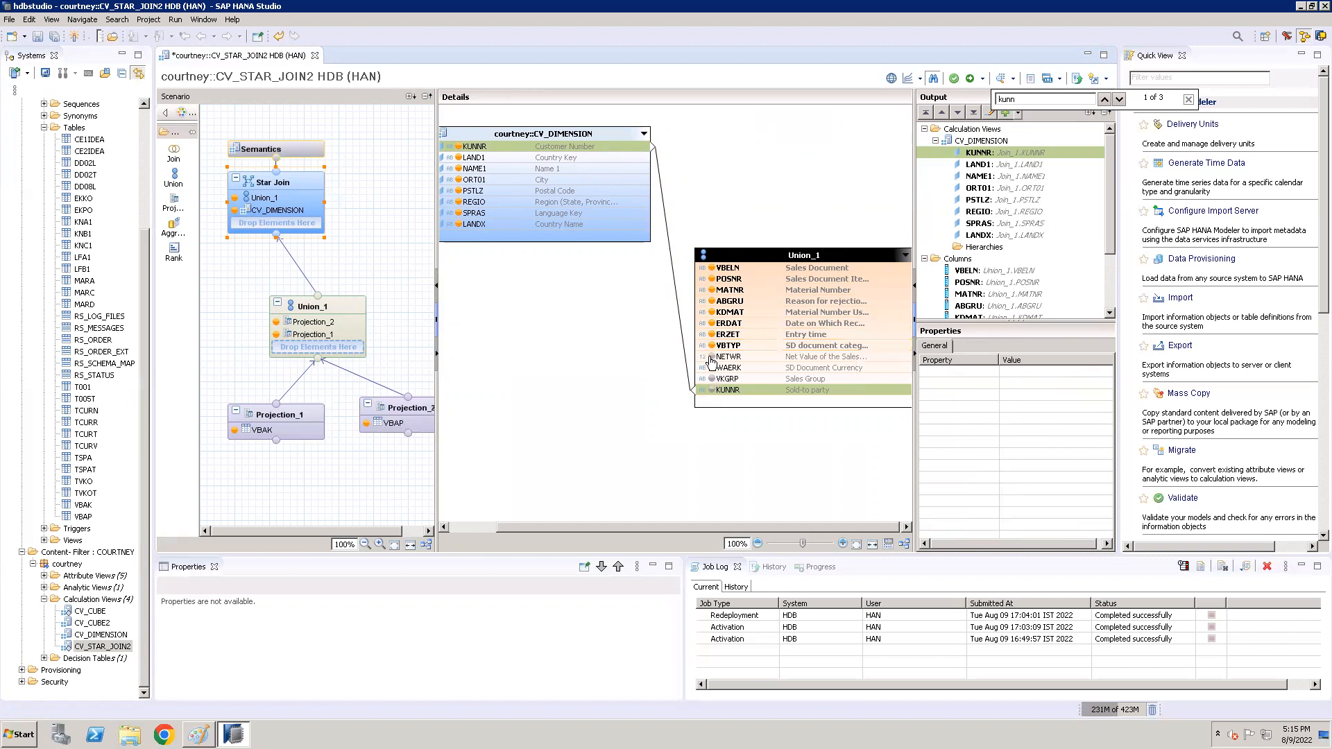
click(711, 357)
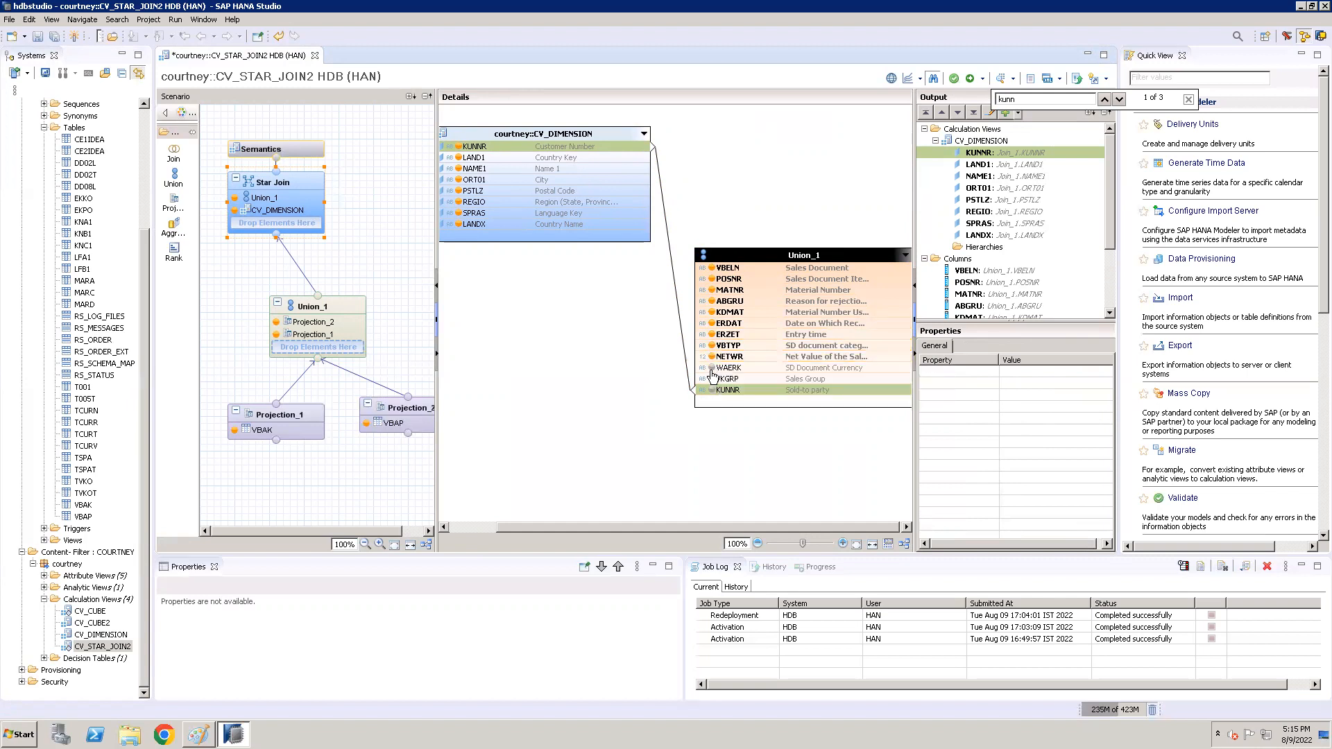
click(711, 369)
click(711, 379)
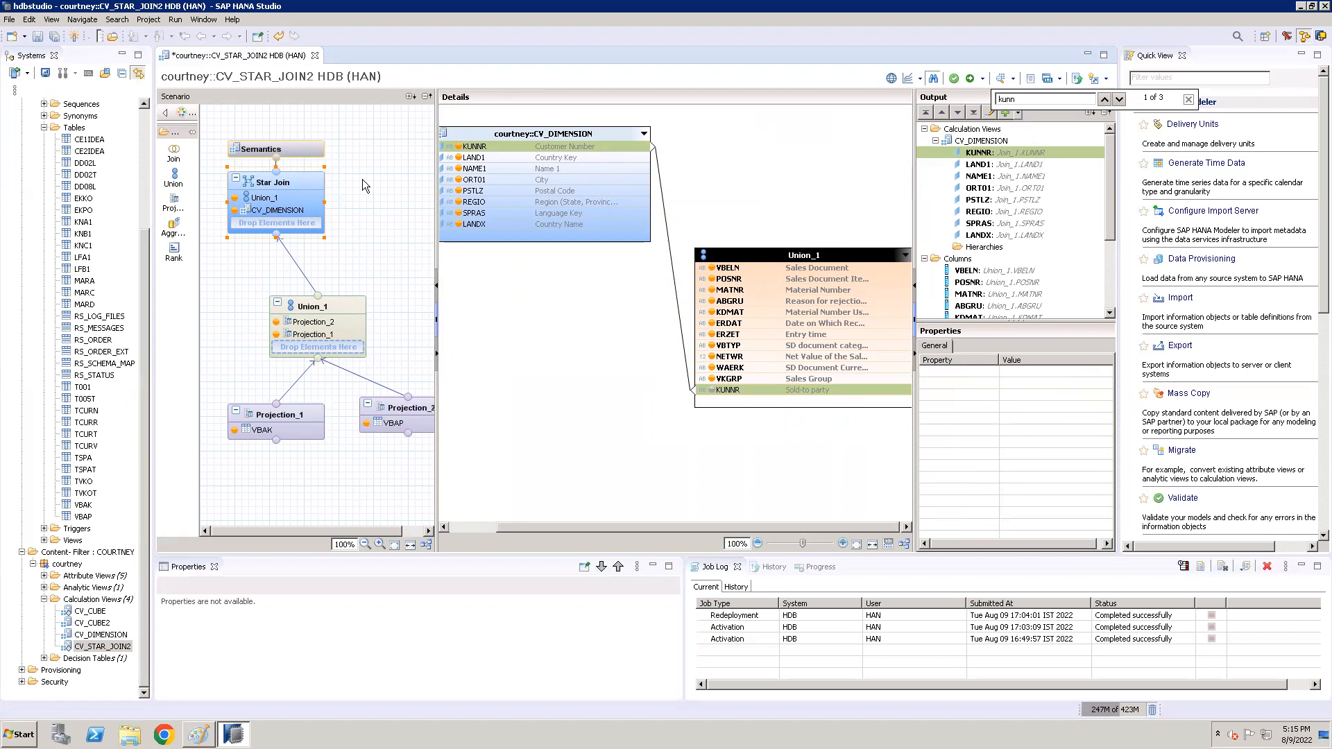
Set the KUNNR join between Union_1 and CV_DIMENSION to join type Inner with cardinality 1..1
click(305, 153)
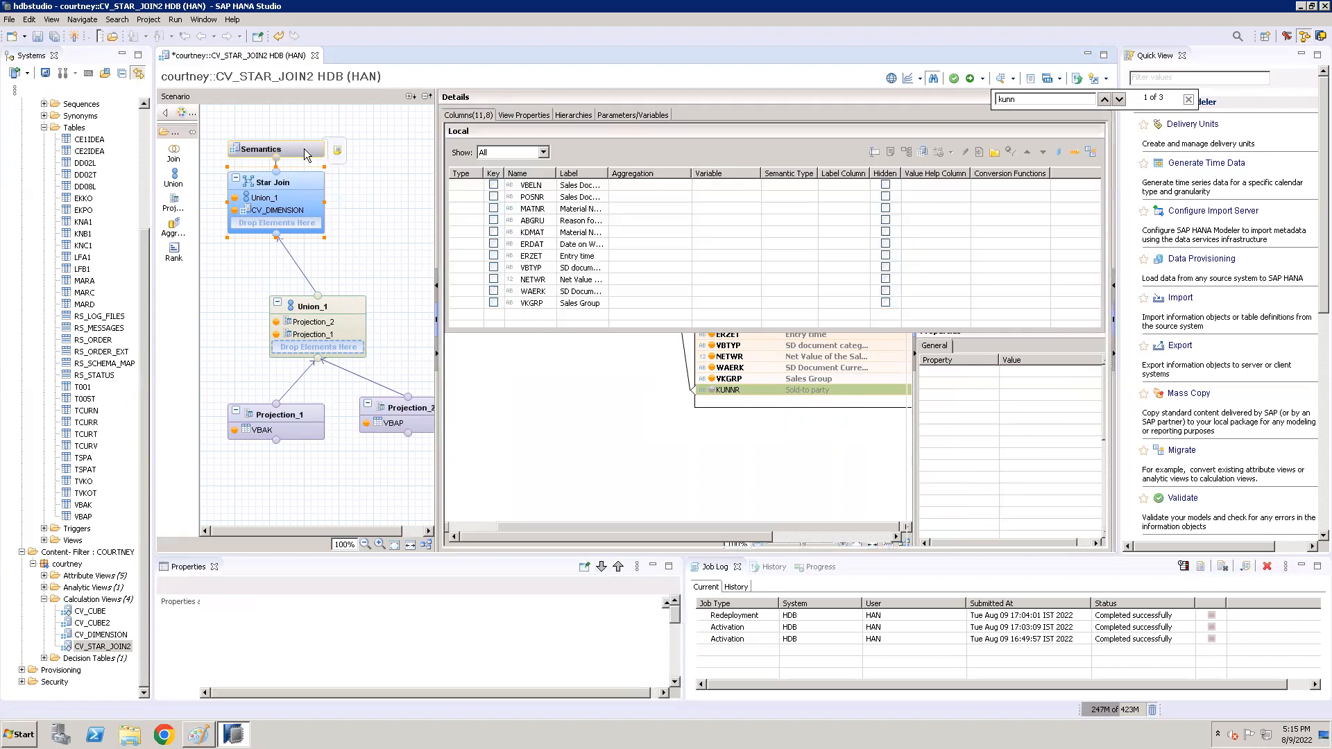
click(305, 202)
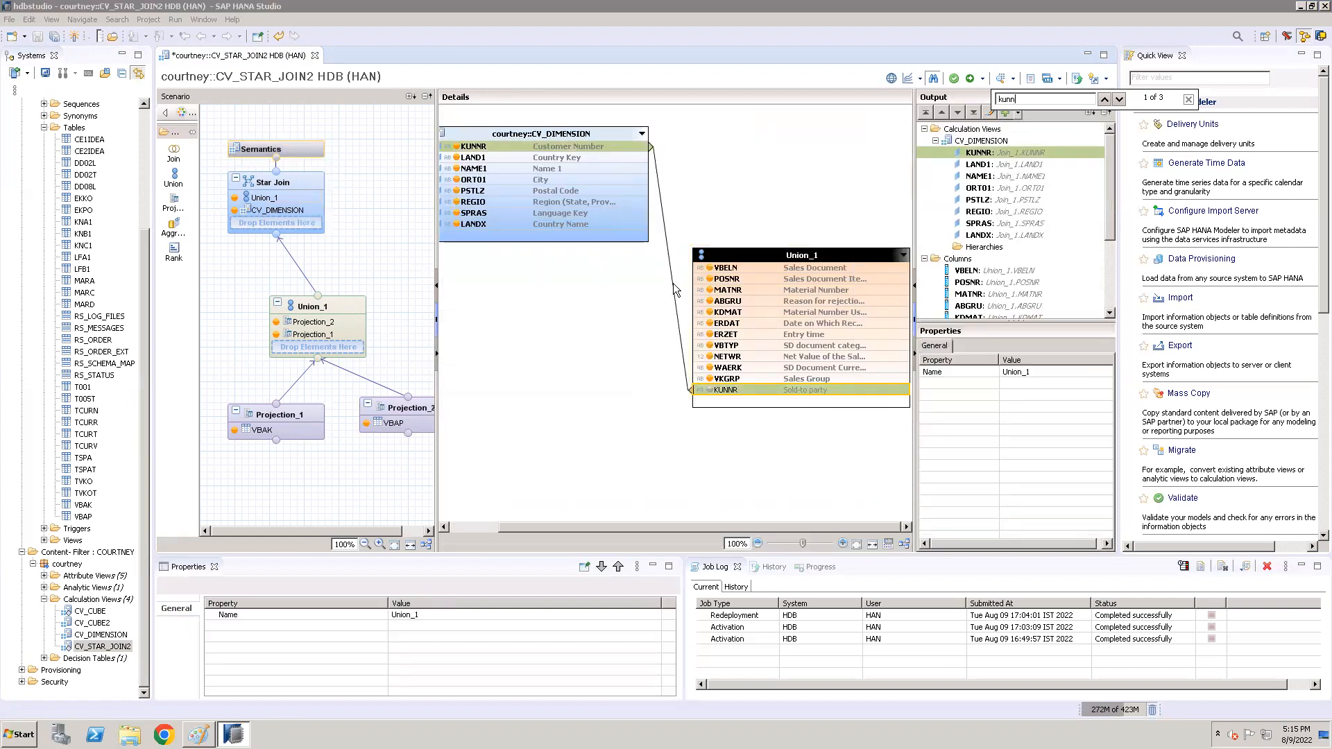
double_click(673, 284)
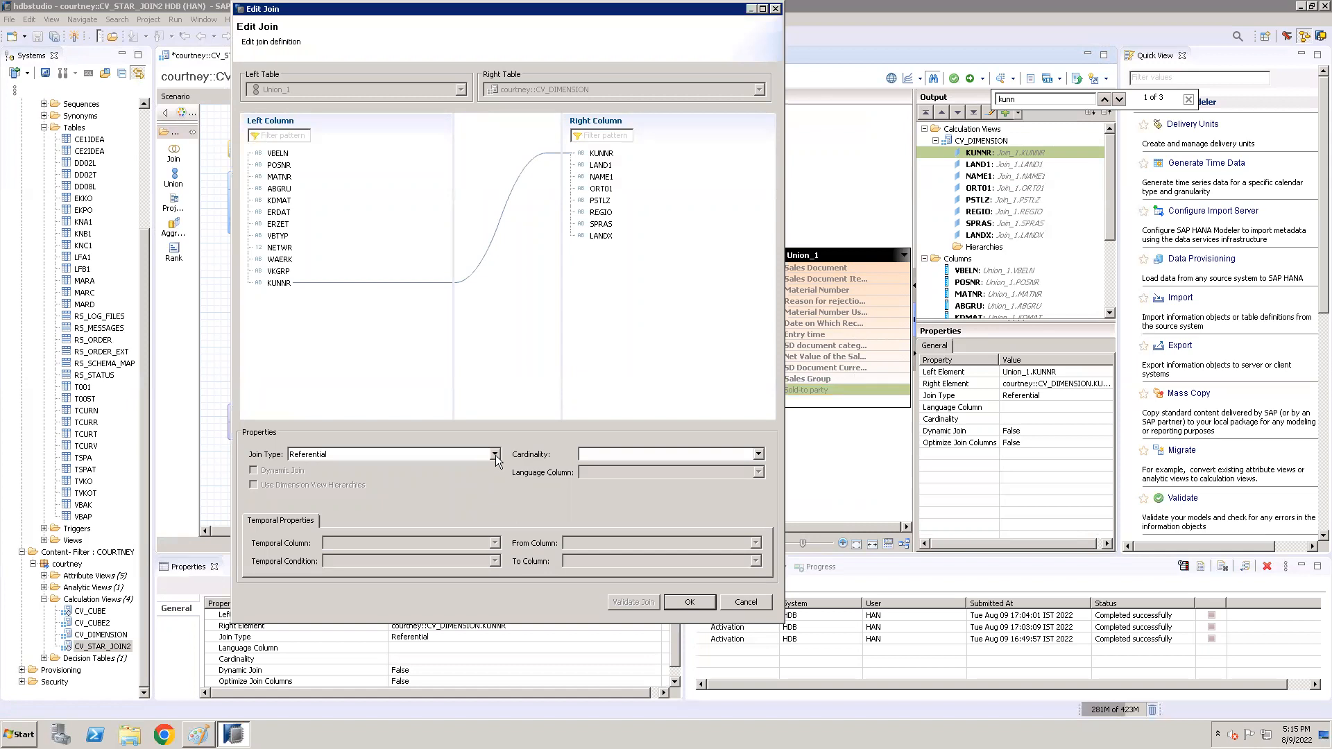
click(495, 455)
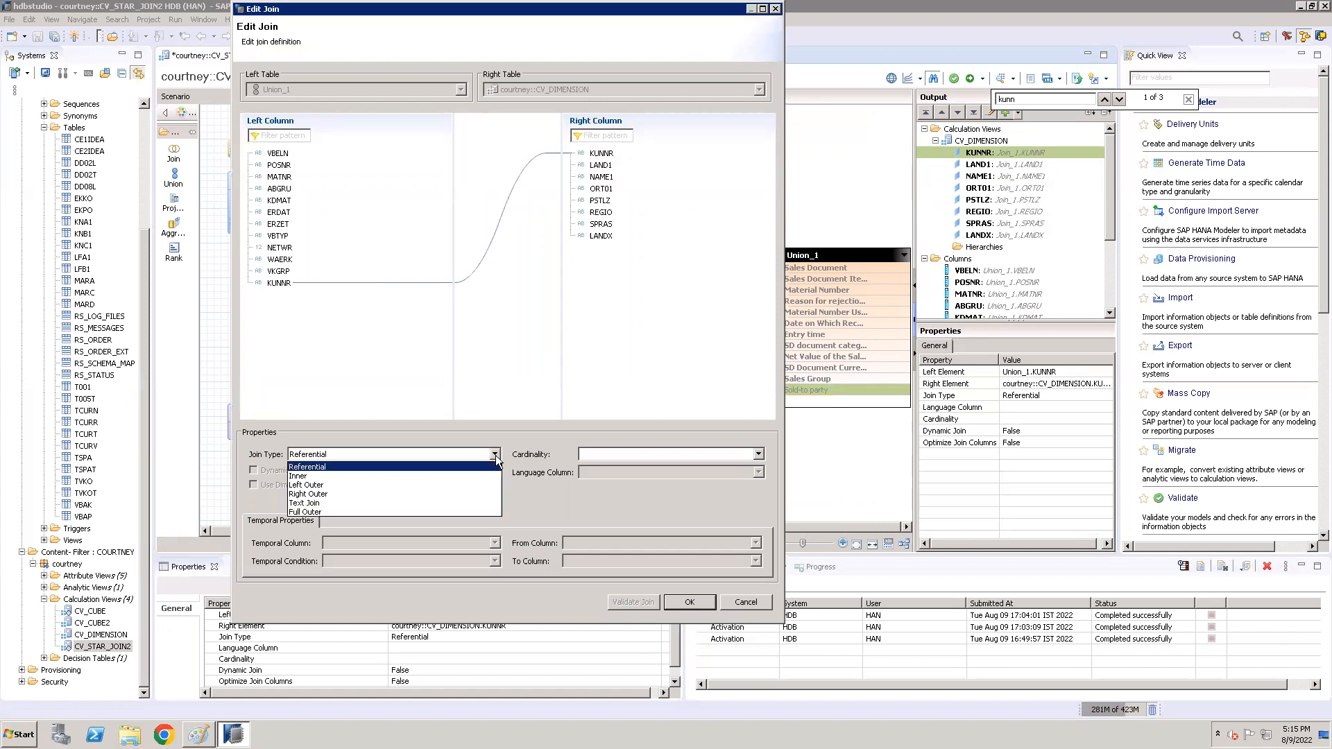
click(439, 476)
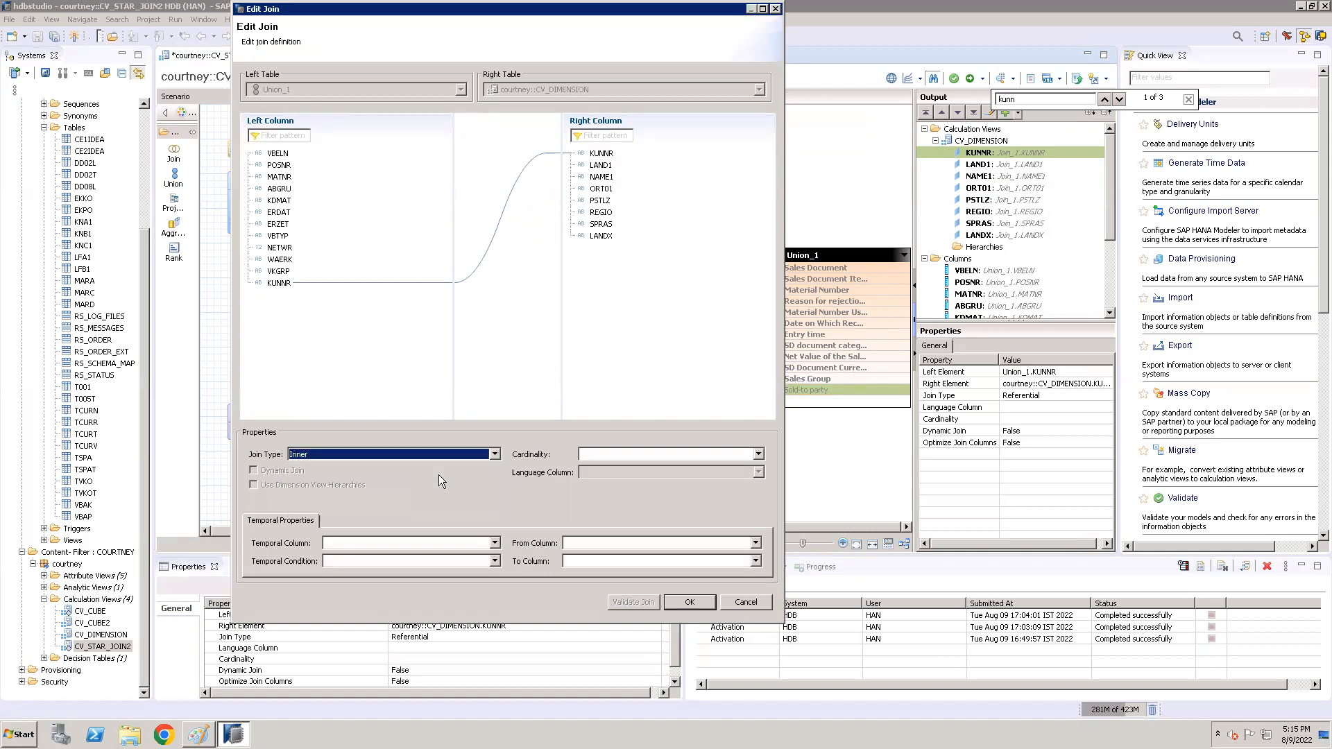
click(760, 455)
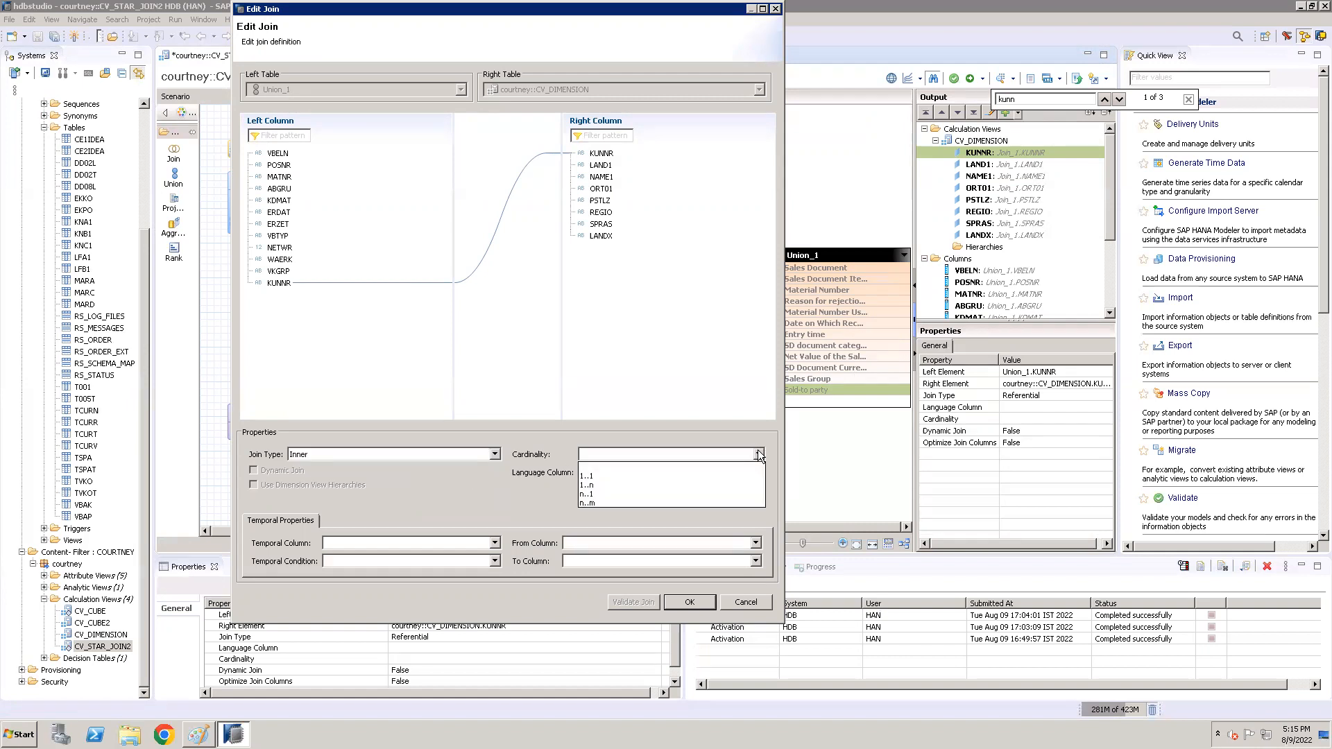
click(690, 476)
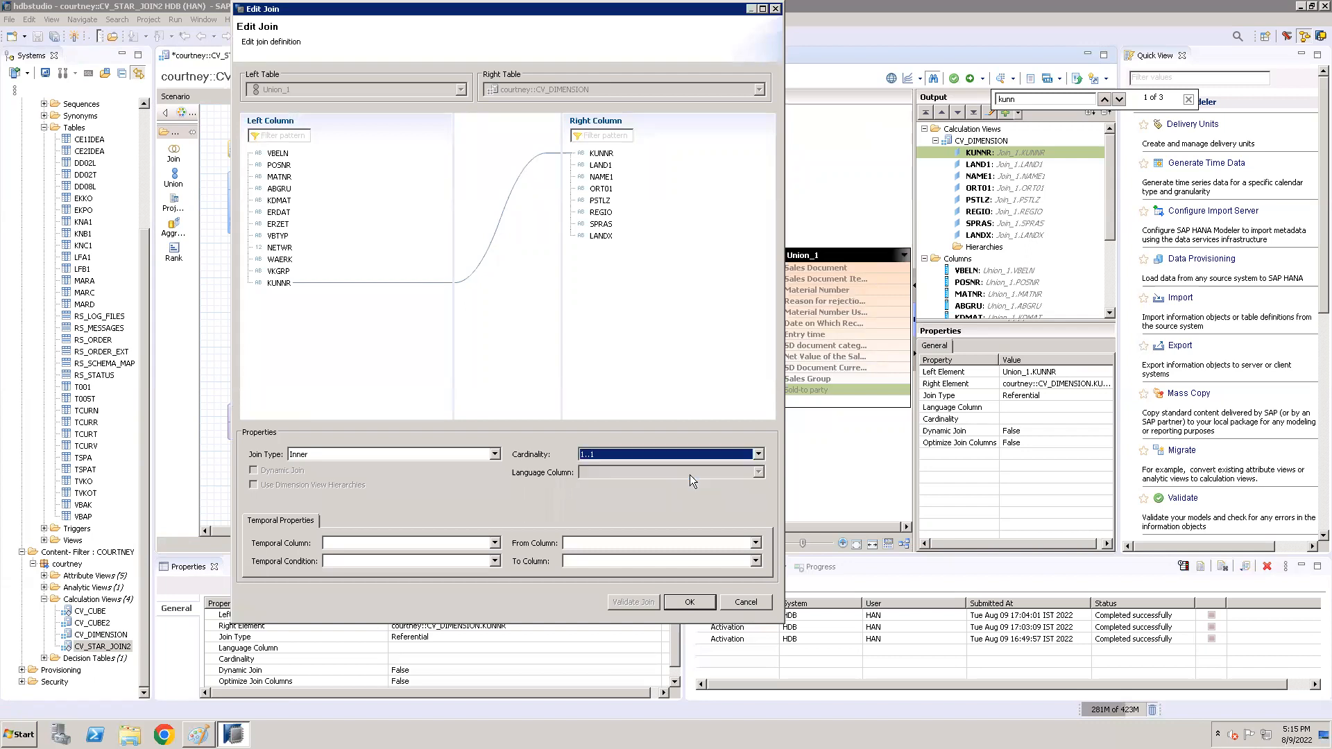
click(689, 603)
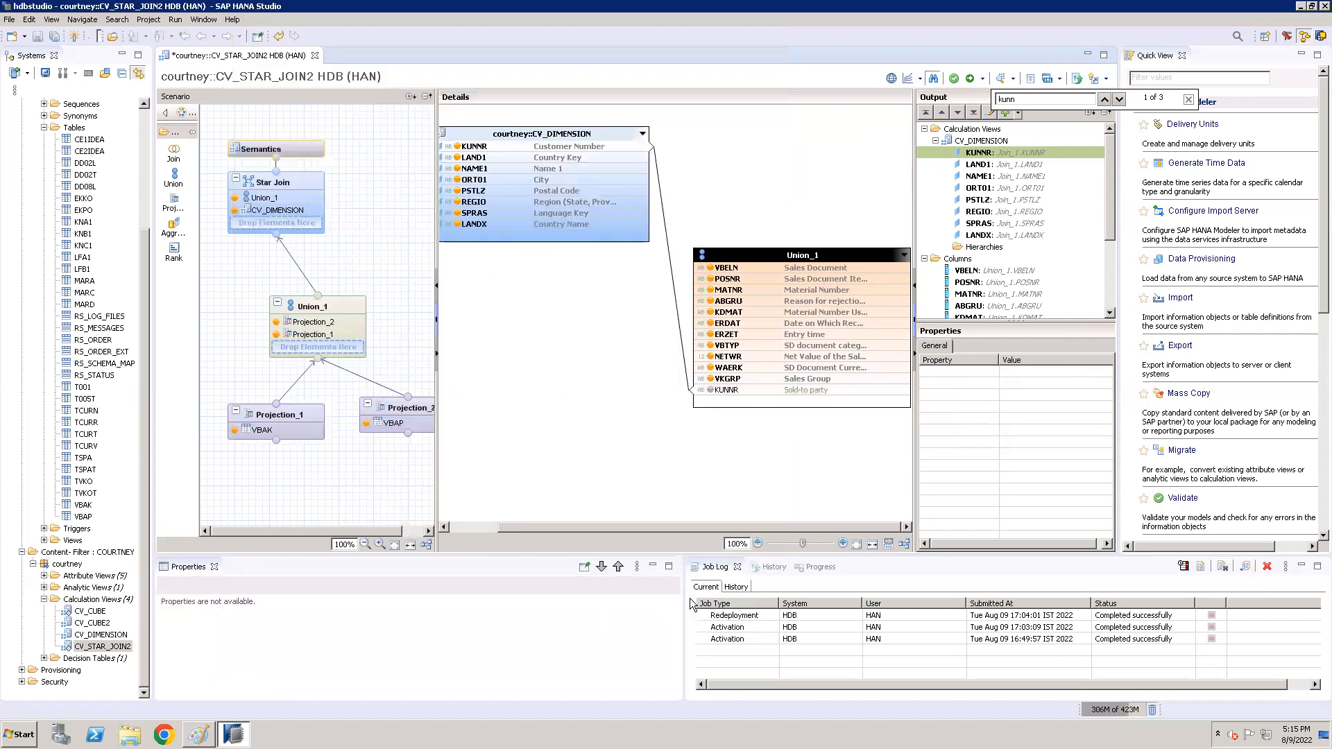
Mark VBELN as a key column in the Semantics node and activate the view, assigning it to an existing open change
click(299, 147)
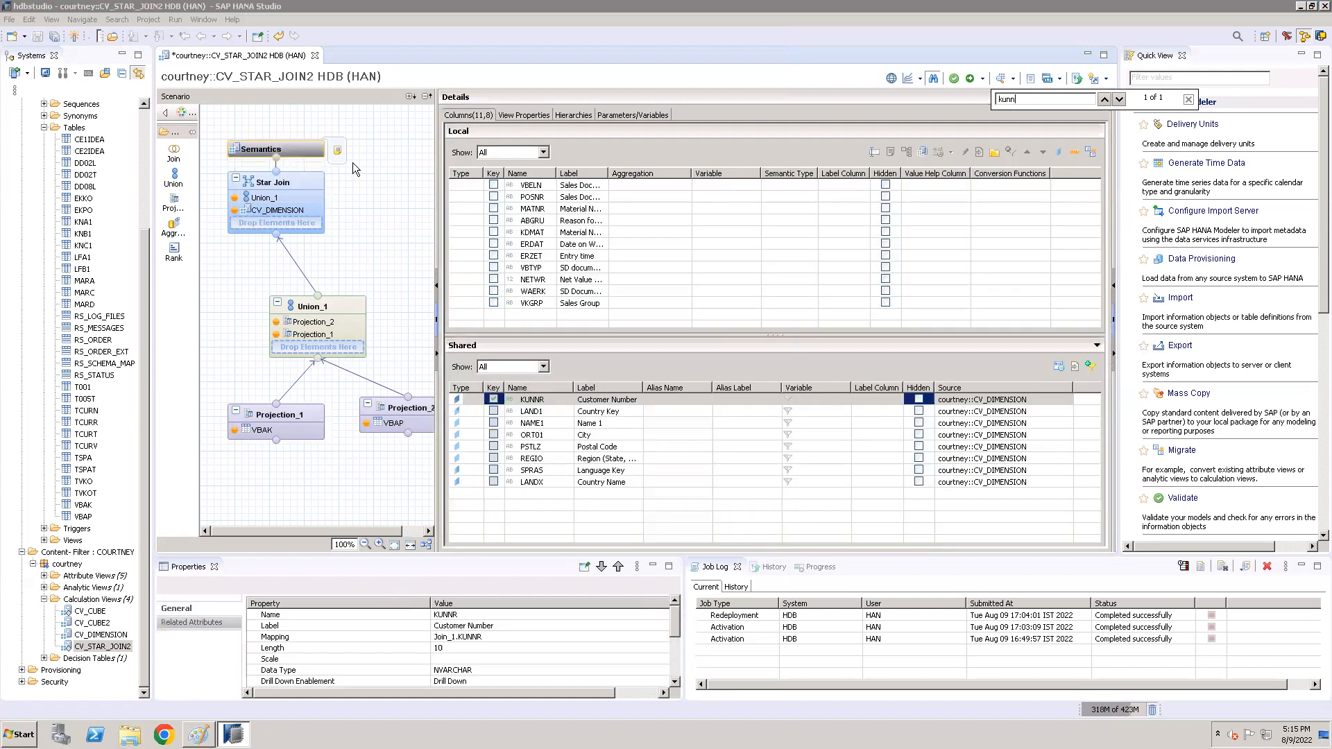
click(493, 184)
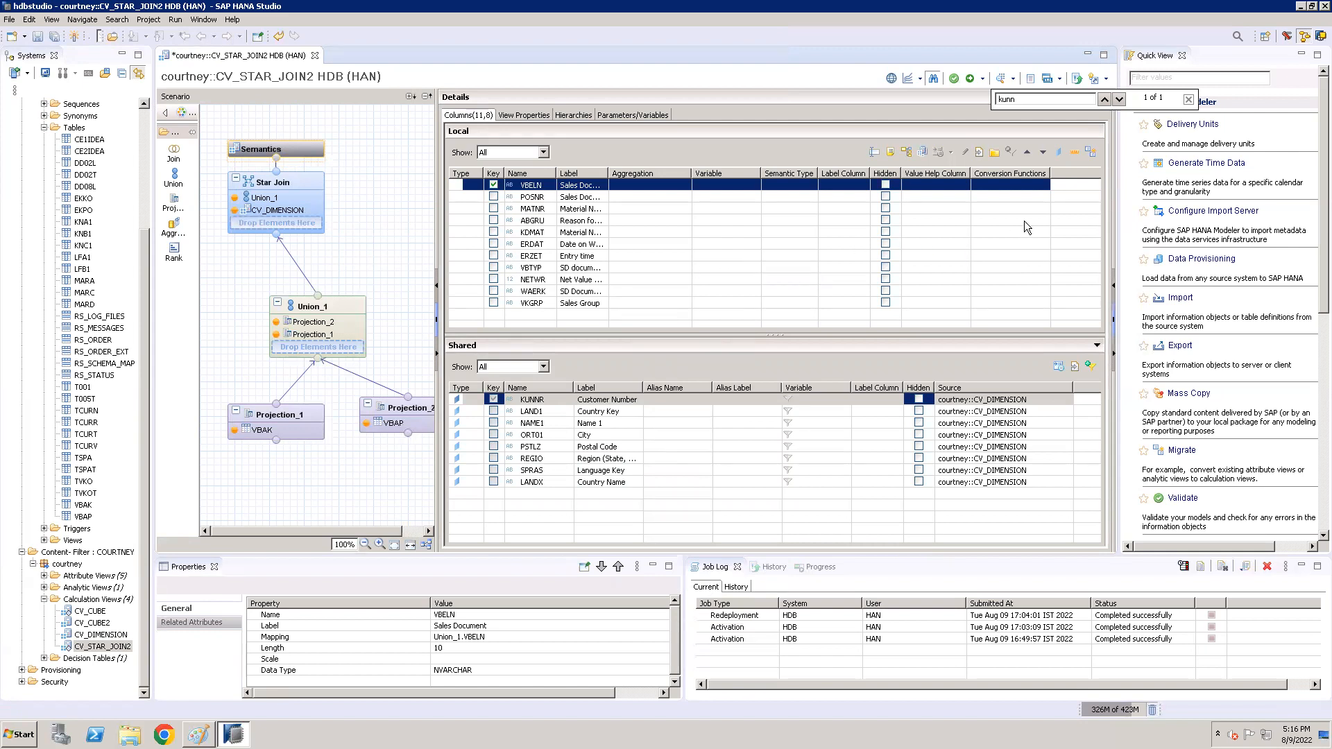
click(970, 80)
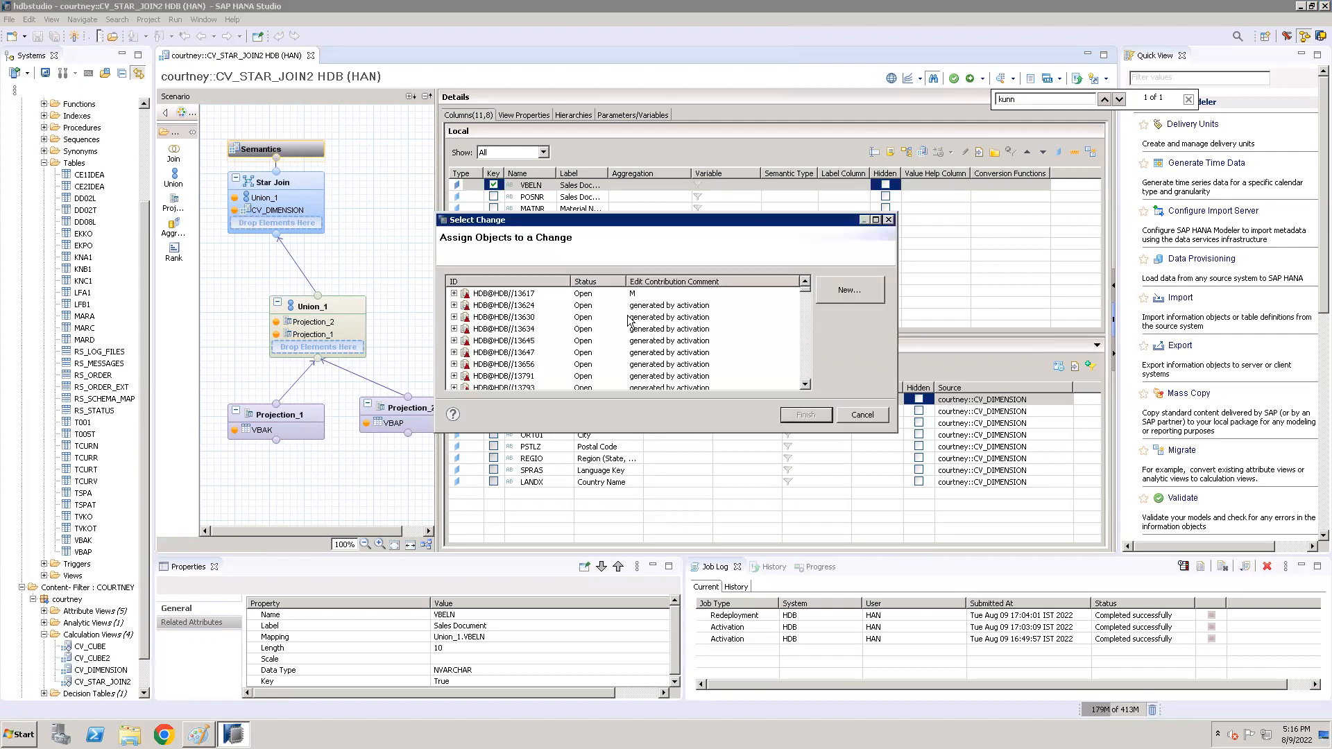
click(528, 341)
click(806, 415)
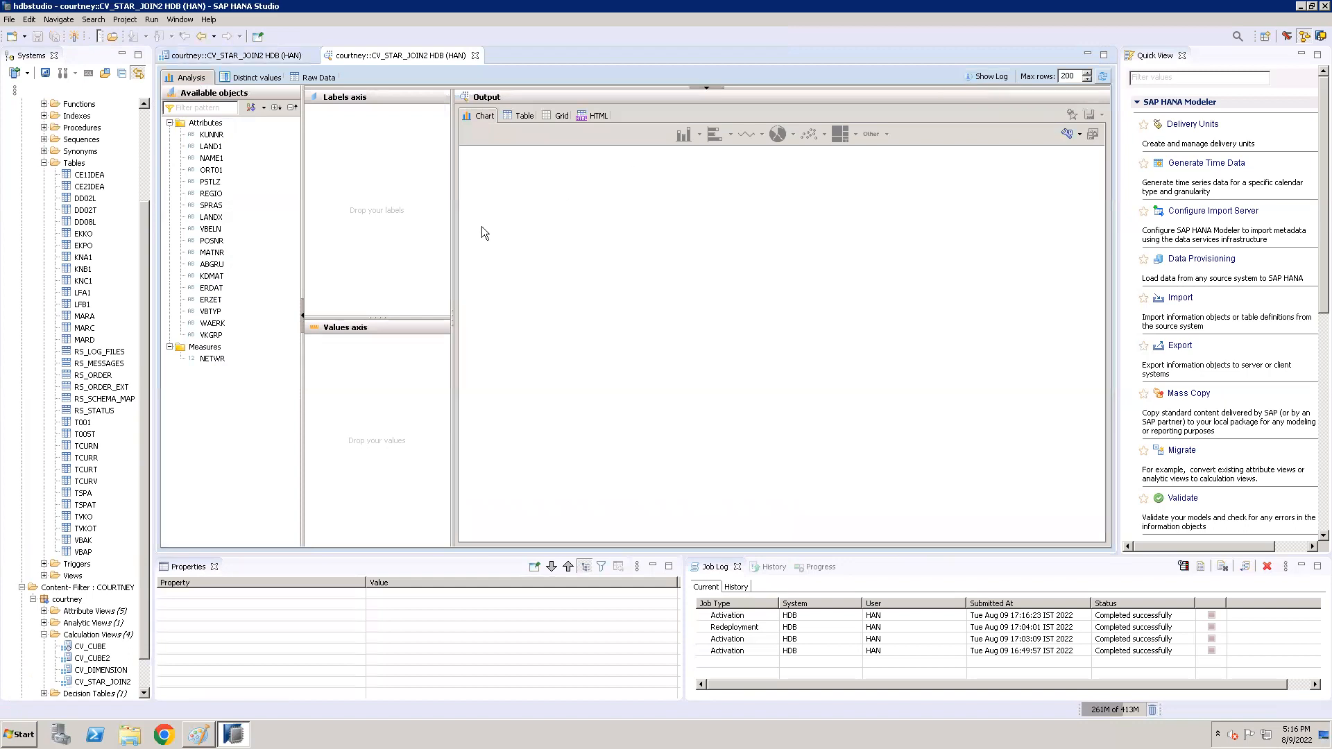
Examine the raw data preview of CV_STAR_JOIN2 across all its columns, and close the preview
click(321, 78)
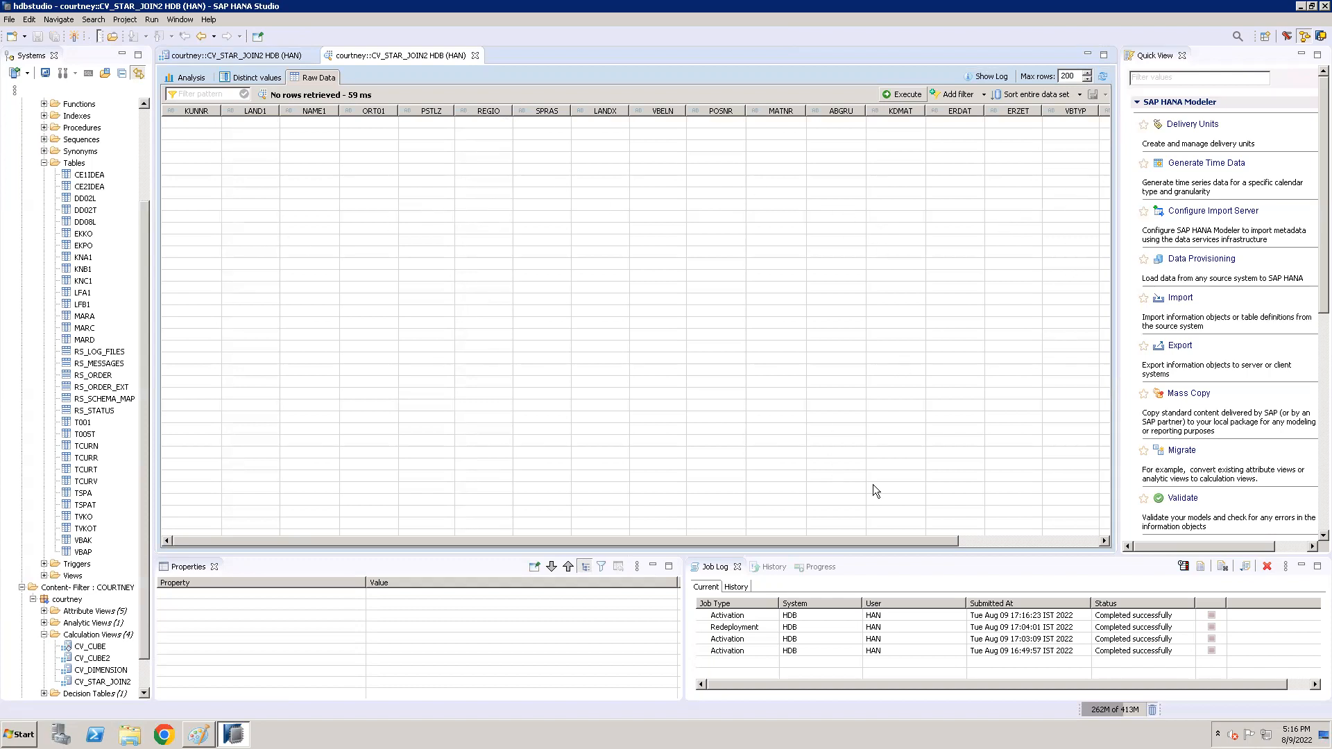
click(1034, 543)
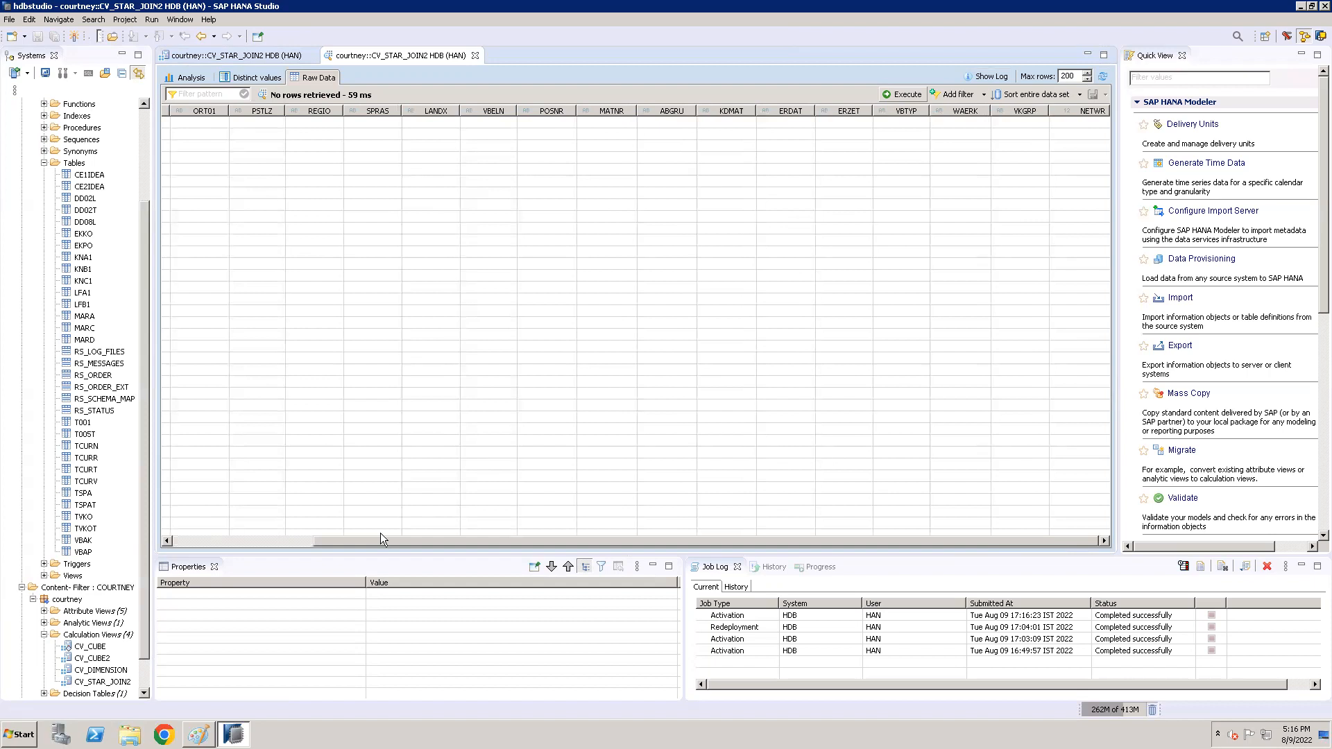
click(215, 541)
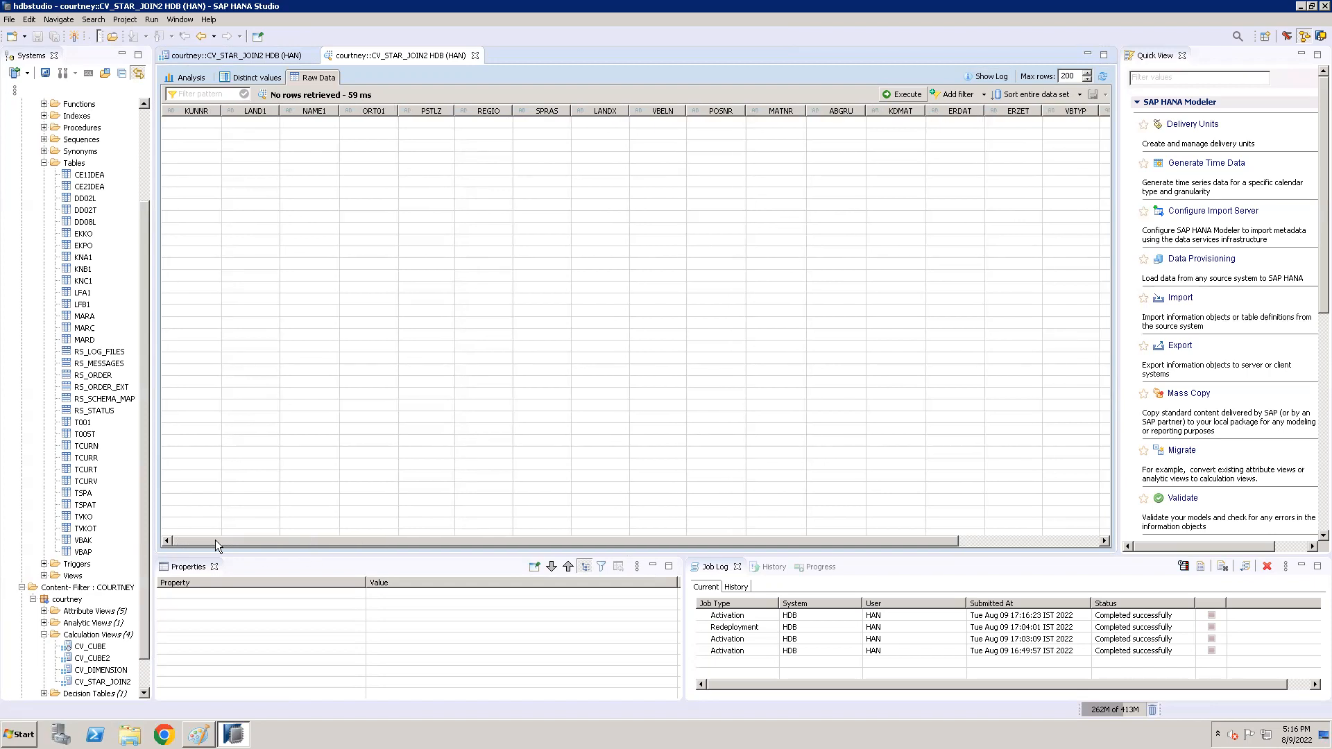
click(477, 55)
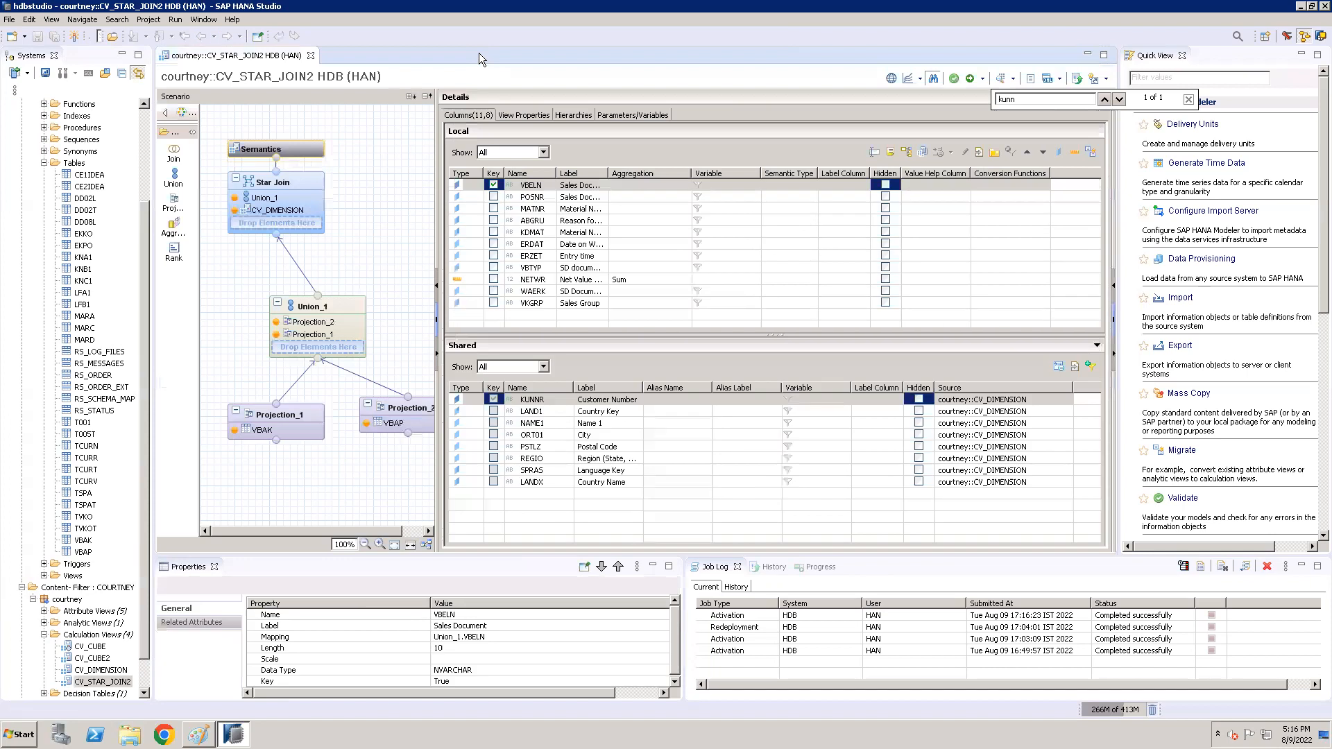
Review the Star Join node's details, examining the CV_DIMENSION columns and their join to Union_1
click(298, 180)
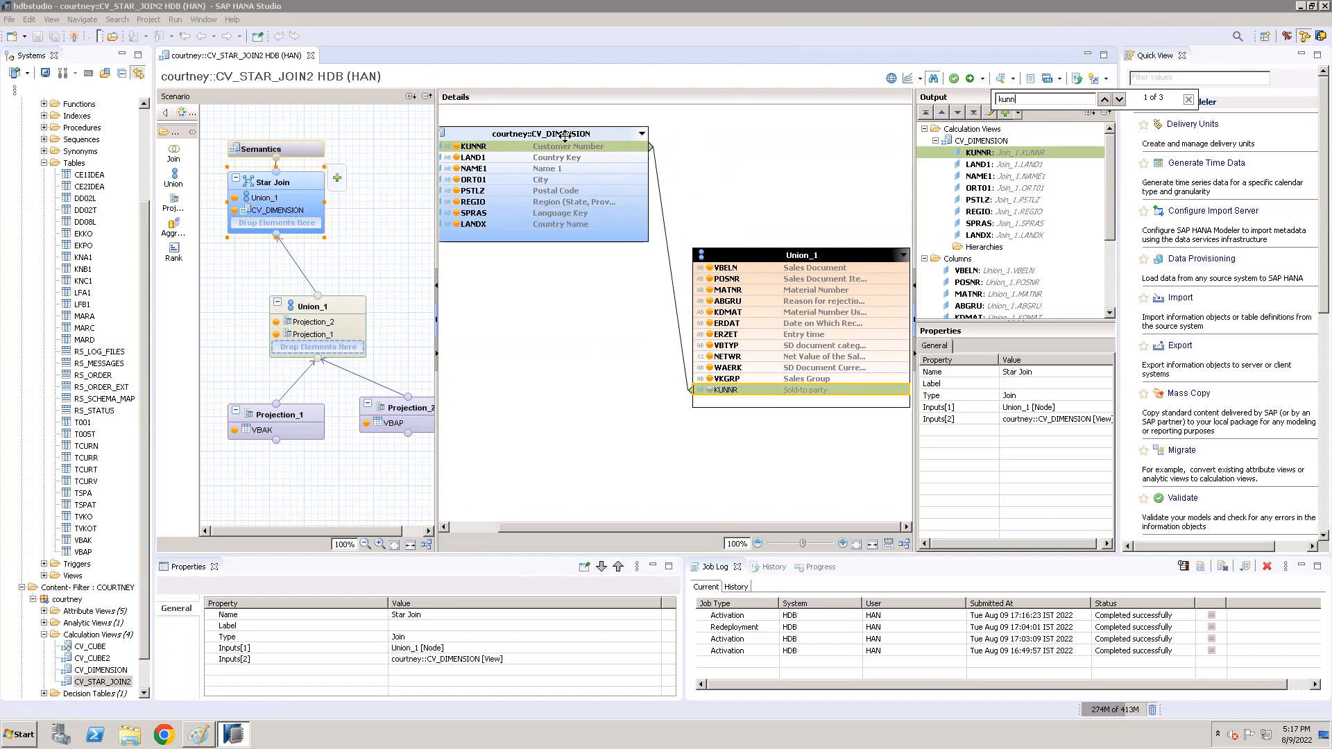
mouse_move(590, 225)
mouse_move(551, 141)
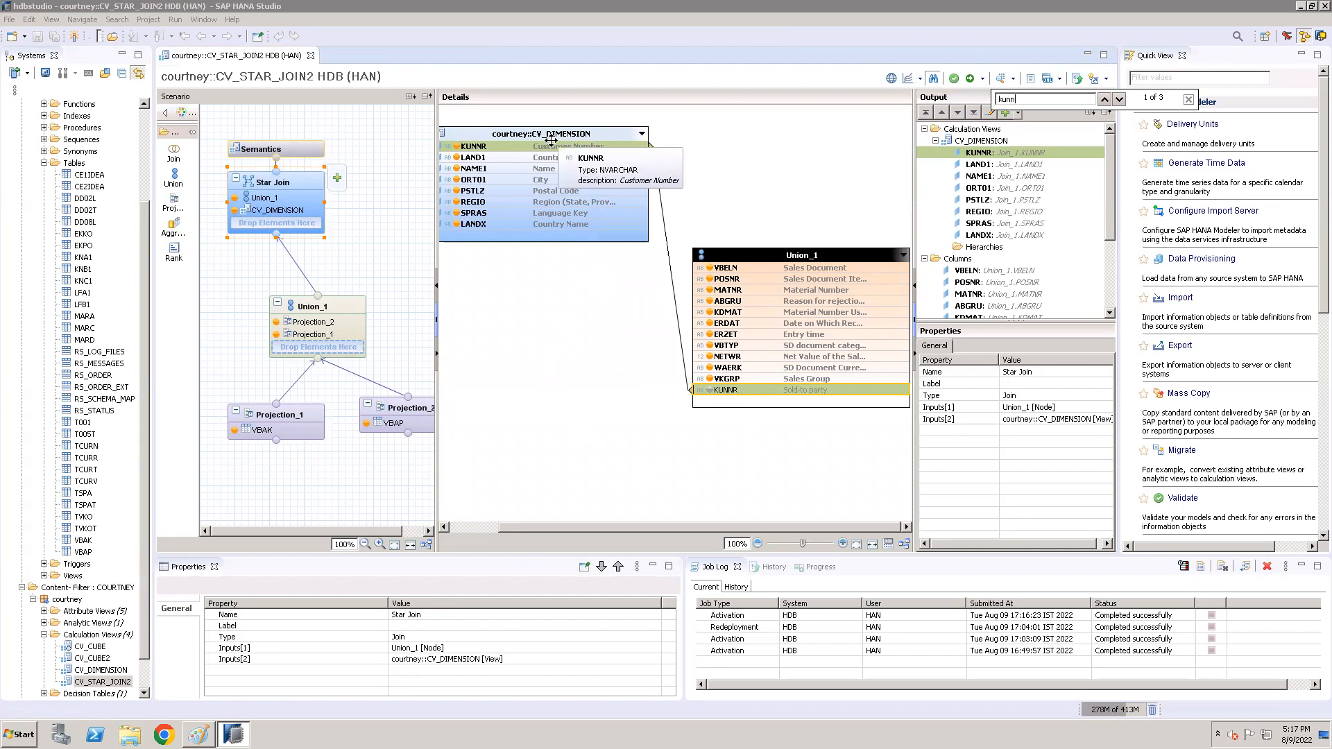